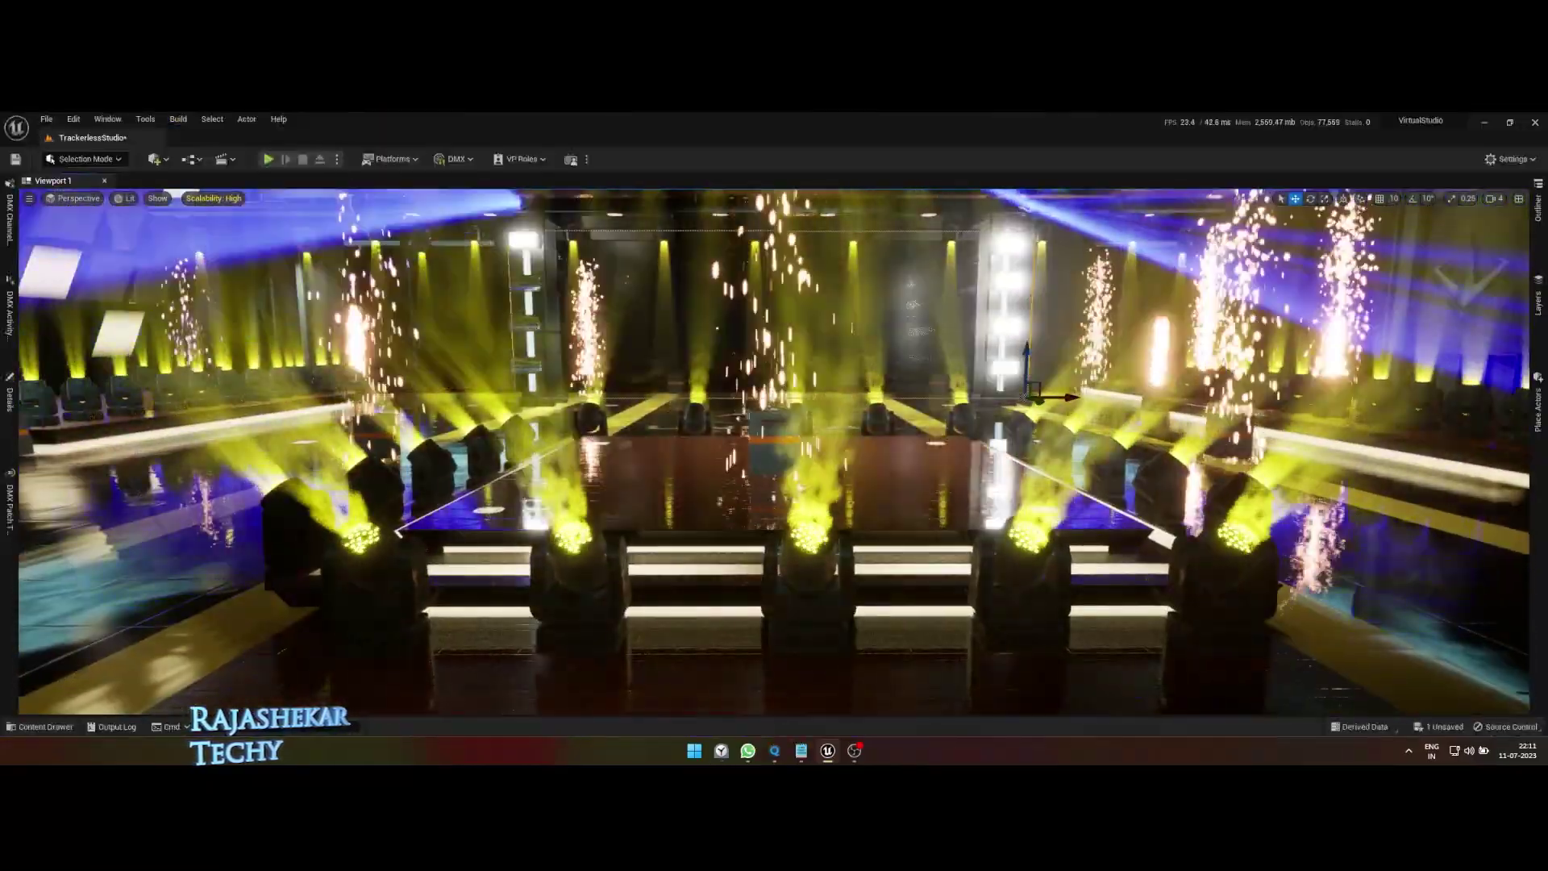
pyautogui.moveTo(1003, 341); pyautogui.dragTo(911, 331, button='right')
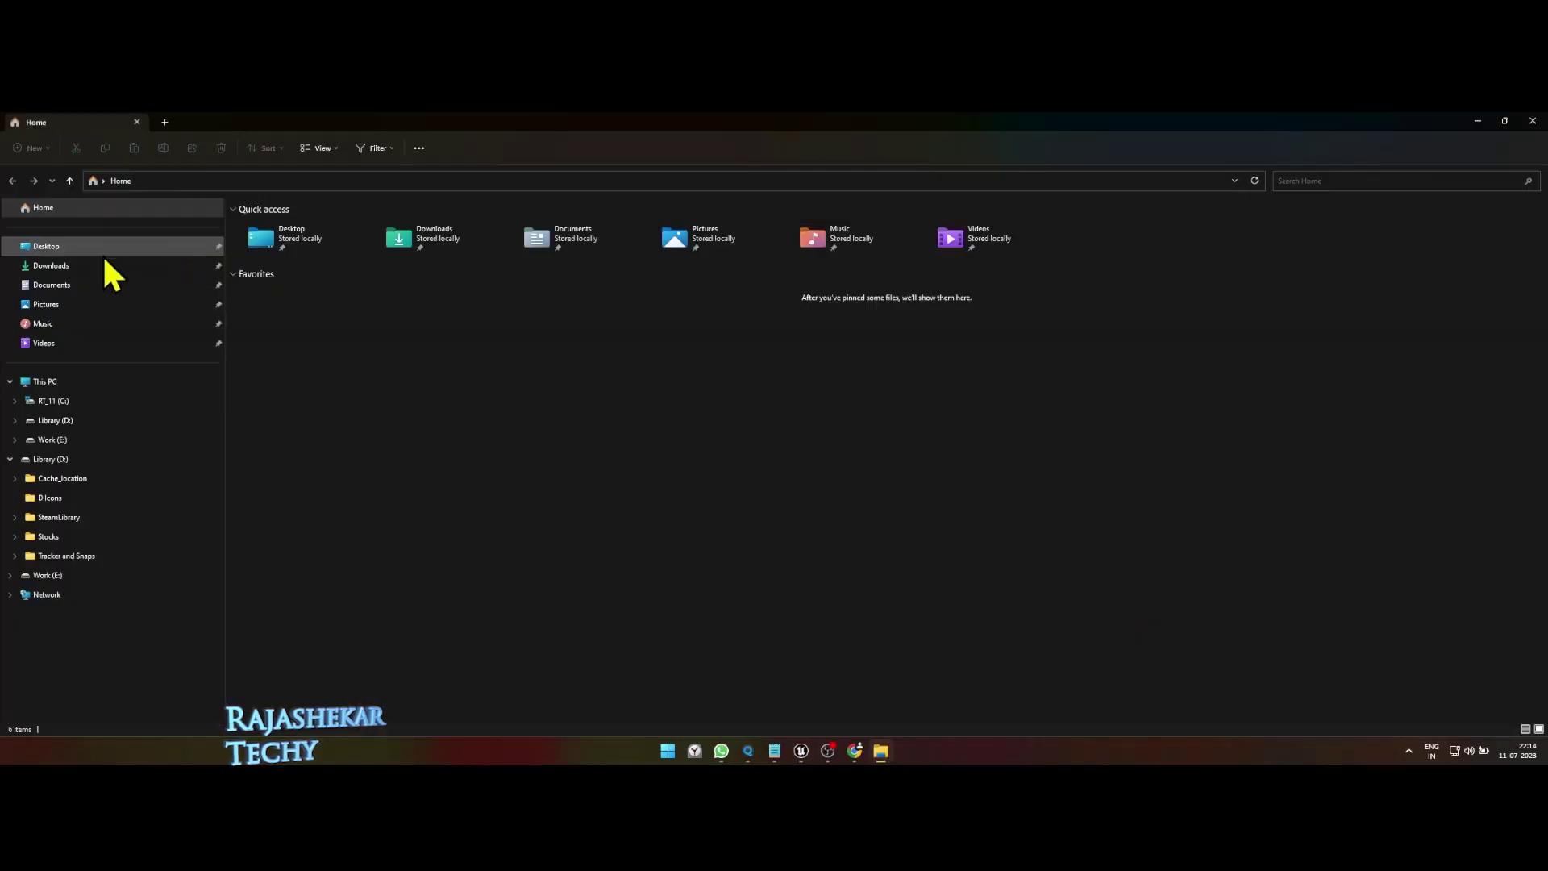
# In File Explorer, open the show folder inside Documents > MagicQ and jump to the files starting with V
pyautogui.click(68, 290)
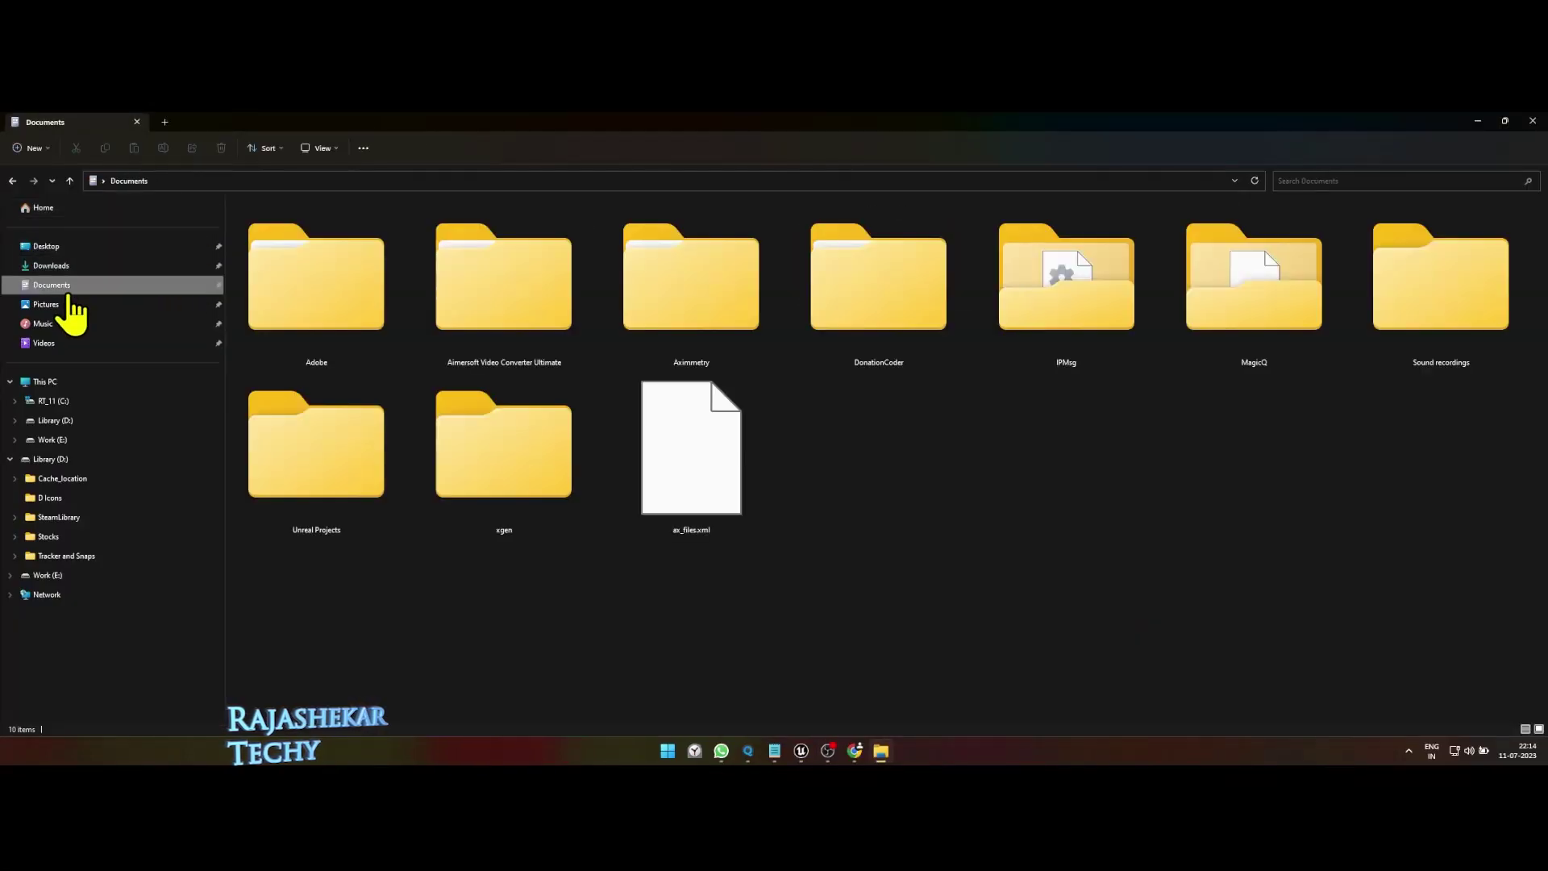
pyautogui.doubleClick(1294, 351)
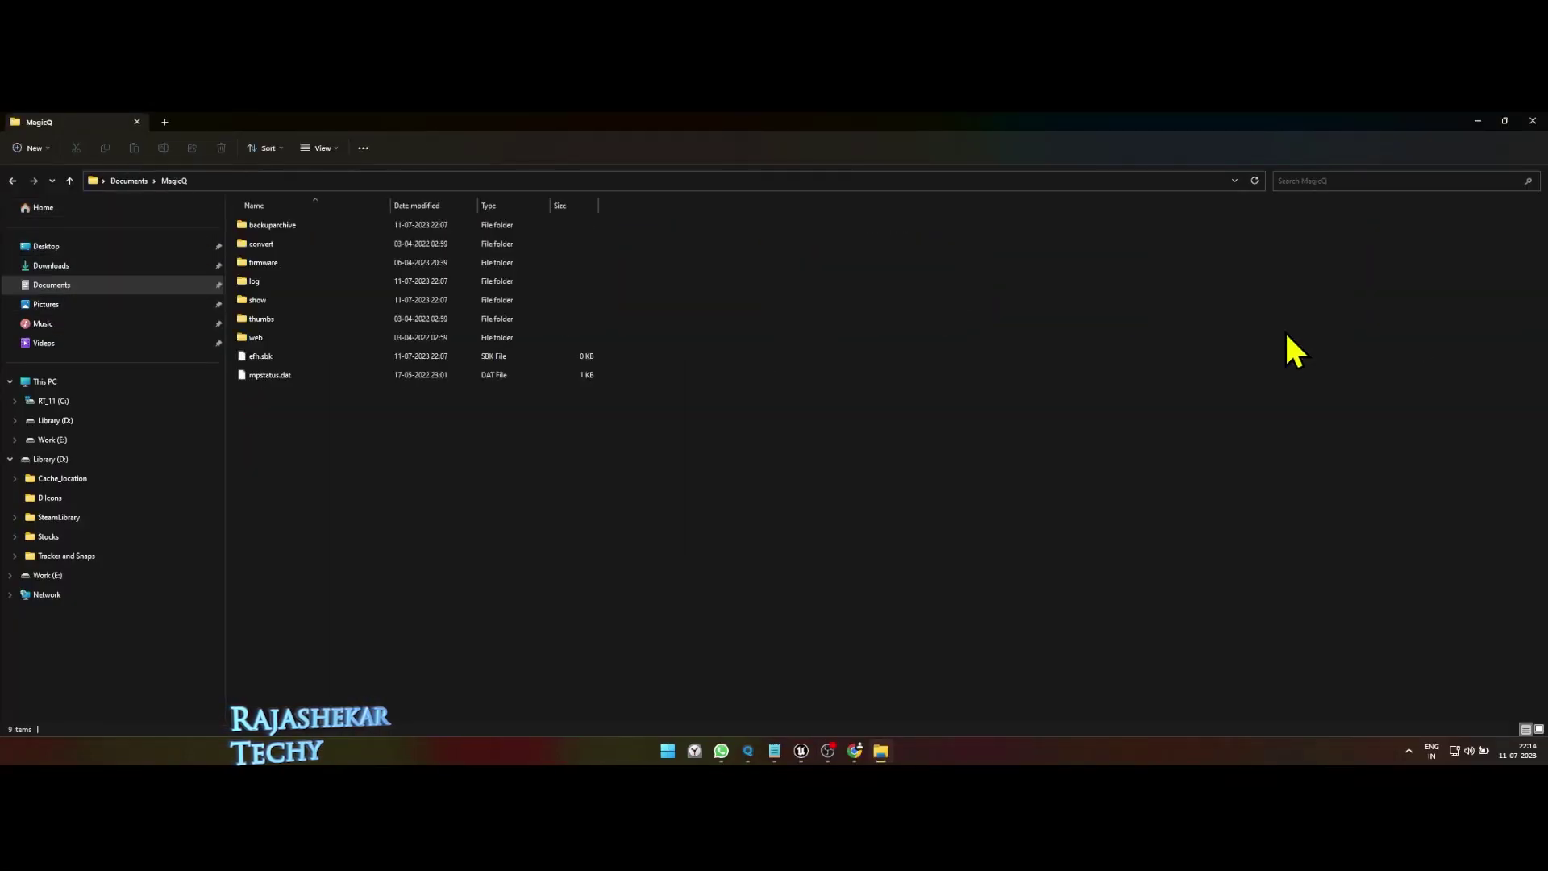
pyautogui.doubleClick(273, 302)
pyautogui.press('v')
pyautogui.press('v')
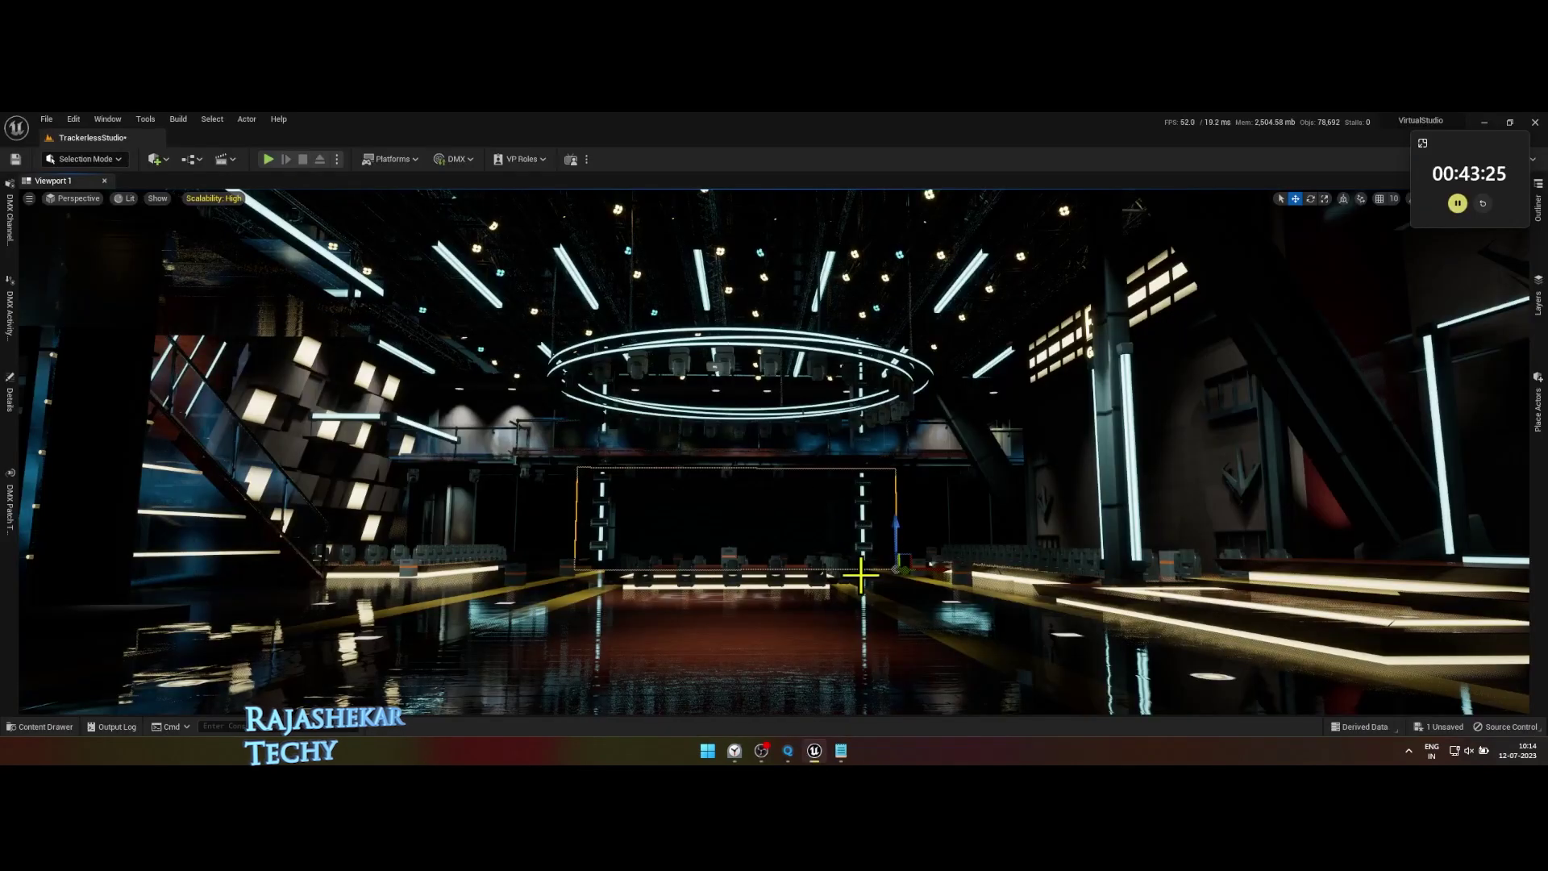
# In Unreal Editor, go through the saved camera views 1 to 7 of the studio and inspect the stage
pyautogui.press('1')
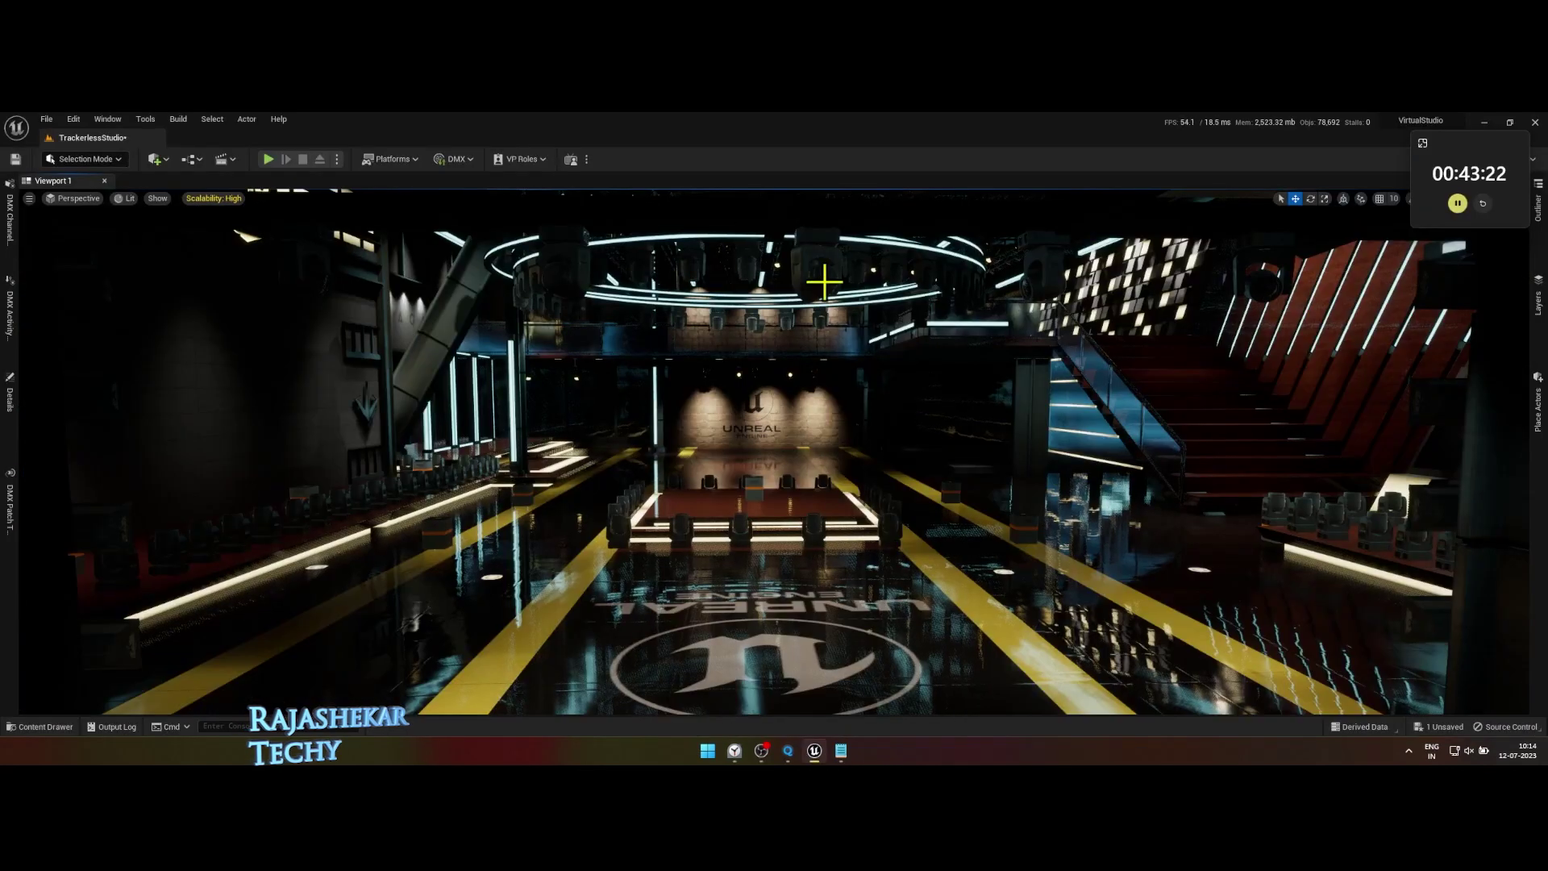
pyautogui.press('2')
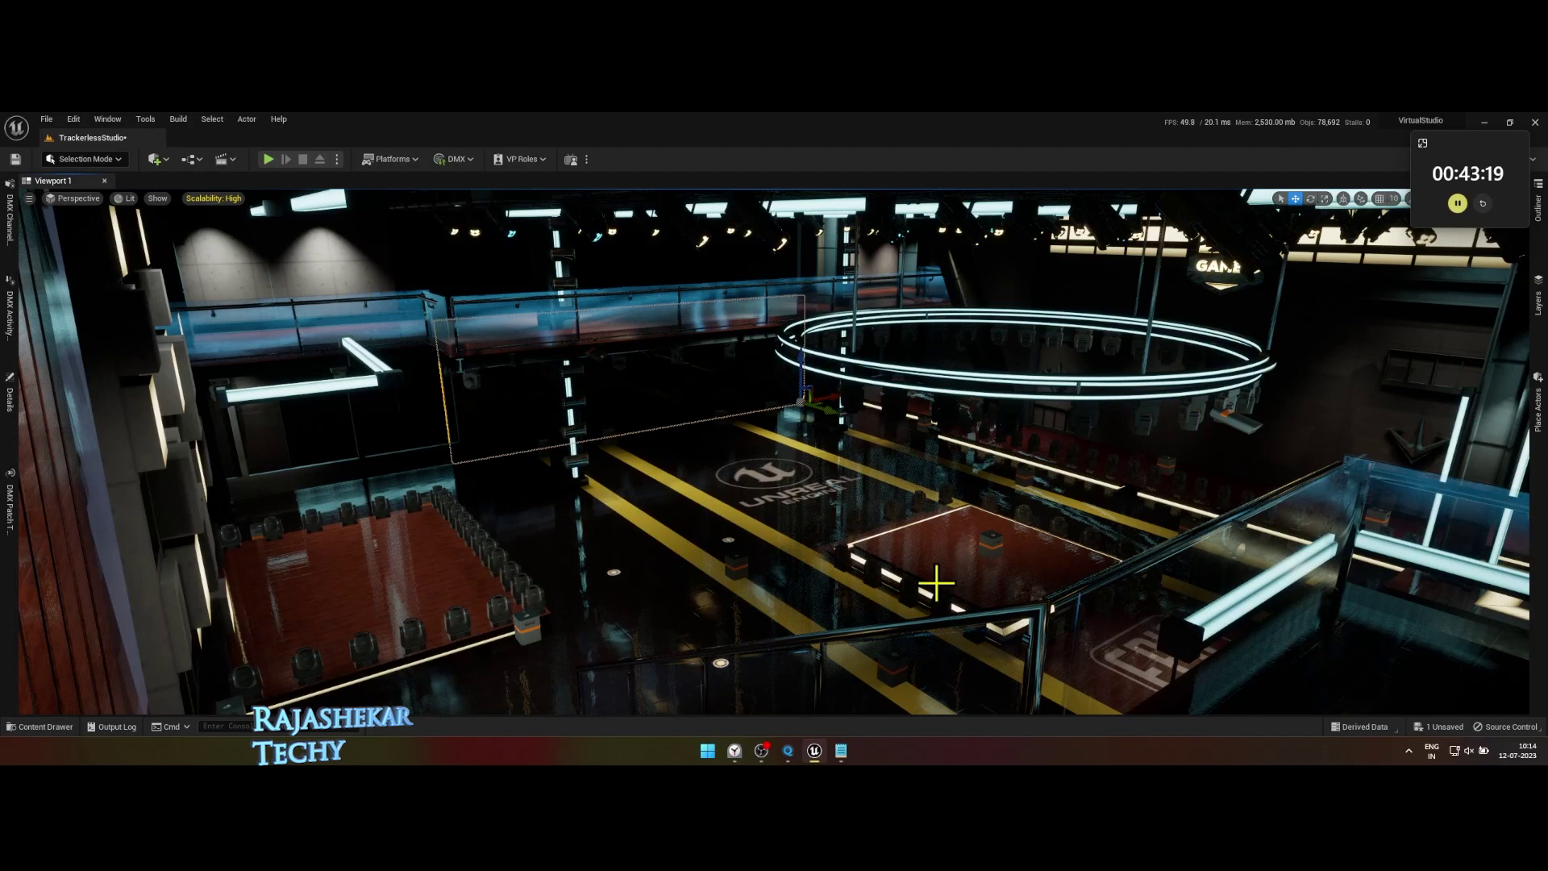
pyautogui.press('3')
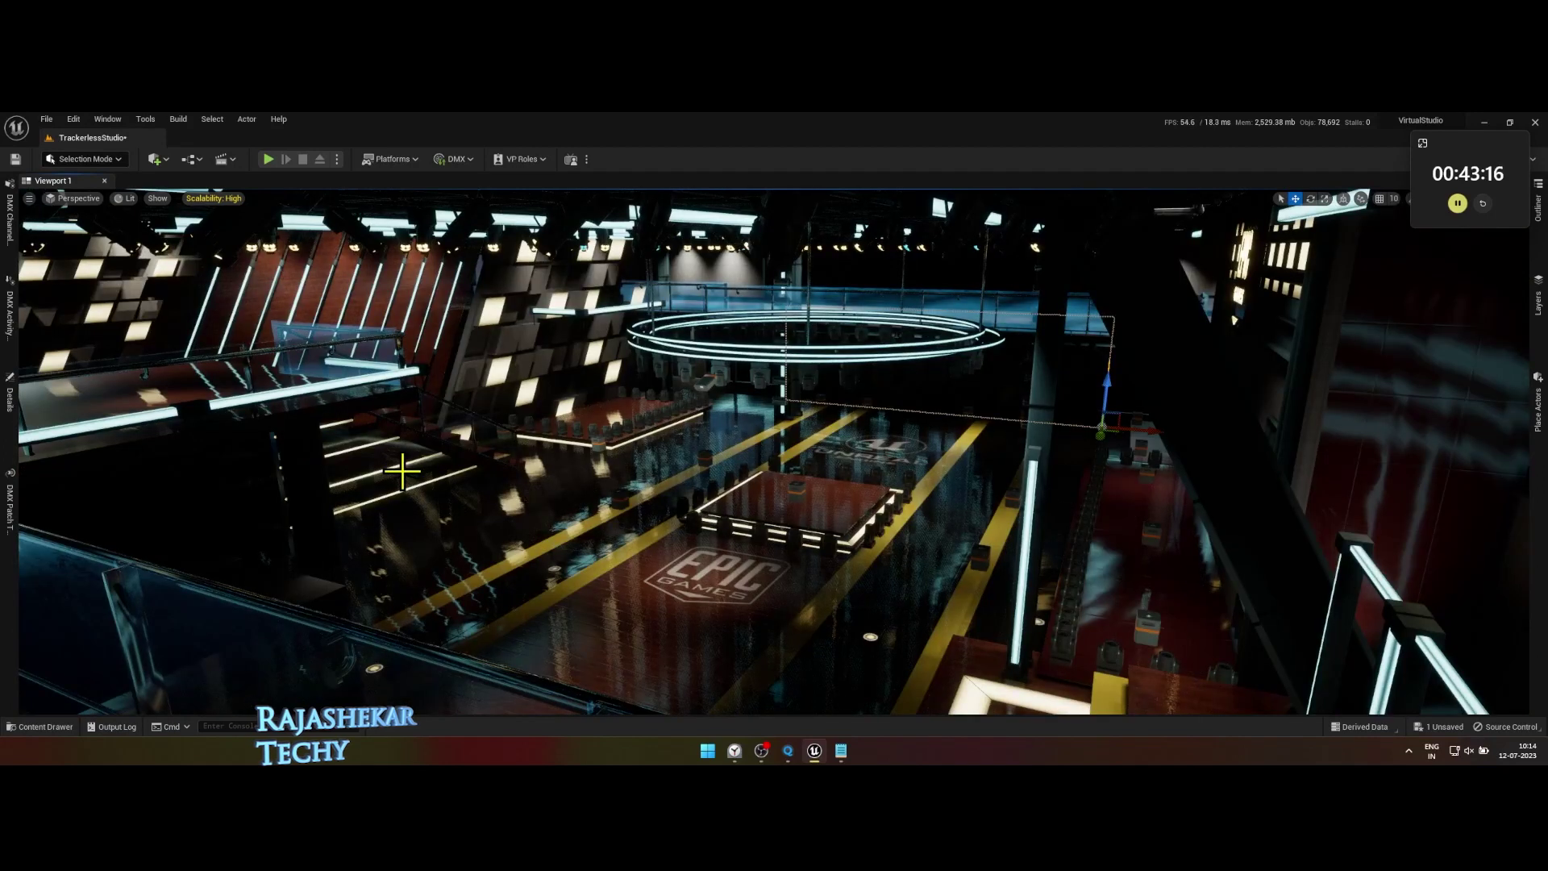
pyautogui.press('4')
pyautogui.press('5')
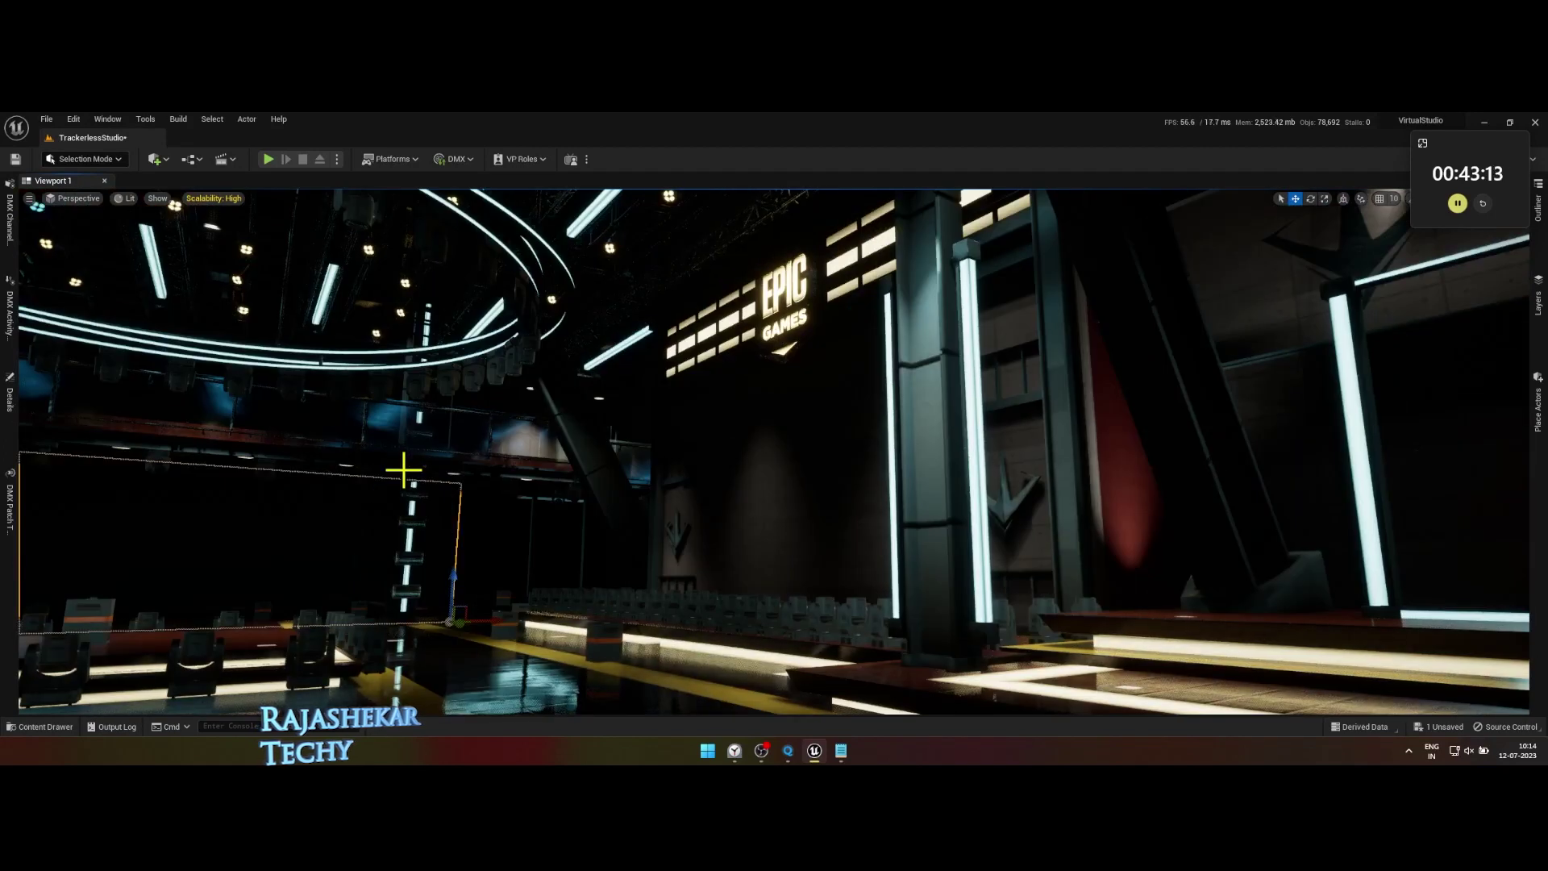
pyautogui.press('6')
pyautogui.press('7')
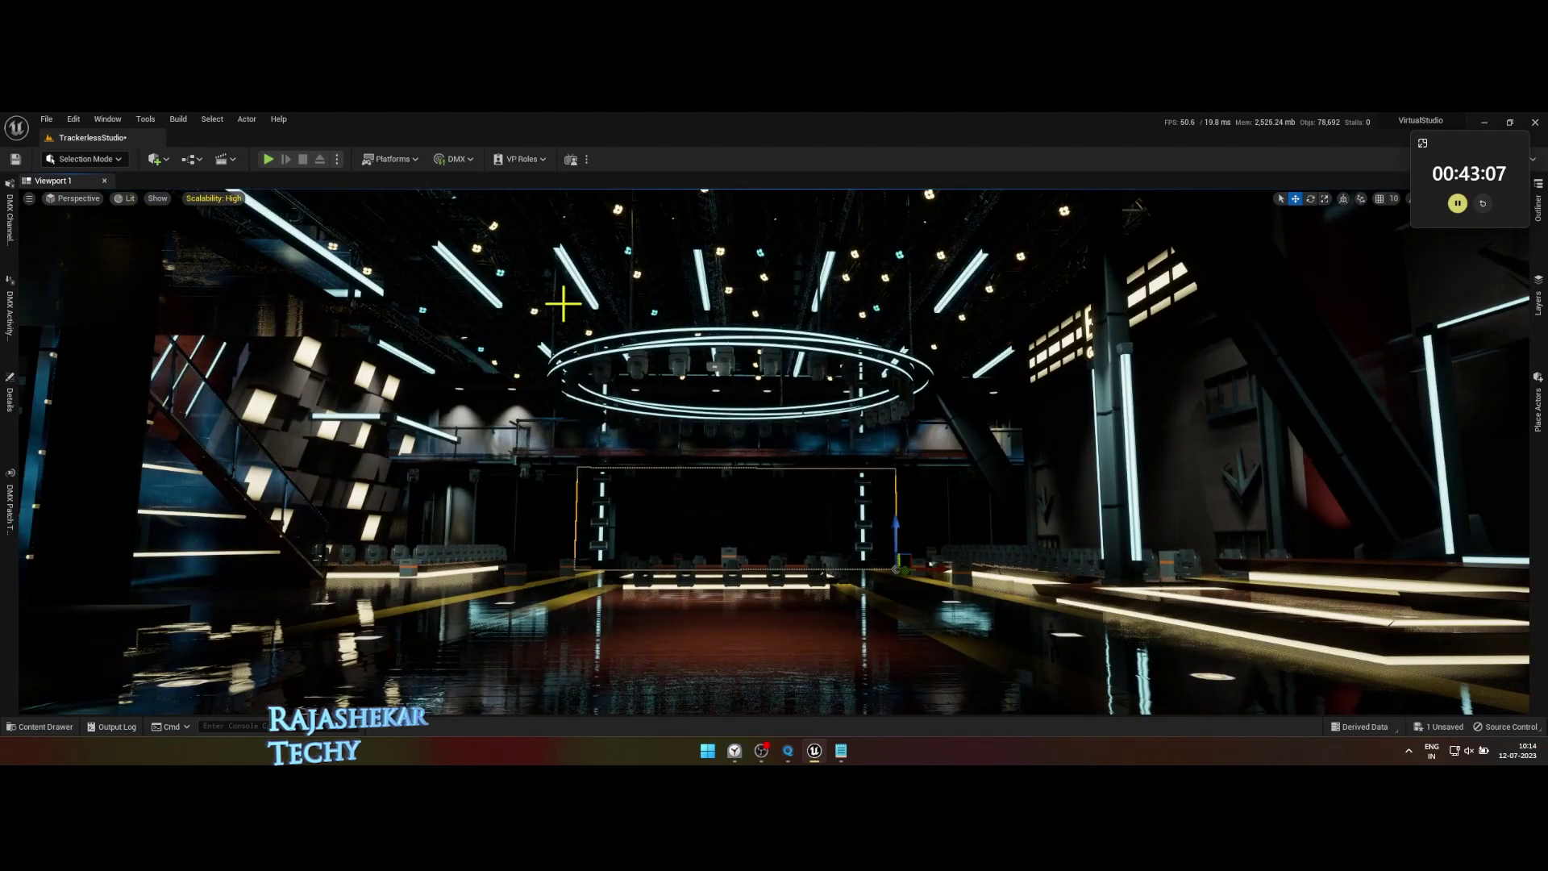
pyautogui.moveTo(887, 578); pyautogui.dragTo(726, 500, button='right')
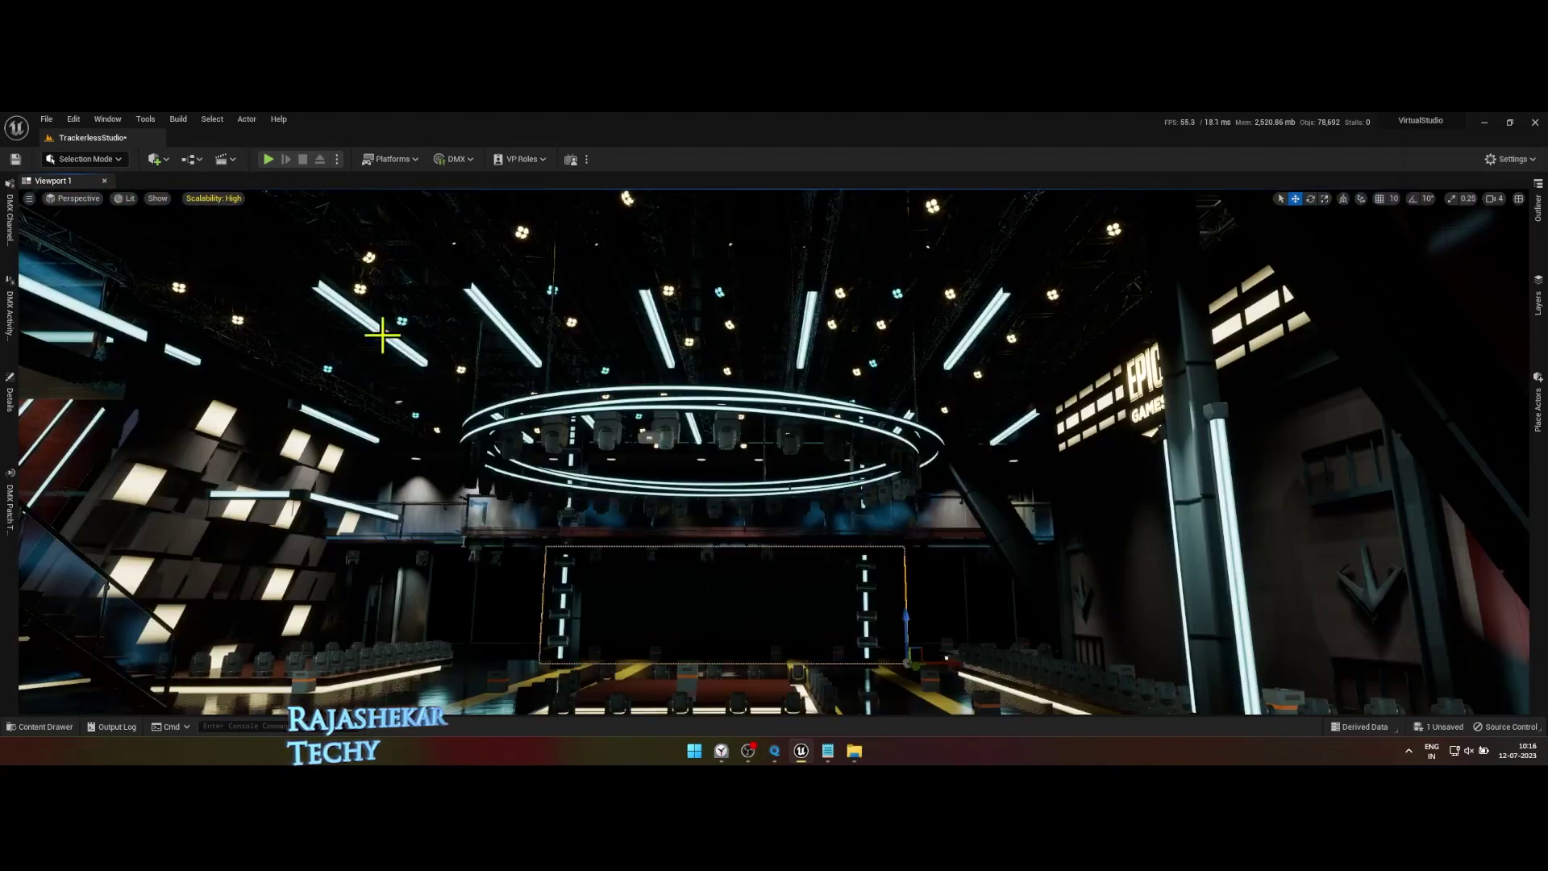
# Select all the Mod_Light_Fixture_10ft meshes in the StaticMeshes folder, up to Mod_Light_Fixture_10ft66
pyautogui.click(383, 330)
pyautogui.click(1537, 208)
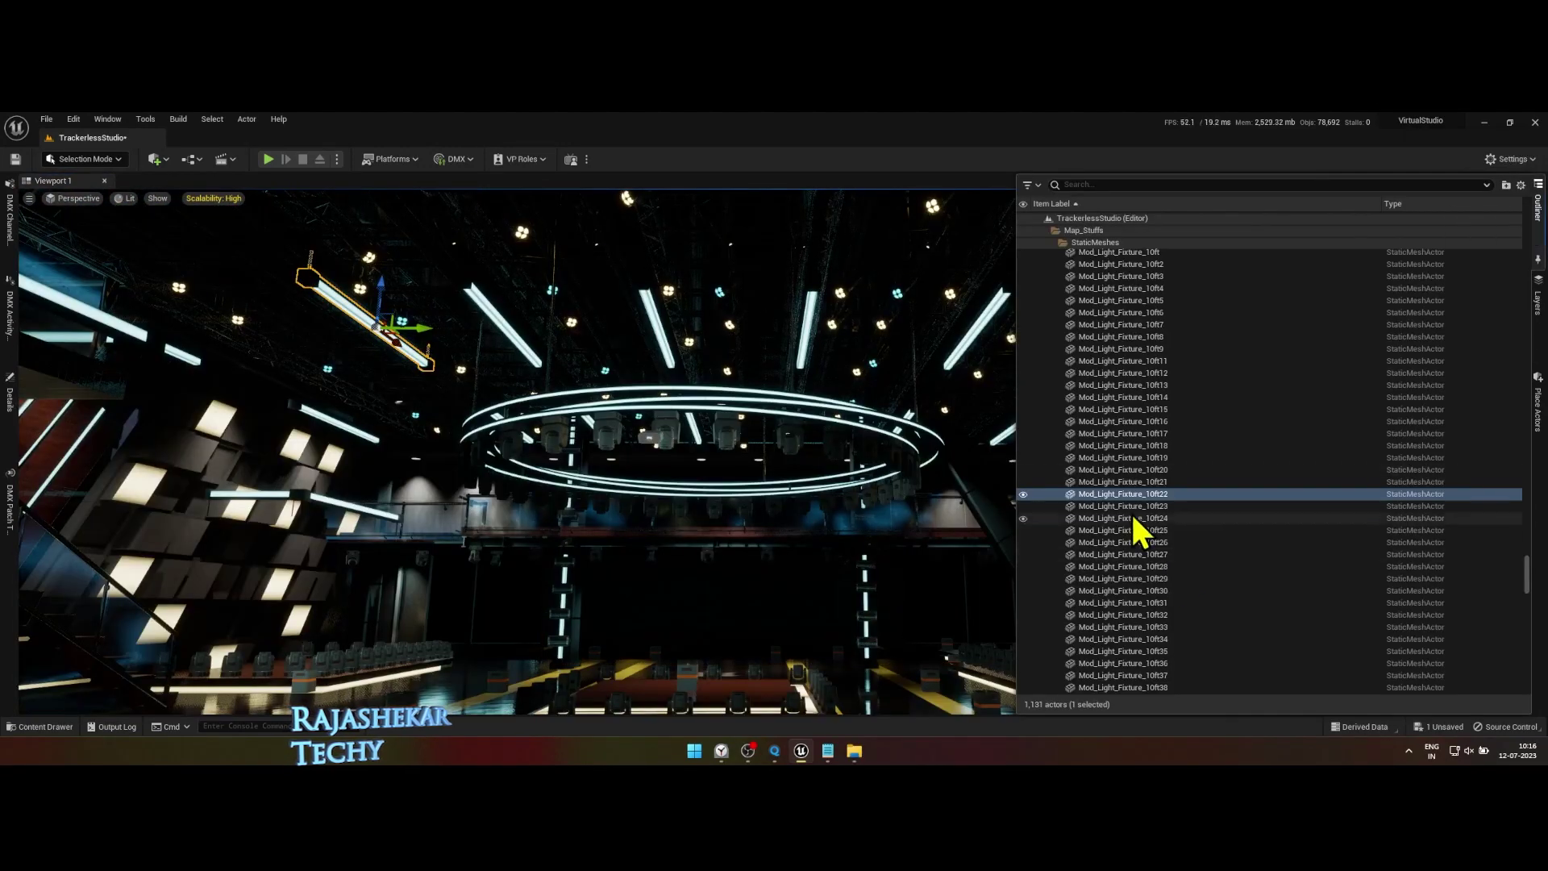
pyautogui.scroll(3, 1138, 520)
pyautogui.click(1138, 353)
pyautogui.scroll(-15, 1185, 568)
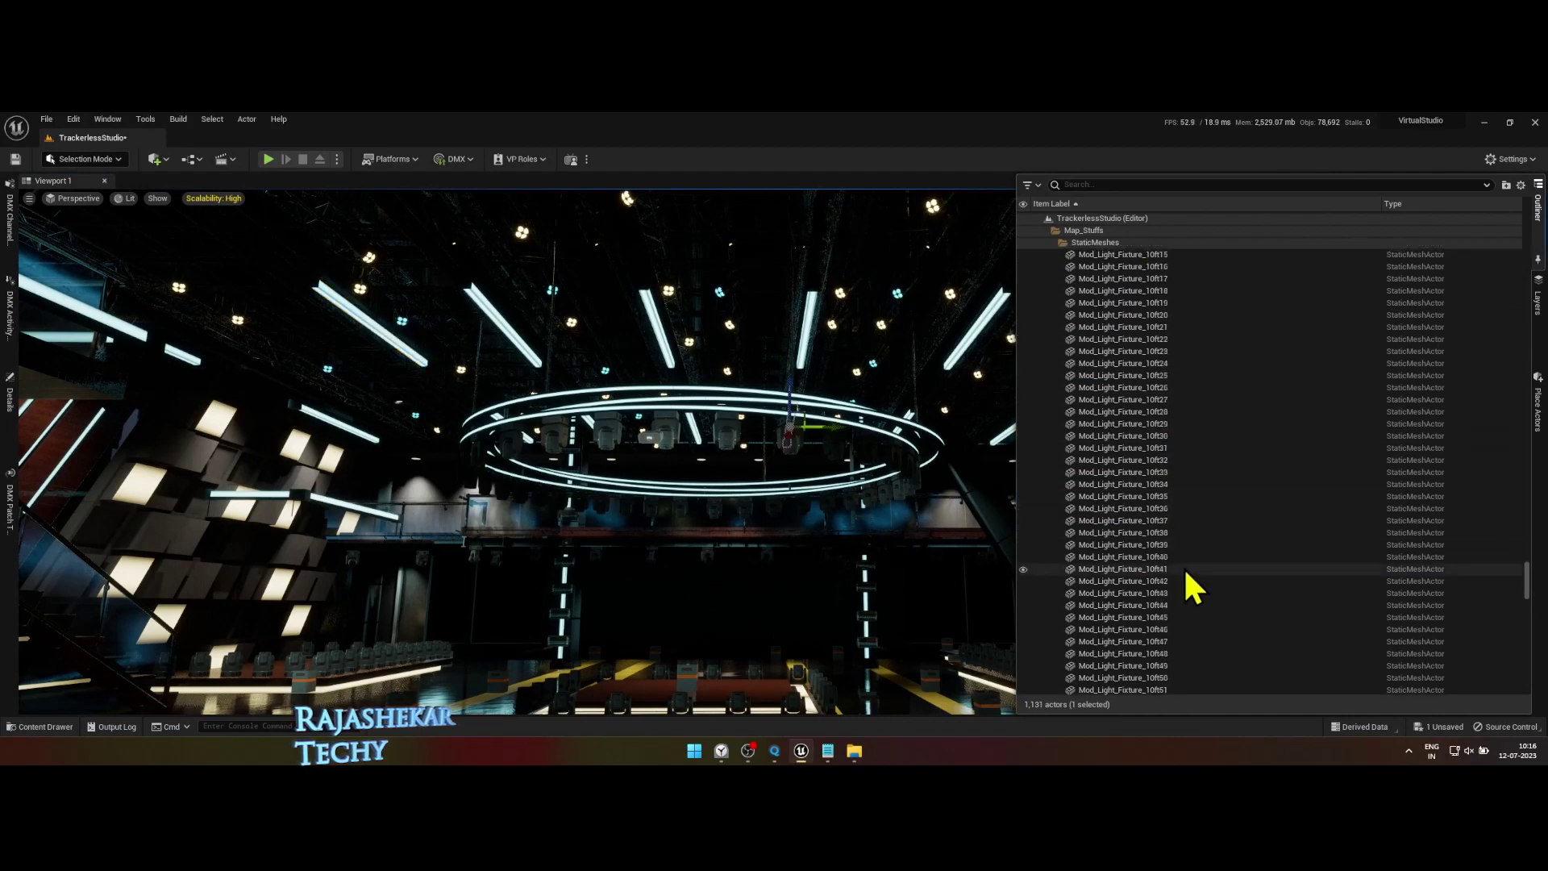
pyautogui.keyDown('shift'); pyautogui.click(1094, 523); pyautogui.keyUp('shift')
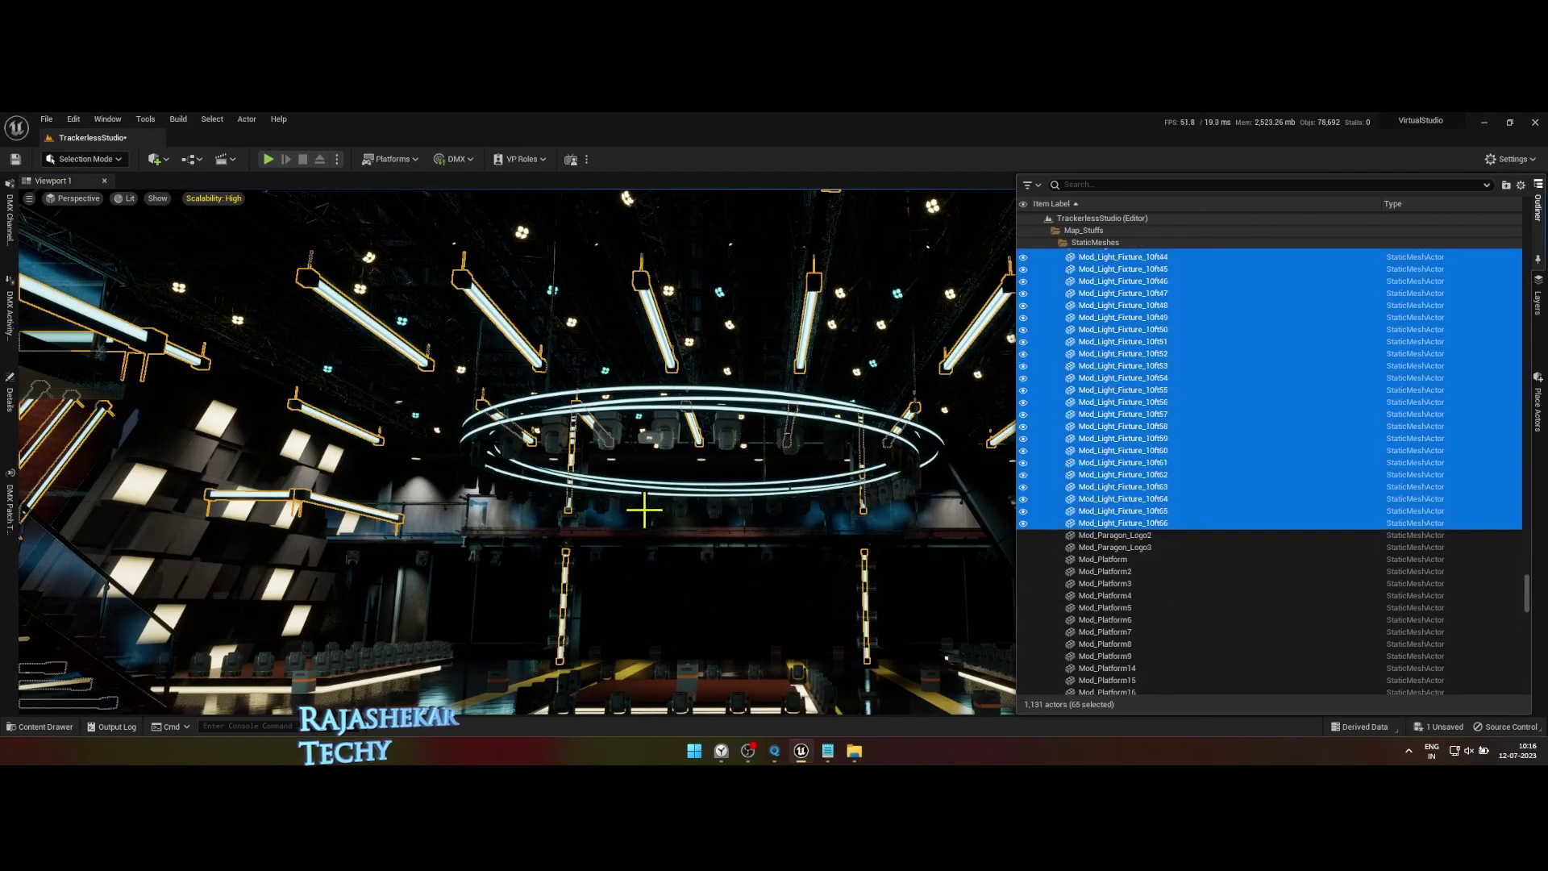
# Replace the Element 0 material of the selected light fixtures with M_Glossy_Floor
pyautogui.click(11, 403)
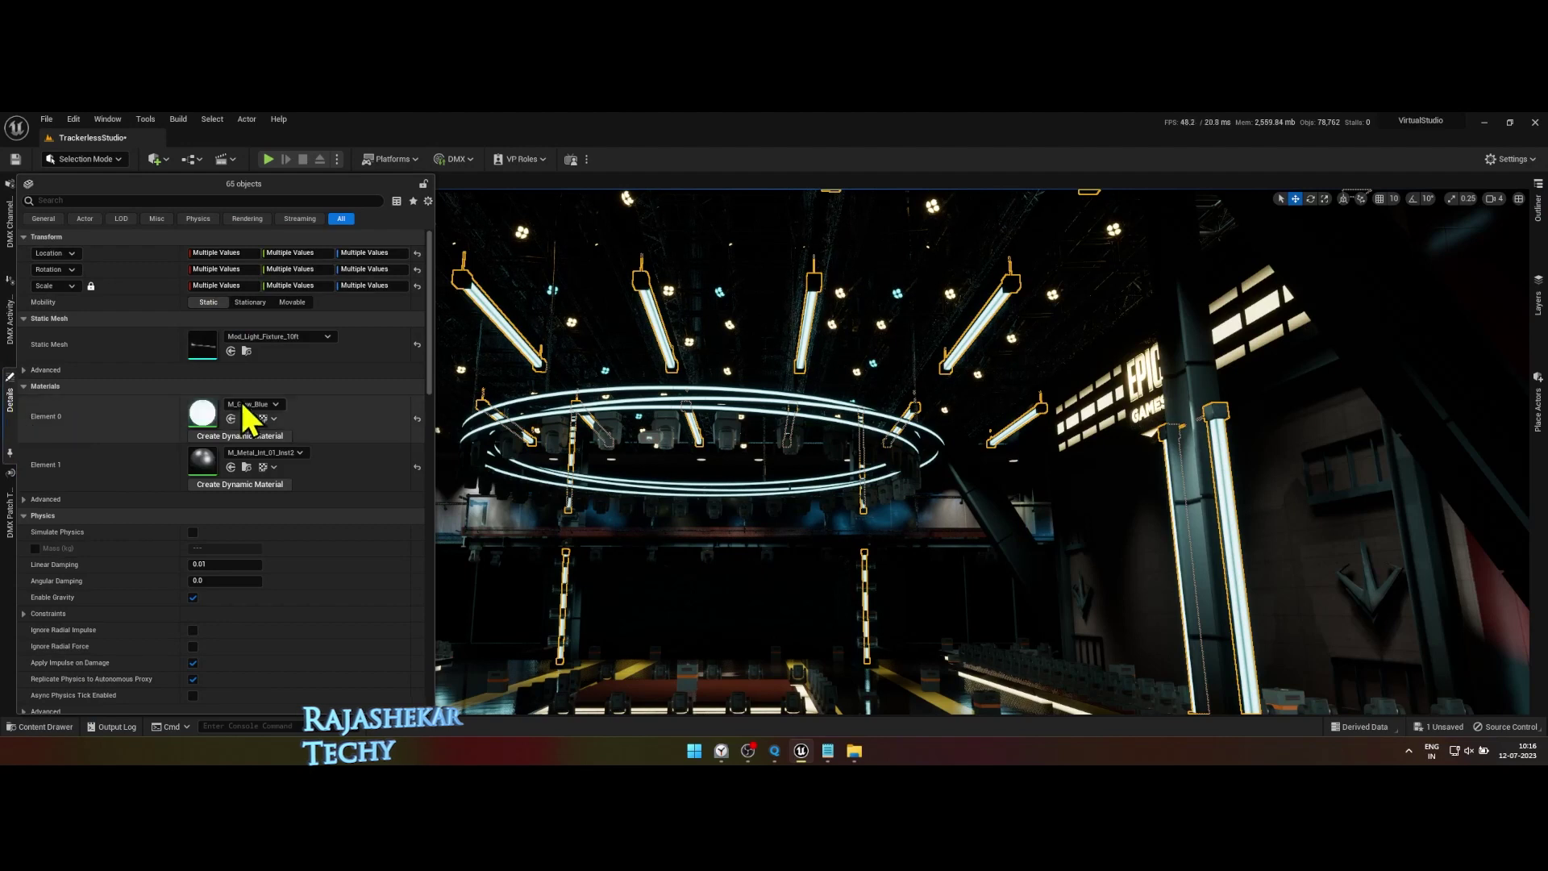
pyautogui.click(270, 405)
pyautogui.scroll(3, 312, 630)
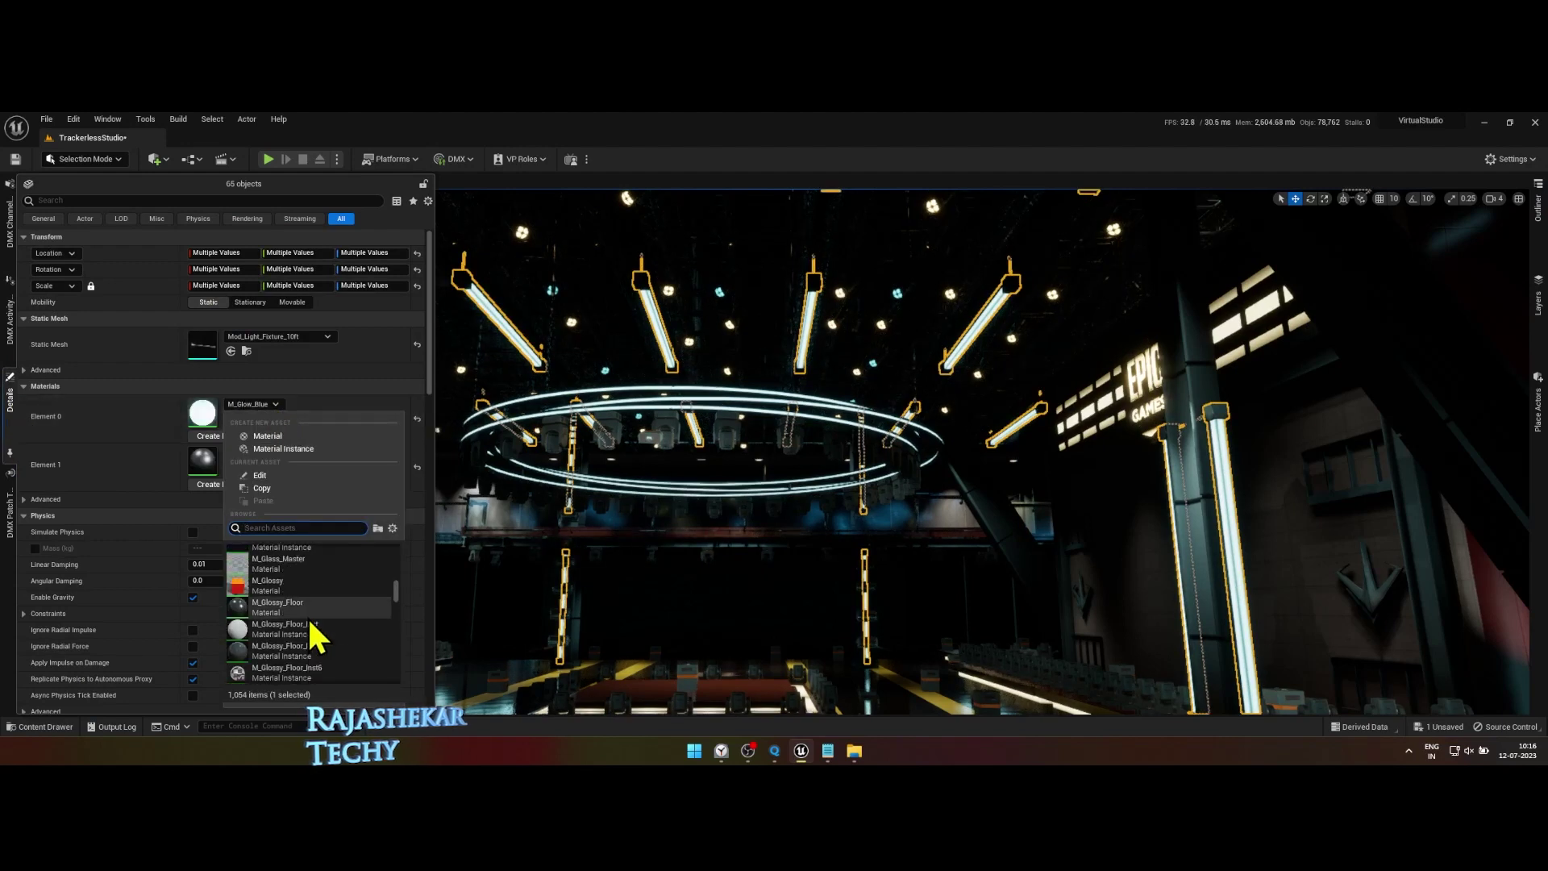
pyautogui.click(310, 606)
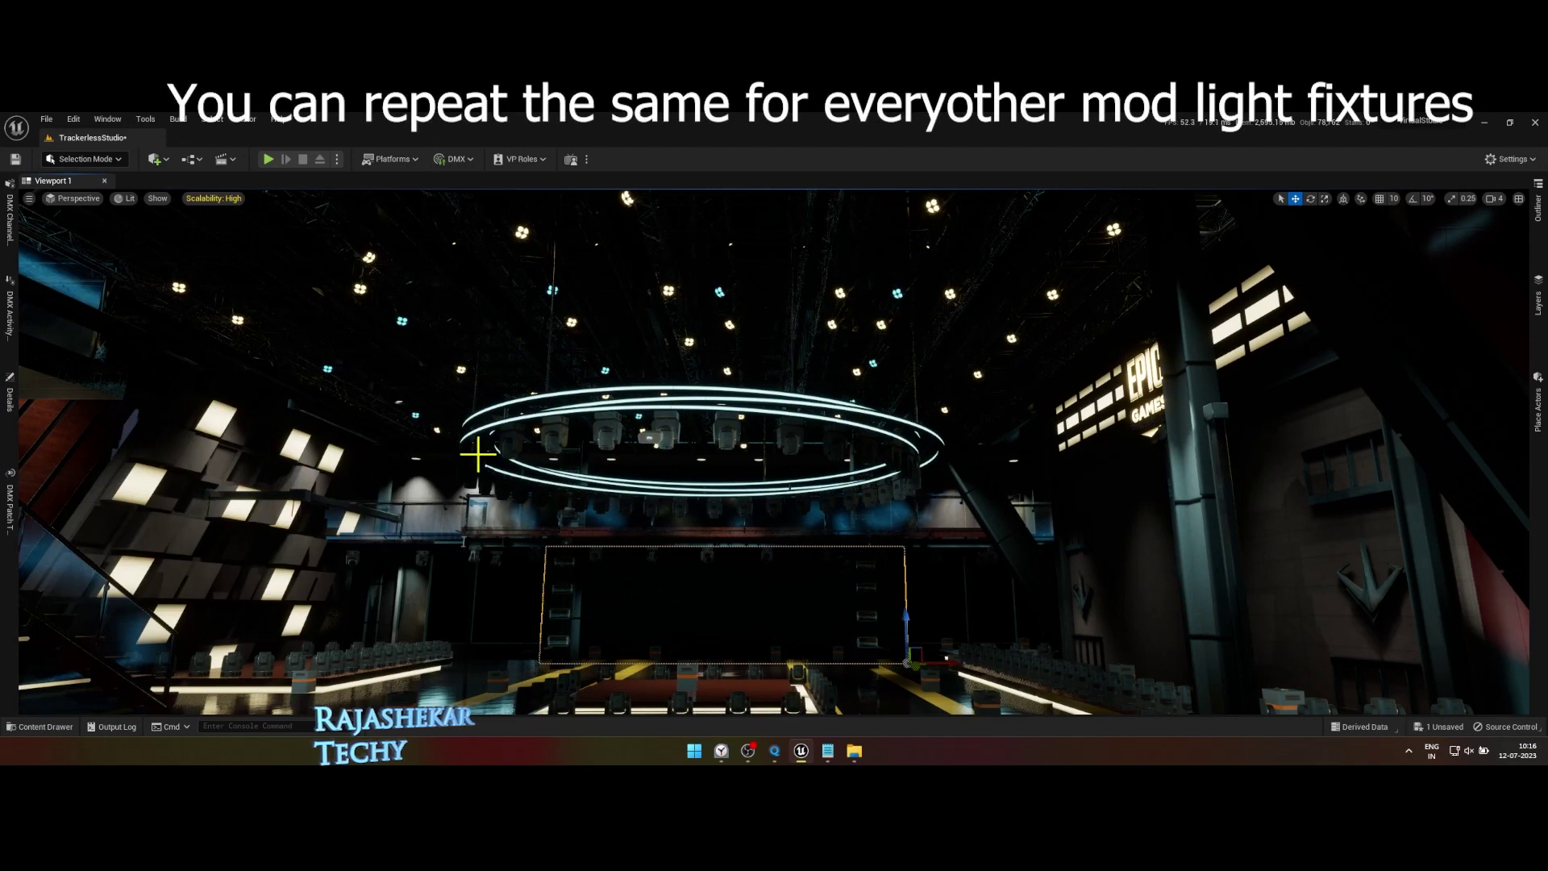
# Search the outliner for "pos", select GlobalPostProcessVolume and show its details
pyautogui.click(478, 455)
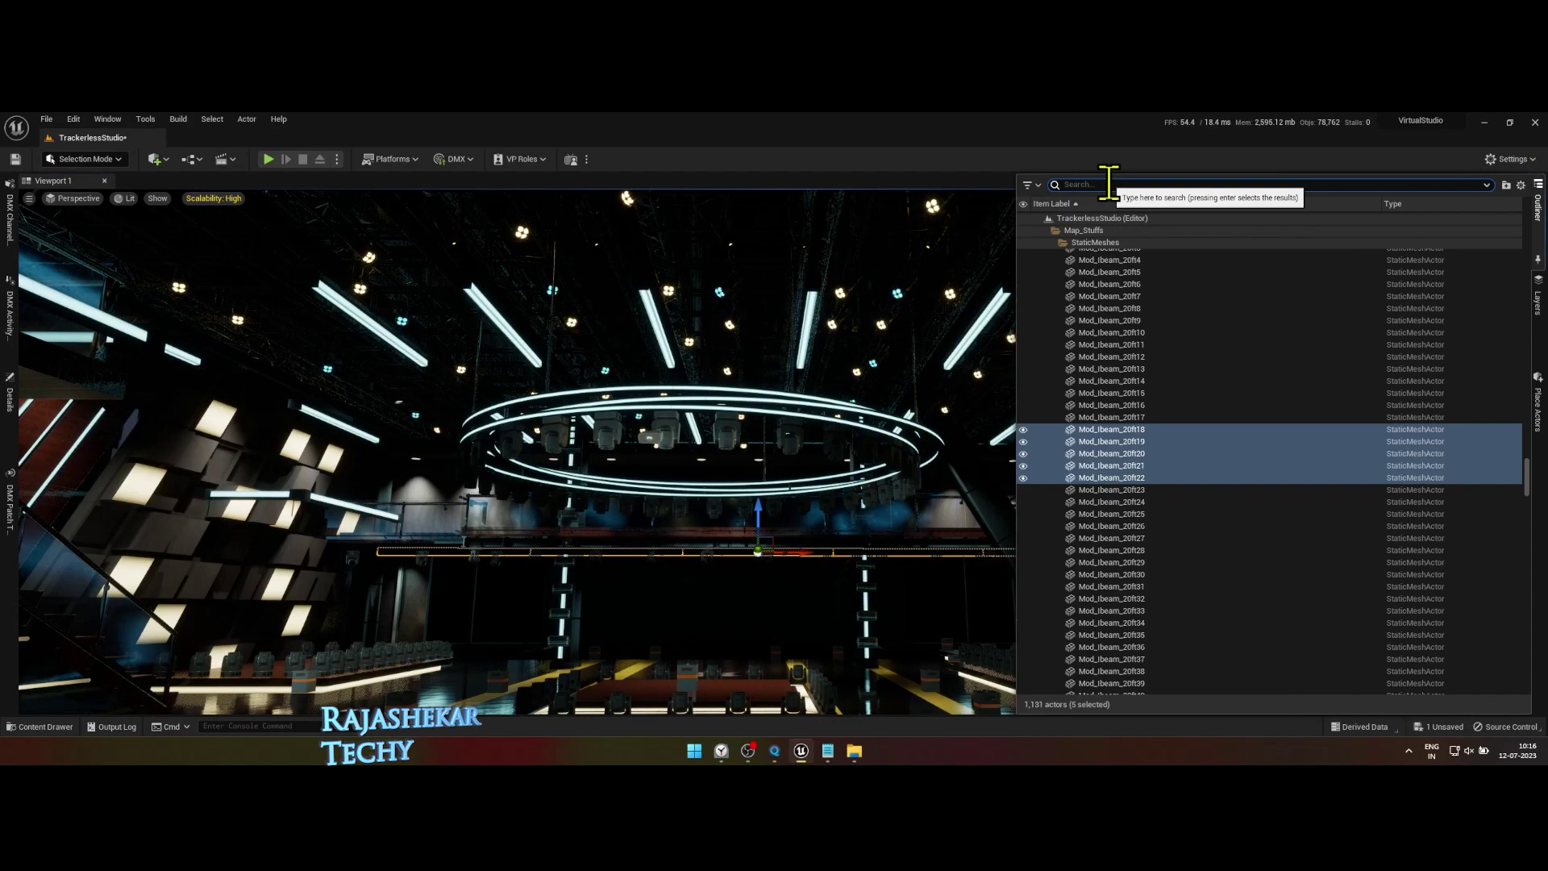
pyautogui.click(1109, 184)
pyautogui.write('pos')
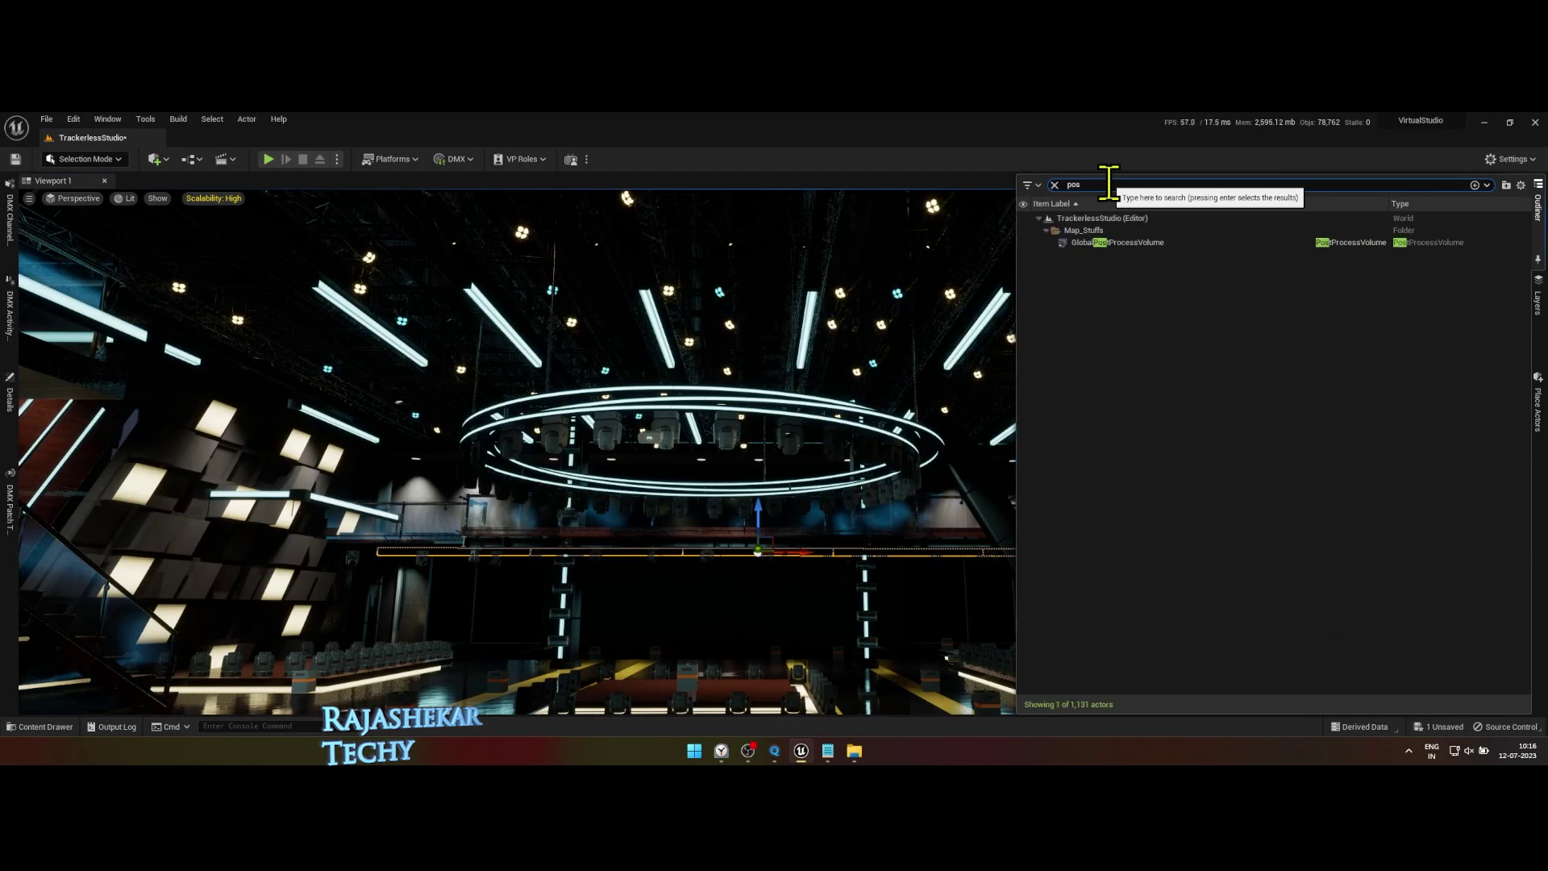
pyautogui.click(1108, 242)
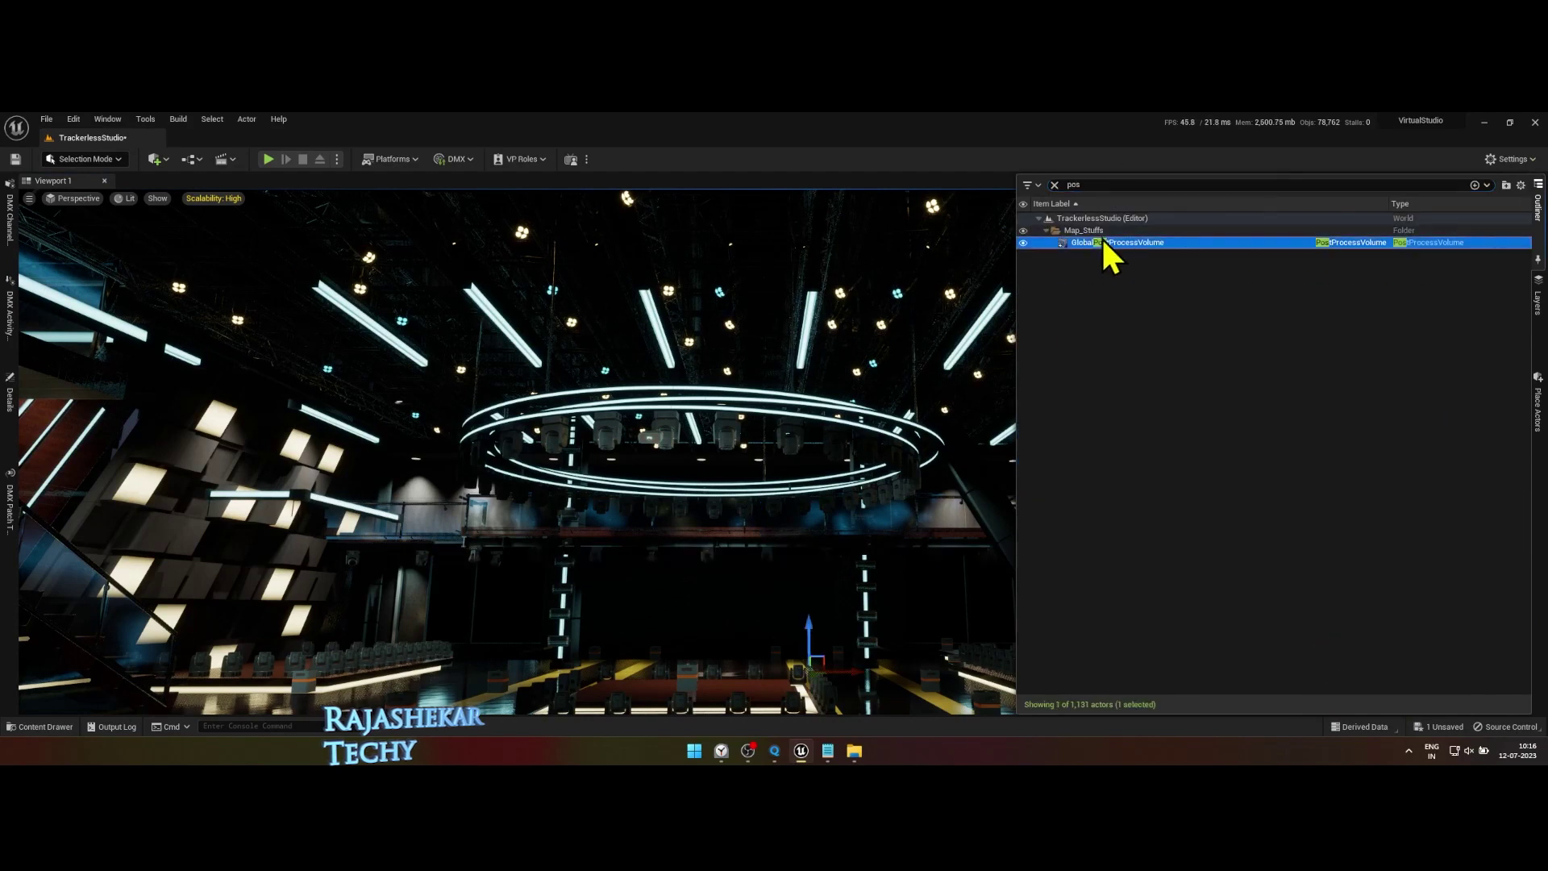
pyautogui.click(9, 403)
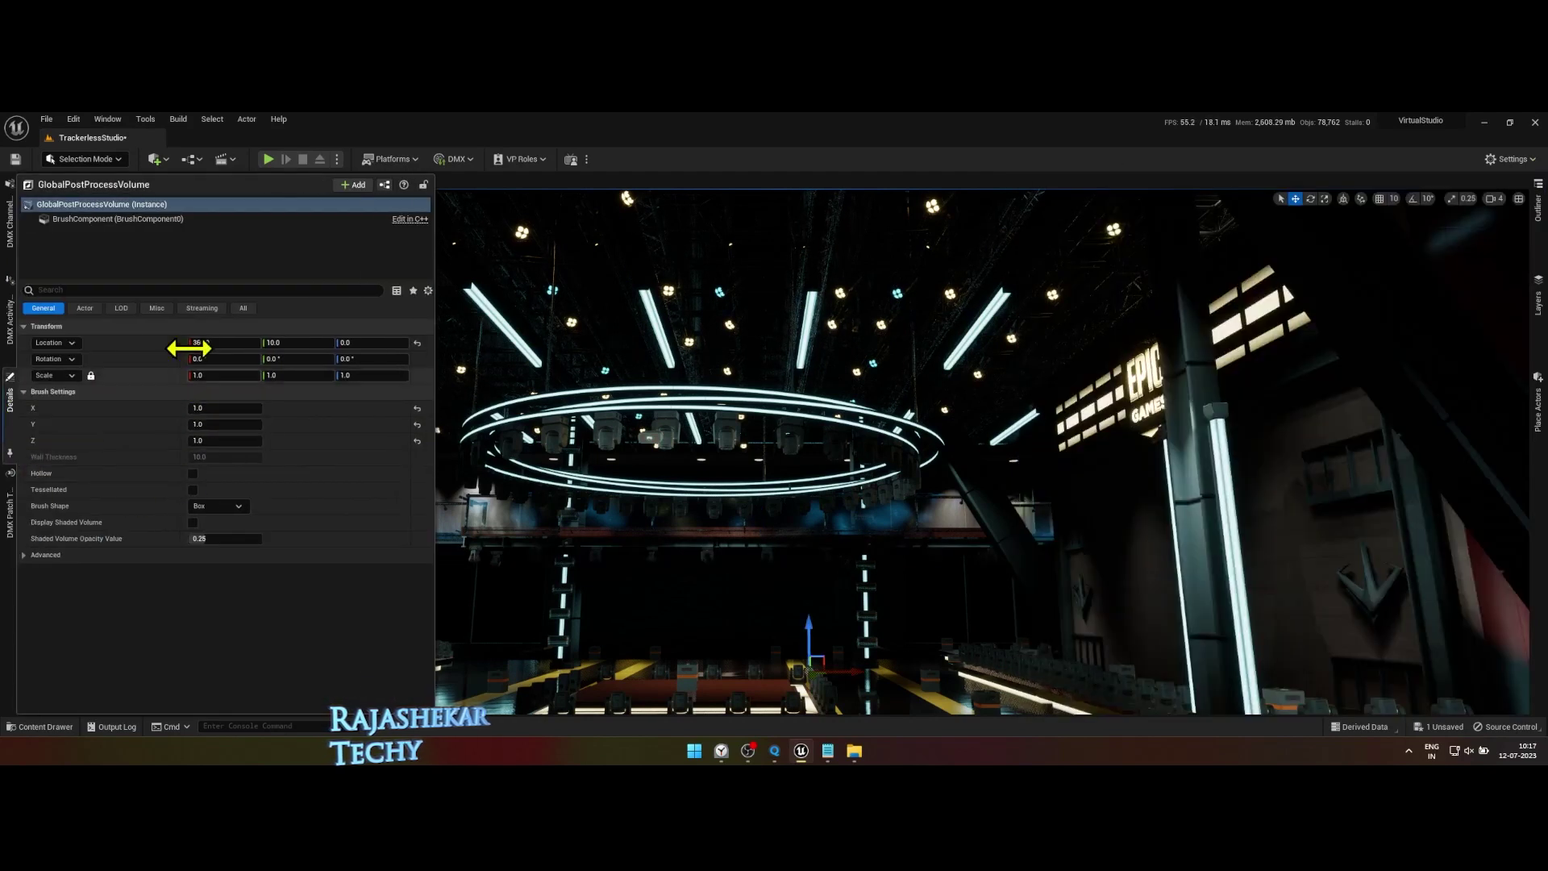
# Filter the volume's properties for "brig" and set the exposure's Min Brightness and Max Brightness to 5
pyautogui.click(82, 289)
pyautogui.write('brig')
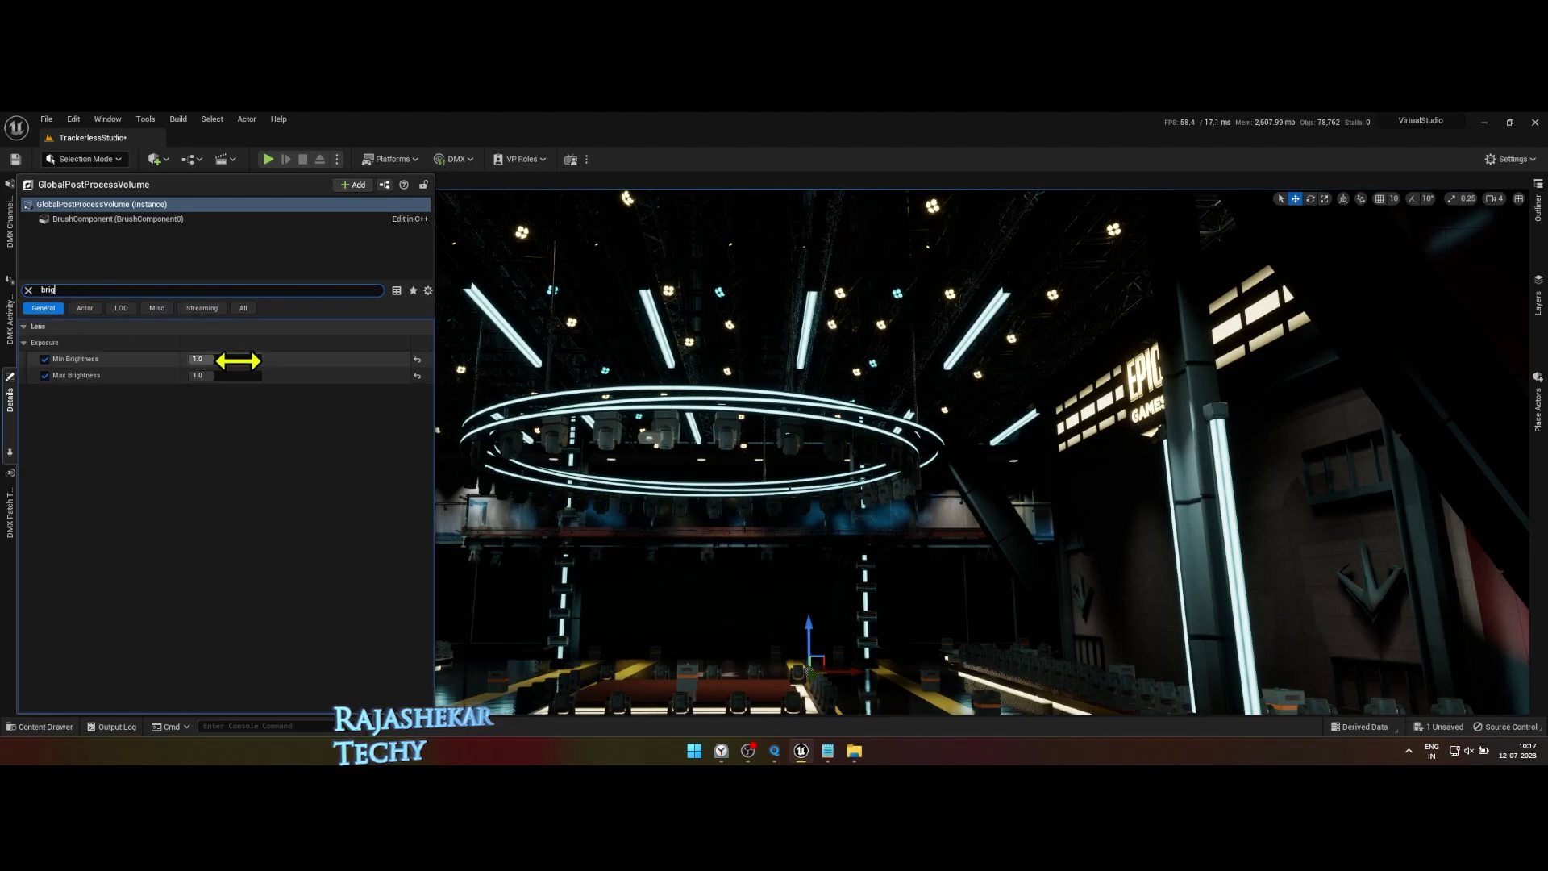
pyautogui.write('5')
pyautogui.click(240, 375)
pyautogui.write('5')
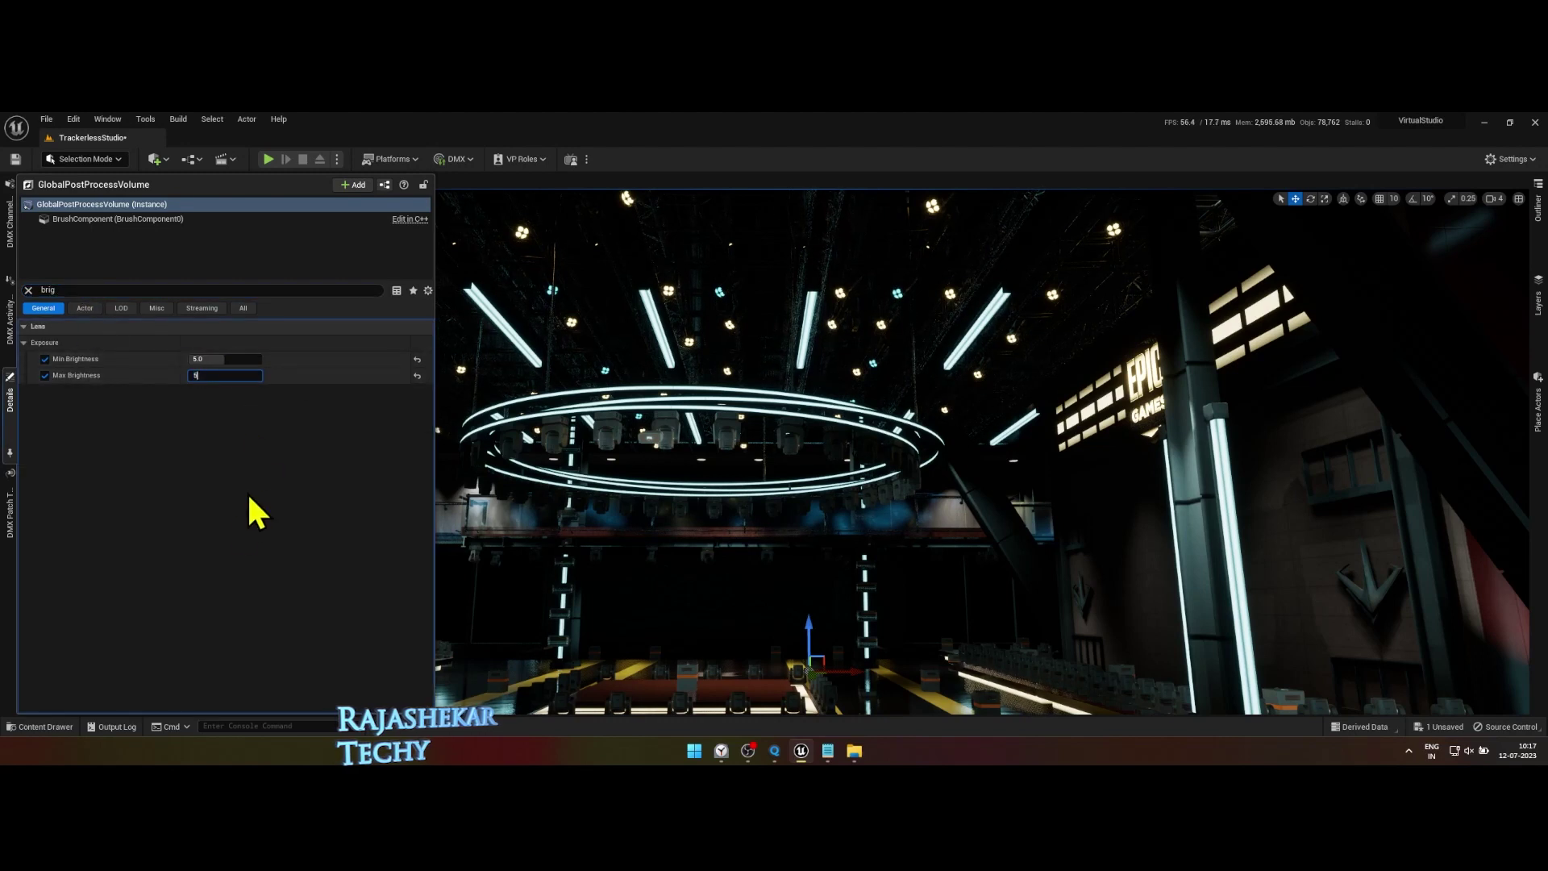
pyautogui.press('Return')
pyautogui.moveTo(681, 524)
pyautogui.mouseDown(button='right')
pyautogui.moveTo(565, 564)
pyautogui.moveTo(676, 556)
pyautogui.moveTo(686, 524)
pyautogui.mouseUp(button='right')
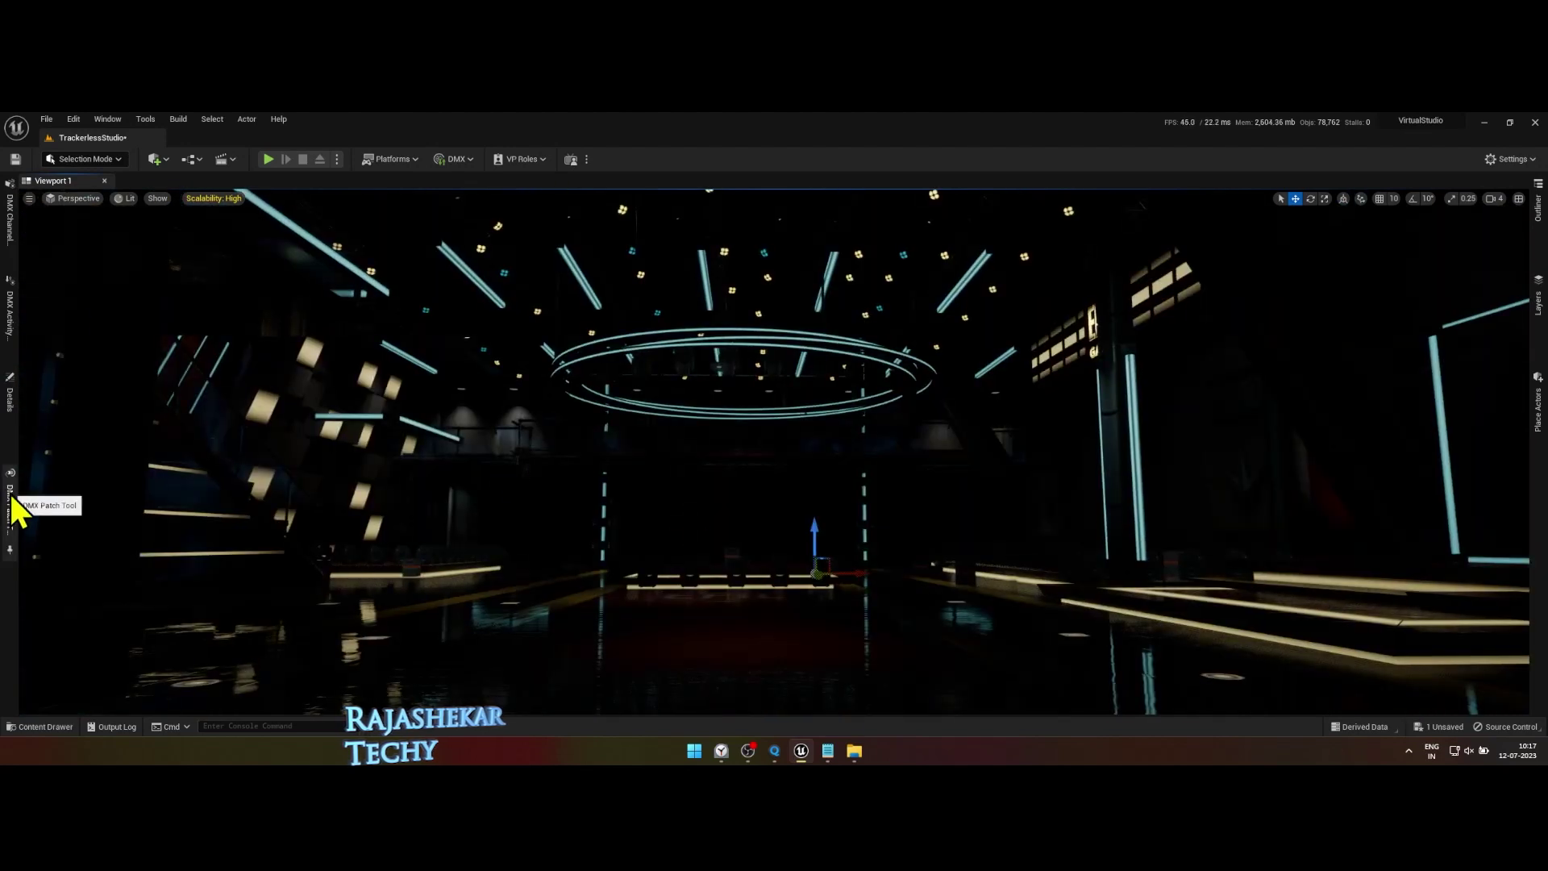
# Set the post process volume's Min Brightness and Max Brightness to 8
pyautogui.click(11, 403)
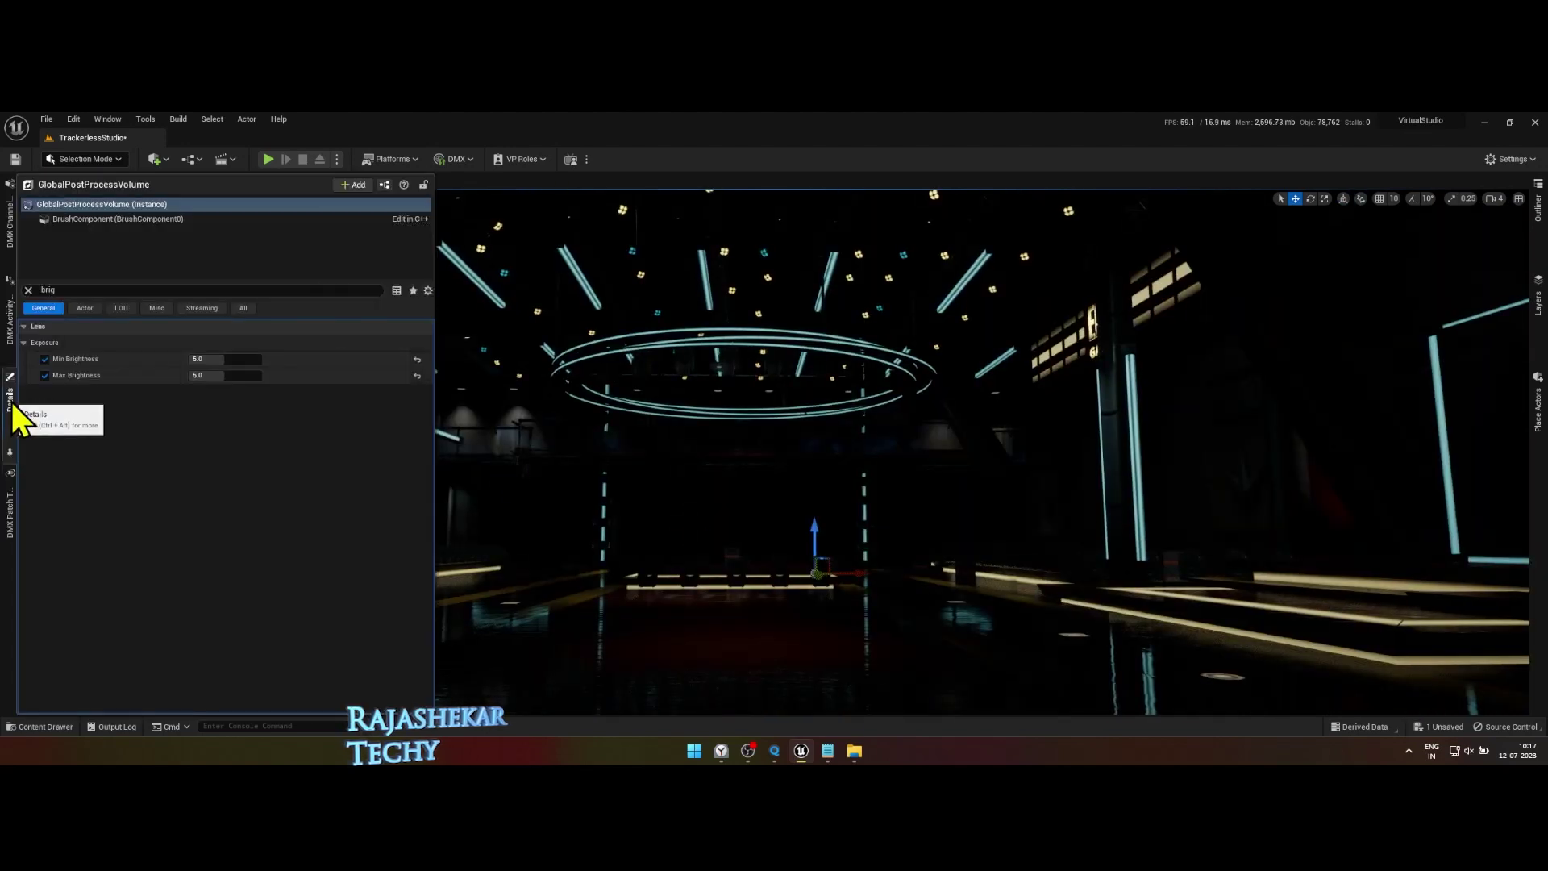
pyautogui.click(233, 361)
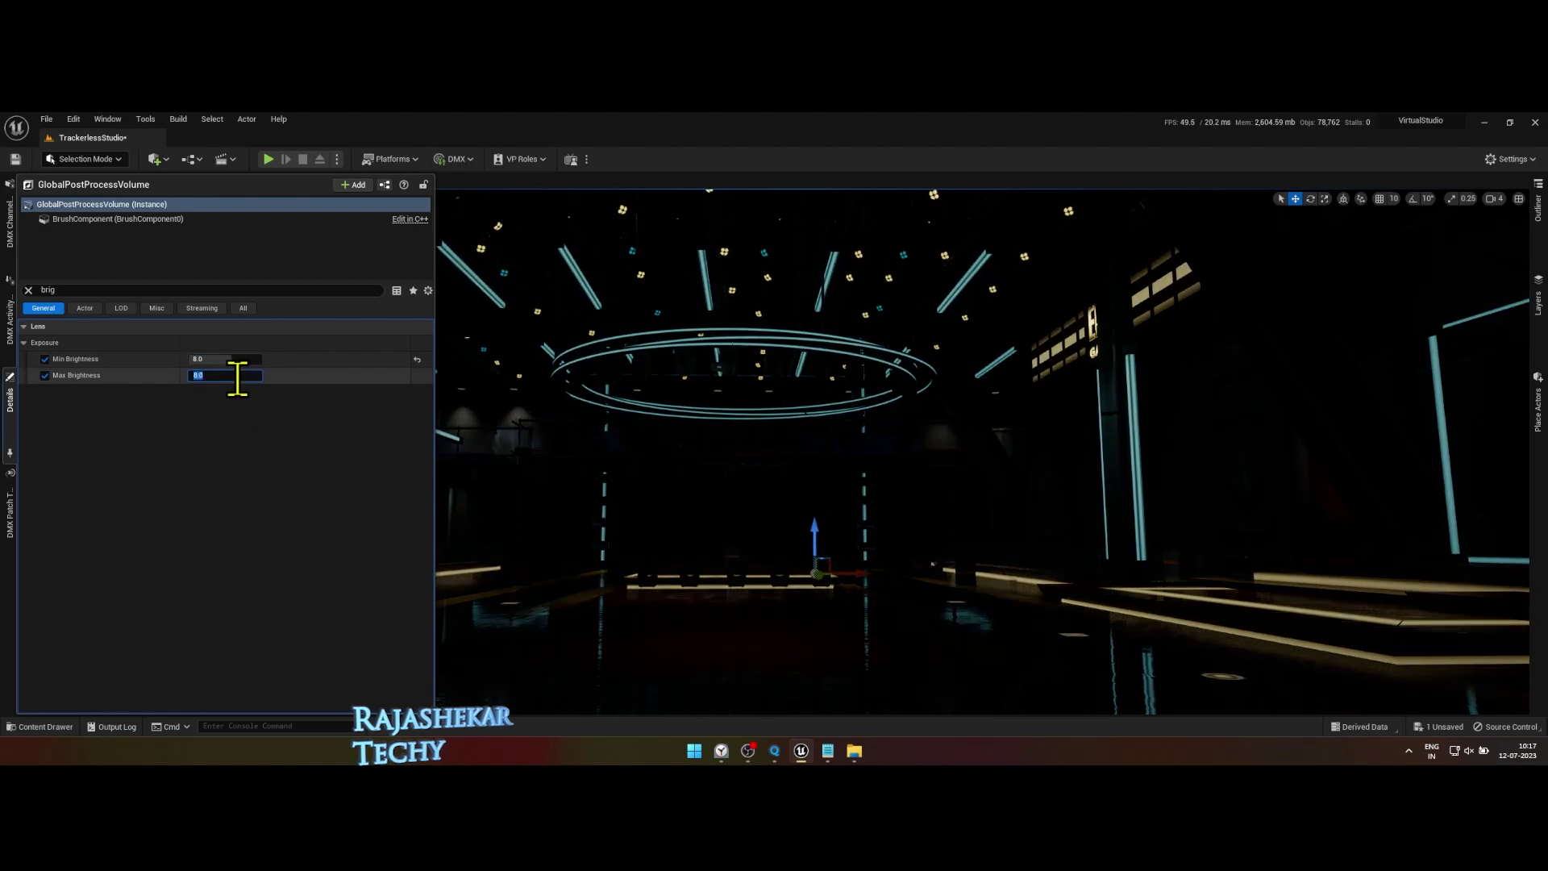
pyautogui.click(553, 437)
pyautogui.moveTo(605, 450); pyautogui.dragTo(291, 444, button='right')
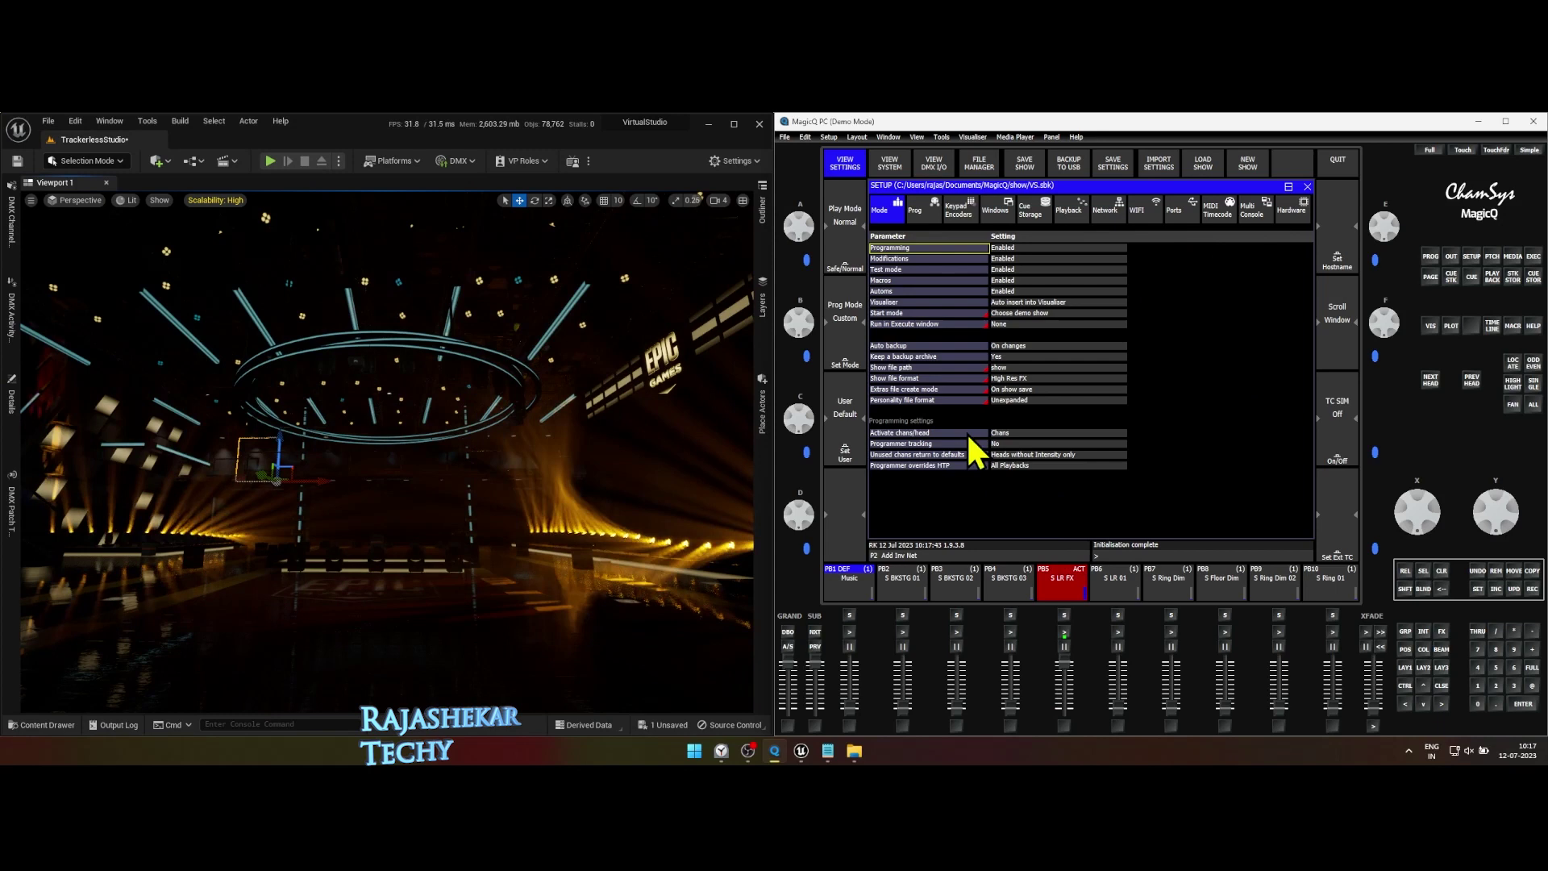
# In MagicQ, lower the PB5 S LR FX playback fader to zero
pyautogui.moveTo(1066, 669); pyautogui.dragTo(1066, 713)
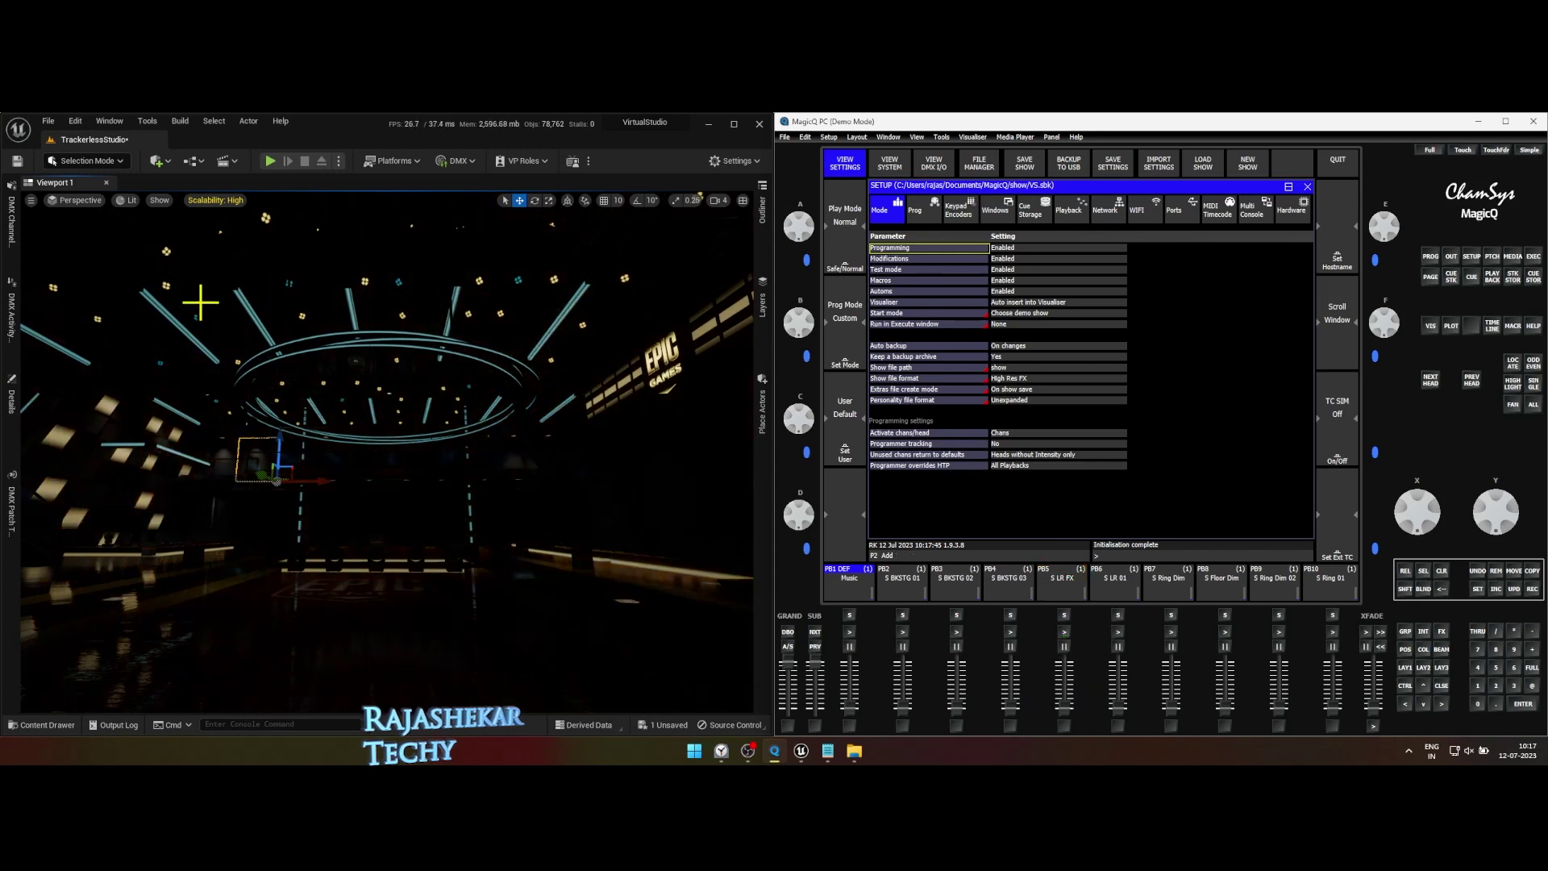
# Examine the Lasers, Moving_Heads, Pyros and Strobe folders inside DMX_Lights in Unreal's outliner
pyautogui.click(11, 398)
pyautogui.click(763, 211)
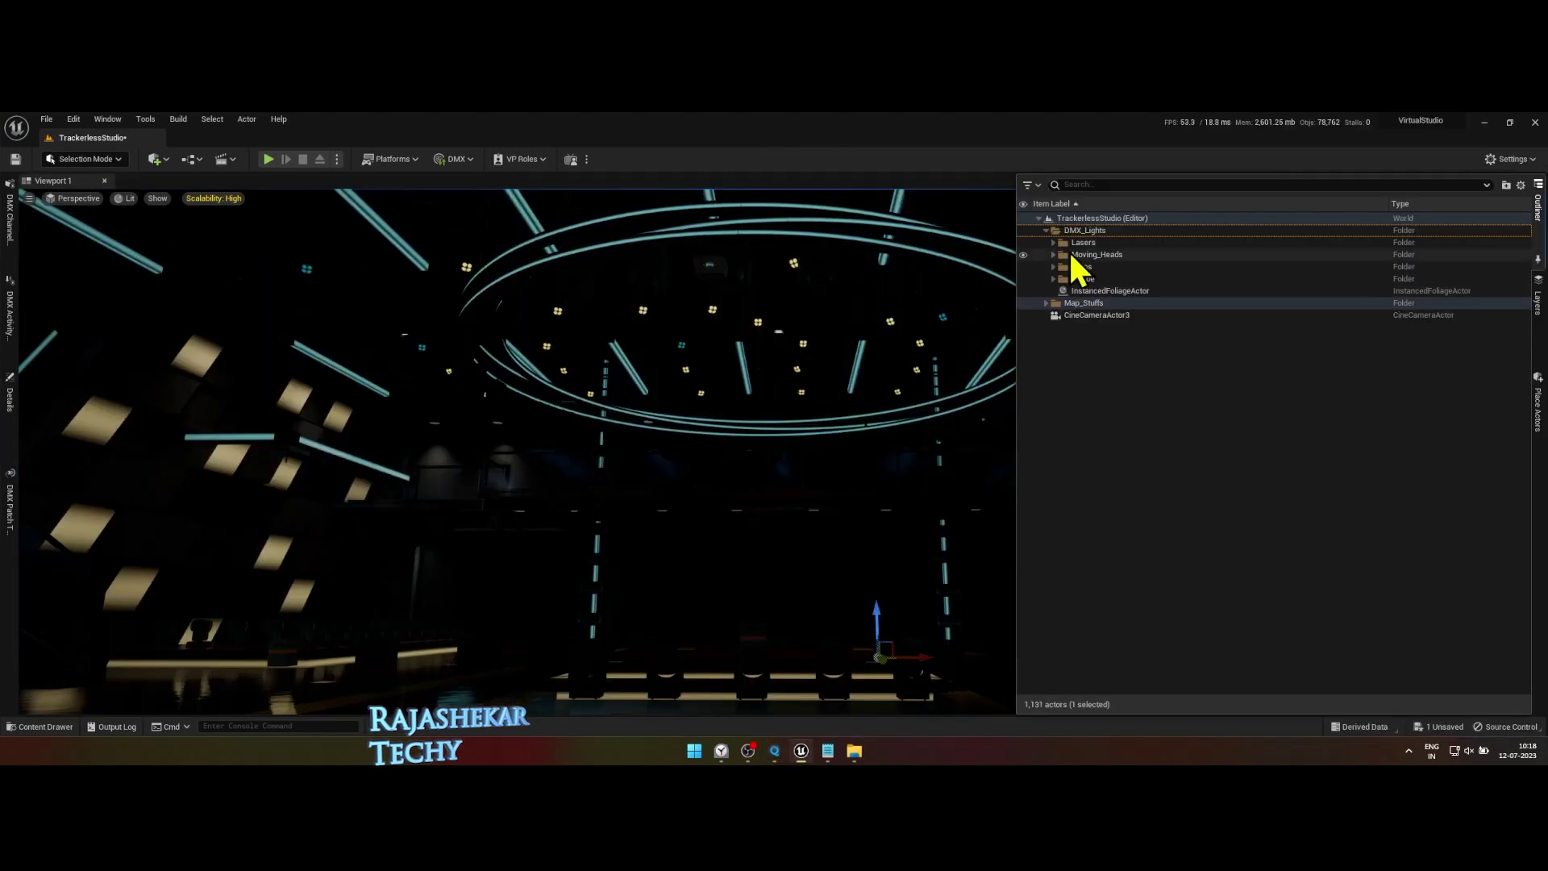
pyautogui.doubleClick(1084, 242)
pyautogui.click(1053, 243)
pyautogui.click(1053, 255)
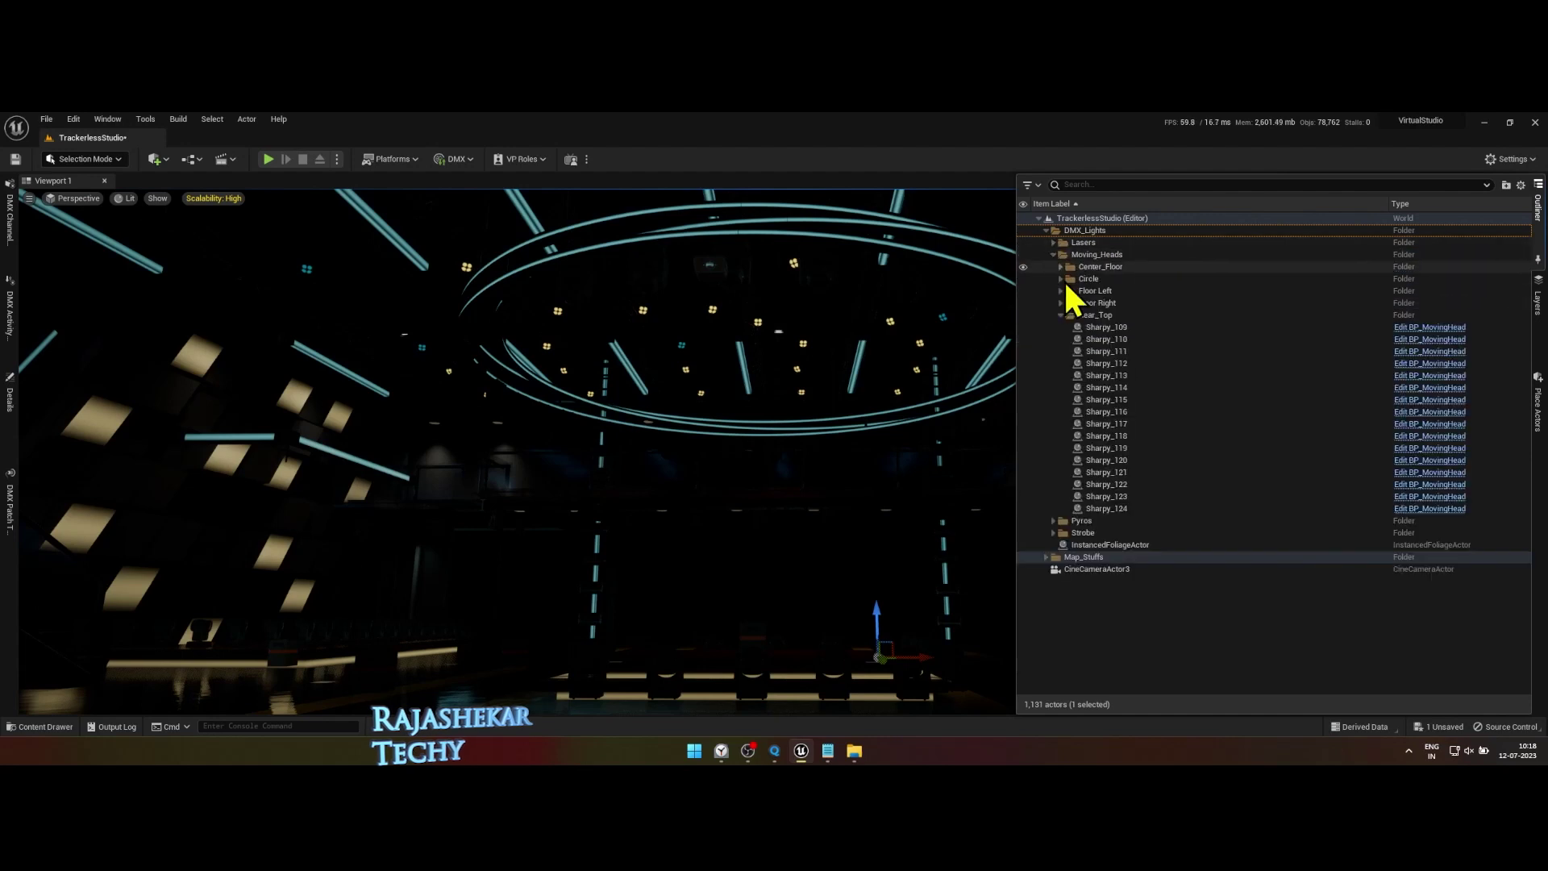
pyautogui.click(1060, 314)
pyautogui.click(1053, 255)
pyautogui.click(1053, 267)
pyautogui.click(1053, 267)
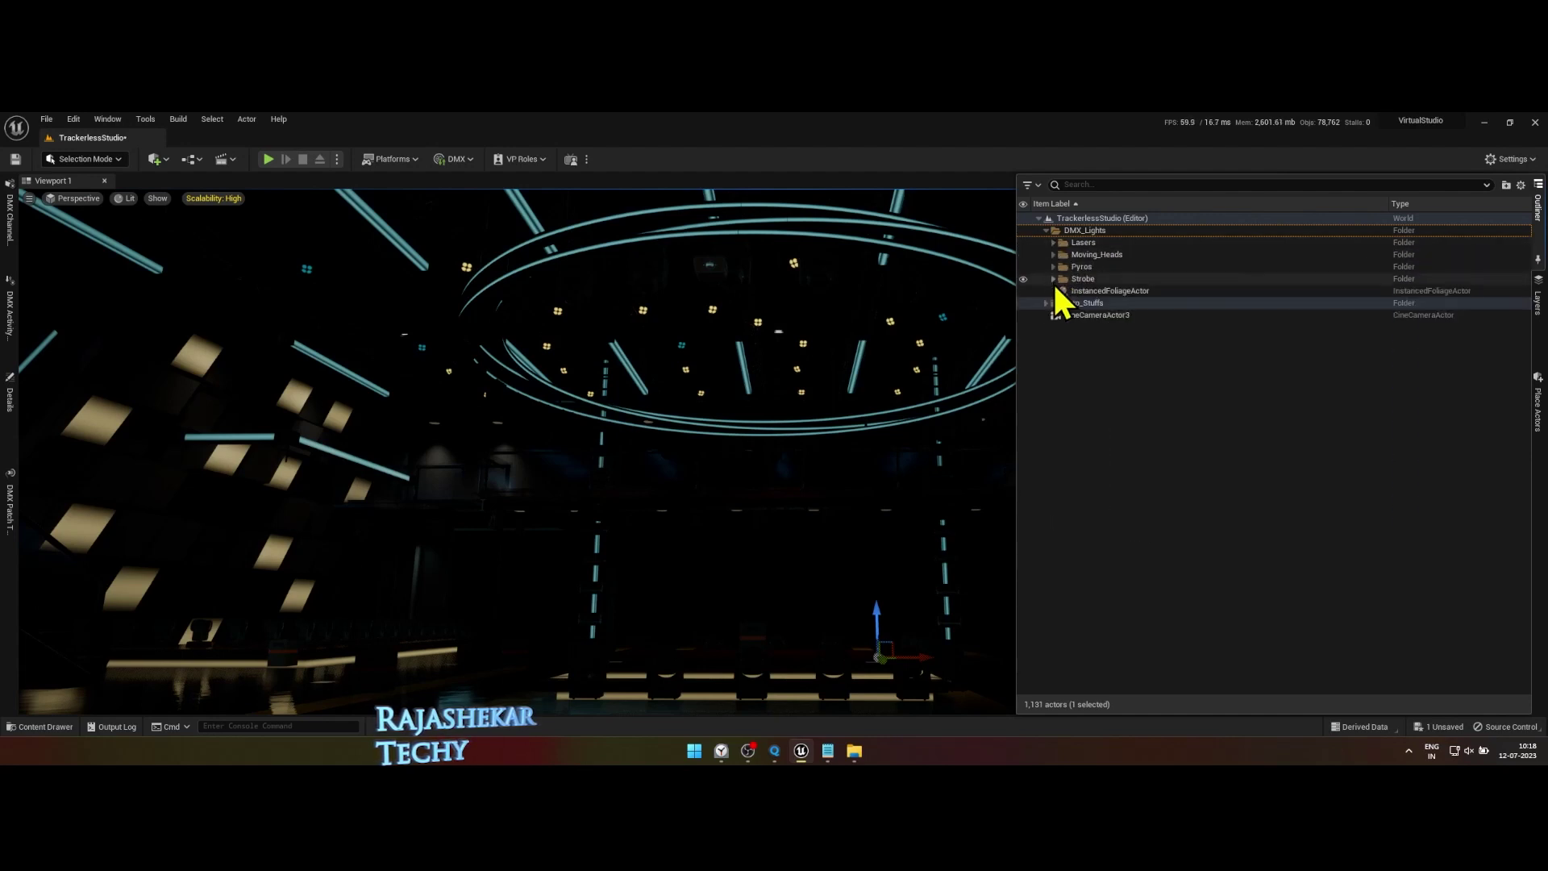
pyautogui.click(1053, 279)
pyautogui.click(1054, 278)
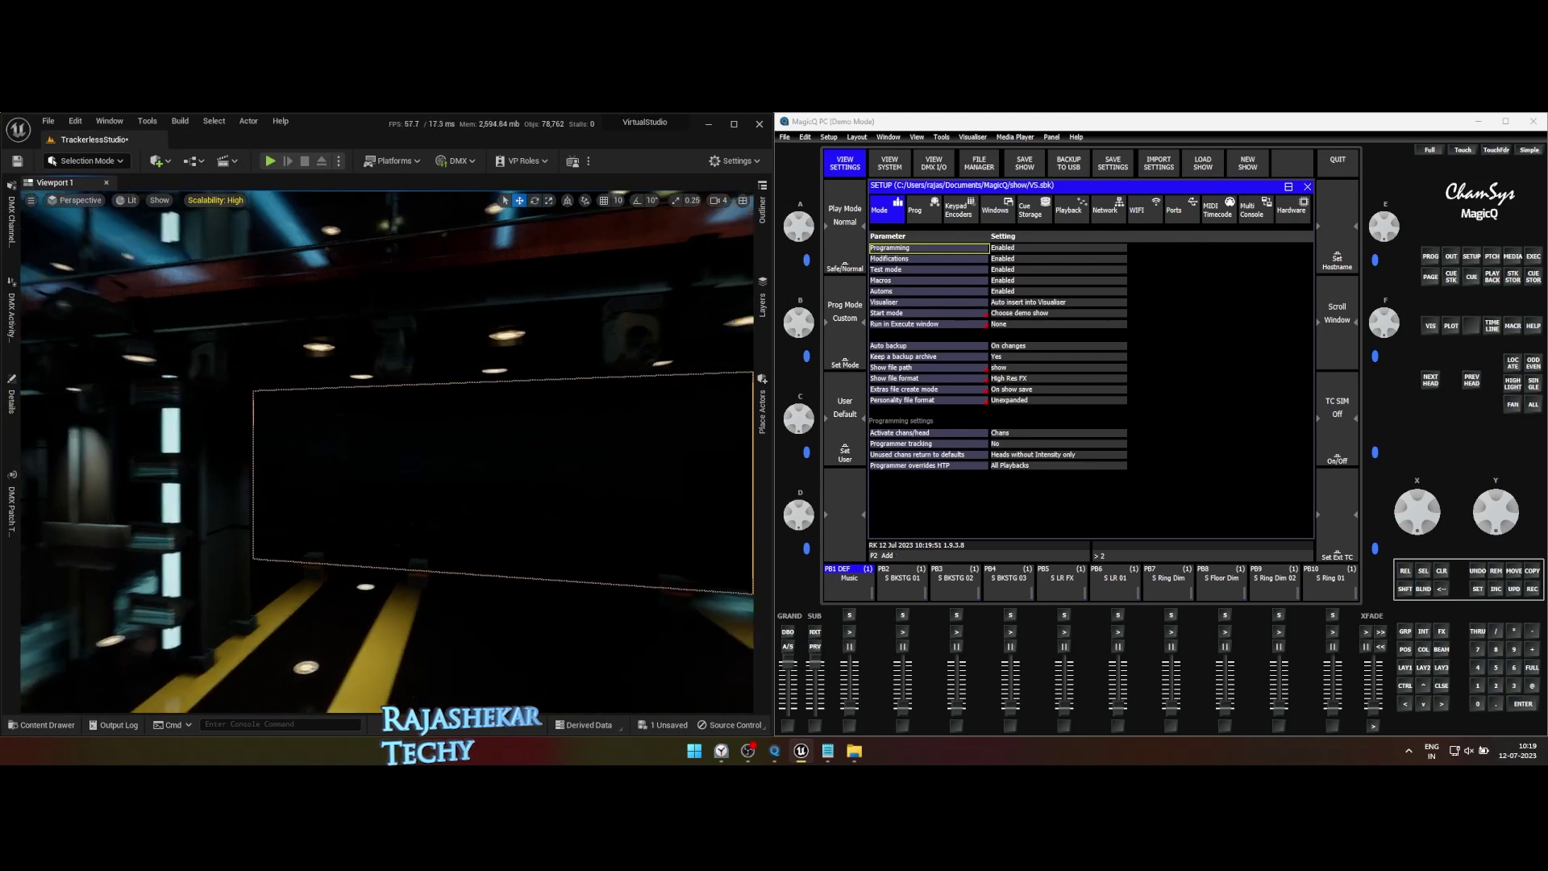
# Clear the "pos" search from the outliner to list all the scene's actors
pyautogui.moveTo(411, 368); pyautogui.dragTo(565, 368, button='right')
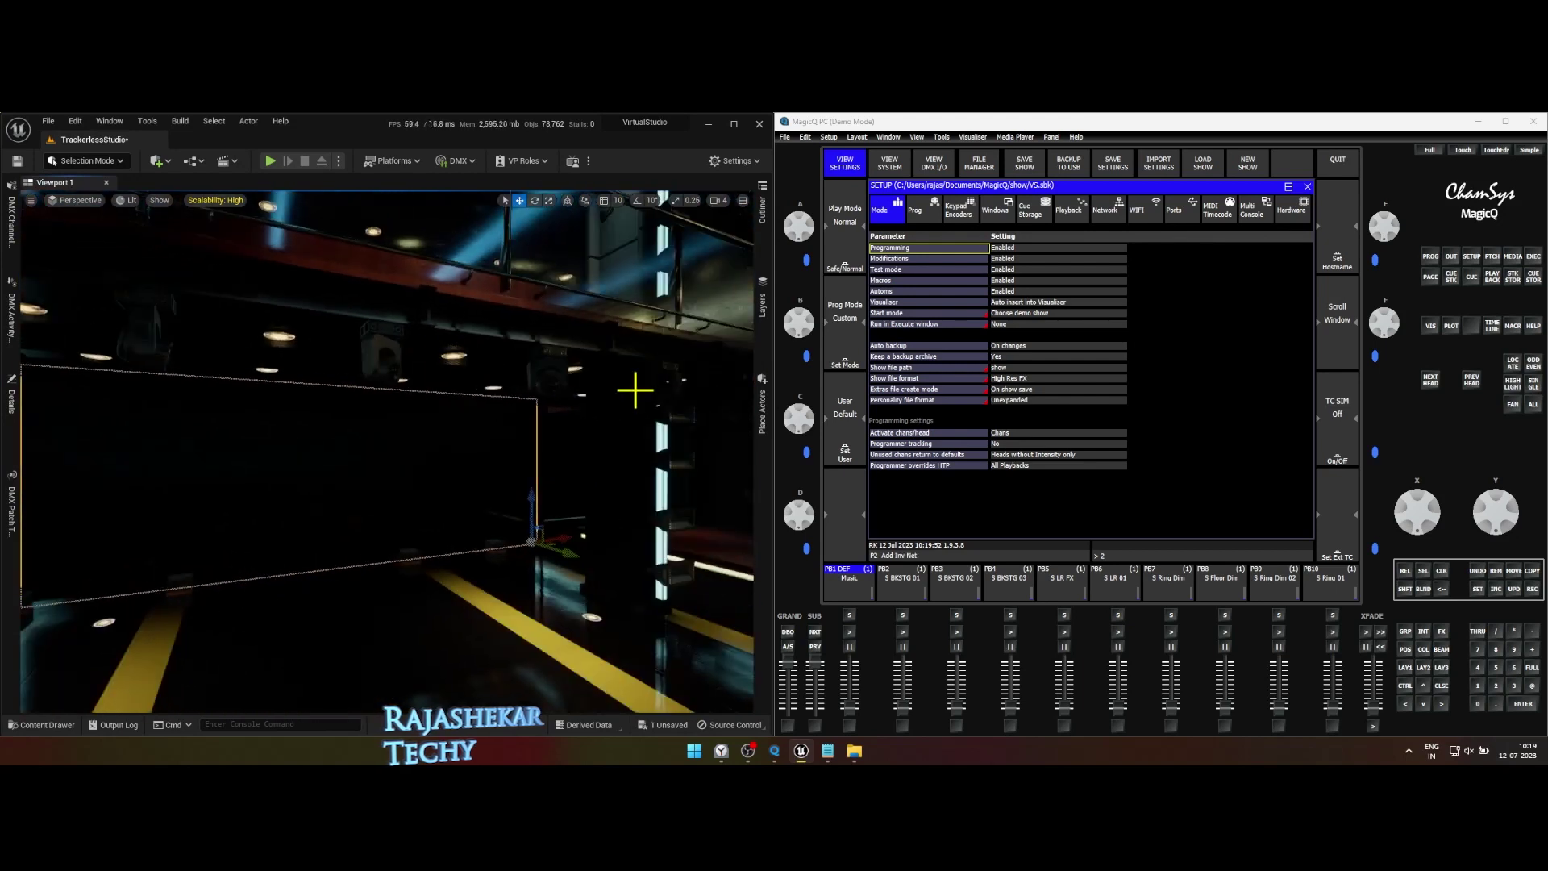
pyautogui.press('s')
pyautogui.moveTo(445, 393); pyautogui.dragTo(301, 418, button='right')
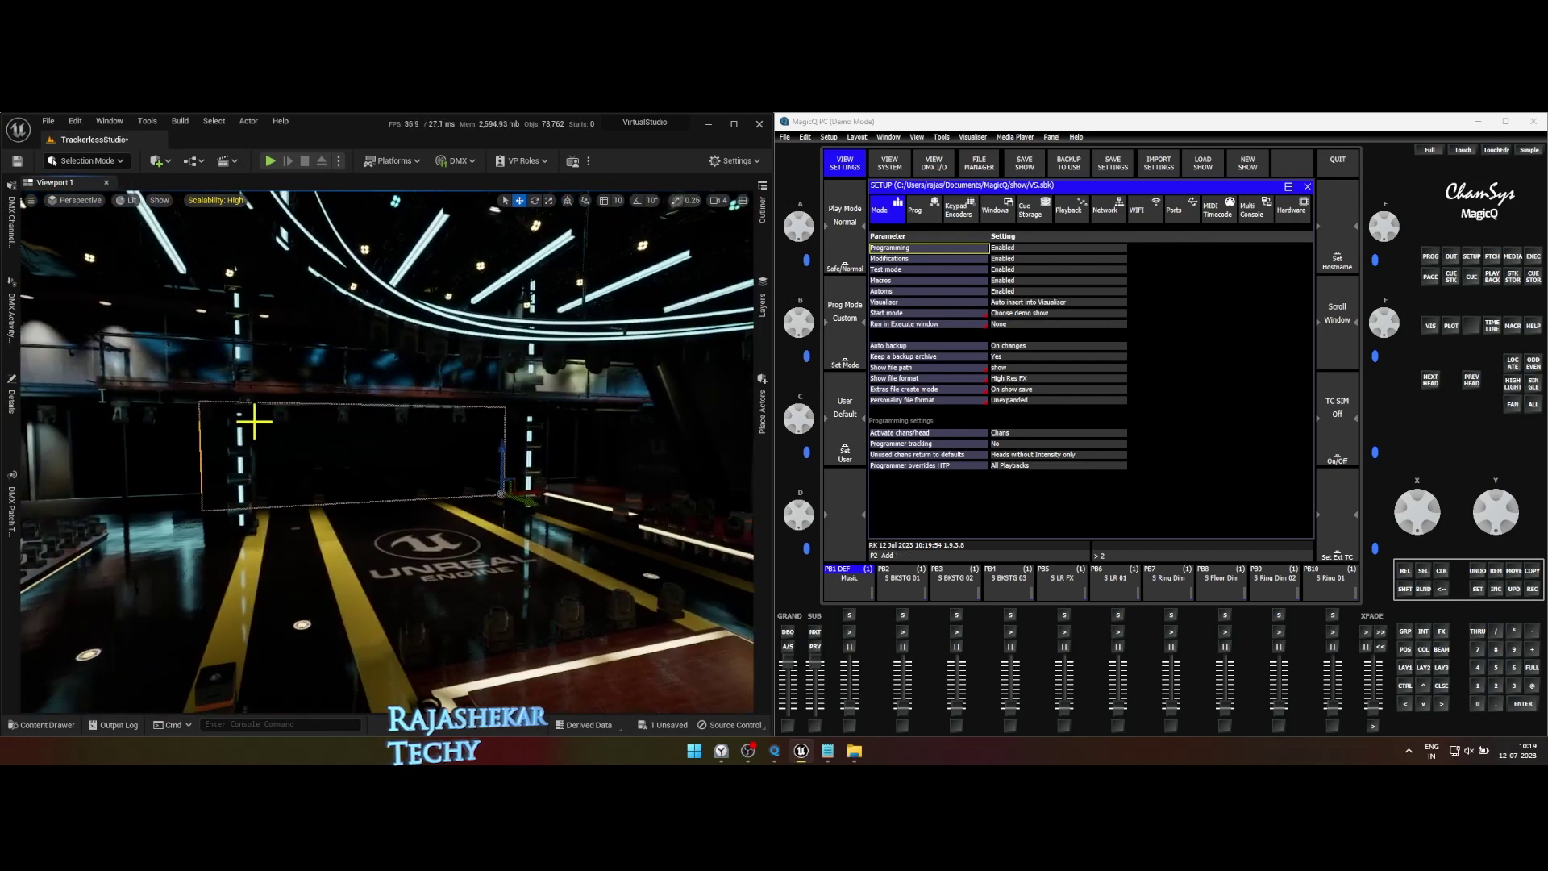
pyautogui.click(764, 214)
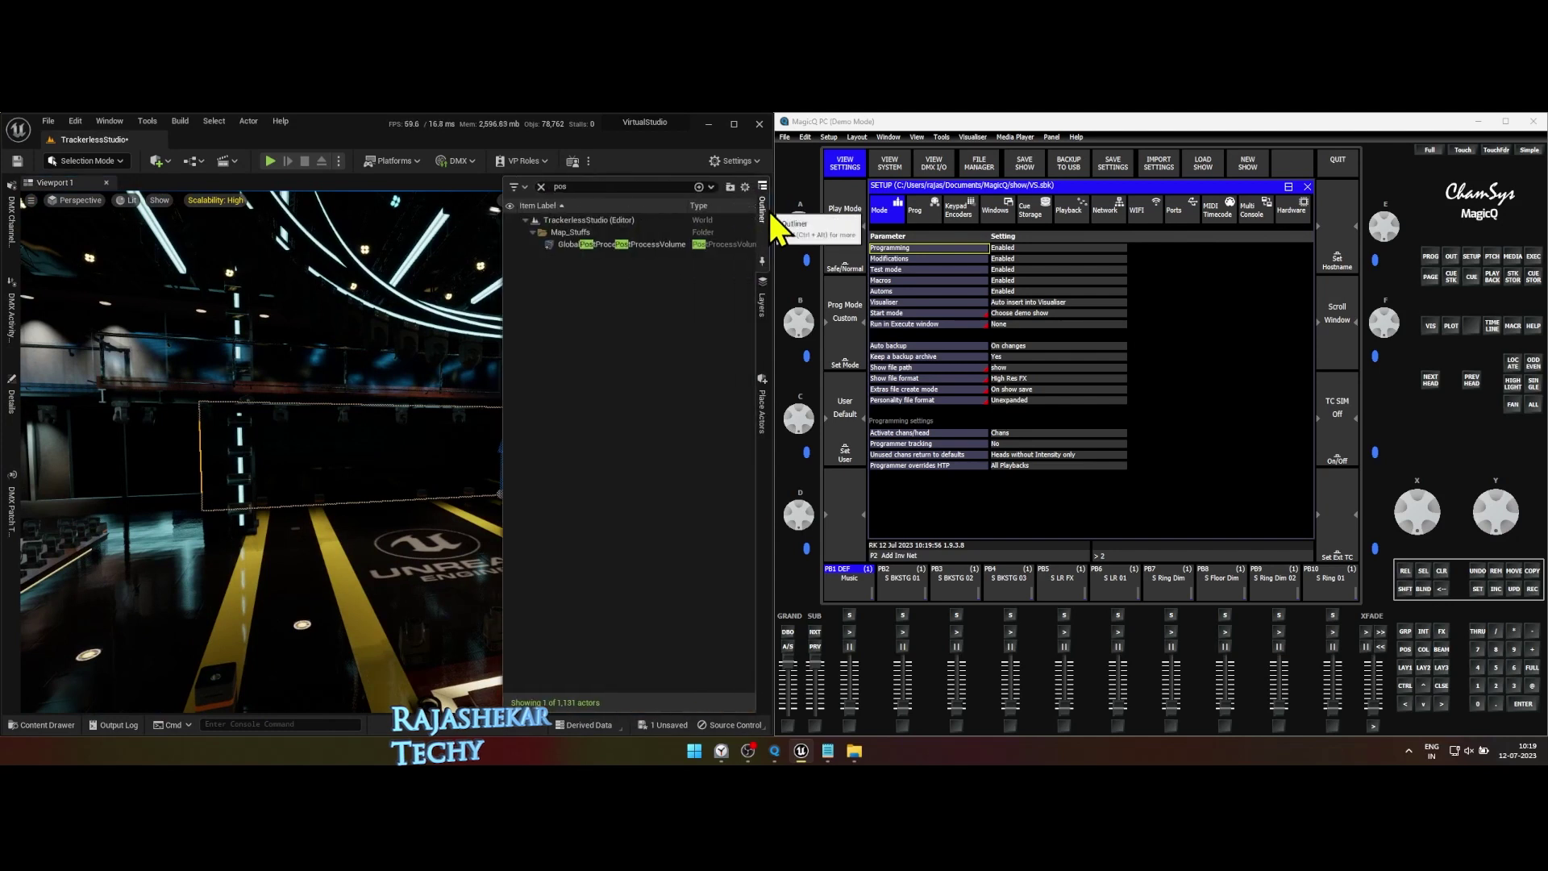
pyautogui.click(540, 187)
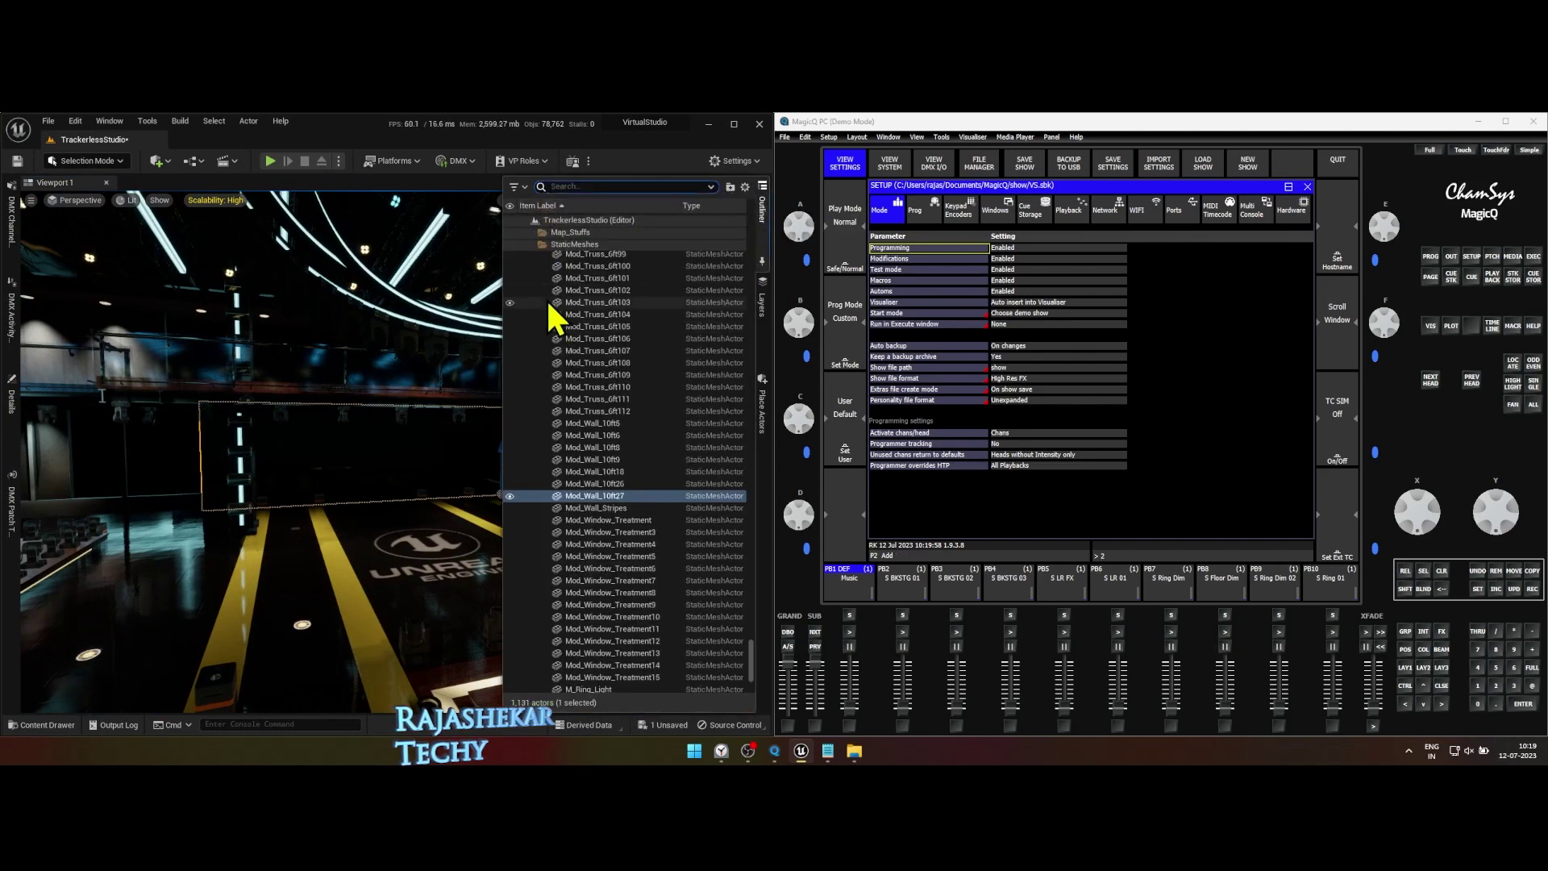
# Select the Rear_Top moving heads Sharpy_109 through Sharpy_124 inside DMX_Lights in Unreal's outliner
pyautogui.scroll(5, 564, 246)
pyautogui.click(532, 244)
pyautogui.click(531, 232)
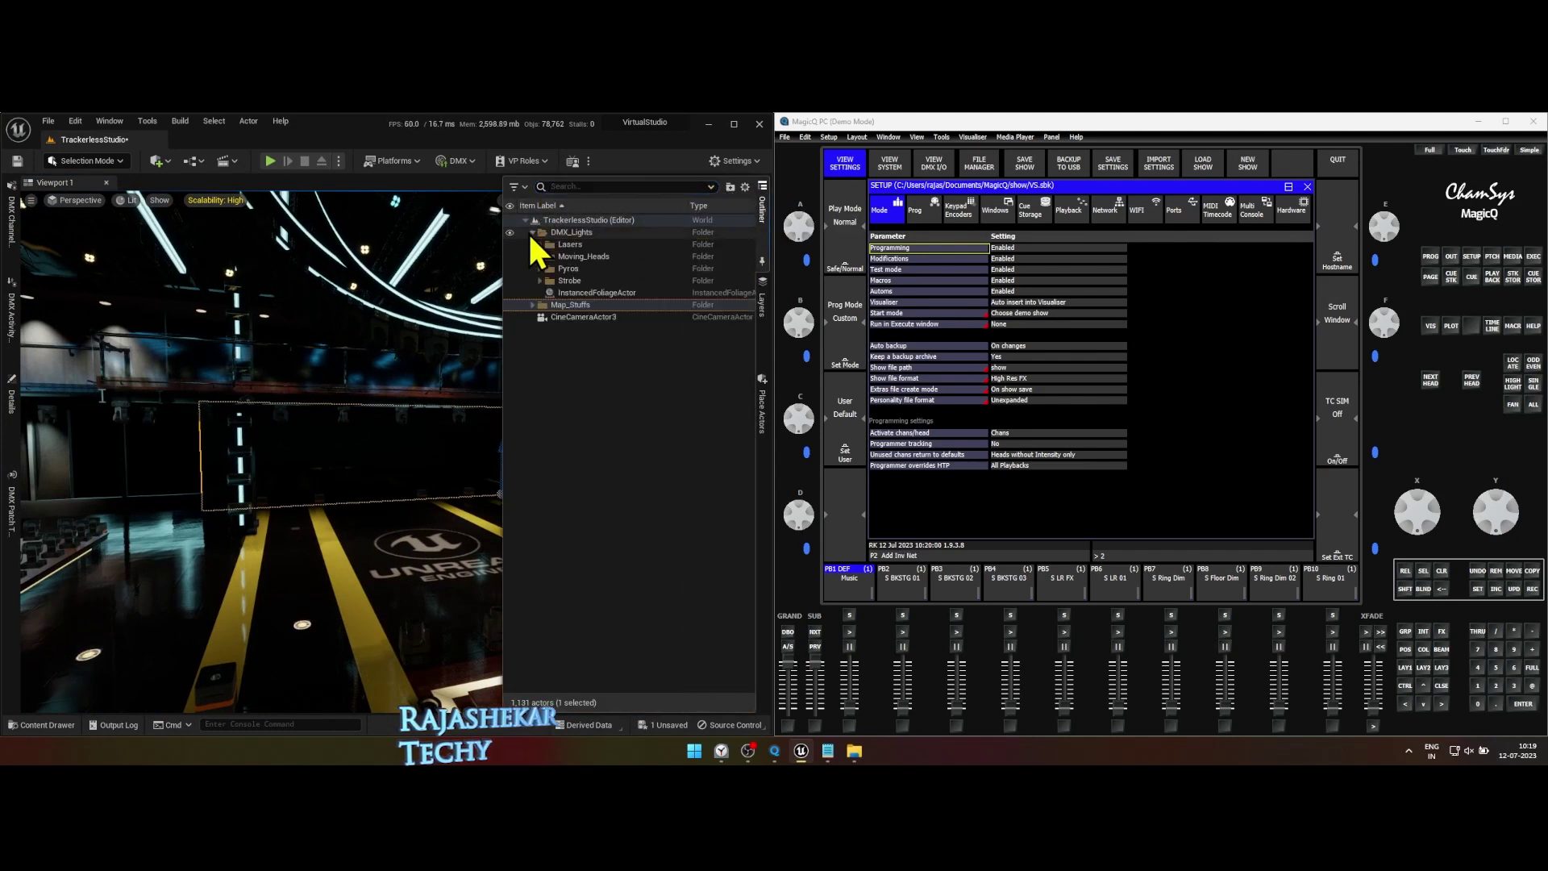
pyautogui.click(539, 255)
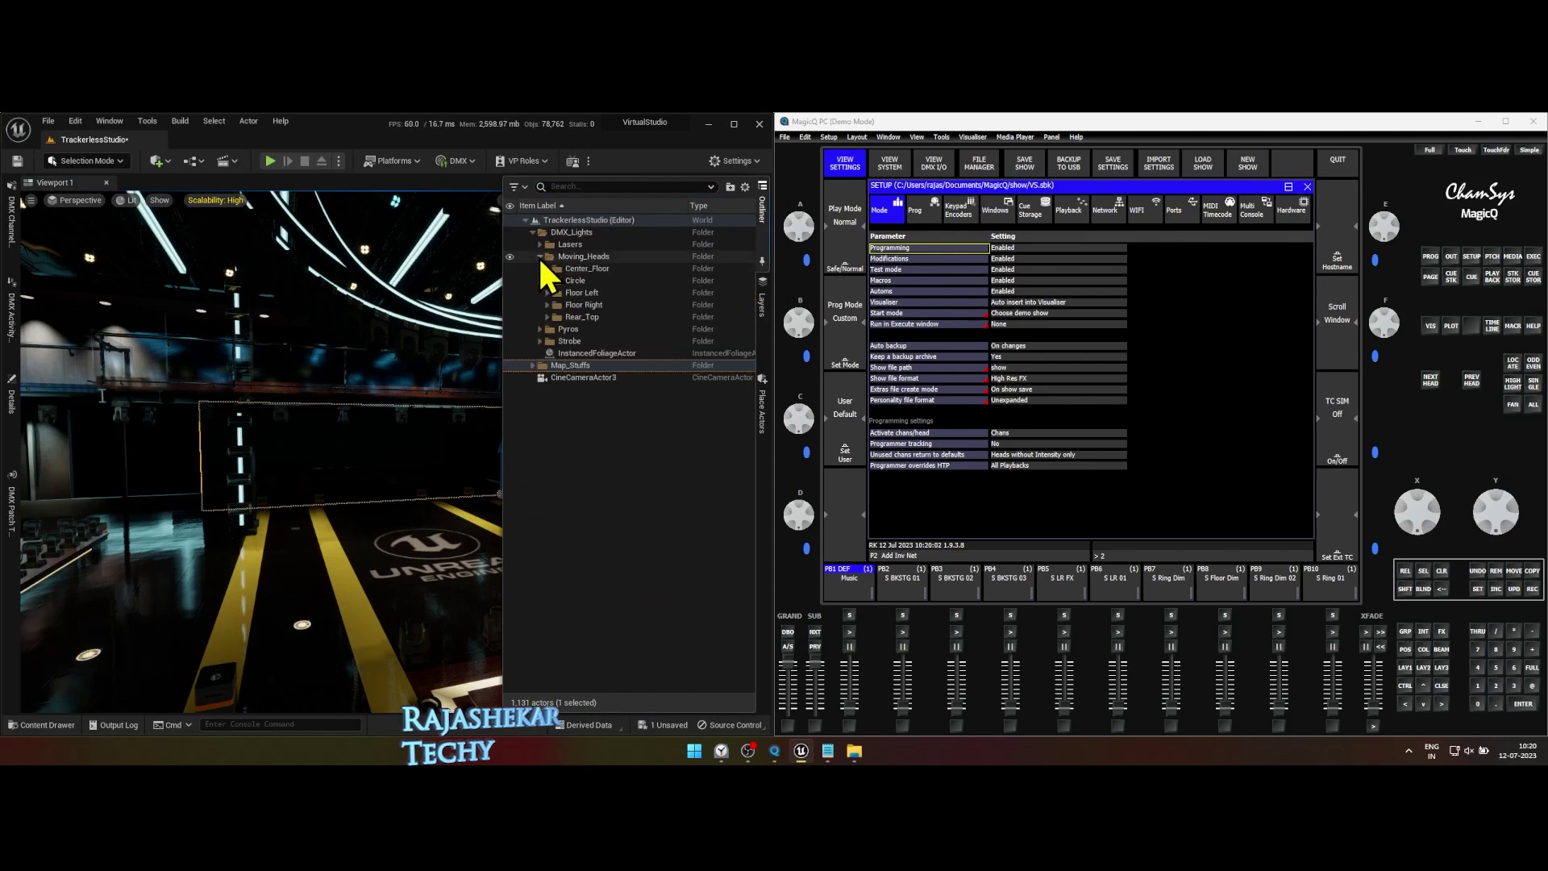
pyautogui.click(548, 317)
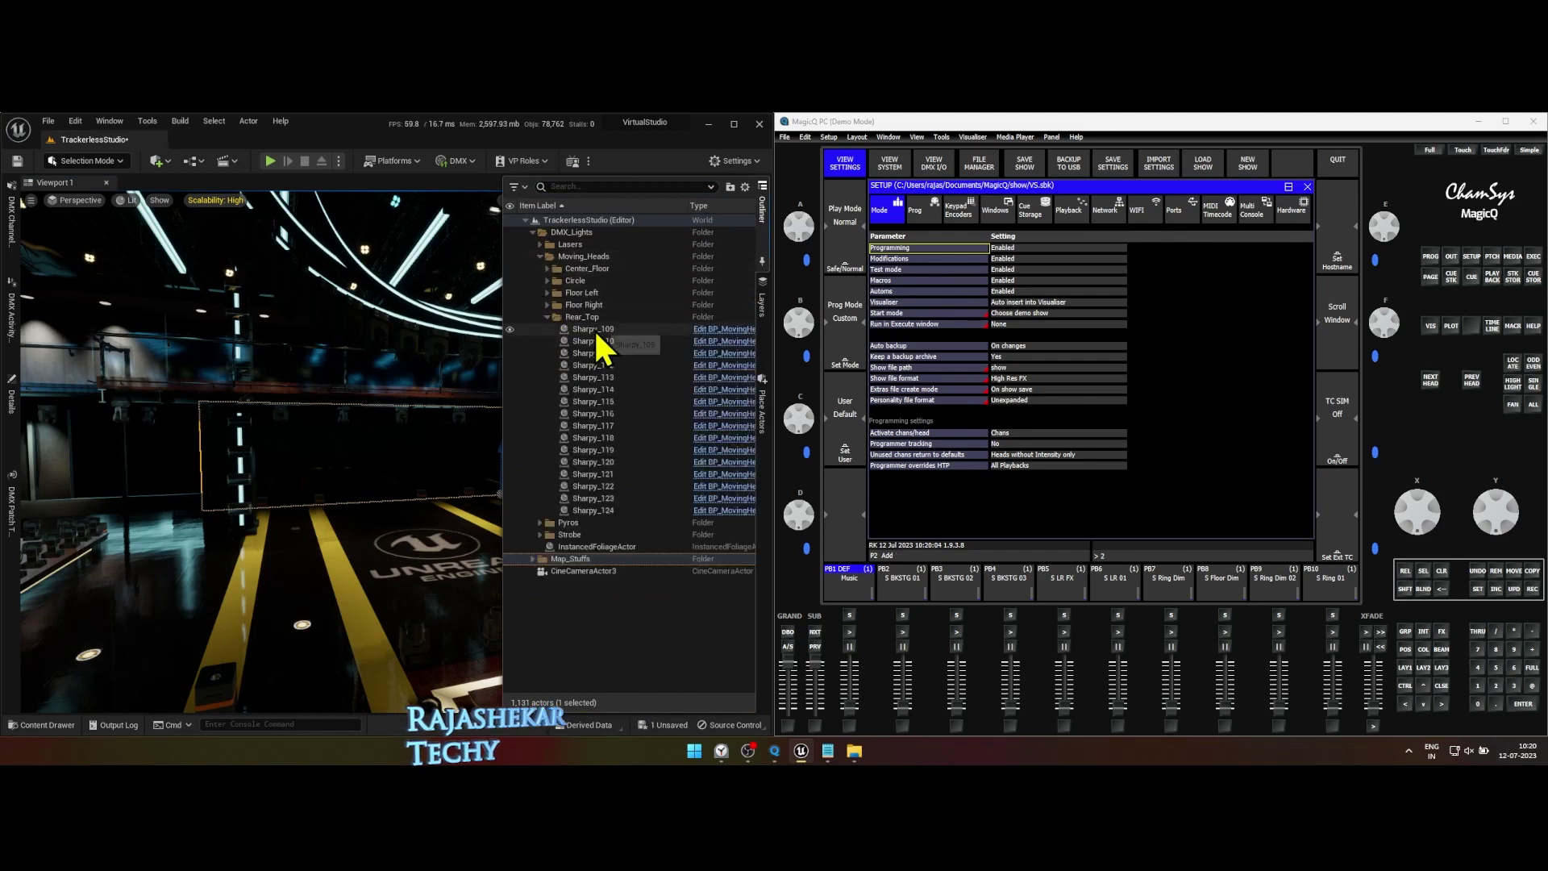
pyautogui.click(593, 329)
pyautogui.keyDown('shift'); pyautogui.click(609, 510); pyautogui.keyUp('shift')
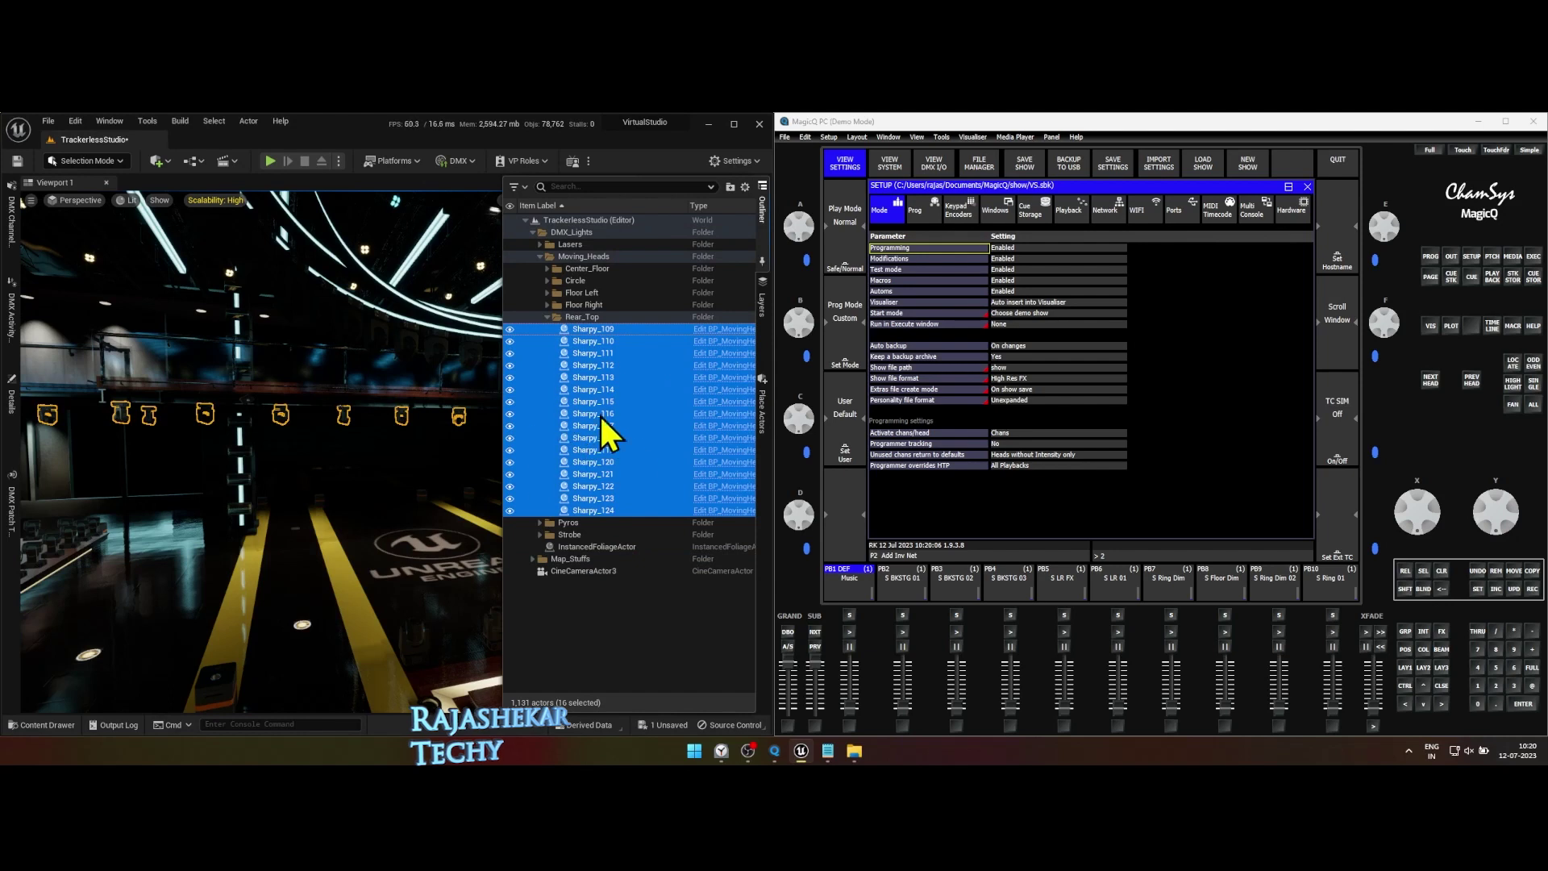
# Clear the property filter and edit Light Intensity Max for the selected rear Sharpy fixtures
pyautogui.click(12, 403)
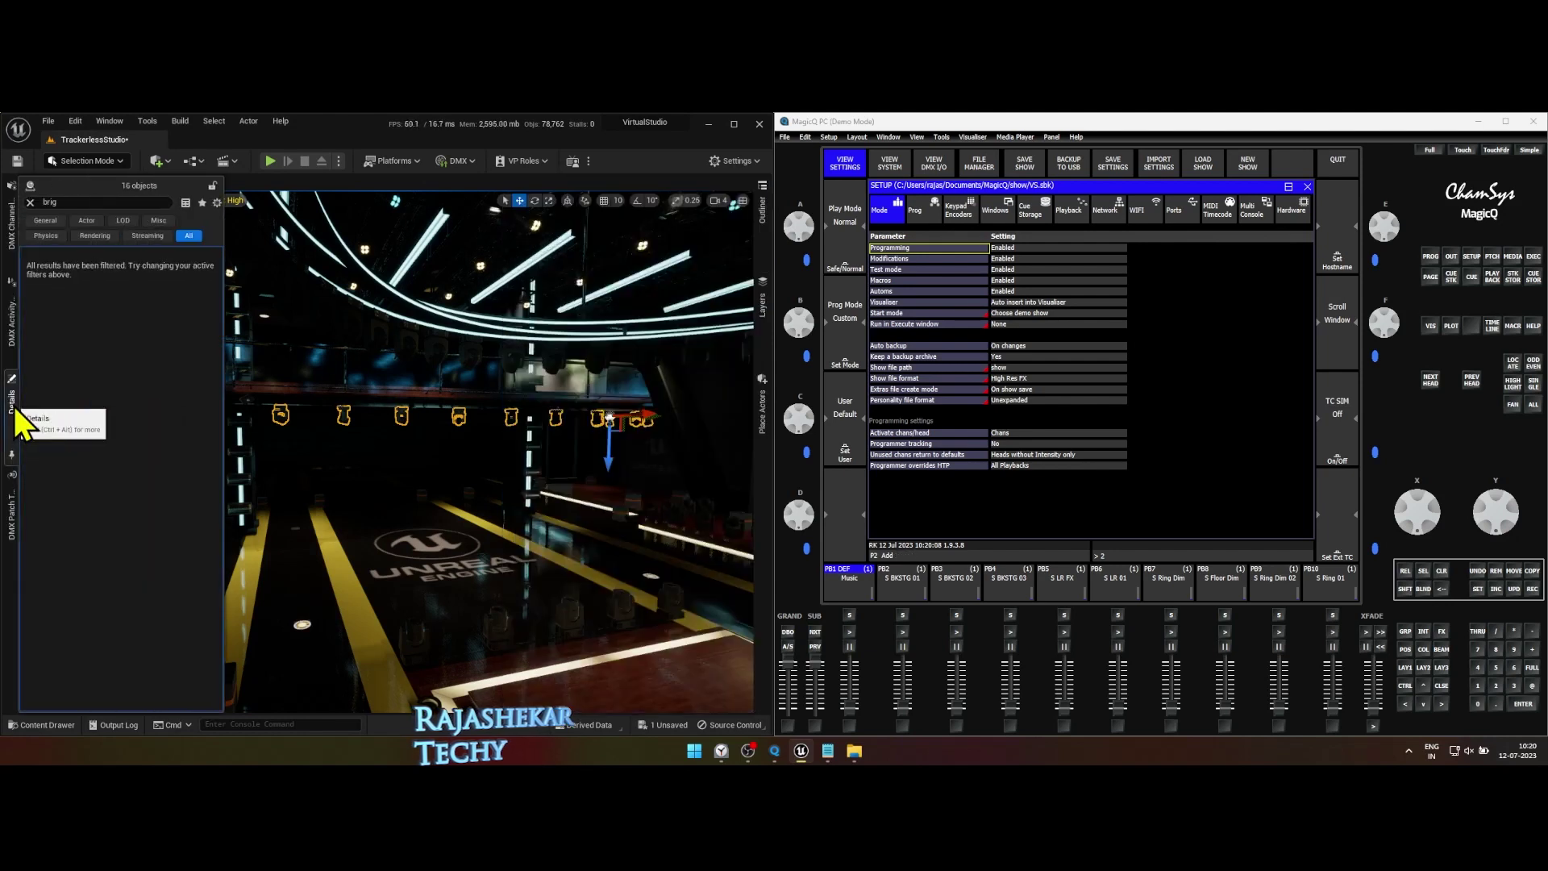
pyautogui.click(30, 202)
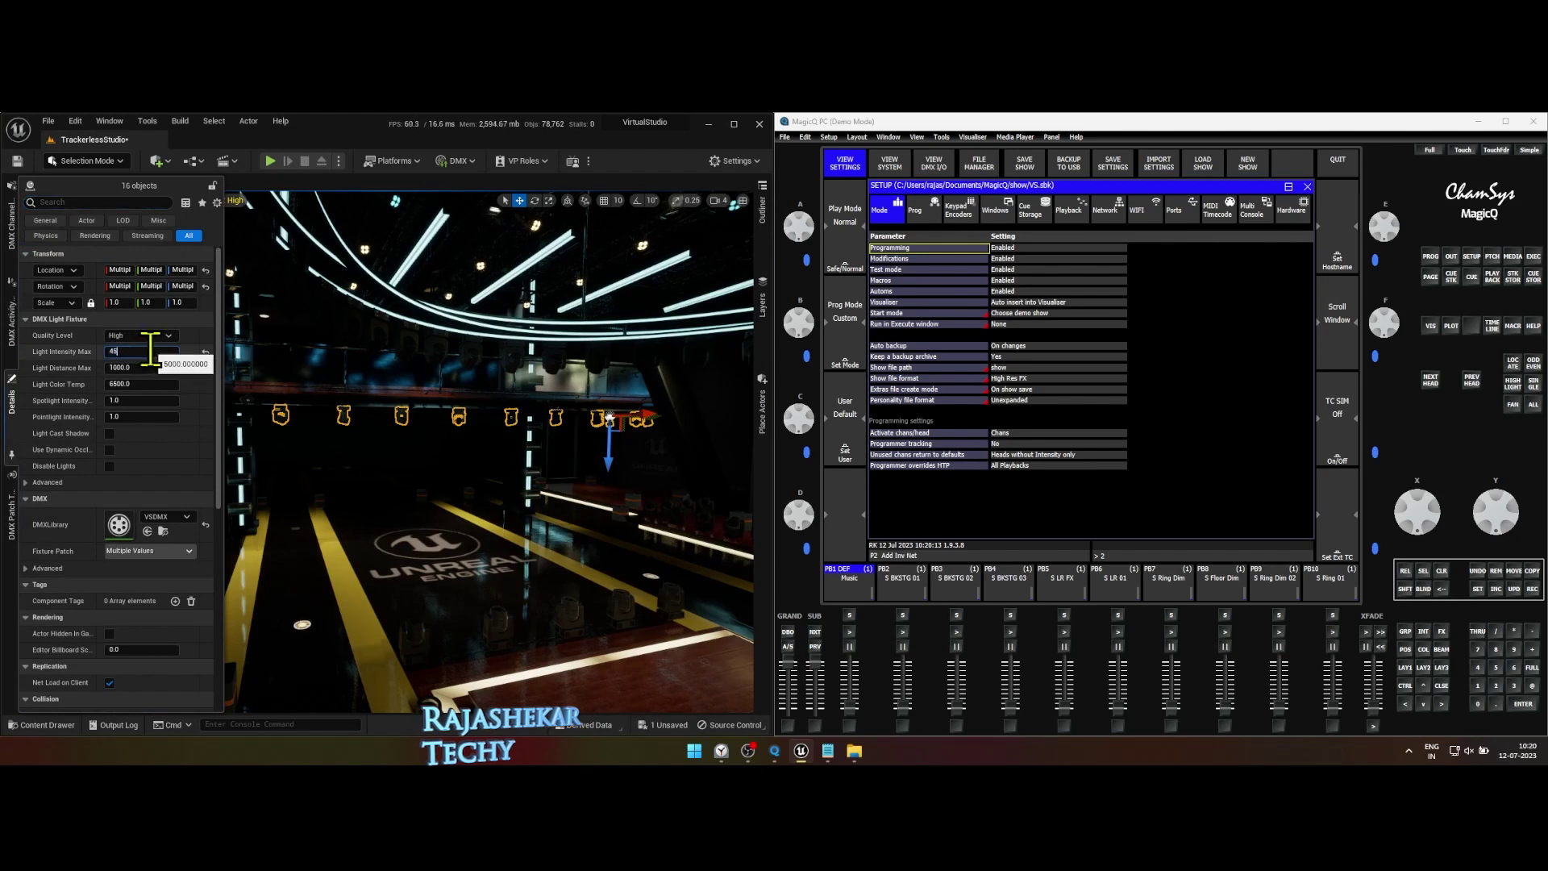
pyautogui.click(266, 401)
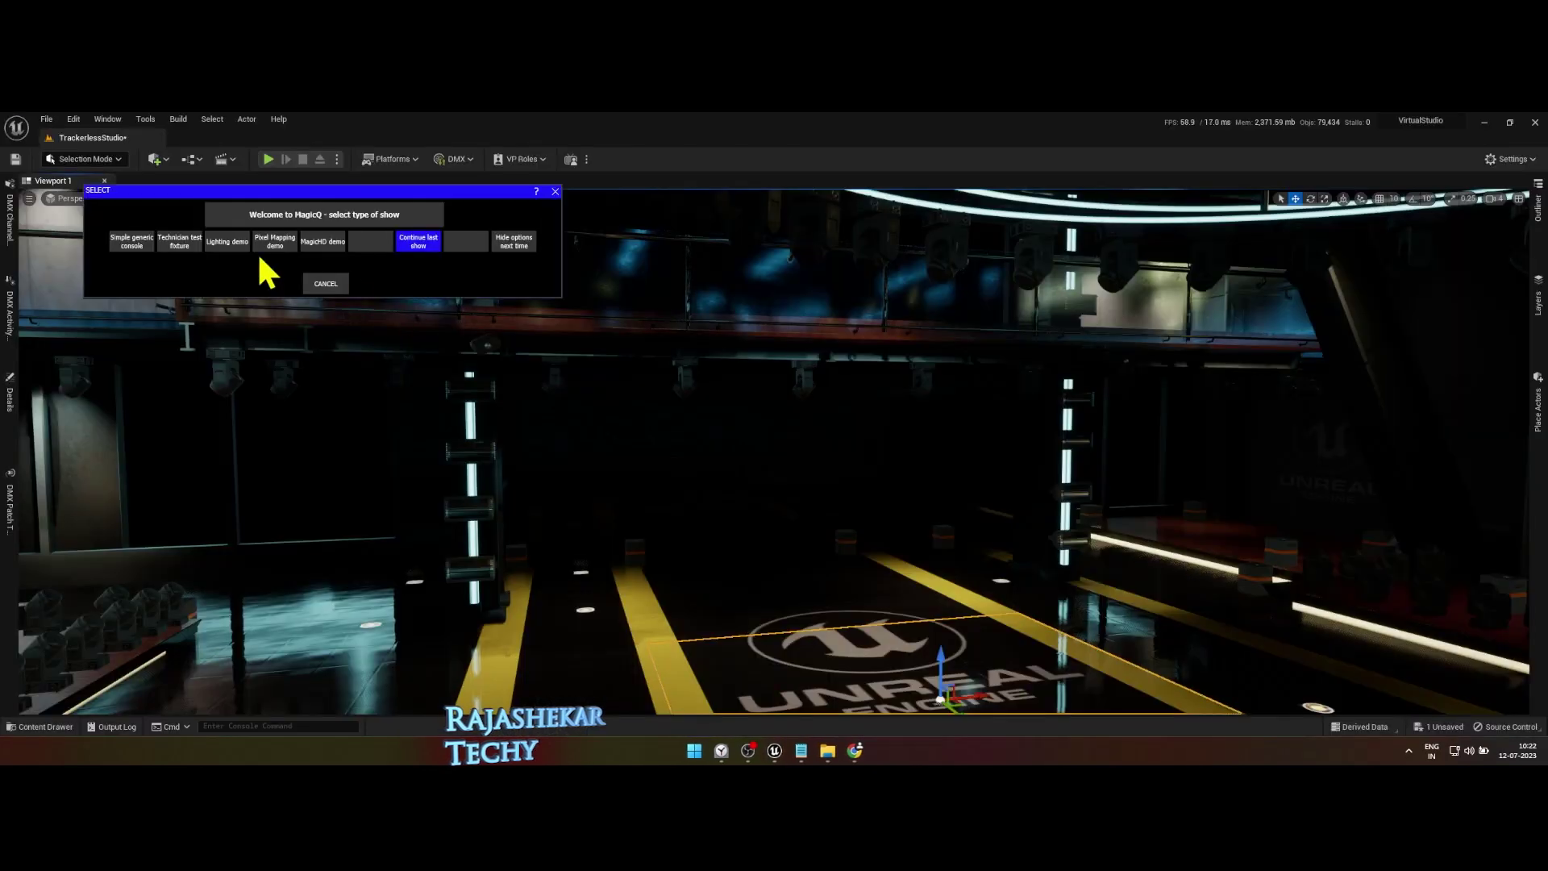
# Start MagicQ with the simple generic console, erase its show from memory and begin a new show in Normal (live) programming mode
pyautogui.click(133, 247)
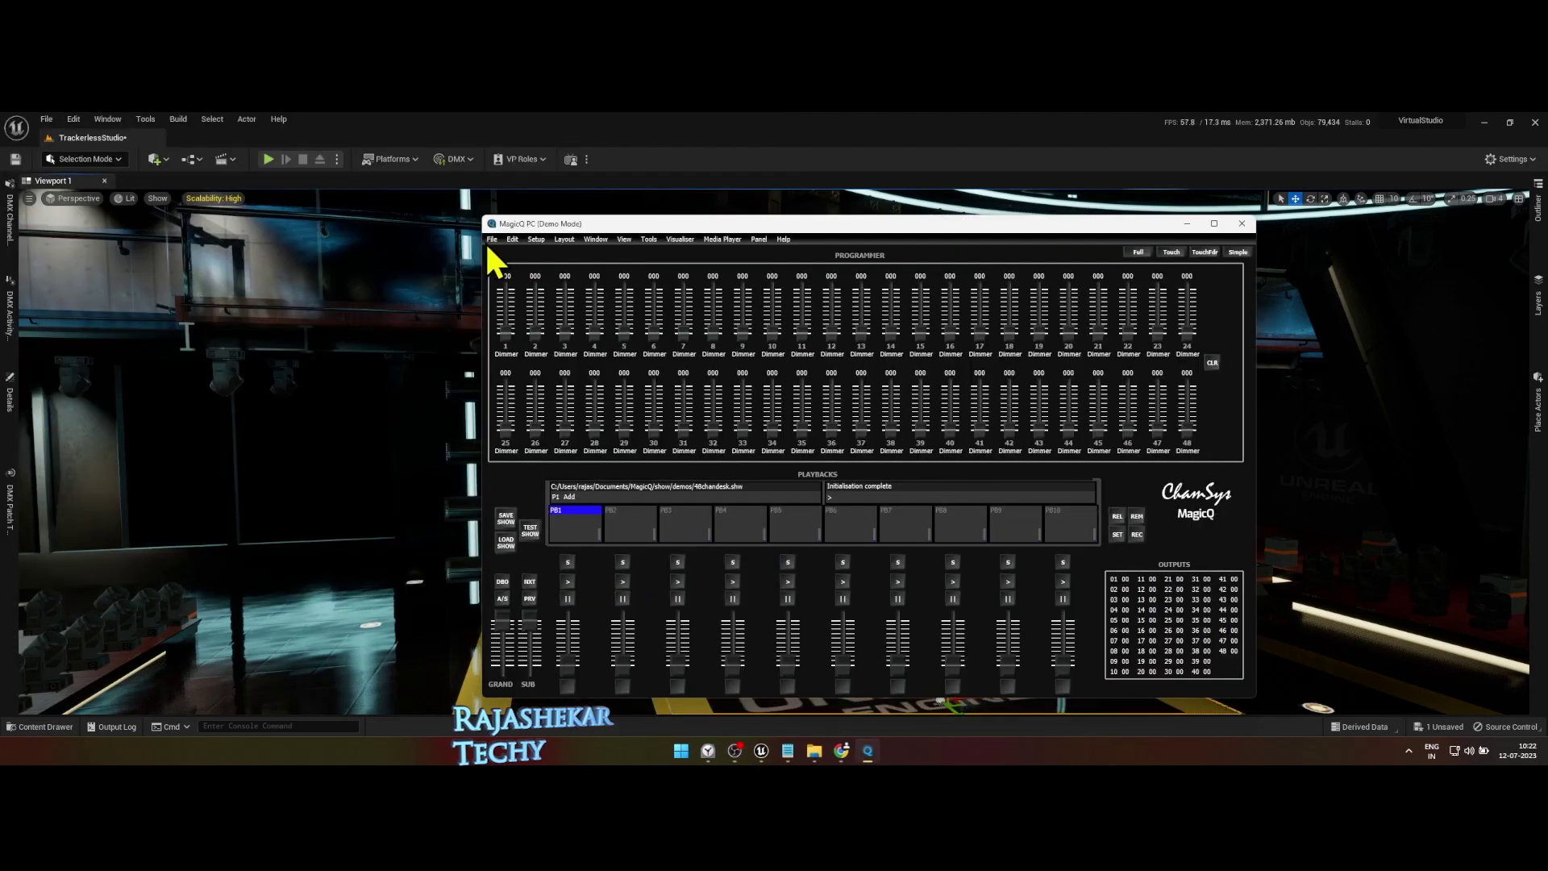
pyautogui.click(492, 240)
pyautogui.click(516, 255)
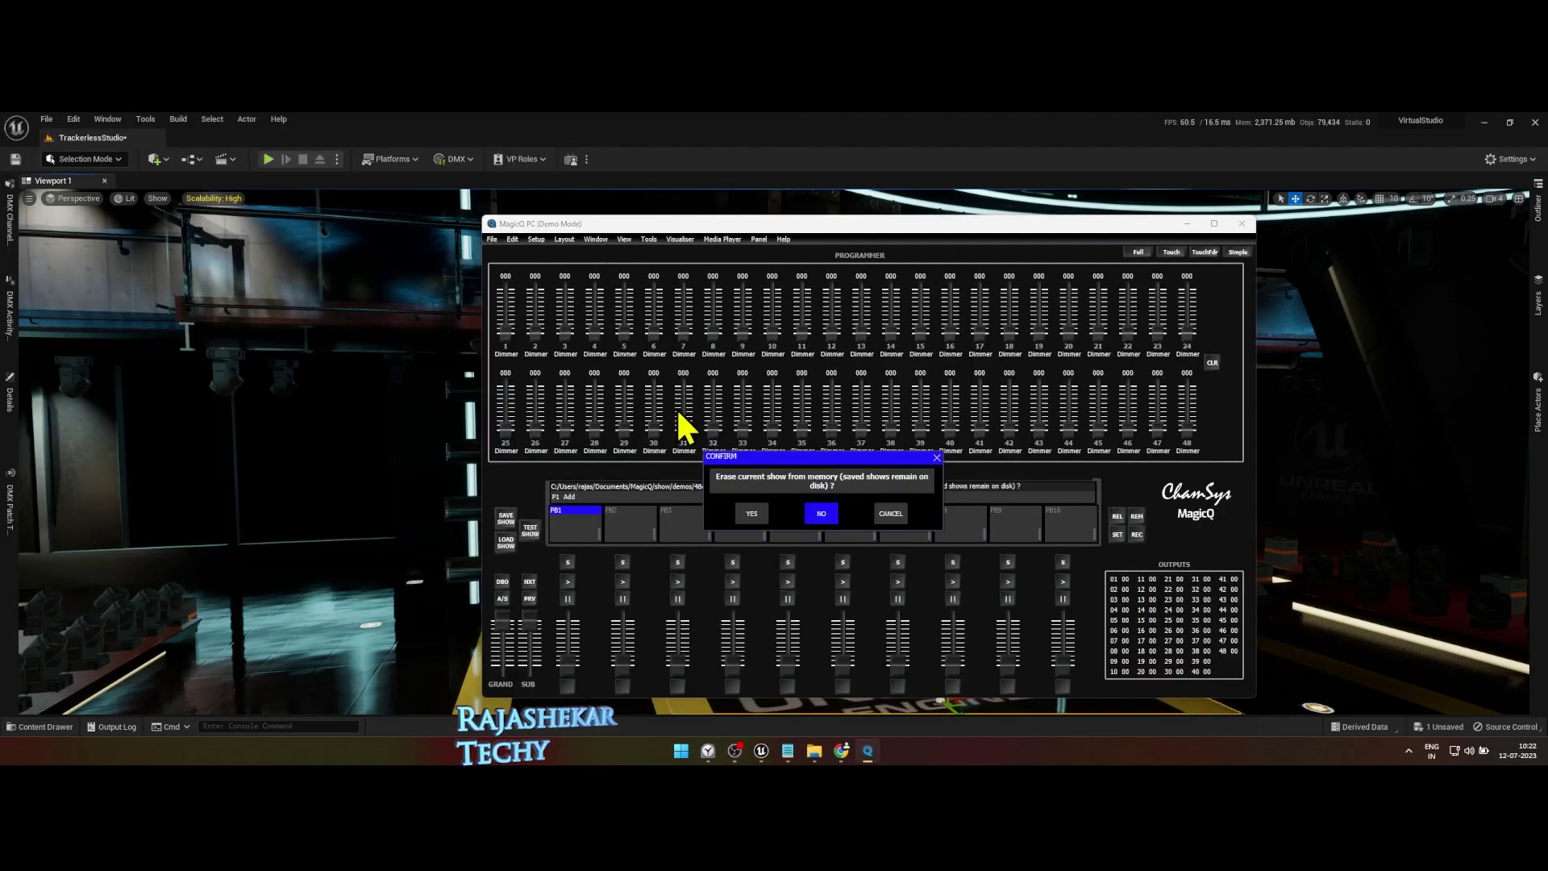
pyautogui.click(757, 512)
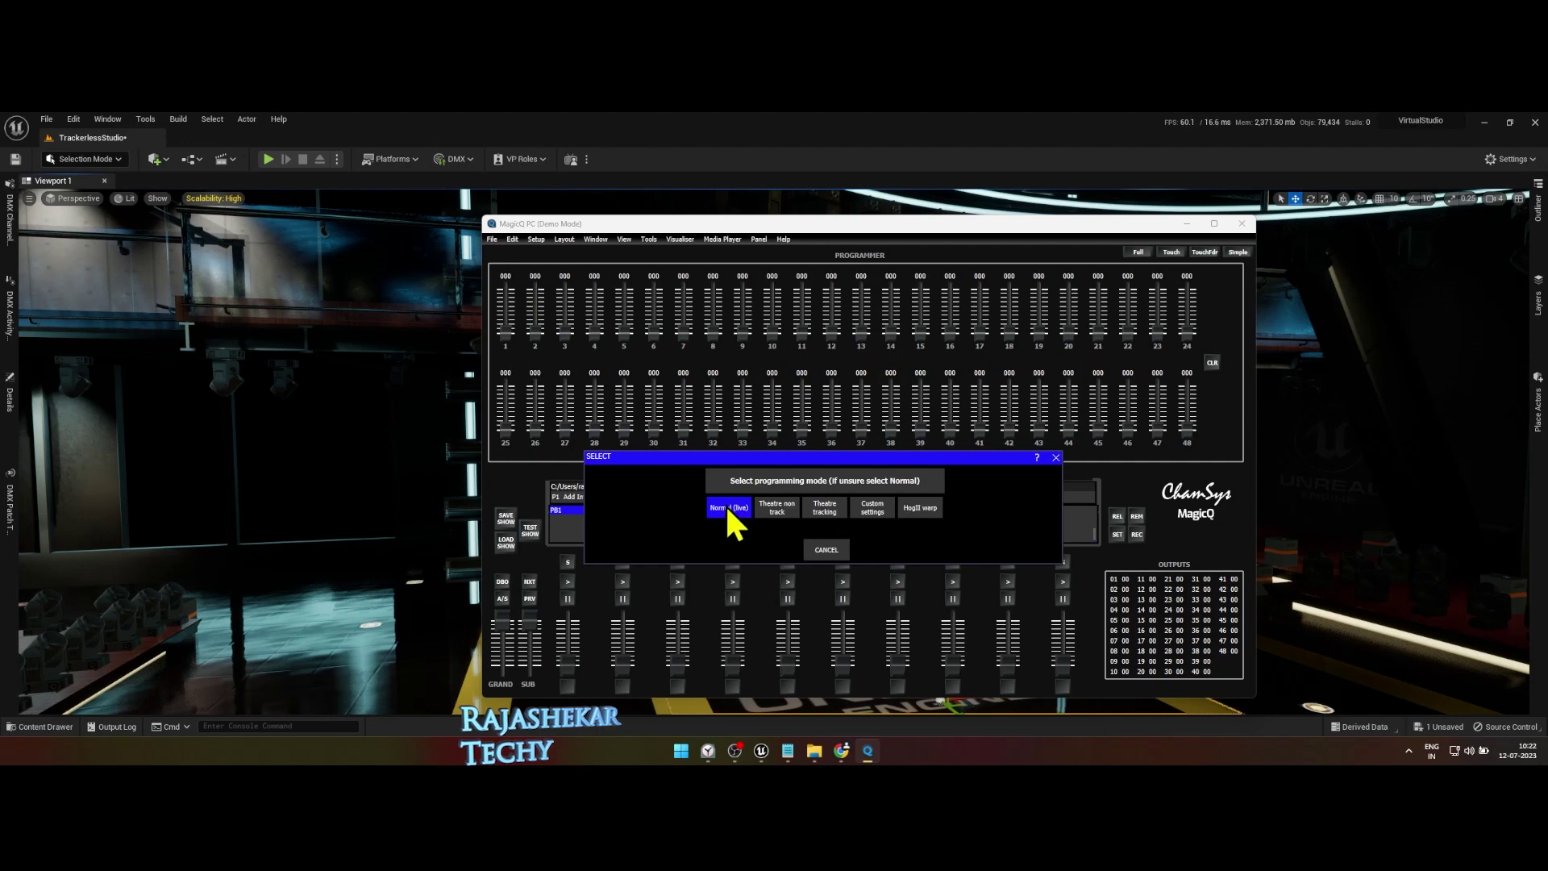
pyautogui.click(726, 508)
# Load the VS.shw show from MagicQ's show folder and display its groups in the full console layout
pyautogui.click(492, 240)
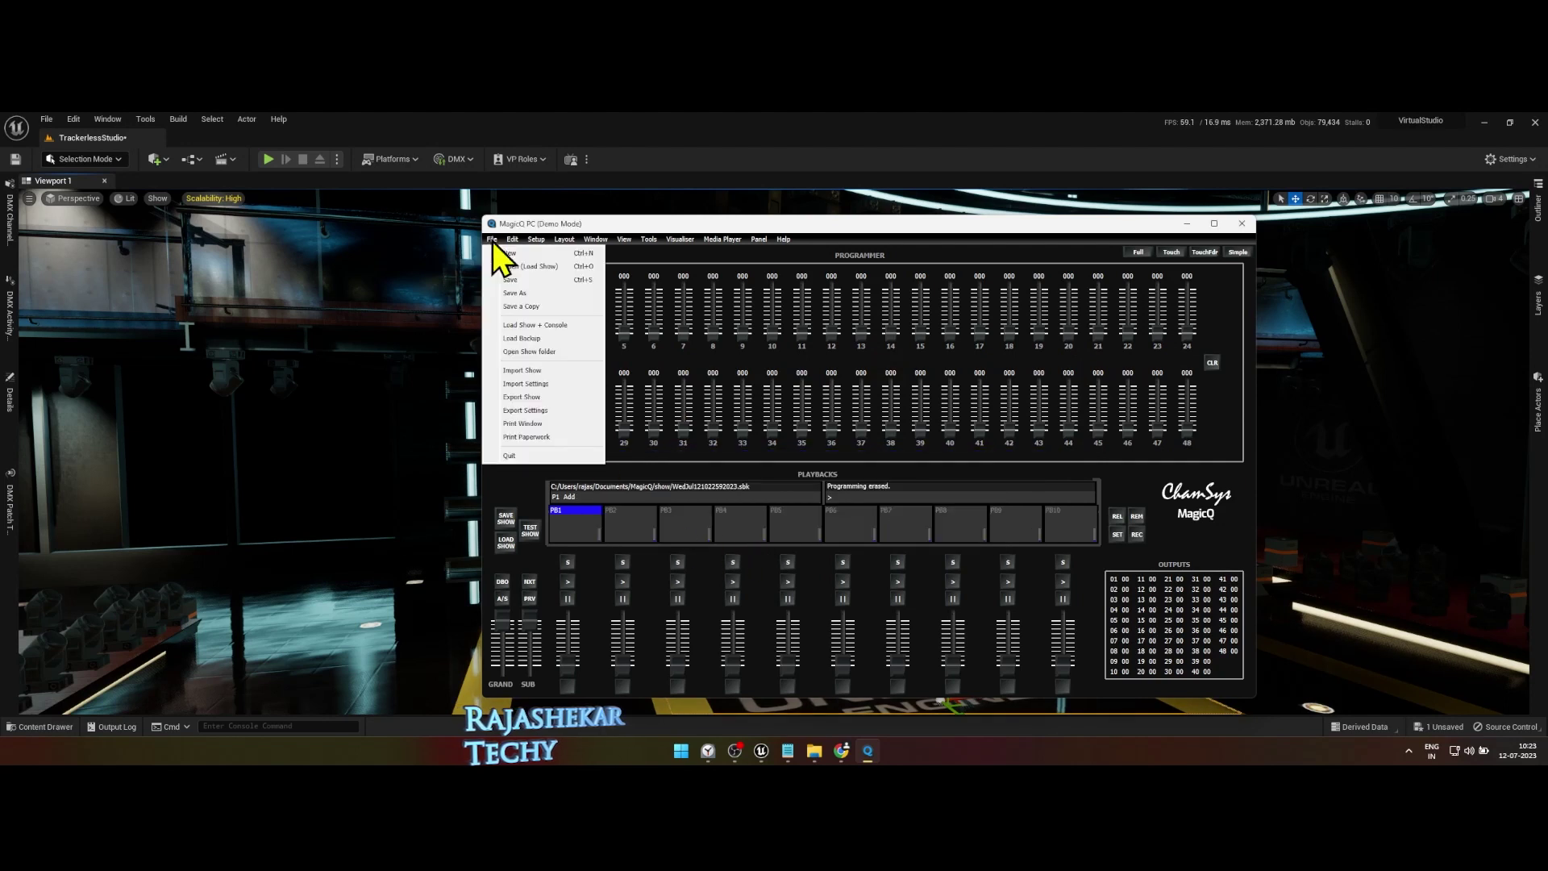
pyautogui.click(524, 267)
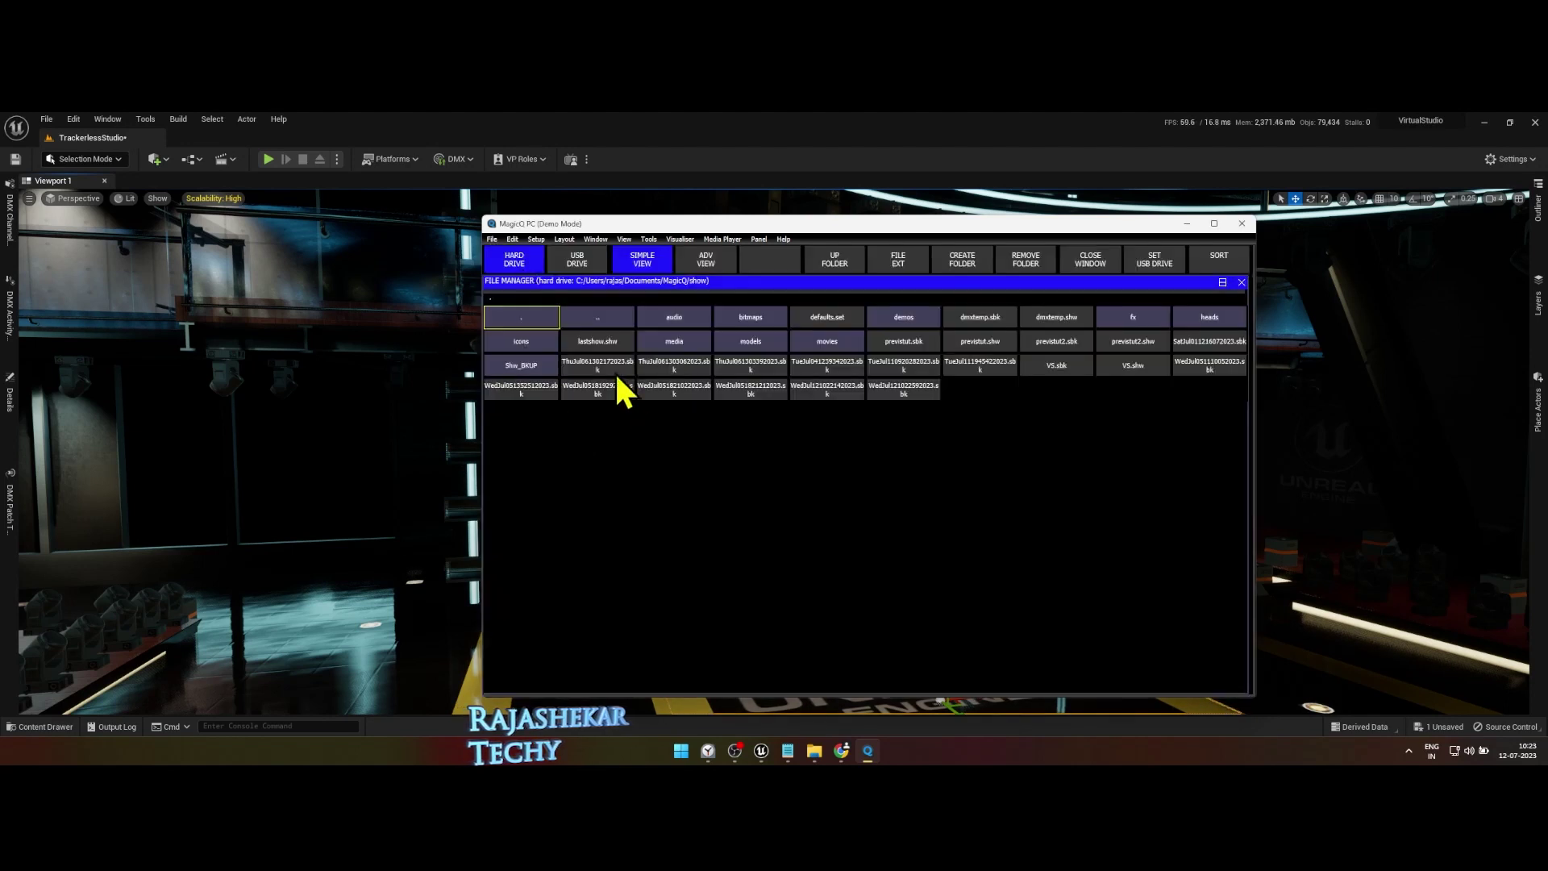
pyautogui.click(1131, 364)
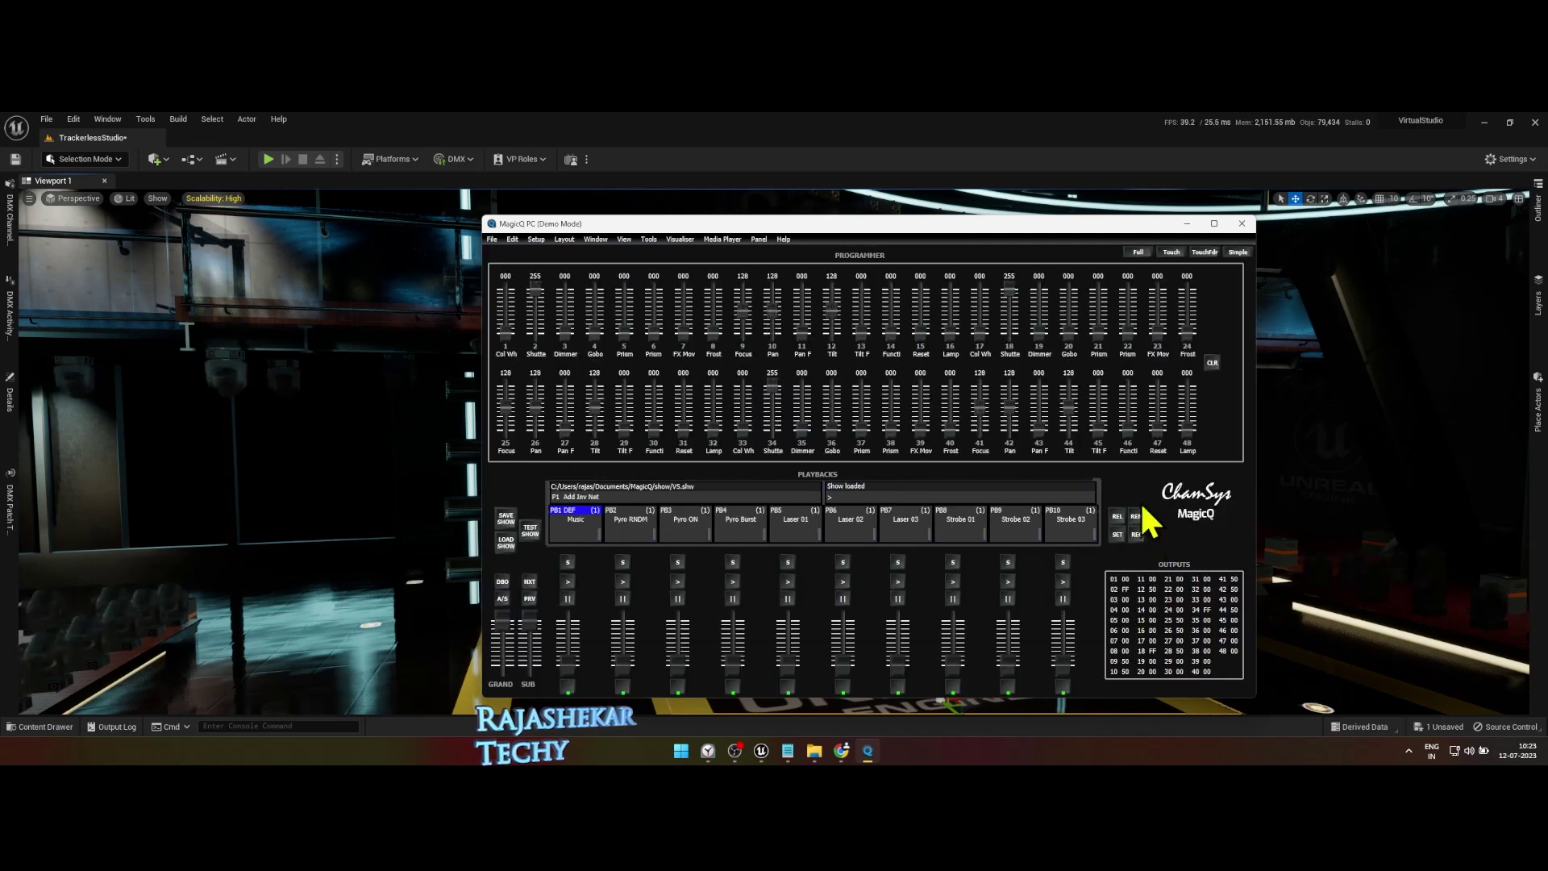
pyautogui.click(1136, 253)
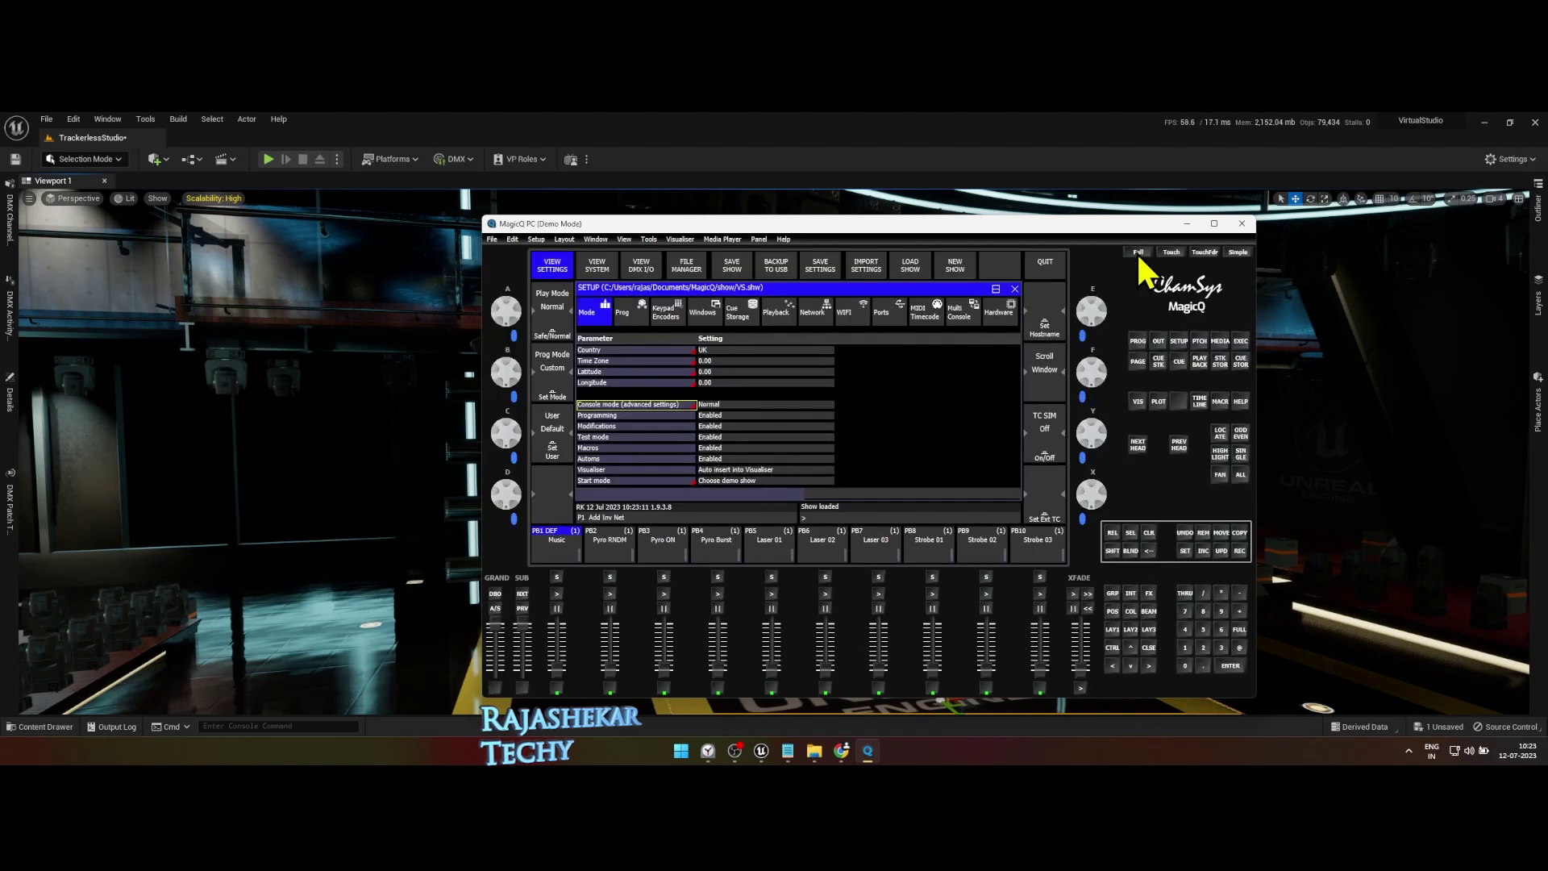
pyautogui.click(1112, 628)
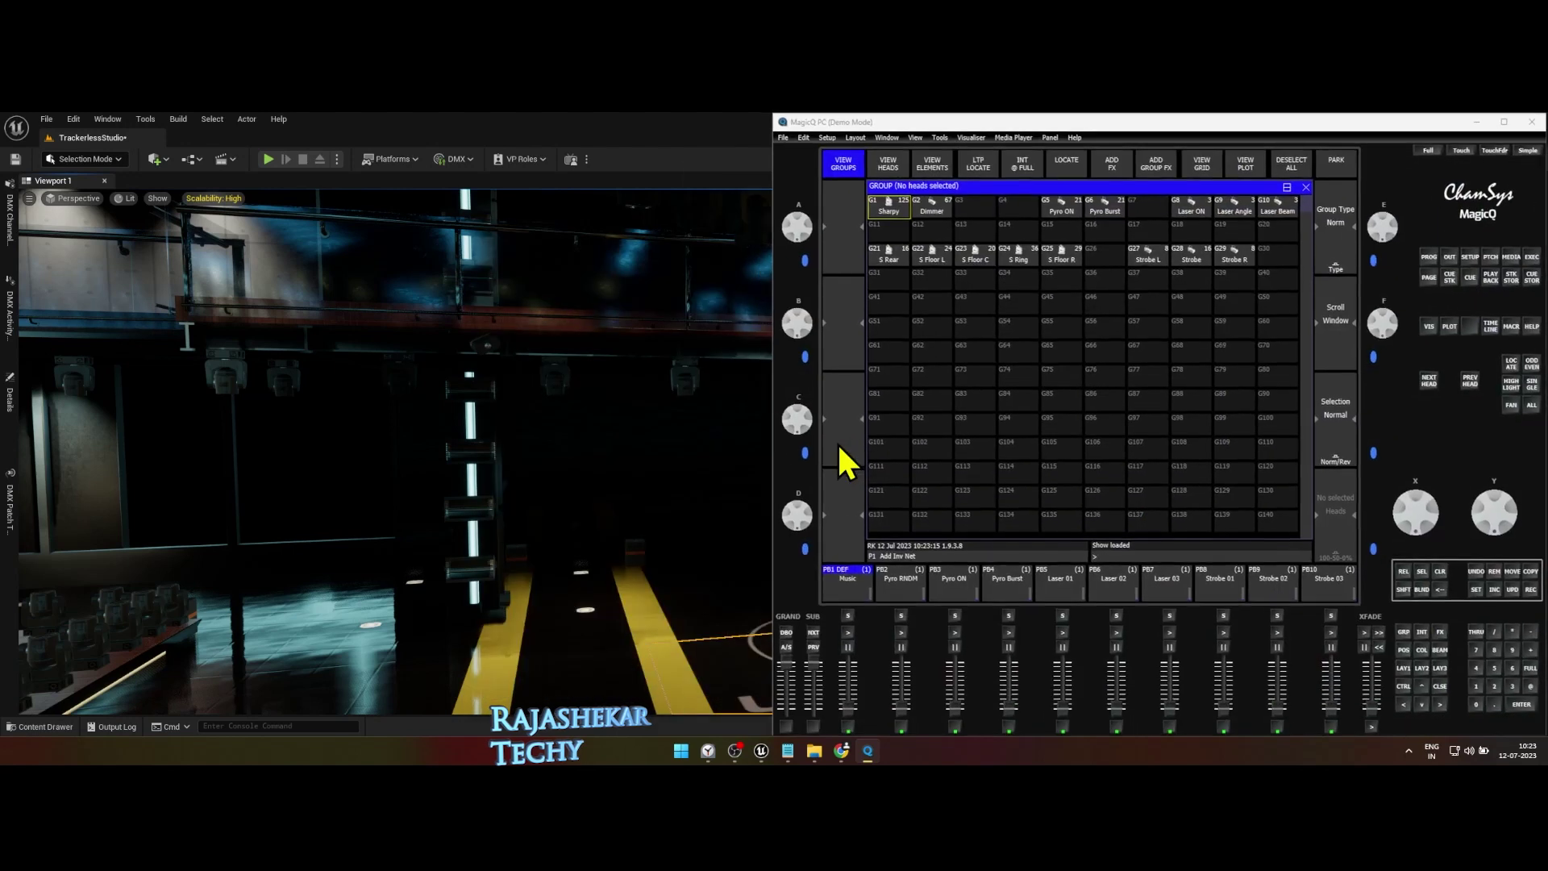
# Test the Sharpy and S Rear groups by locating their heads, clearing the programmer after each
pyautogui.click(933, 205)
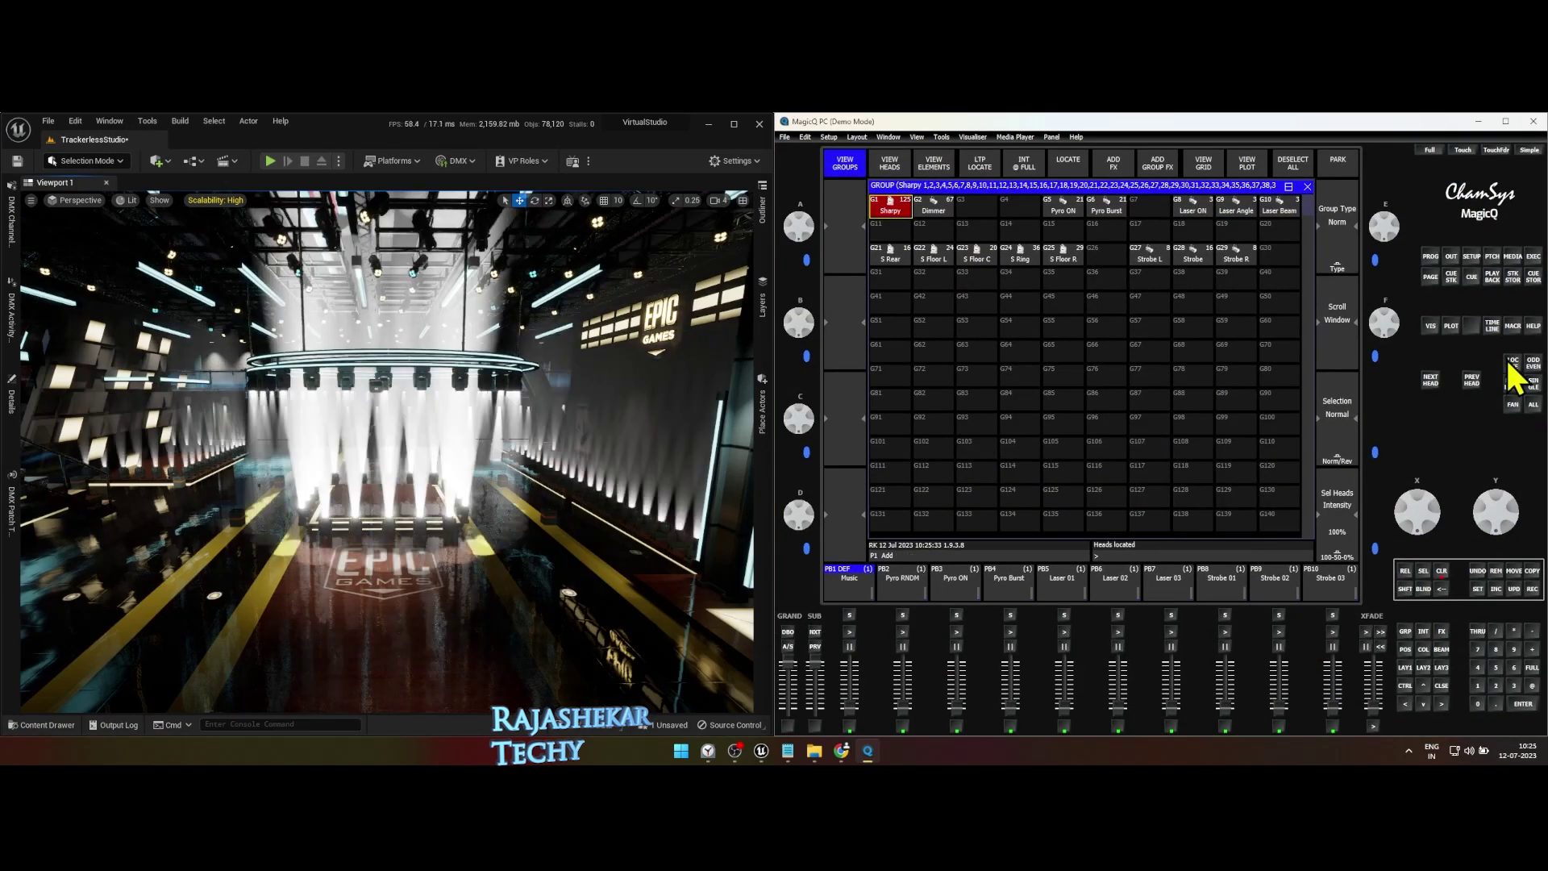
pyautogui.click(1193, 205)
pyautogui.click(1440, 572)
pyautogui.click(890, 254)
pyautogui.click(1512, 362)
pyautogui.click(1441, 572)
# Test the S Floor L and S Floor C groups by locating their heads, clearing the programmer after each
pyautogui.click(933, 254)
pyautogui.click(1512, 365)
pyautogui.click(1441, 572)
pyautogui.click(976, 254)
pyautogui.click(1513, 363)
pyautogui.click(1441, 571)
# Test the S Ring and S Floor R groups by locating their heads, clearing the programmer after each
pyautogui.click(1025, 256)
pyautogui.click(1510, 364)
pyautogui.click(1441, 572)
pyautogui.click(1062, 254)
pyautogui.click(1514, 362)
pyautogui.click(1442, 571)
# Test the Strobe L, Strobe R and Strobe groups by locating each one and clearing the programmer
pyautogui.click(1148, 254)
pyautogui.click(1510, 363)
pyautogui.click(1441, 571)
pyautogui.click(1235, 254)
pyautogui.click(1513, 363)
pyautogui.click(1441, 572)
pyautogui.click(1192, 254)
pyautogui.click(1512, 365)
pyautogui.click(1441, 571)
# Display the group, colour, beam and position palettes together and give the located Sharpy heads Amber colour with Gobo 11
pyautogui.click(1424, 670)
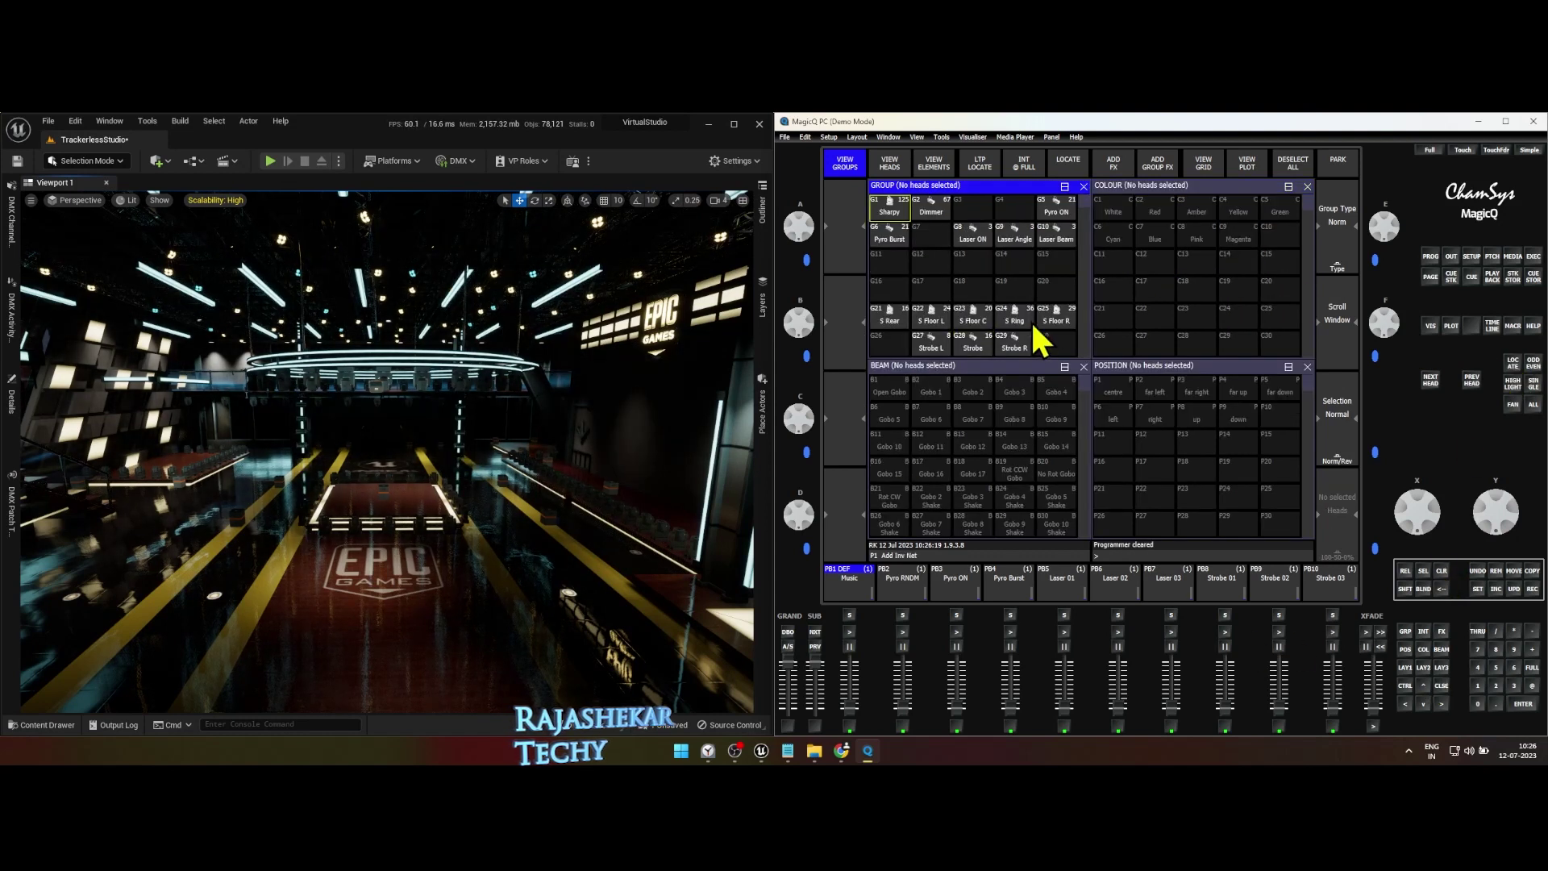
pyautogui.click(890, 208)
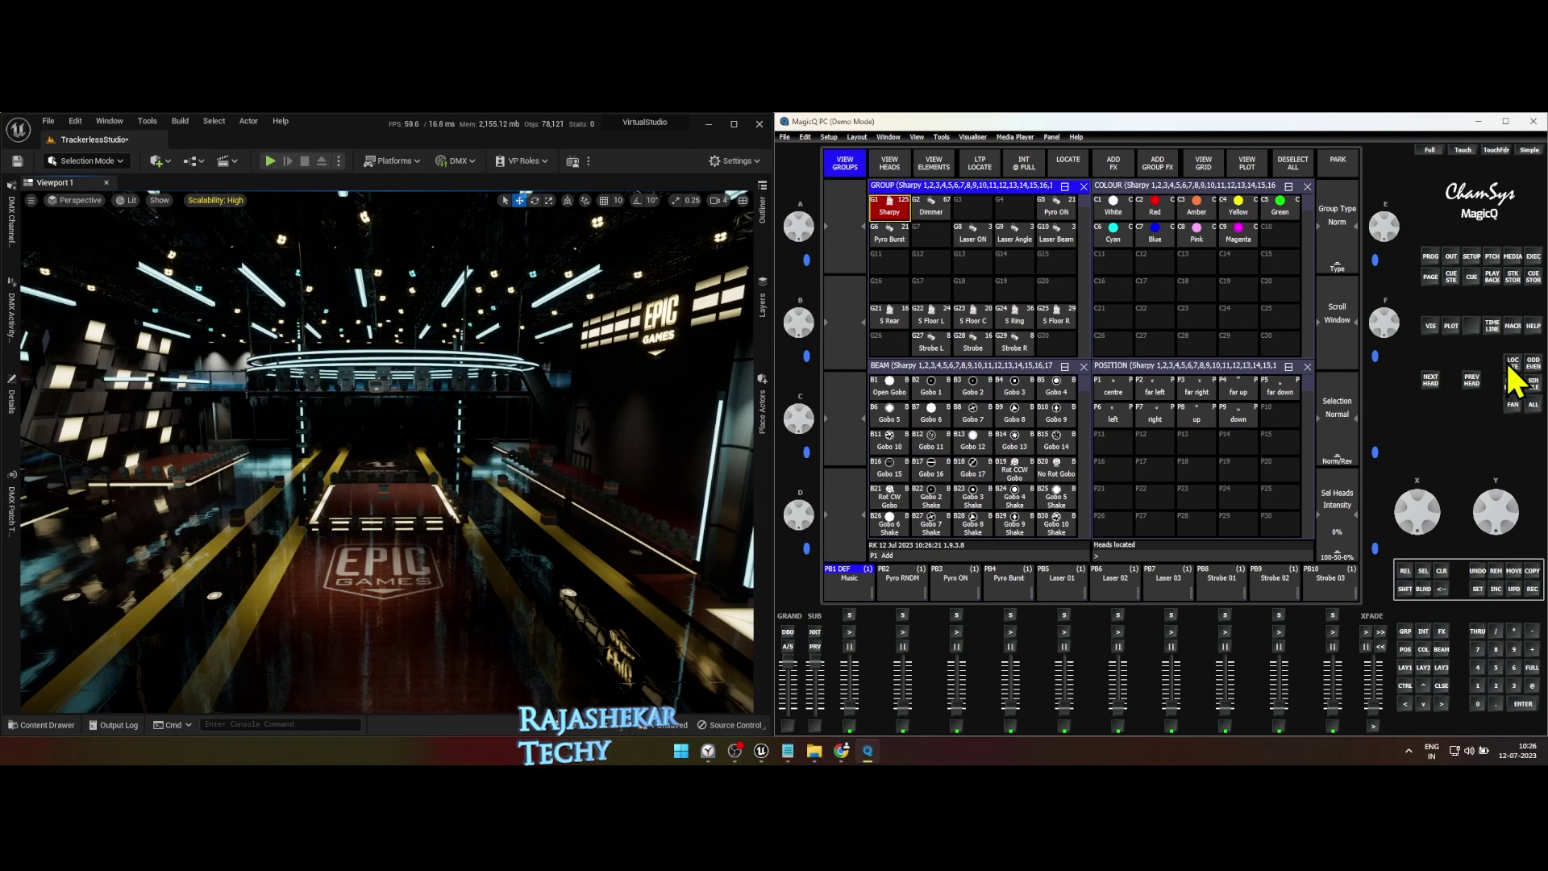
pyautogui.click(1197, 216)
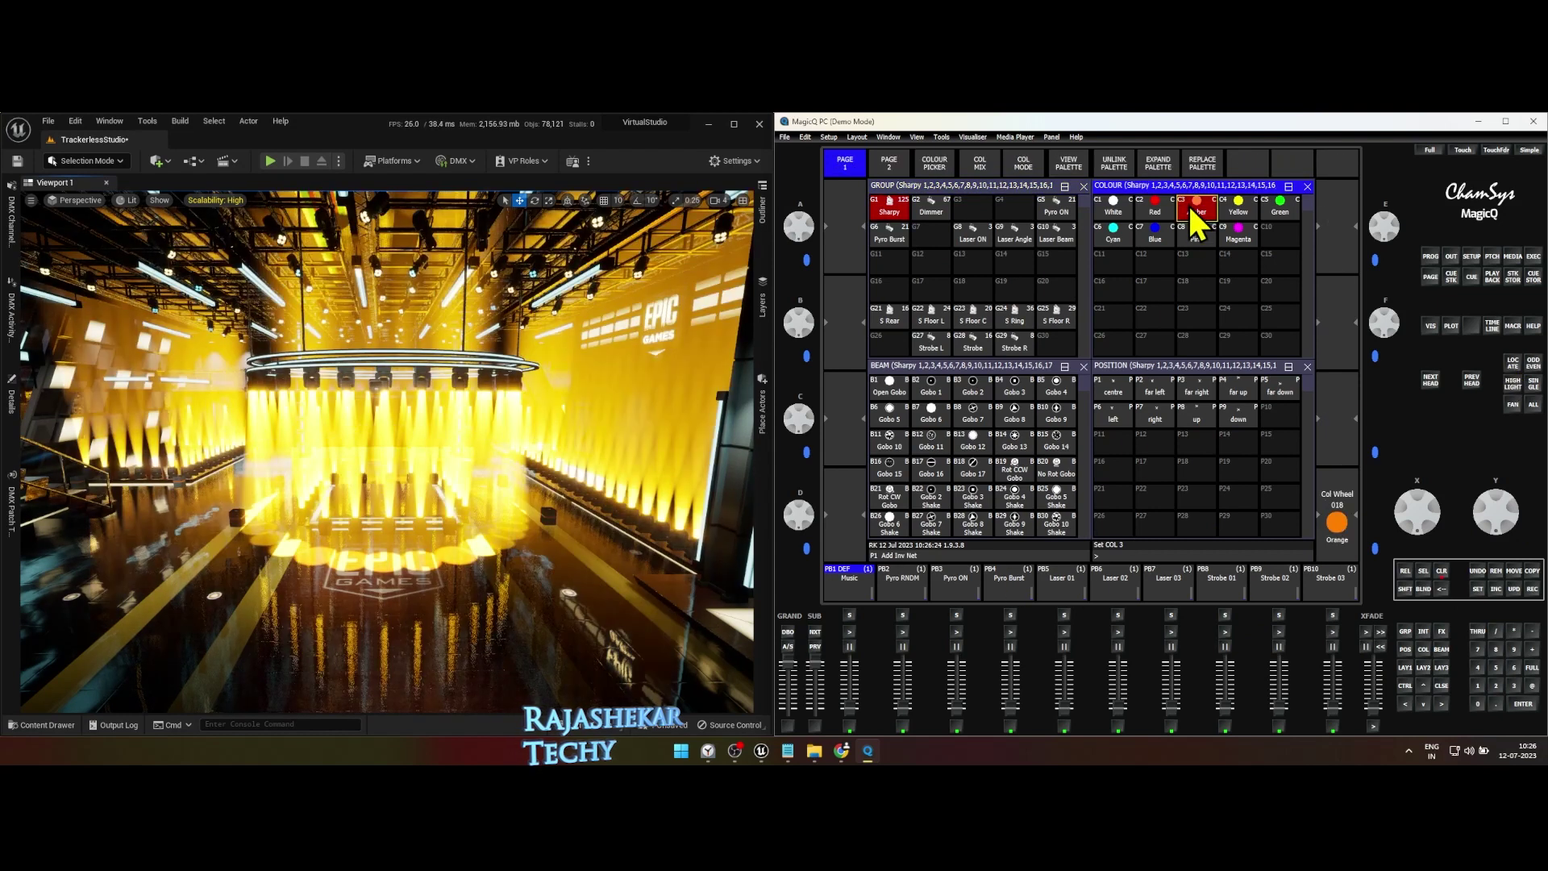
pyautogui.click(930, 442)
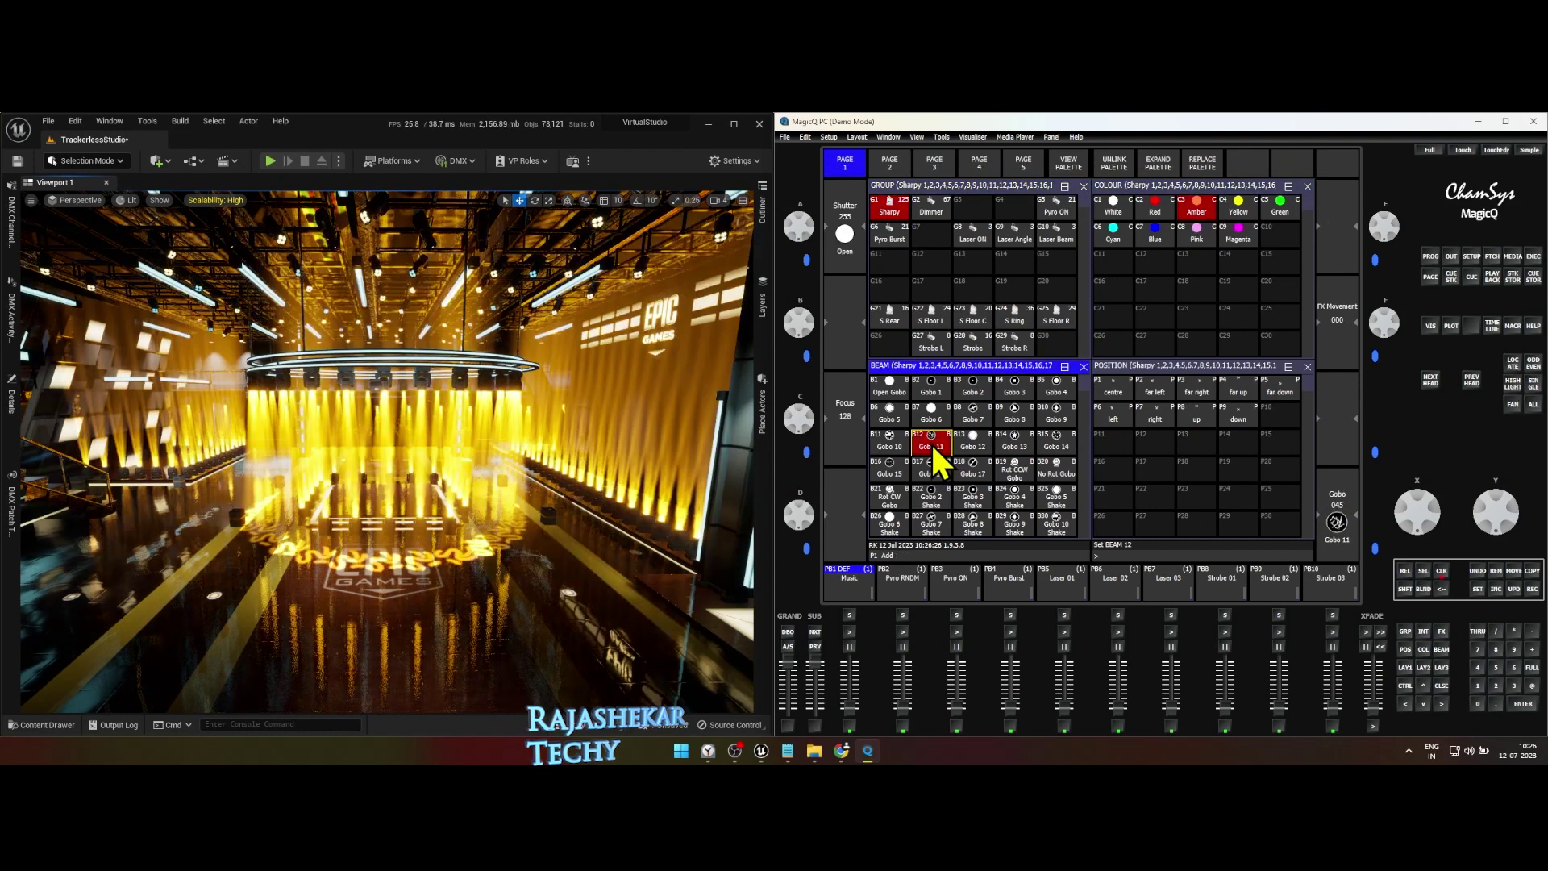
# Aim the Sharpy heads with the right, up, far right and down position palettes, and clear the programmer
pyautogui.click(1154, 421)
pyautogui.click(1193, 421)
pyautogui.click(1194, 390)
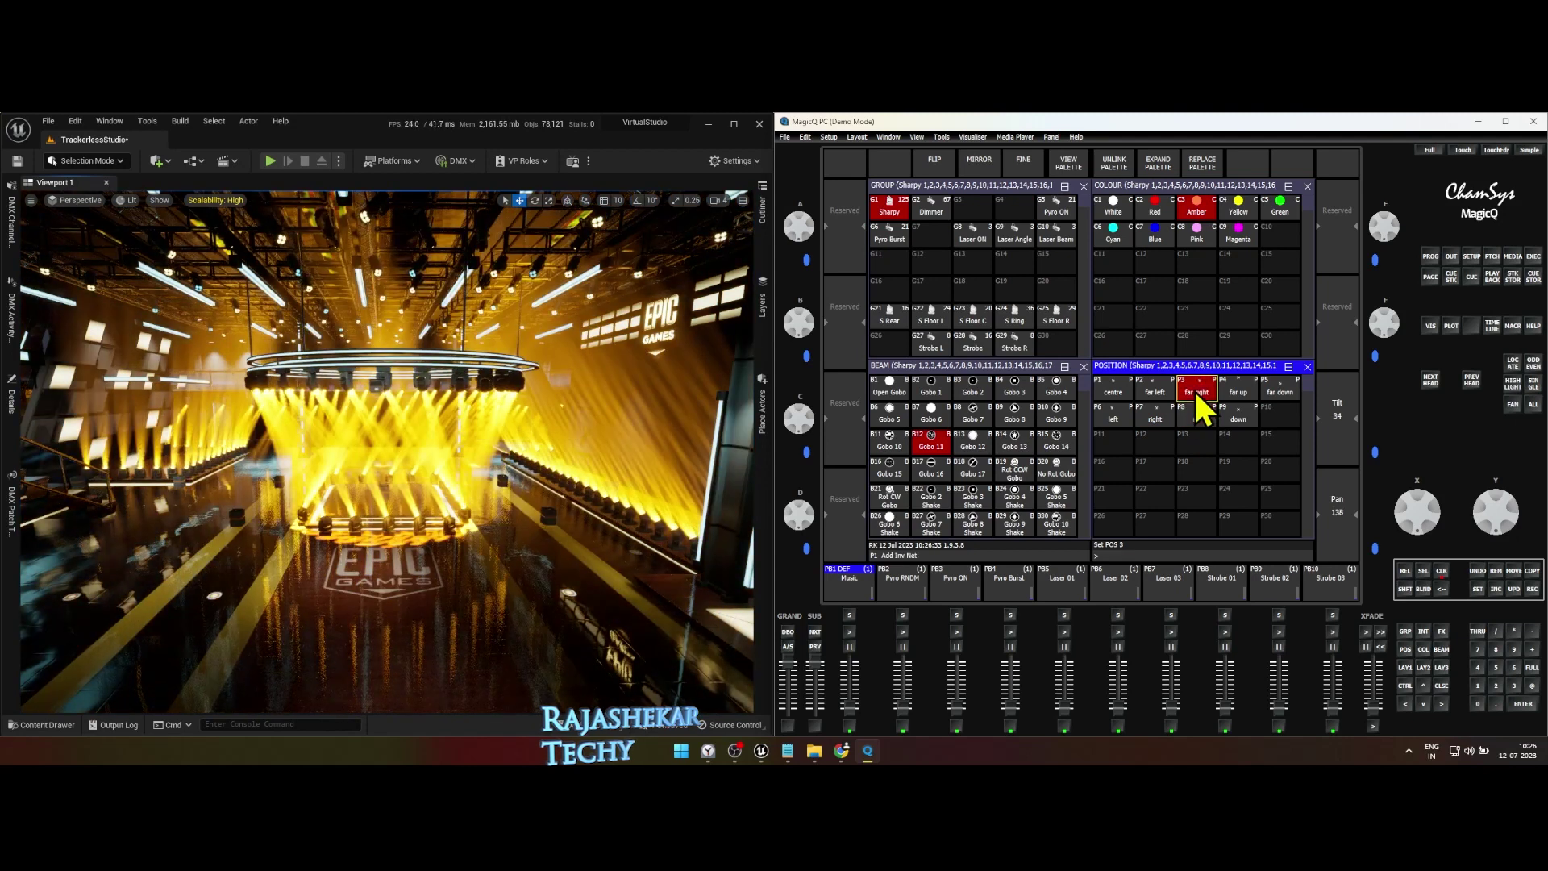
pyautogui.click(1235, 421)
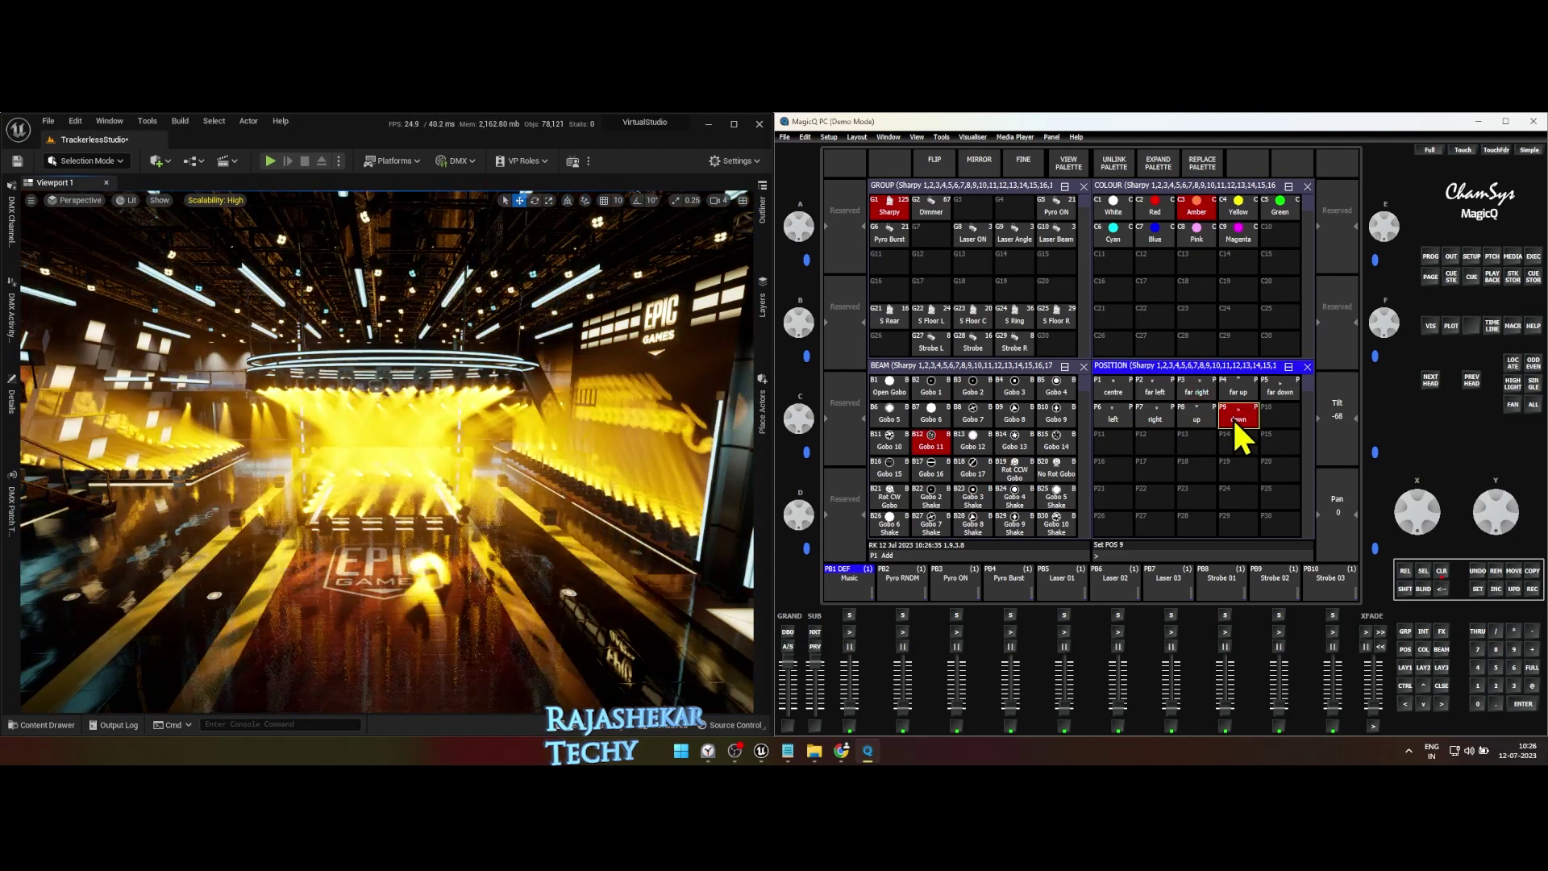
pyautogui.click(1442, 571)
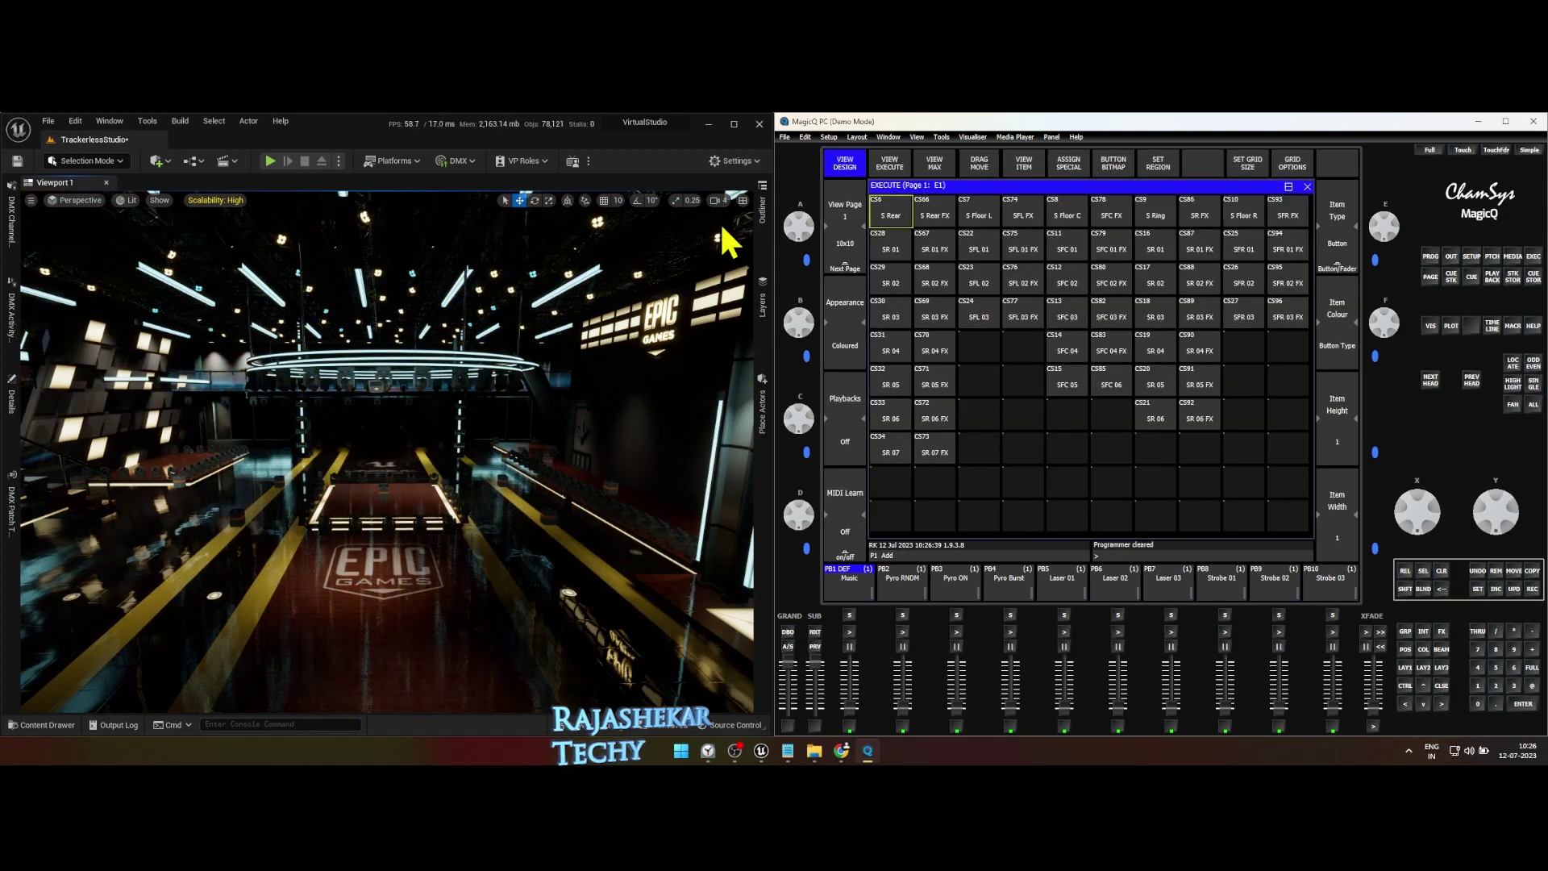
# Activate the S Rear cue and the rear cues SR 01 through SR 04 in the Execute window
pyautogui.click(891, 212)
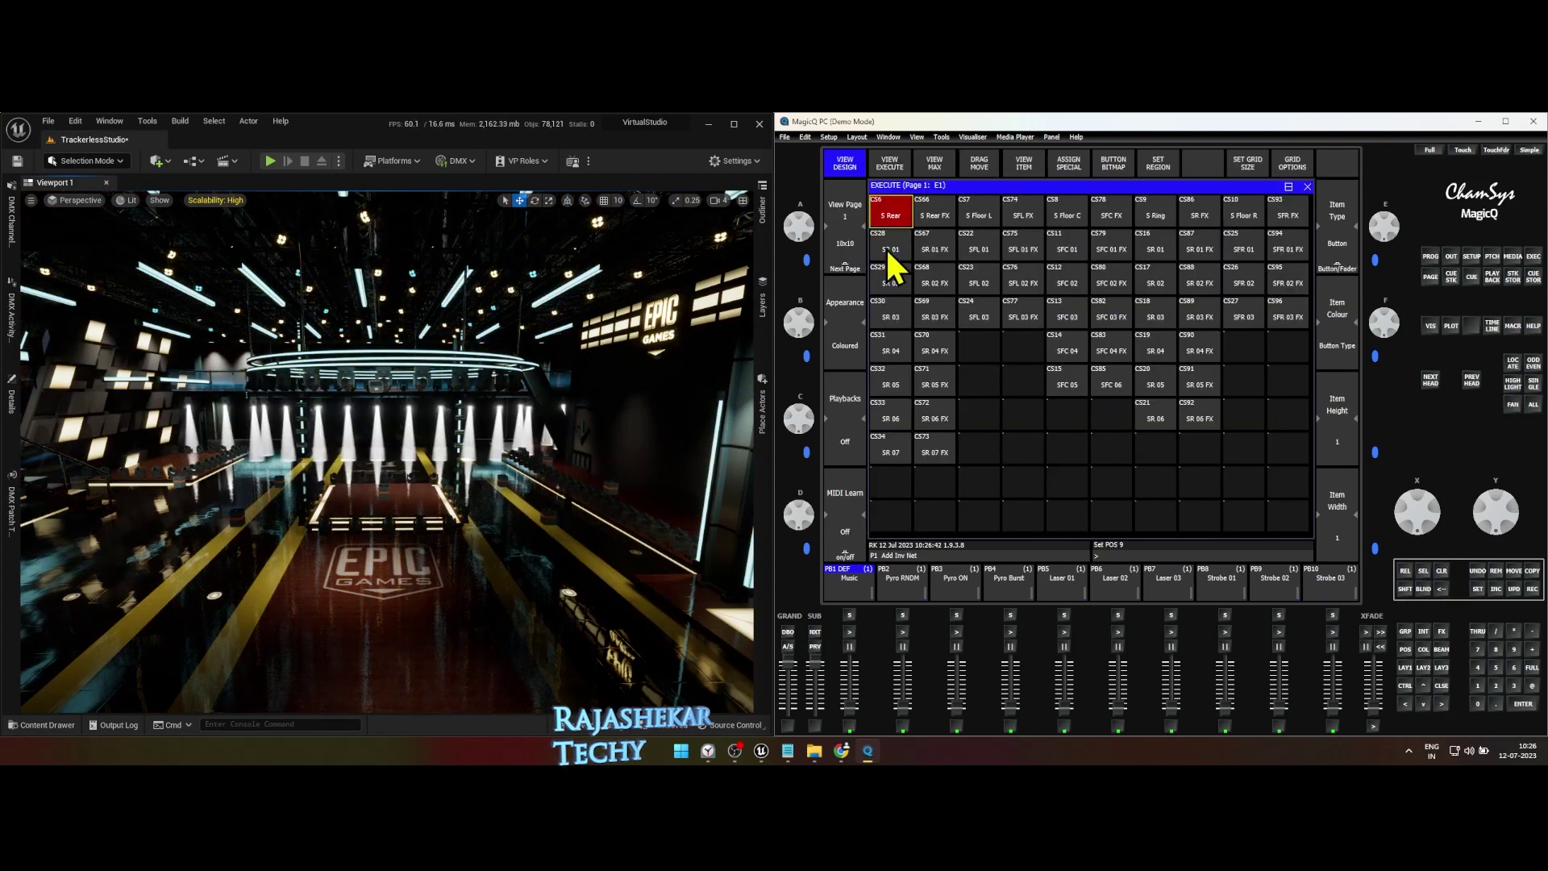
pyautogui.click(889, 252)
pyautogui.click(892, 282)
pyautogui.click(892, 316)
pyautogui.click(893, 348)
# Release the rear cues in reverse order from SR 07 back to SR 01
pyautogui.click(890, 452)
pyautogui.click(890, 418)
pyautogui.click(890, 383)
pyautogui.click(890, 350)
pyautogui.click(890, 316)
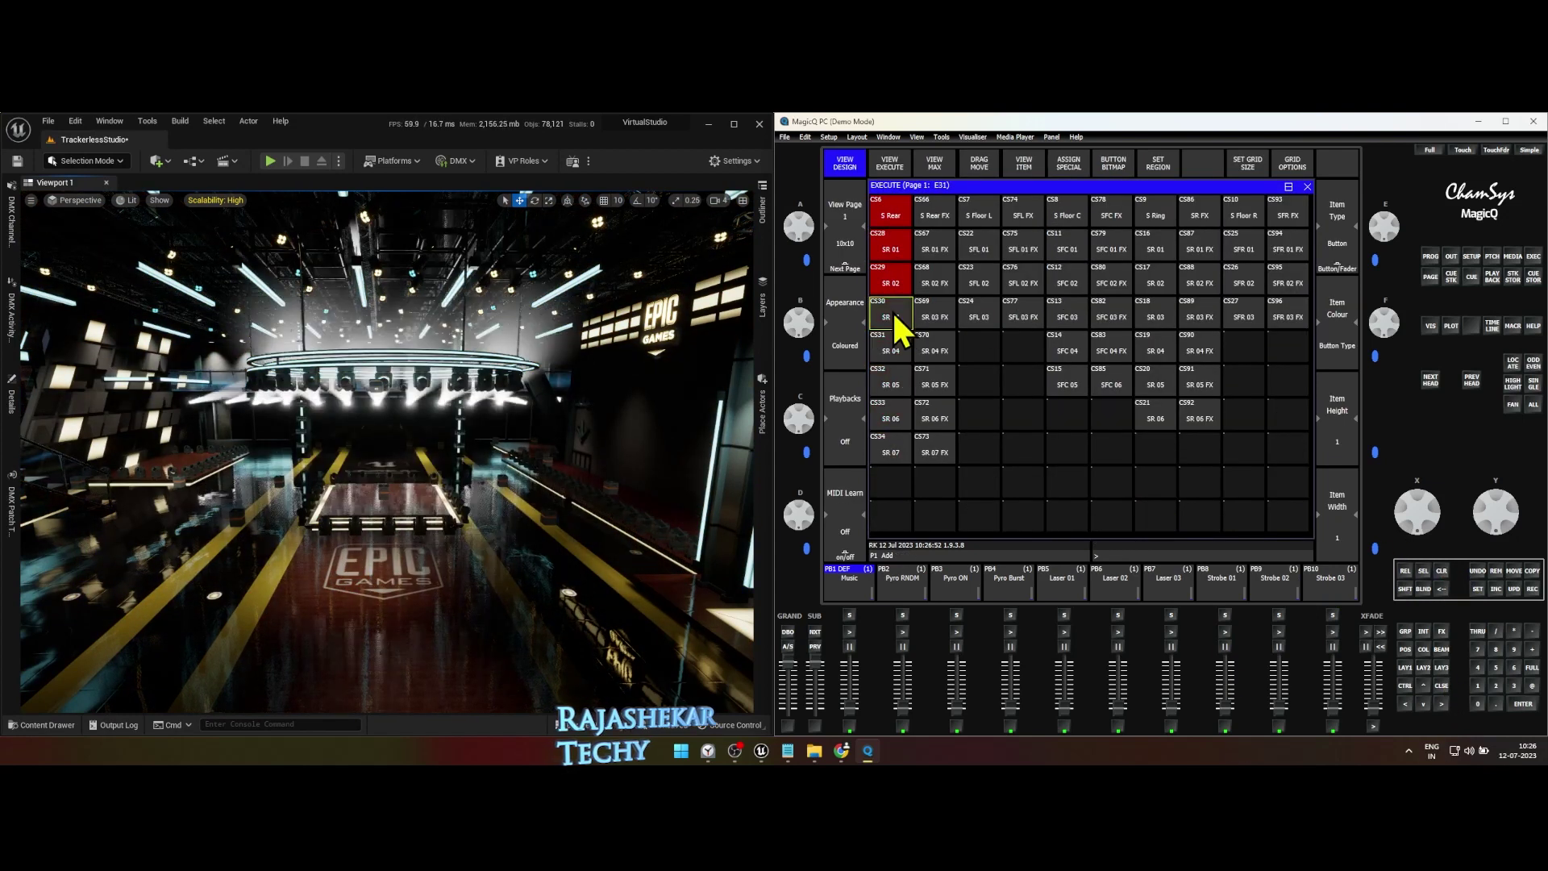
pyautogui.click(890, 282)
pyautogui.click(890, 248)
# Run the rear effects one at a time from S Rear FX to SR 06 FX, followed by the SR 07 cue
pyautogui.click(934, 212)
pyautogui.click(940, 245)
pyautogui.click(936, 284)
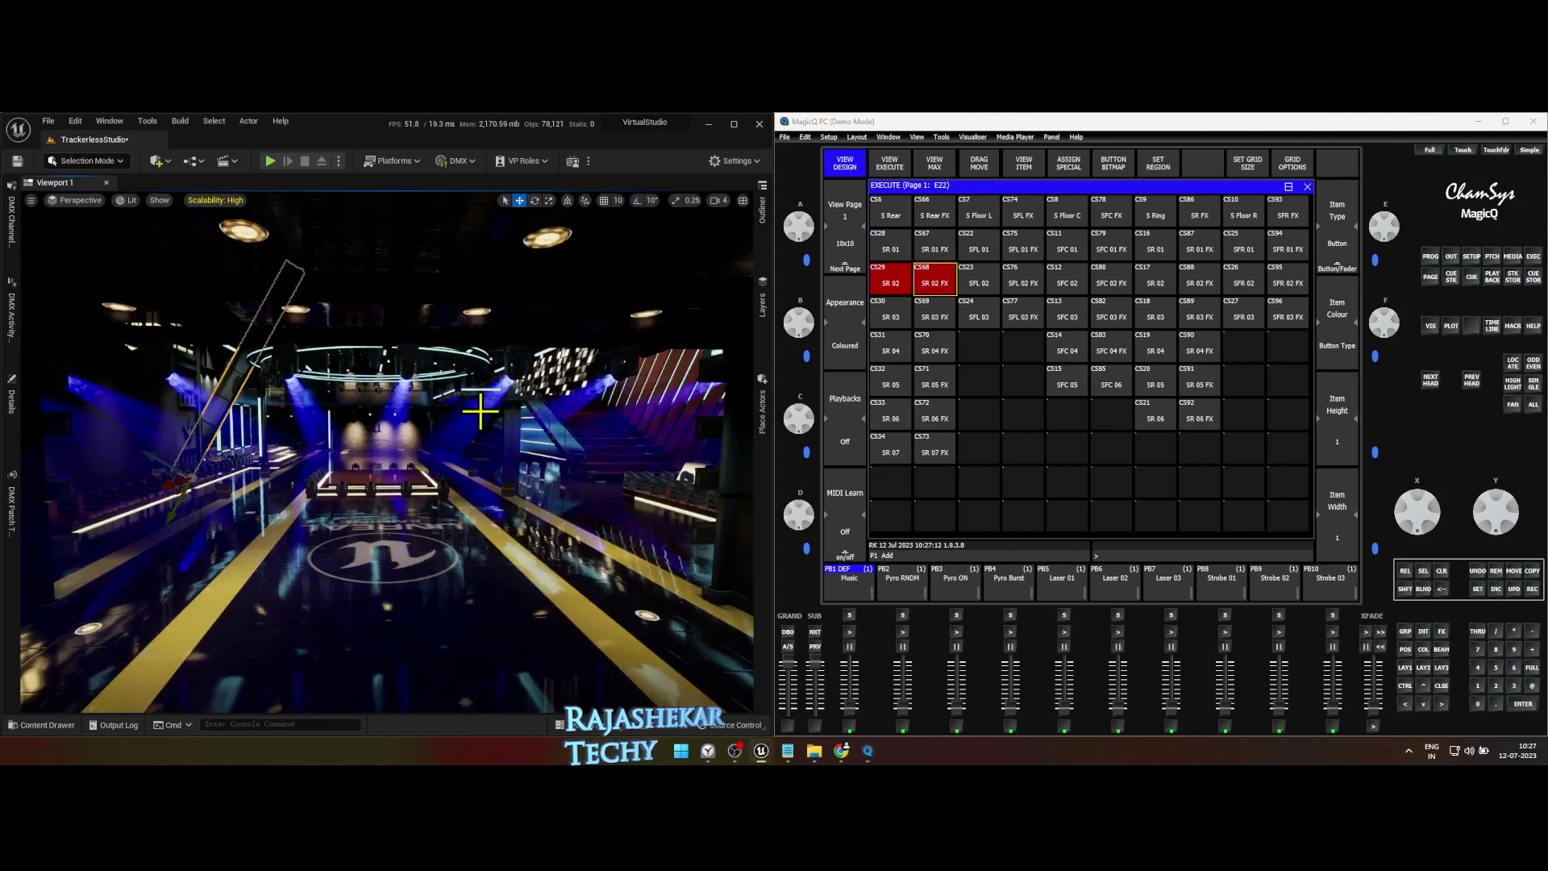
pyautogui.click(928, 312)
pyautogui.click(931, 346)
pyautogui.click(932, 385)
pyautogui.click(933, 419)
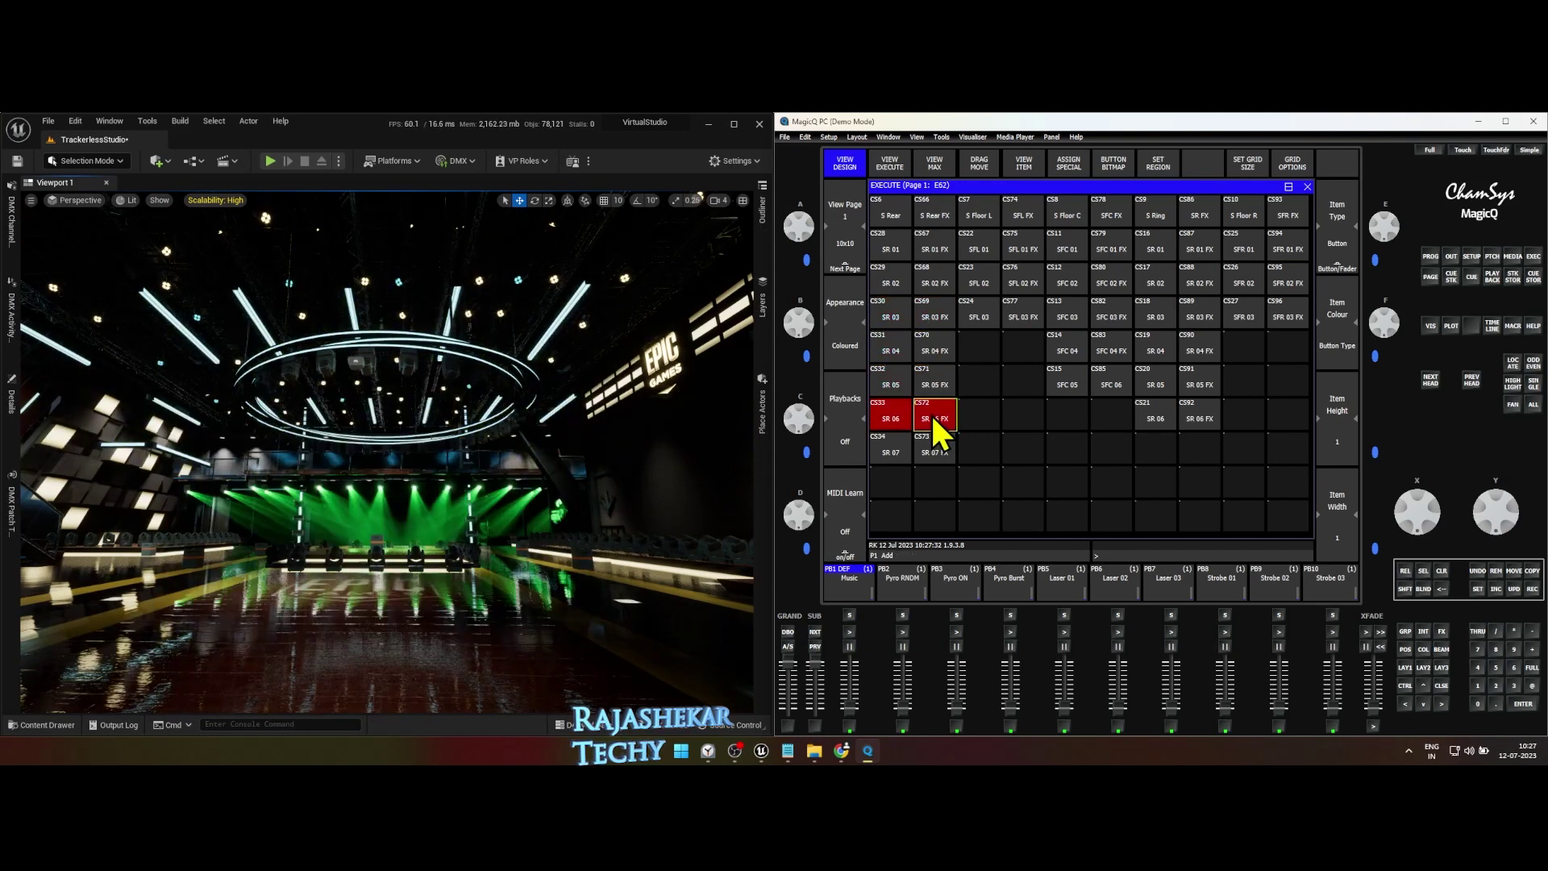
pyautogui.click(904, 445)
# Run the left floor lights' SFL FX, SFL 01 FX, SFL 02 and SFL 03 FX cues in turn
pyautogui.click(1023, 208)
pyautogui.click(1018, 247)
pyautogui.click(987, 284)
pyautogui.click(1022, 321)
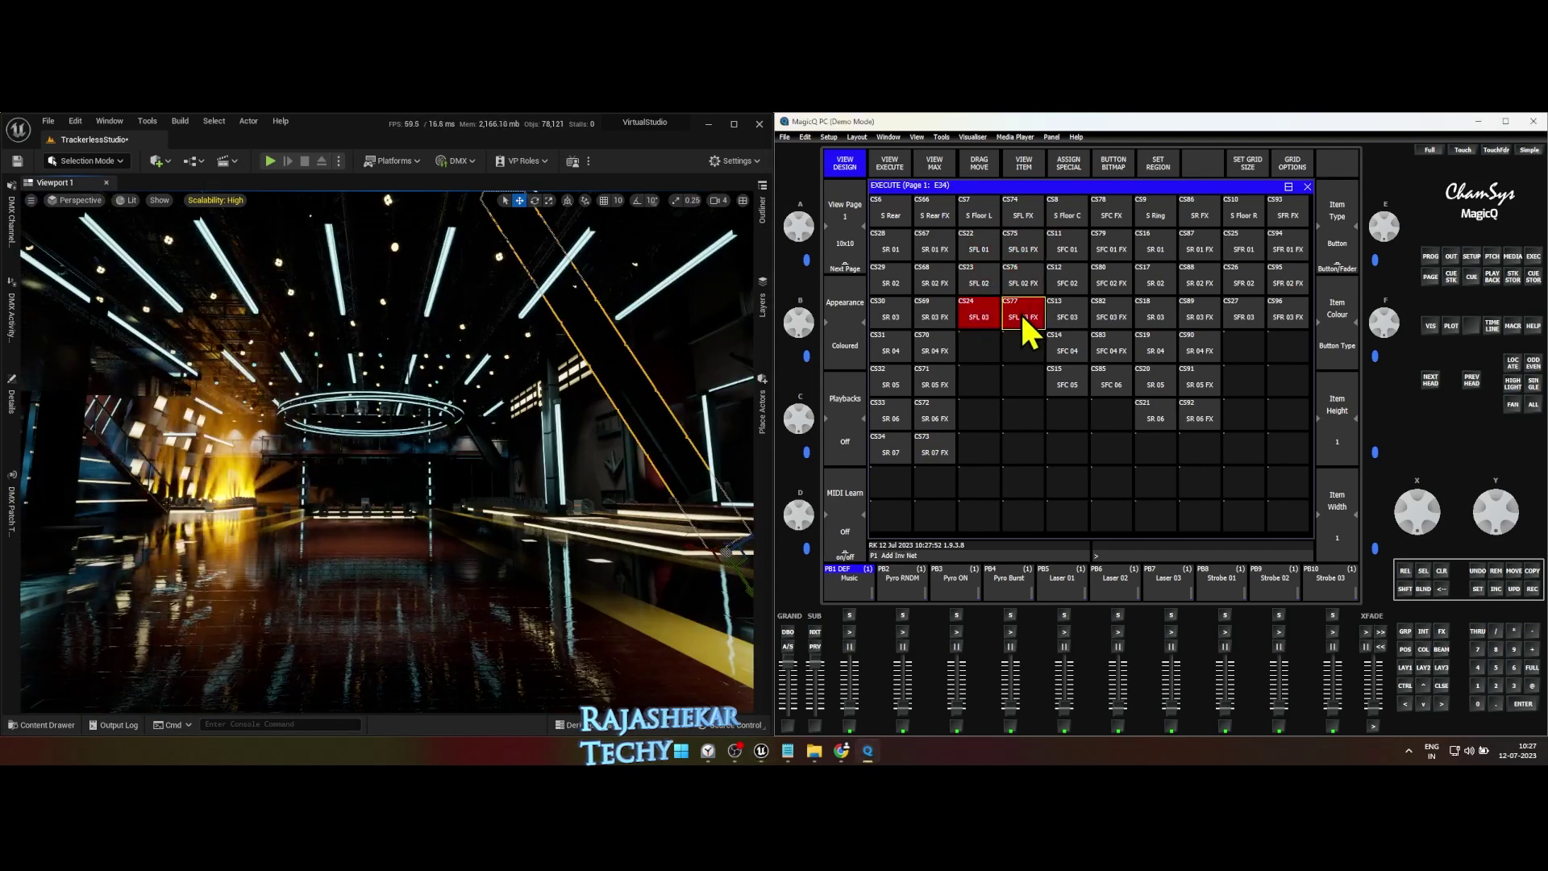
# Activate S Floor C together with the centre floor cues SFC 01 through SFC 04
pyautogui.click(1066, 211)
pyautogui.click(1066, 246)
pyautogui.click(1068, 281)
pyautogui.click(1069, 314)
pyautogui.click(1072, 347)
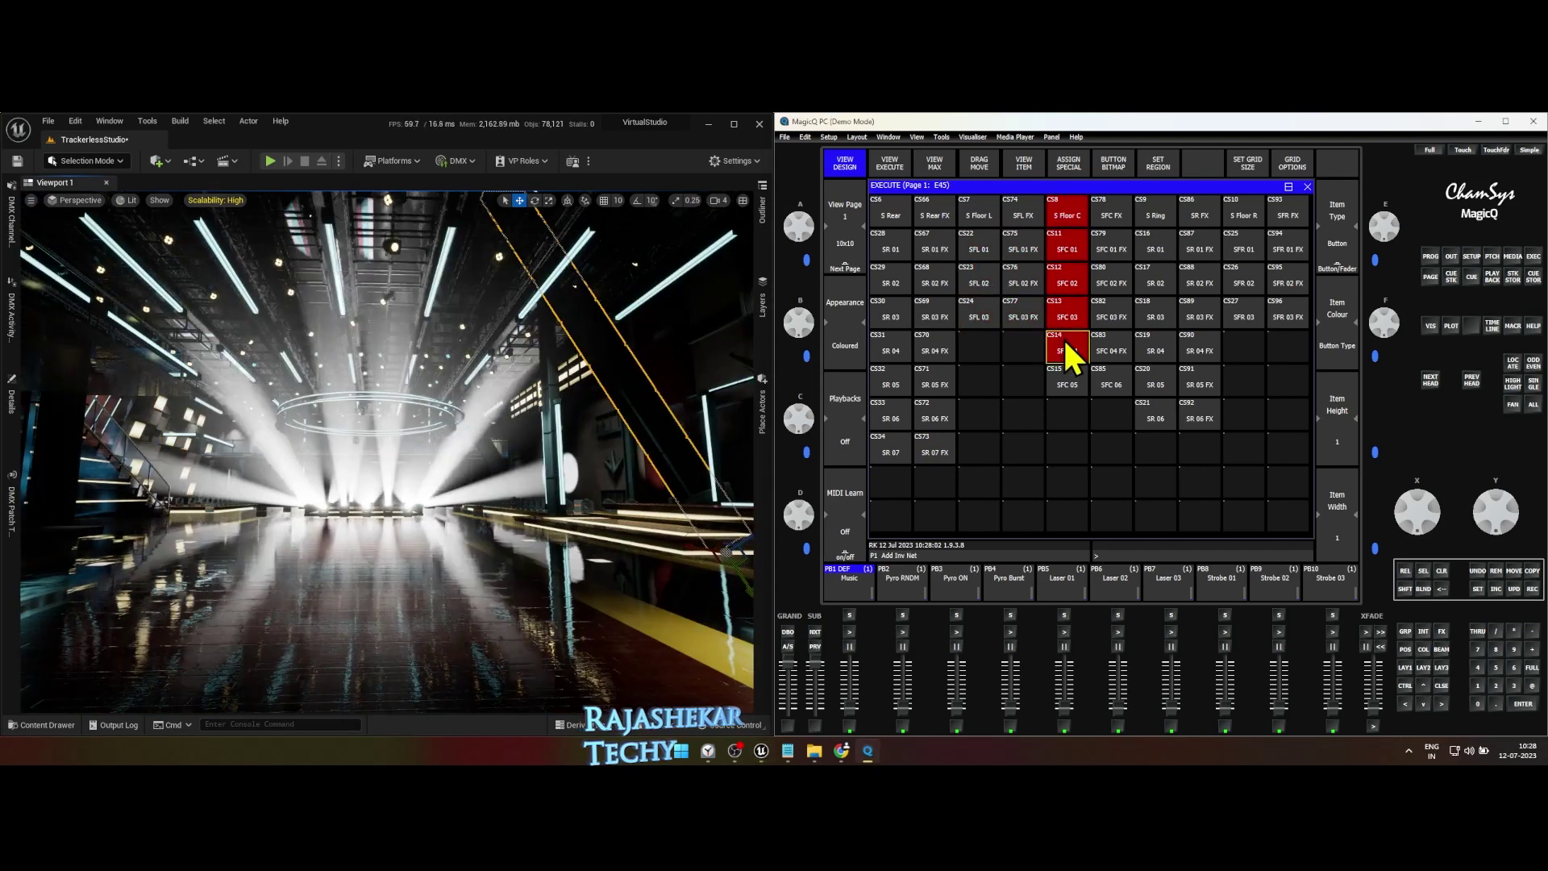
# Run S Floor C with SFC FX, followed by SFC 01 with SFC 01 FX
pyautogui.click(1076, 211)
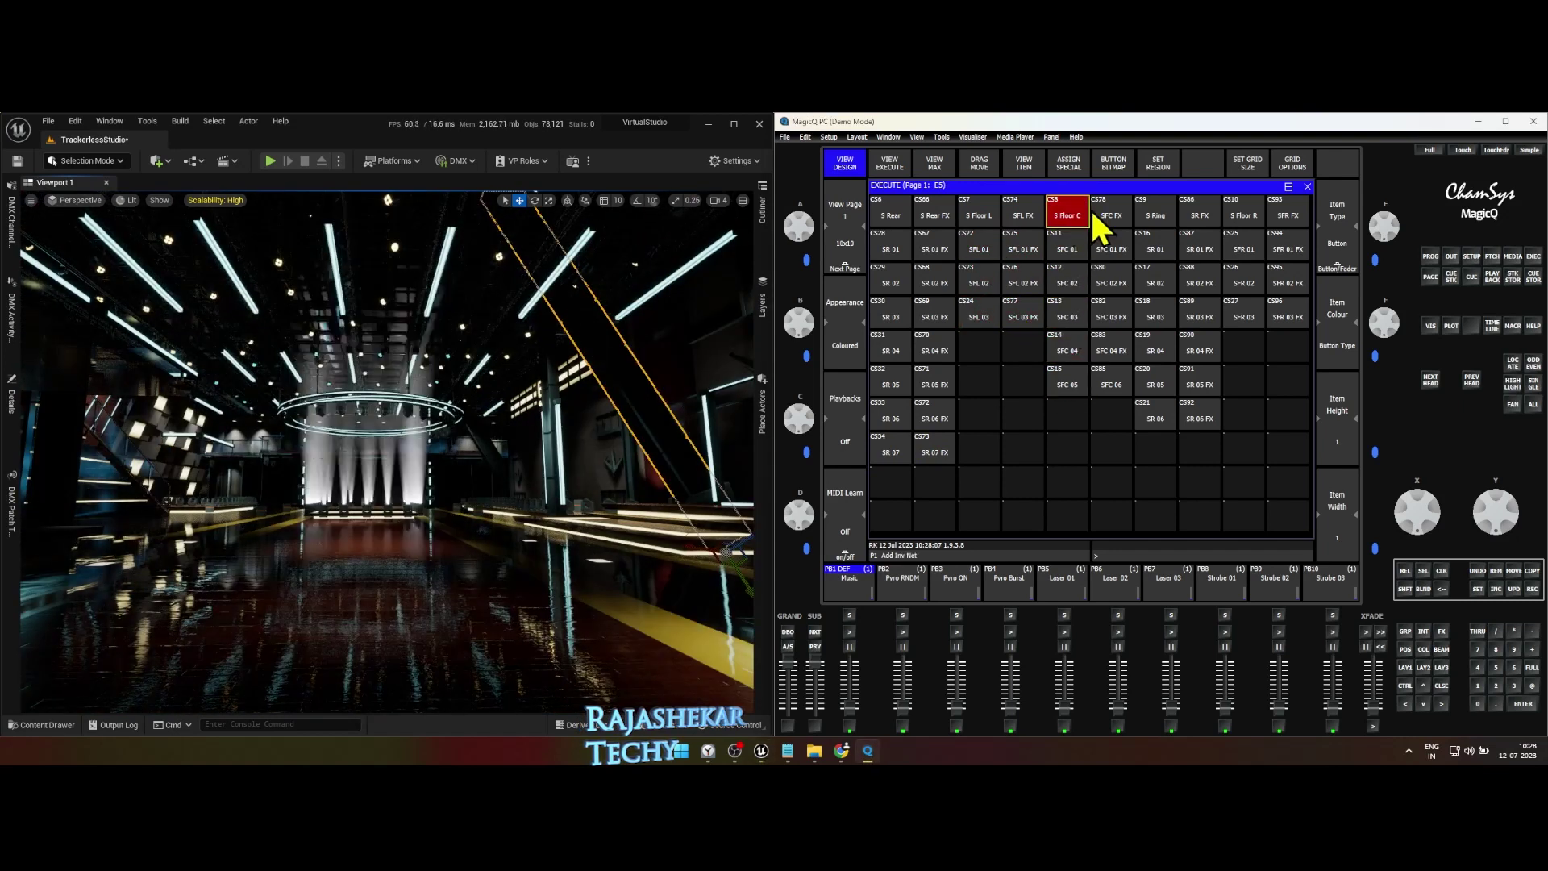
pyautogui.click(1111, 206)
pyautogui.click(1069, 247)
pyautogui.click(1121, 244)
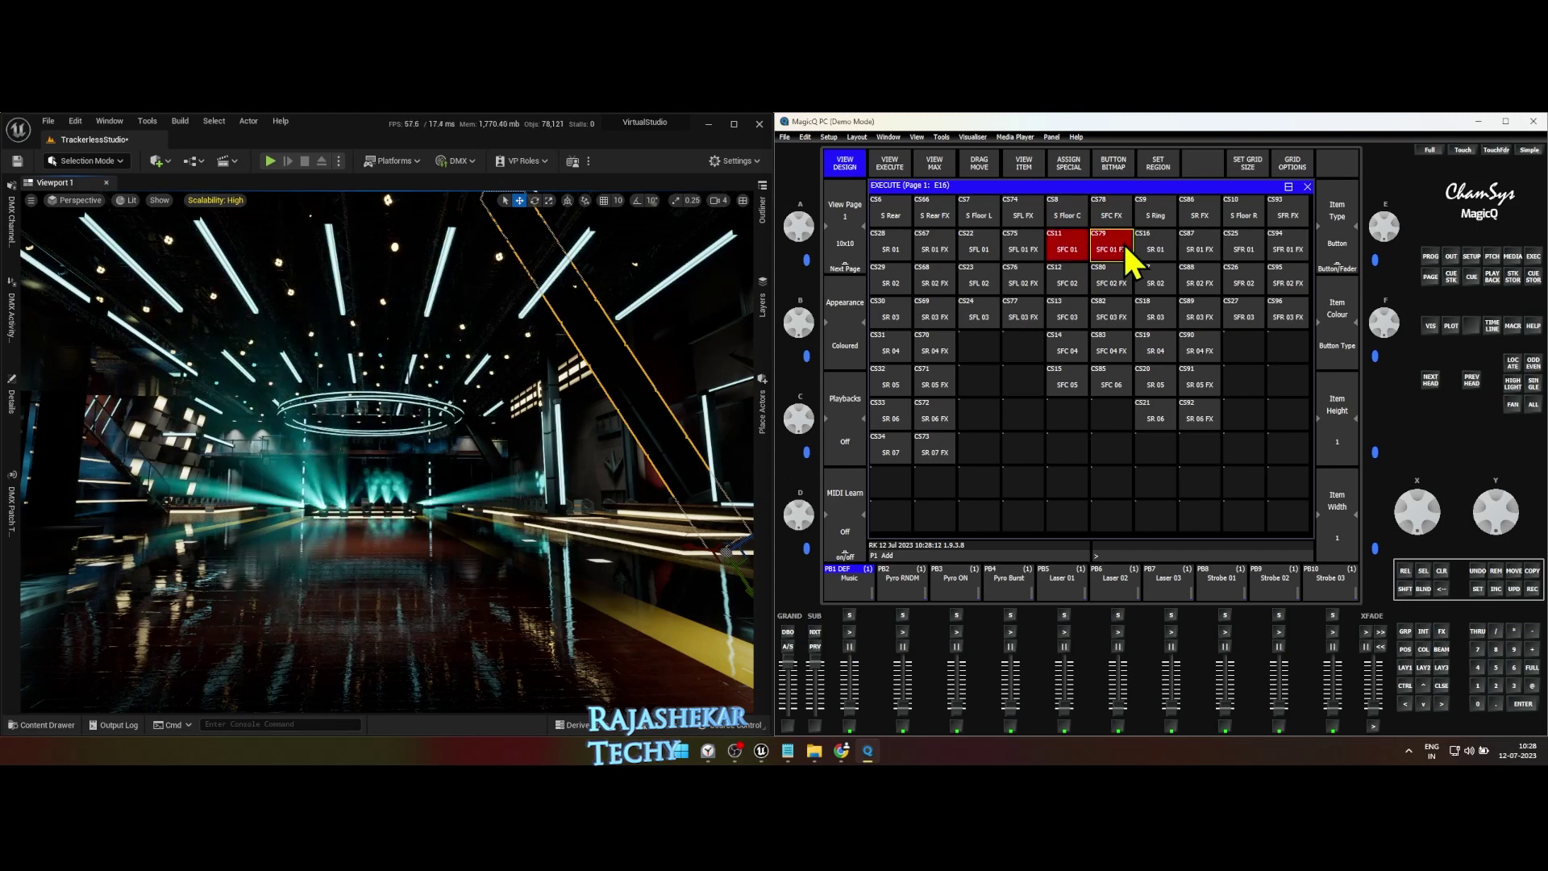
# Run SFC 02 with its effect, followed by the SFC 03 FX, SFC 04 FX and SFC 06 cues
pyautogui.click(1073, 279)
pyautogui.click(1113, 286)
pyautogui.click(1109, 316)
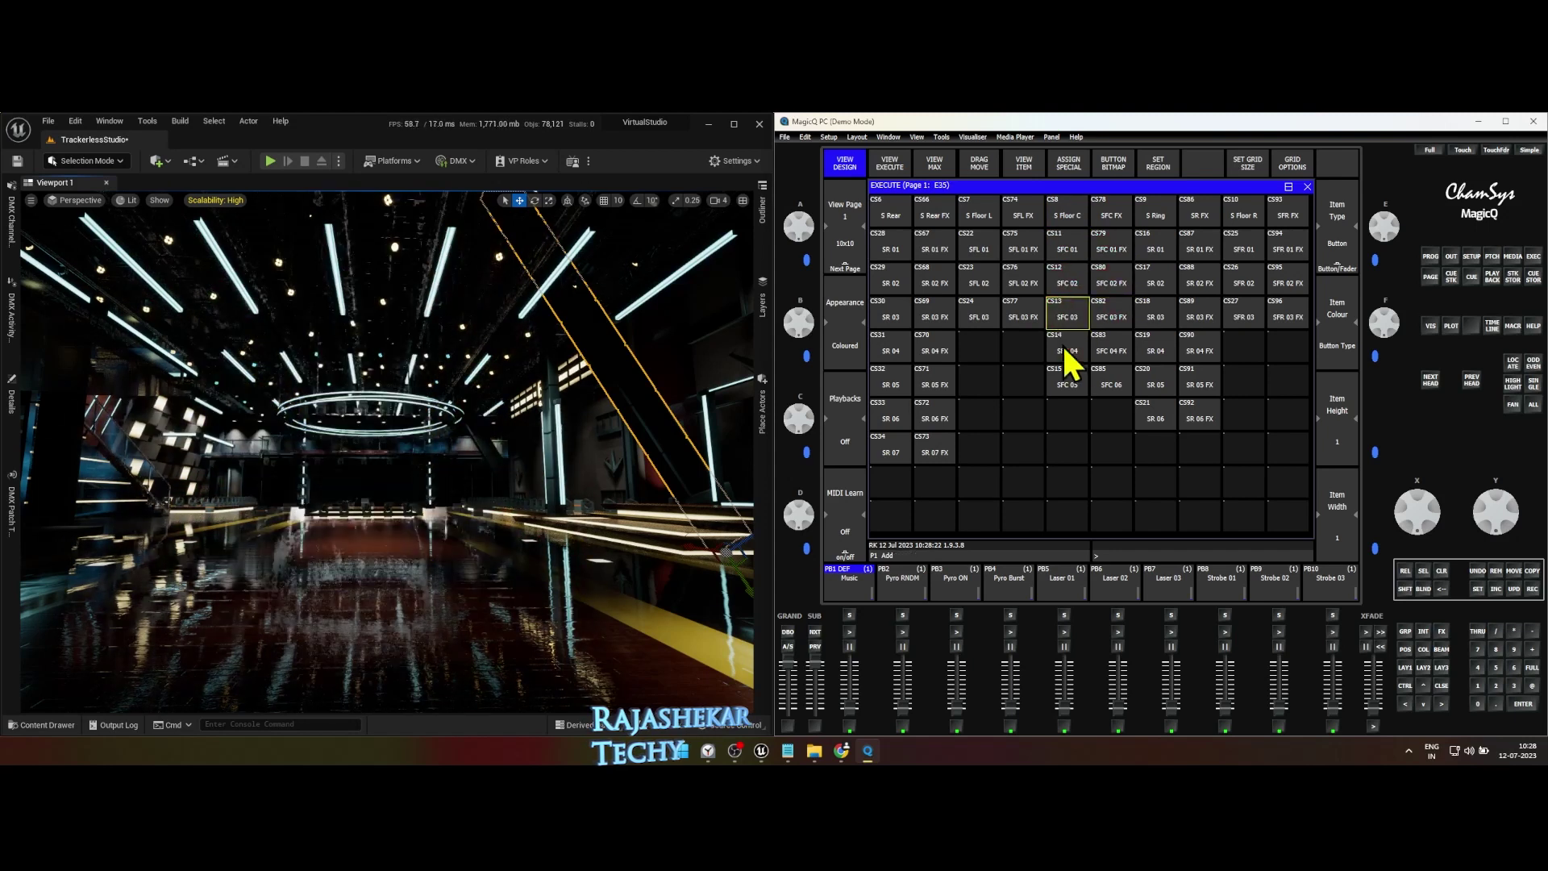
pyautogui.click(1112, 354)
pyautogui.click(1116, 386)
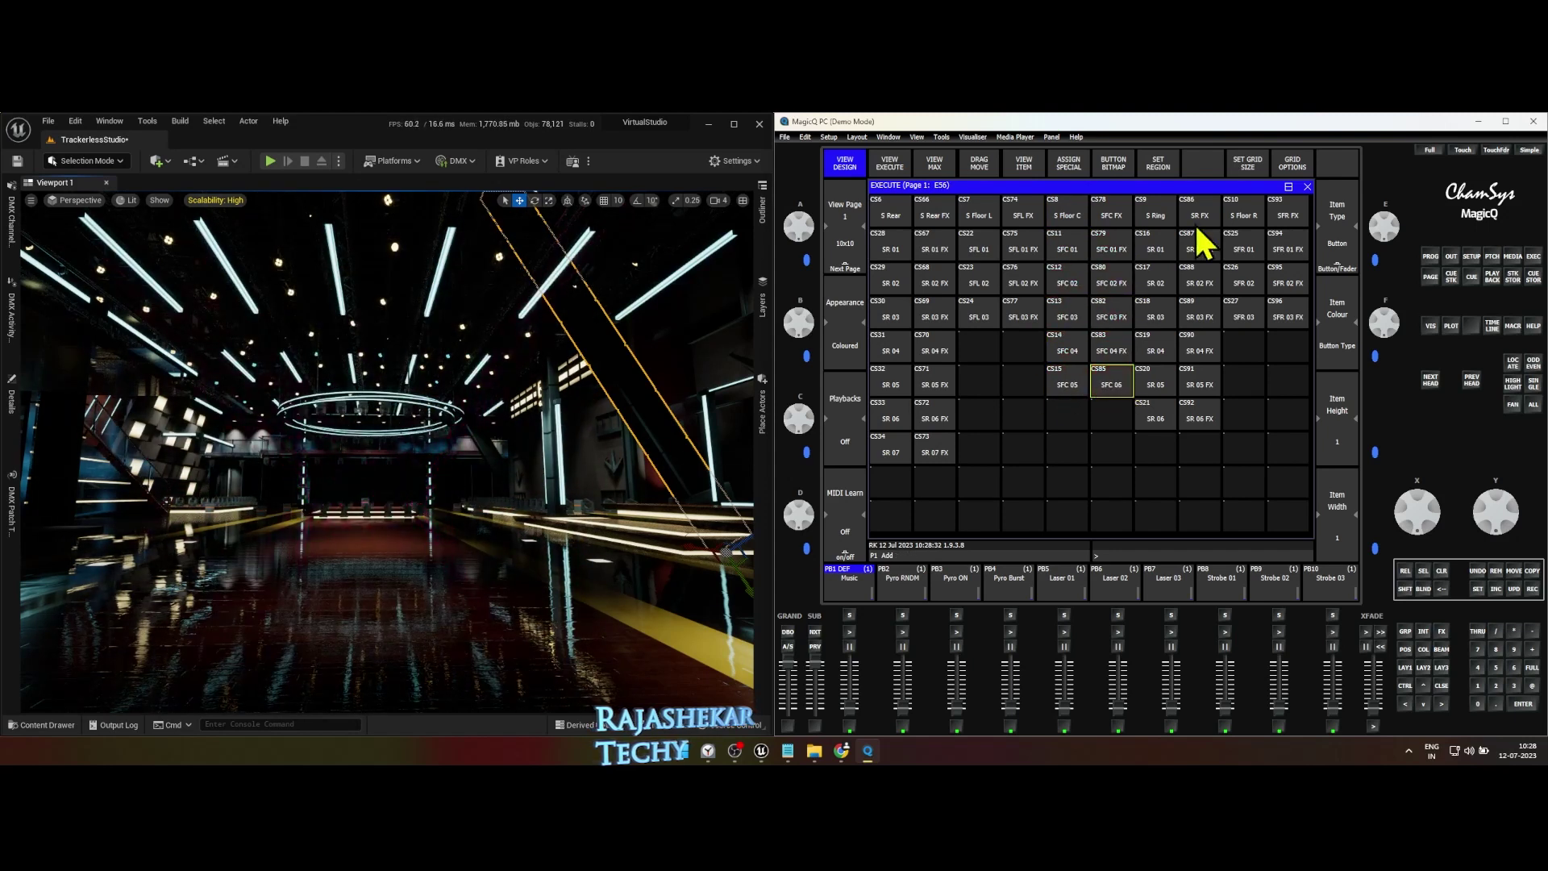
# Activate S Ring together with the ring light cues SR 01 through SR 06
pyautogui.click(1155, 212)
pyautogui.click(1161, 248)
pyautogui.click(1161, 284)
pyautogui.click(1161, 318)
pyautogui.click(1161, 351)
pyautogui.click(1161, 386)
pyautogui.click(1161, 419)
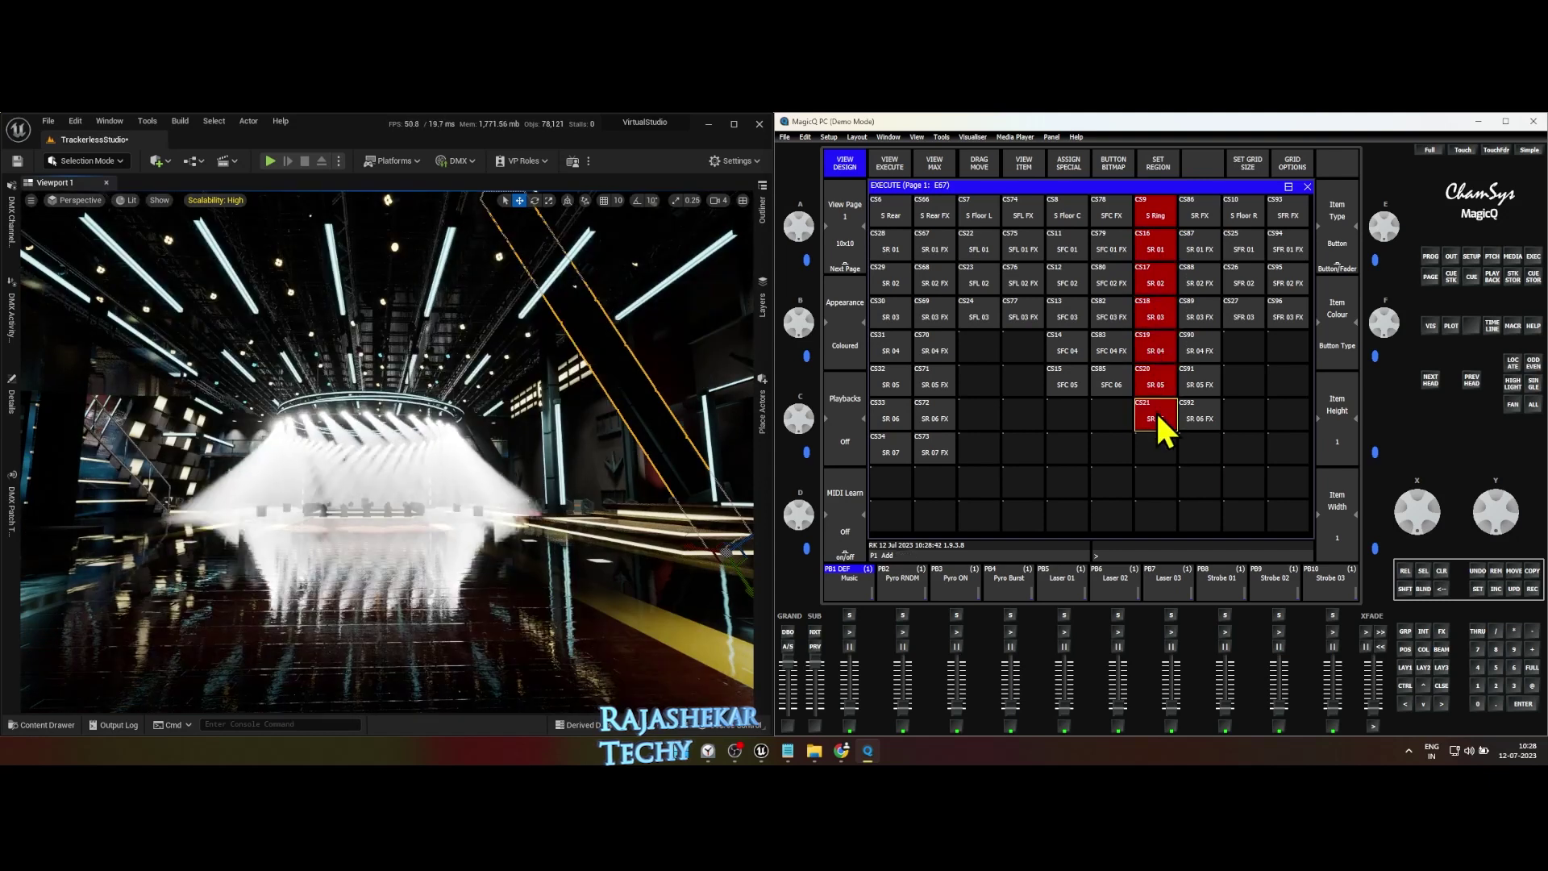
# Run the ring lights' SR FX effect, and toggle the ring's SR 01 cue with SR 01 FX
pyautogui.click(1201, 222)
pyautogui.click(1156, 250)
pyautogui.click(1199, 250)
pyautogui.click(1200, 250)
pyautogui.click(1200, 250)
pyautogui.click(1158, 250)
# Toggle the ring lights' SR 02, SR 03 and SR 04 cues with their matching FX cues
pyautogui.click(1158, 280)
pyautogui.click(1193, 284)
pyautogui.click(1198, 316)
pyautogui.click(1156, 348)
pyautogui.click(1195, 350)
pyautogui.click(1158, 319)
pyautogui.click(1189, 350)
pyautogui.click(1156, 350)
# Toggle the ring lights' SR 05 and SR 06 cues on and off with their matching FX cues
pyautogui.click(1152, 379)
pyautogui.click(1197, 379)
pyautogui.click(1148, 380)
pyautogui.click(1197, 376)
pyautogui.click(1158, 411)
pyautogui.click(1194, 410)
pyautogui.click(1193, 410)
pyautogui.click(1158, 412)
# Activate S Floor R with SFR 01 through SFR 03, and release the numbered cues in reverse order
pyautogui.click(1238, 209)
pyautogui.click(1242, 244)
pyautogui.click(1246, 277)
pyautogui.doubleClick(1243, 311)
pyautogui.click(1244, 278)
pyautogui.click(1244, 244)
# Toggle SFR FX on the right floor lights, release S Floor R, and run SFR 01 with SFR 01 FX
pyautogui.click(1285, 222)
pyautogui.click(1285, 222)
pyautogui.click(1244, 213)
pyautogui.click(1244, 250)
pyautogui.click(1281, 250)
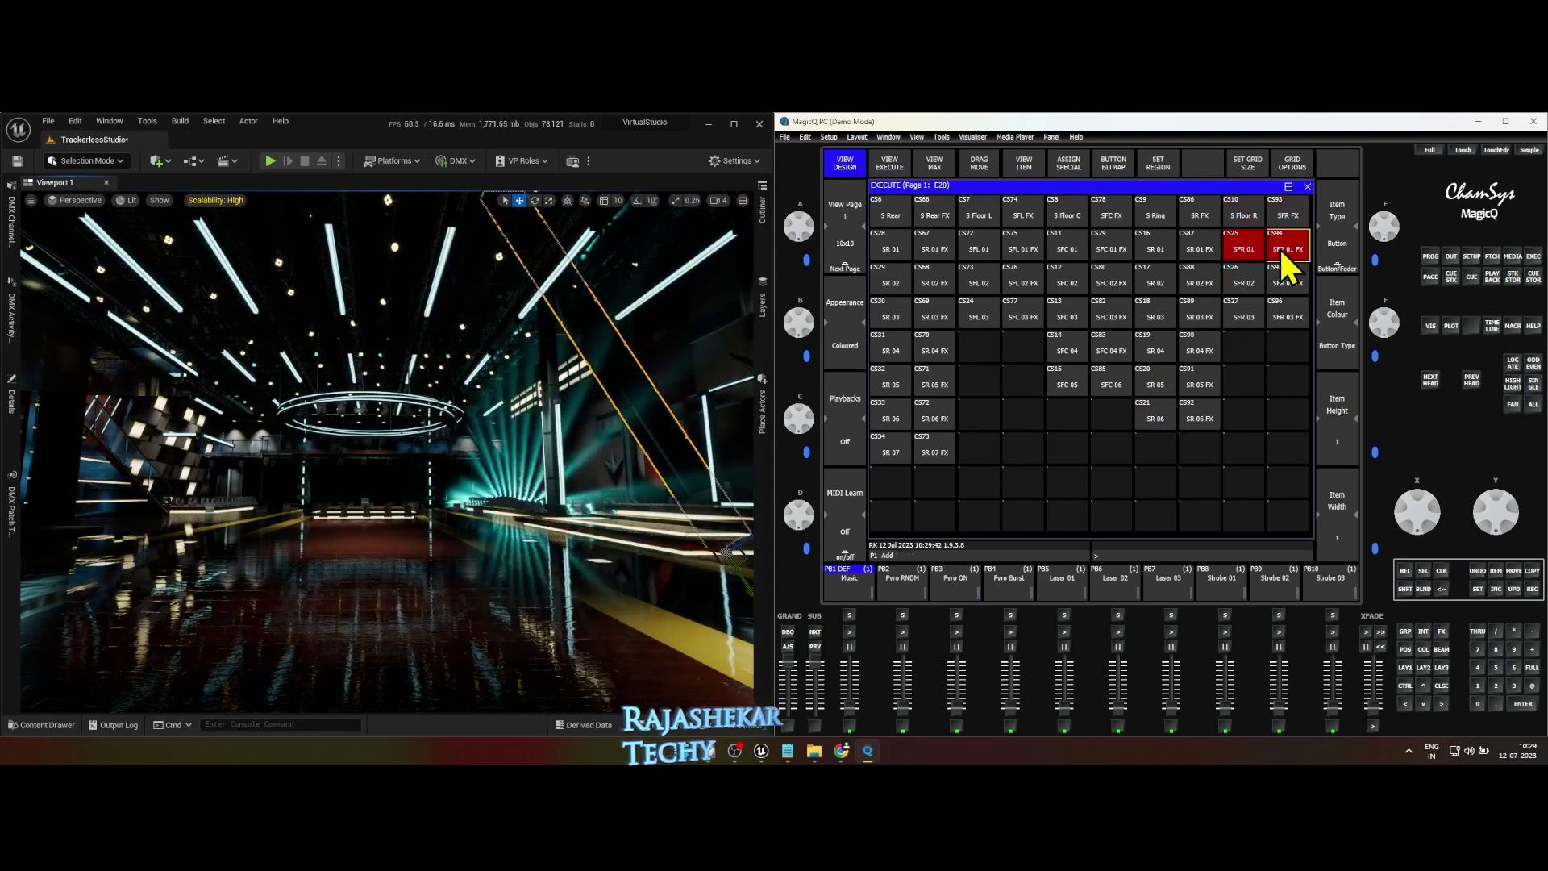
# Release SFR 01 and its FX, toggle SFR 02 with its FX, and run SFR 03 with SFR 03 FX
pyautogui.click(1244, 248)
pyautogui.click(1282, 249)
pyautogui.click(1244, 278)
pyautogui.click(1280, 278)
pyautogui.click(1244, 277)
pyautogui.click(1279, 274)
pyautogui.click(1244, 313)
pyautogui.click(1290, 313)
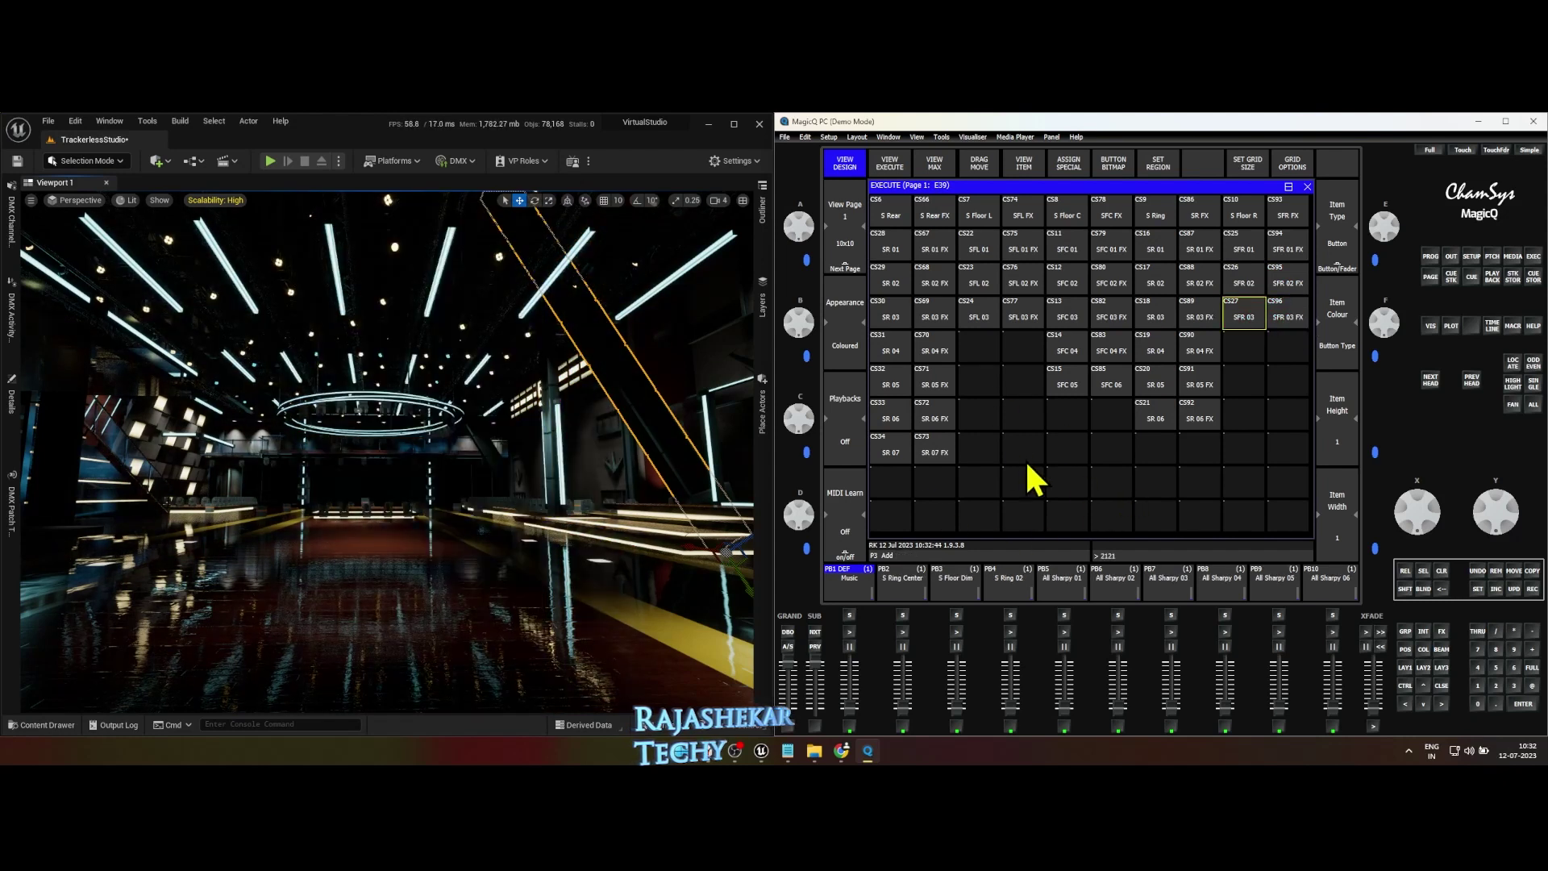
# Bring up the group layout and add the mdchase intensity effect to the magenta S Rear heads
pyautogui.click(1405, 668)
pyautogui.click(1424, 667)
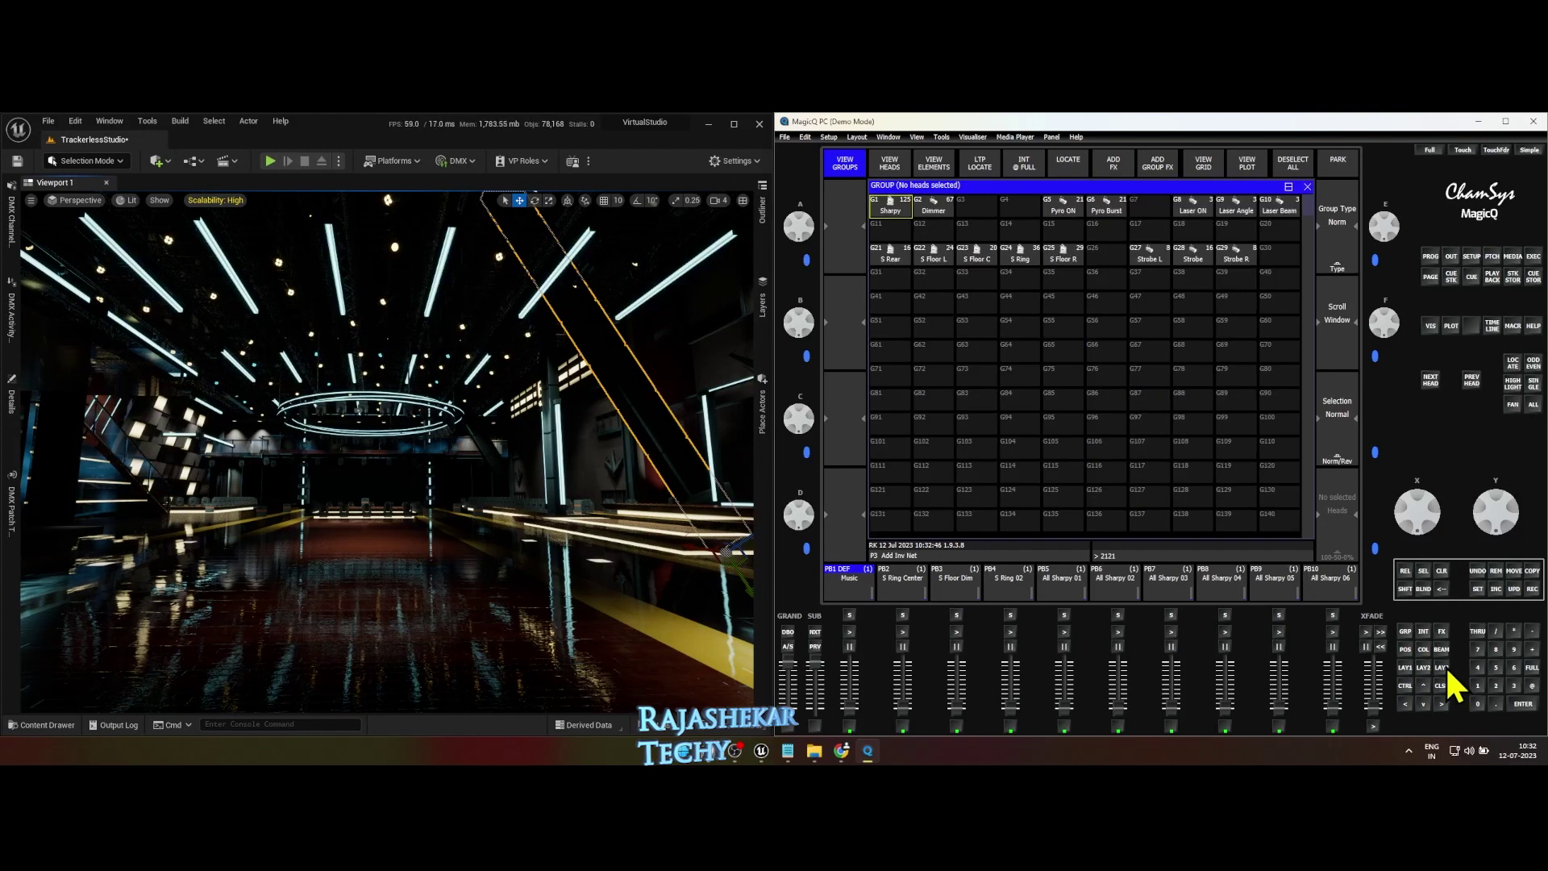
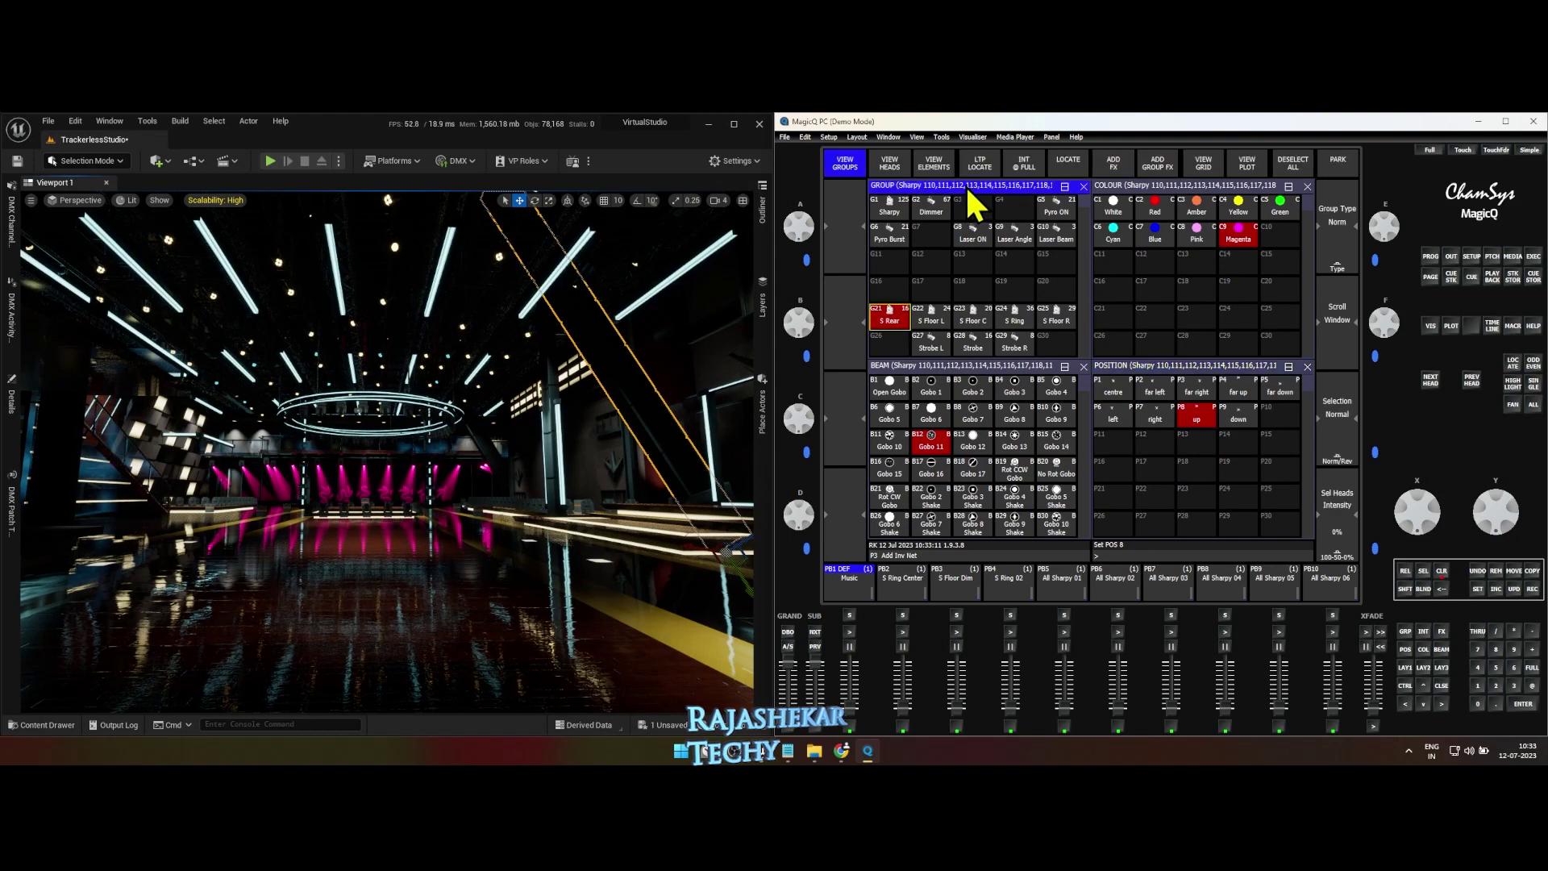
pyautogui.click(1104, 162)
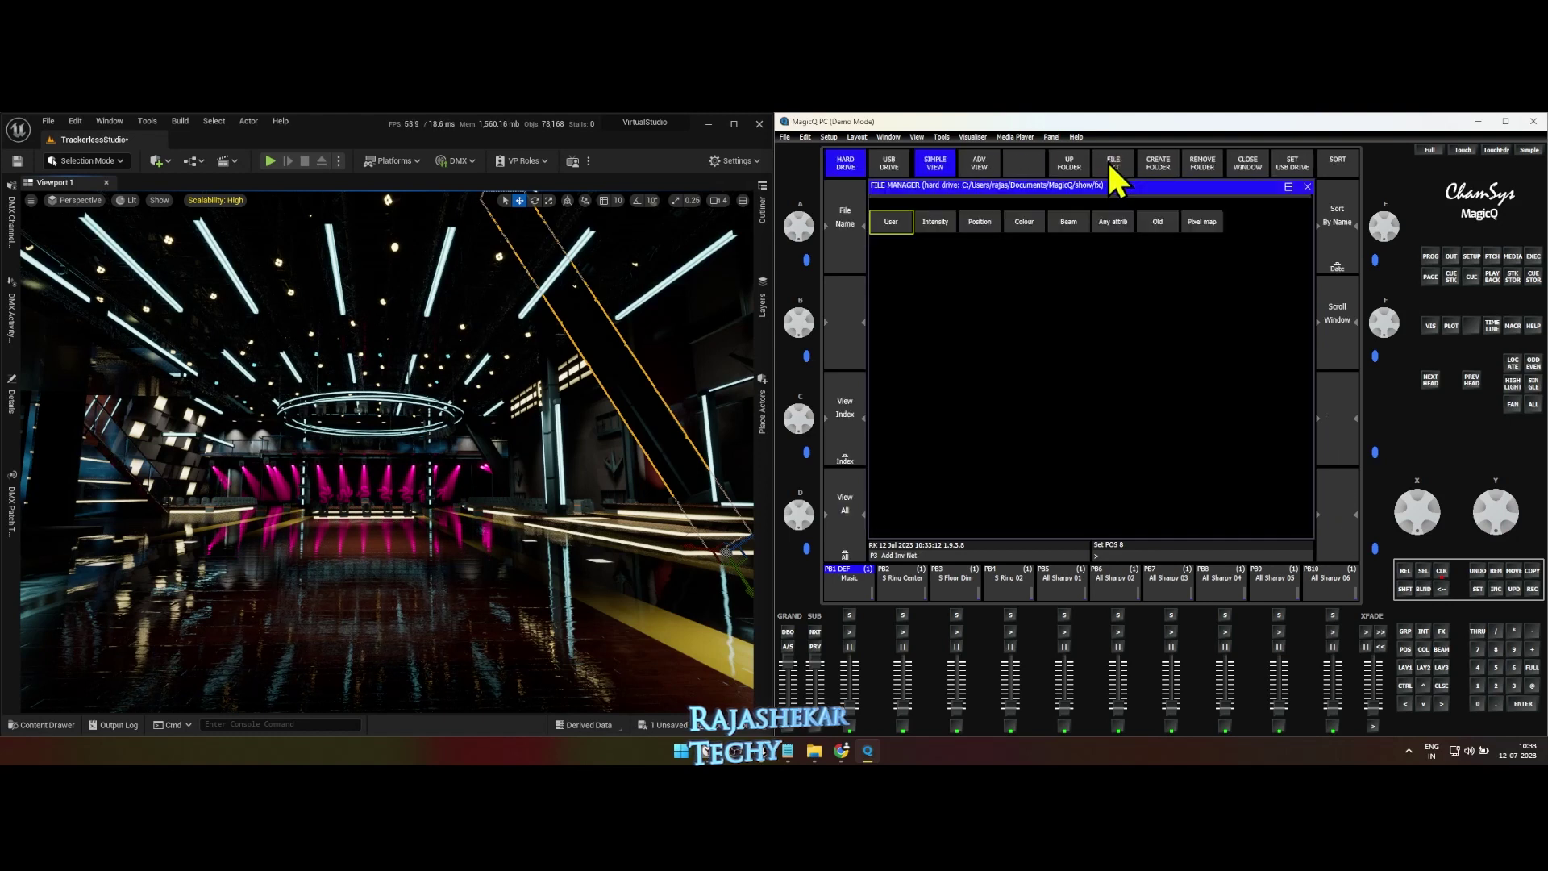
pyautogui.click(939, 225)
pyautogui.click(1158, 225)
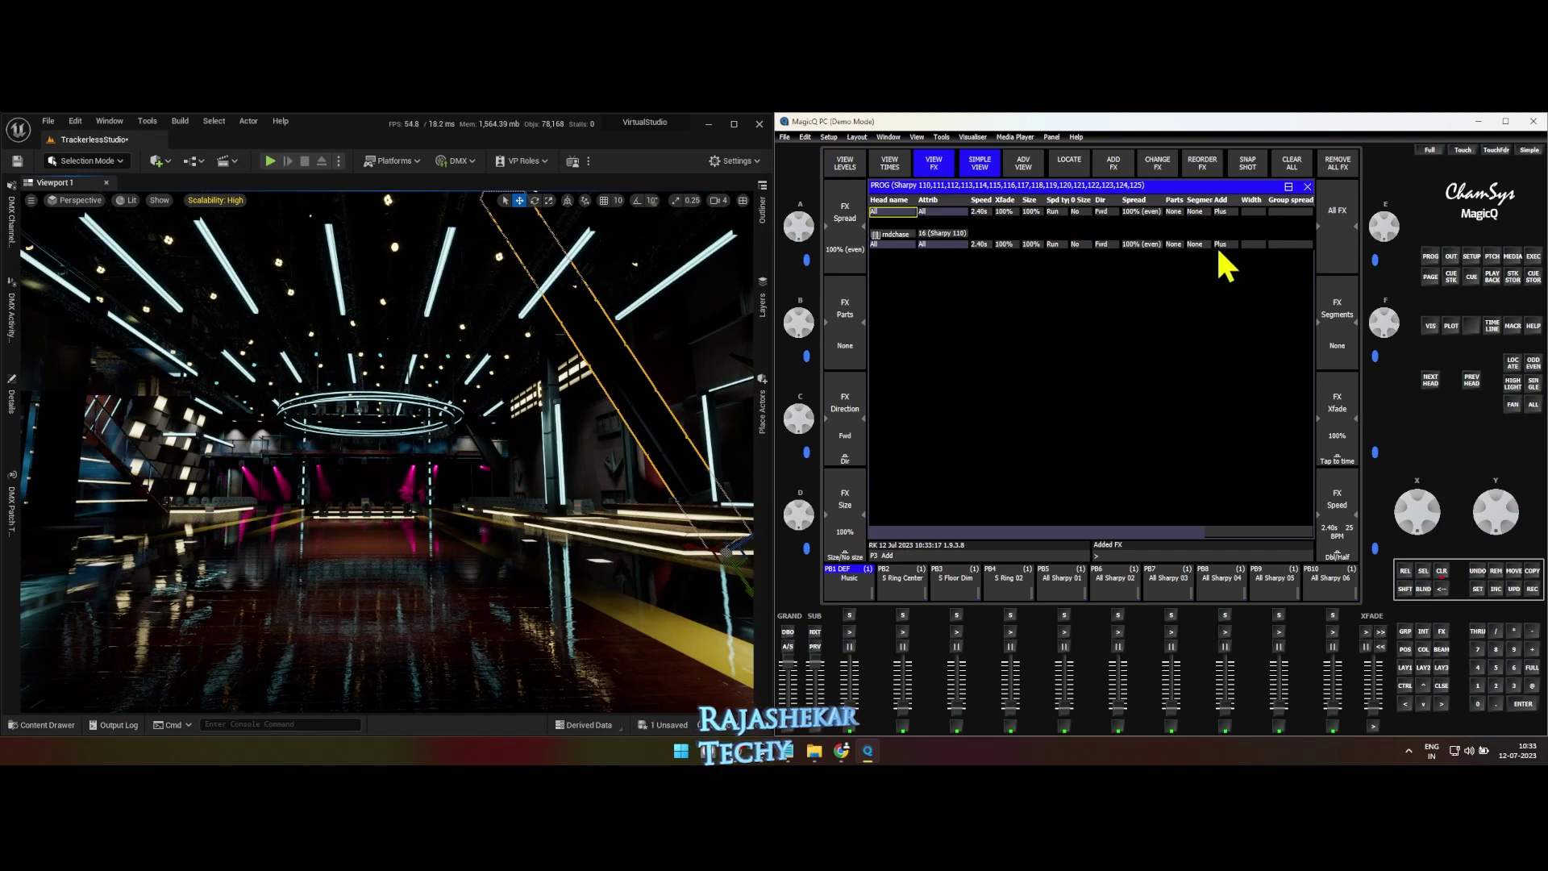
# Set the mdchase effect's Add mode to Abs, its speed to 1.00s and its direction to Centre out
pyautogui.click(1215, 245)
pyautogui.click(1161, 241)
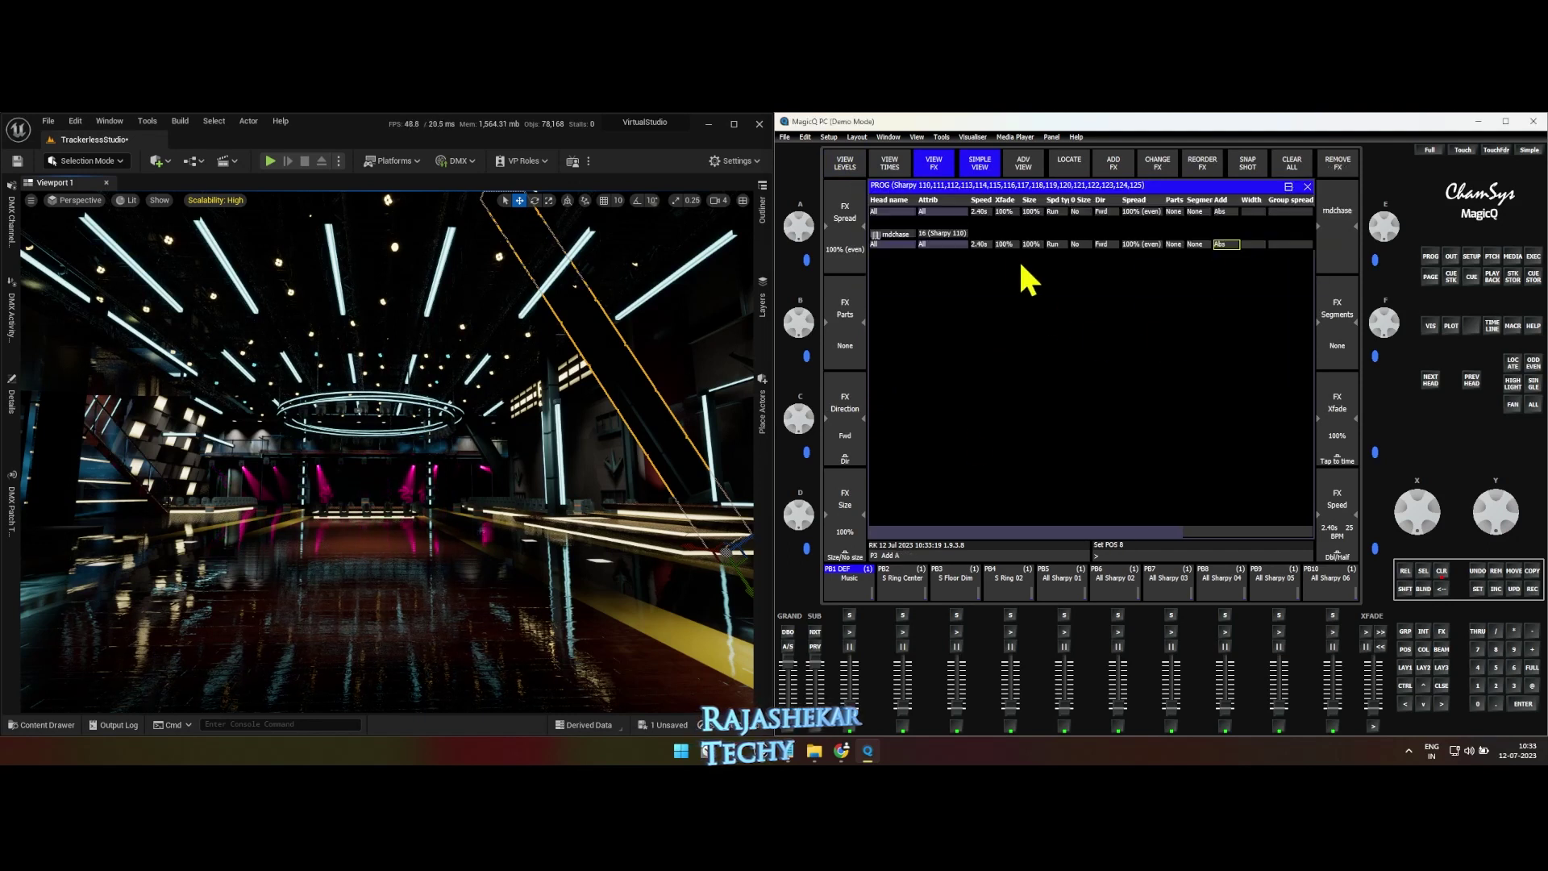
pyautogui.click(979, 244)
pyautogui.press('Escape')
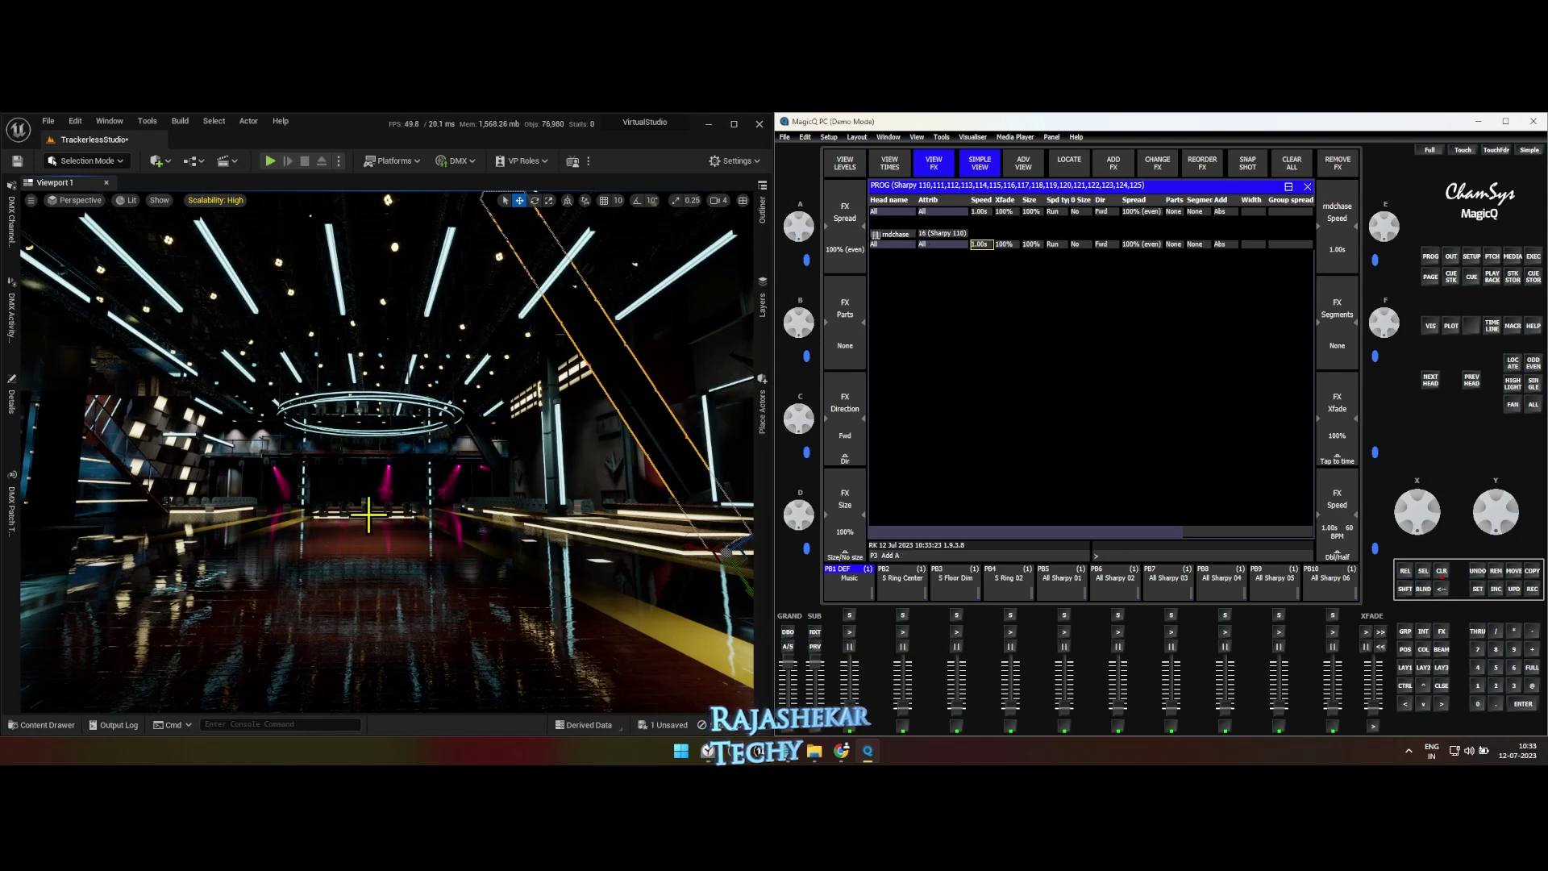
pyautogui.click(1101, 245)
pyautogui.click(1019, 238)
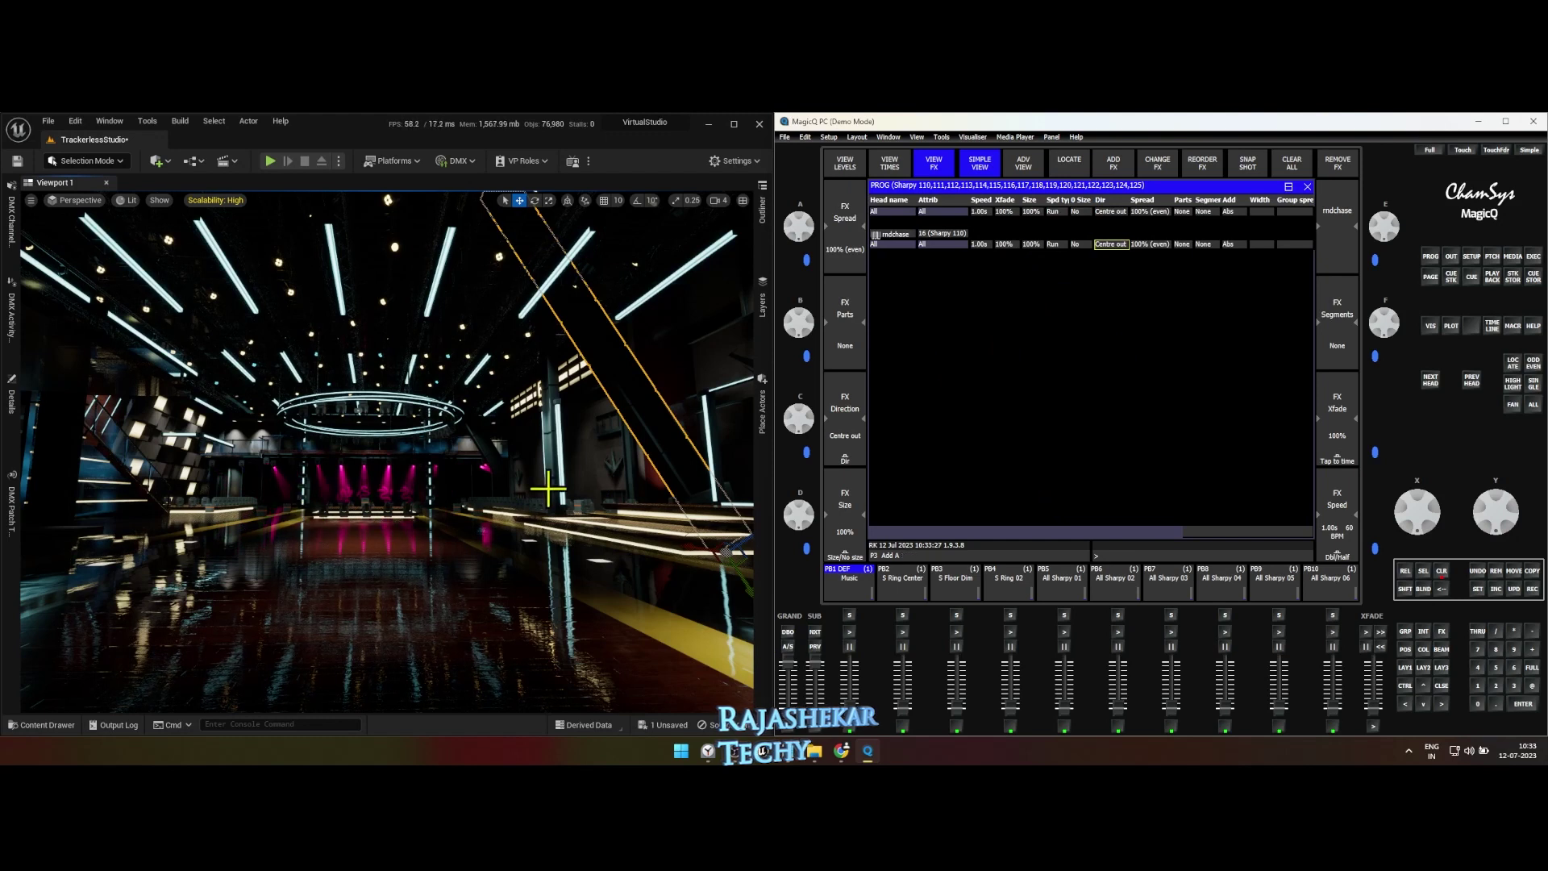
# Record the S Rear chase into the empty Execute cell below SR 07 FX and clear the programmer
pyautogui.click(1440, 669)
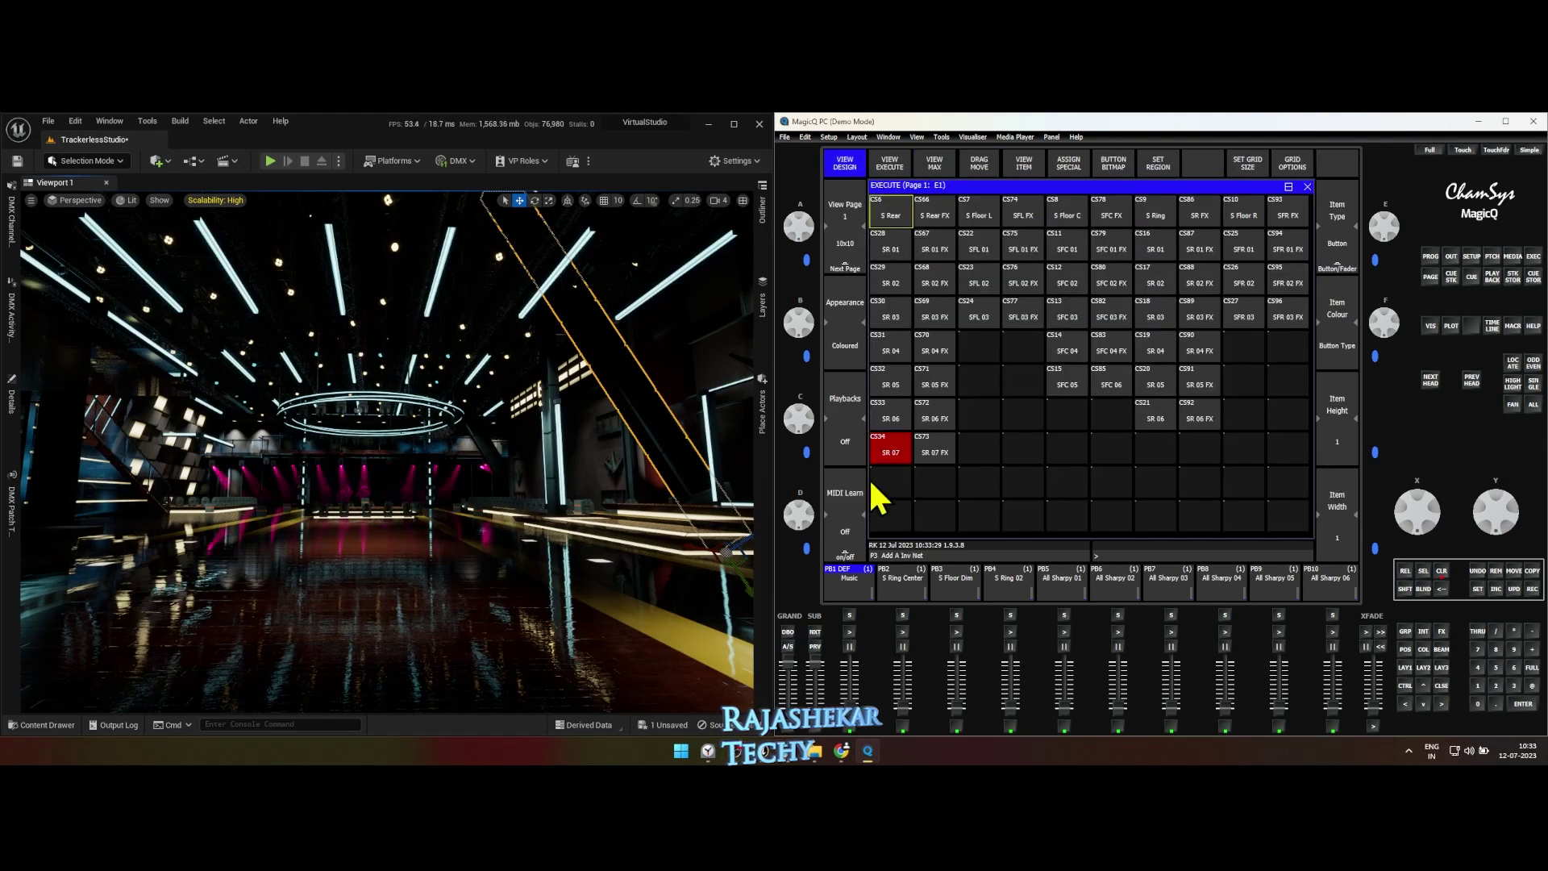
pyautogui.click(927, 489)
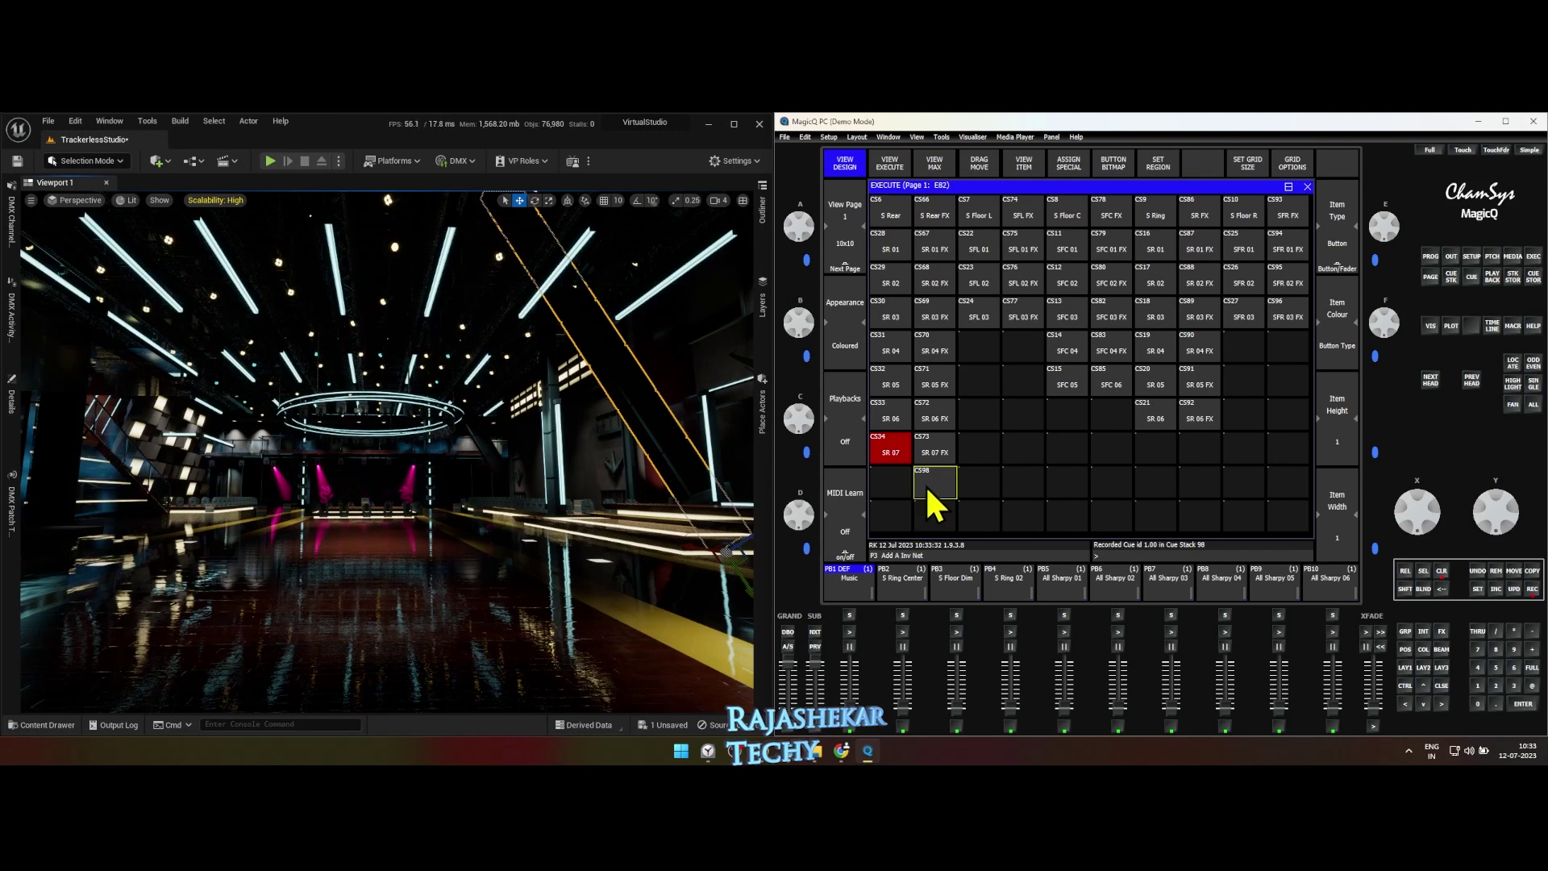
pyautogui.click(1443, 570)
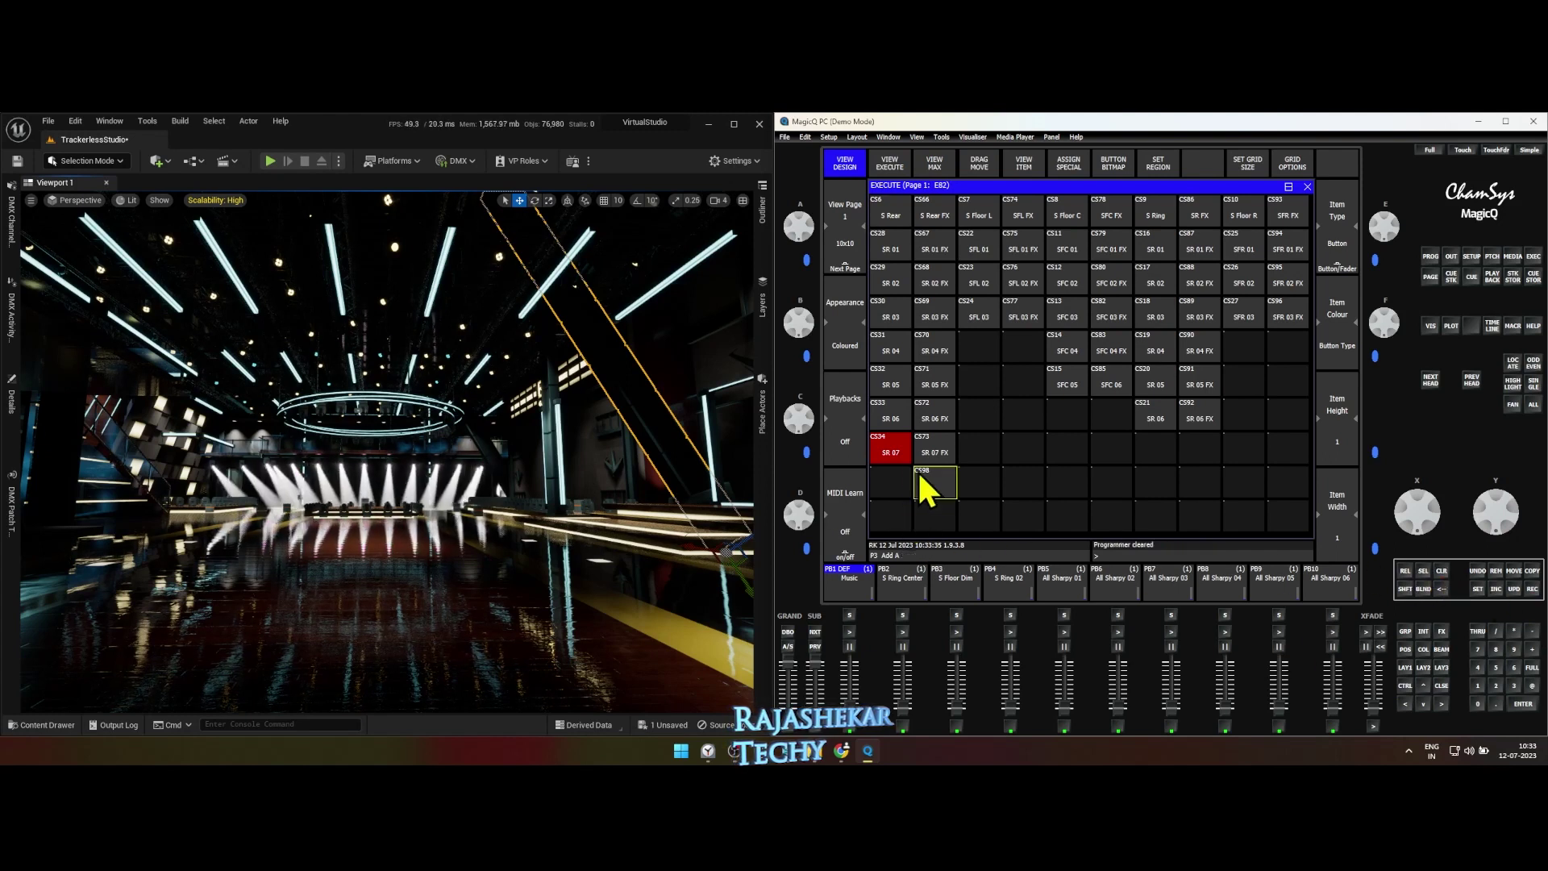
# Test the newly recorded cue together with SR 07, and release SR 07 to view the chase alone
pyautogui.click(894, 453)
pyautogui.click(892, 452)
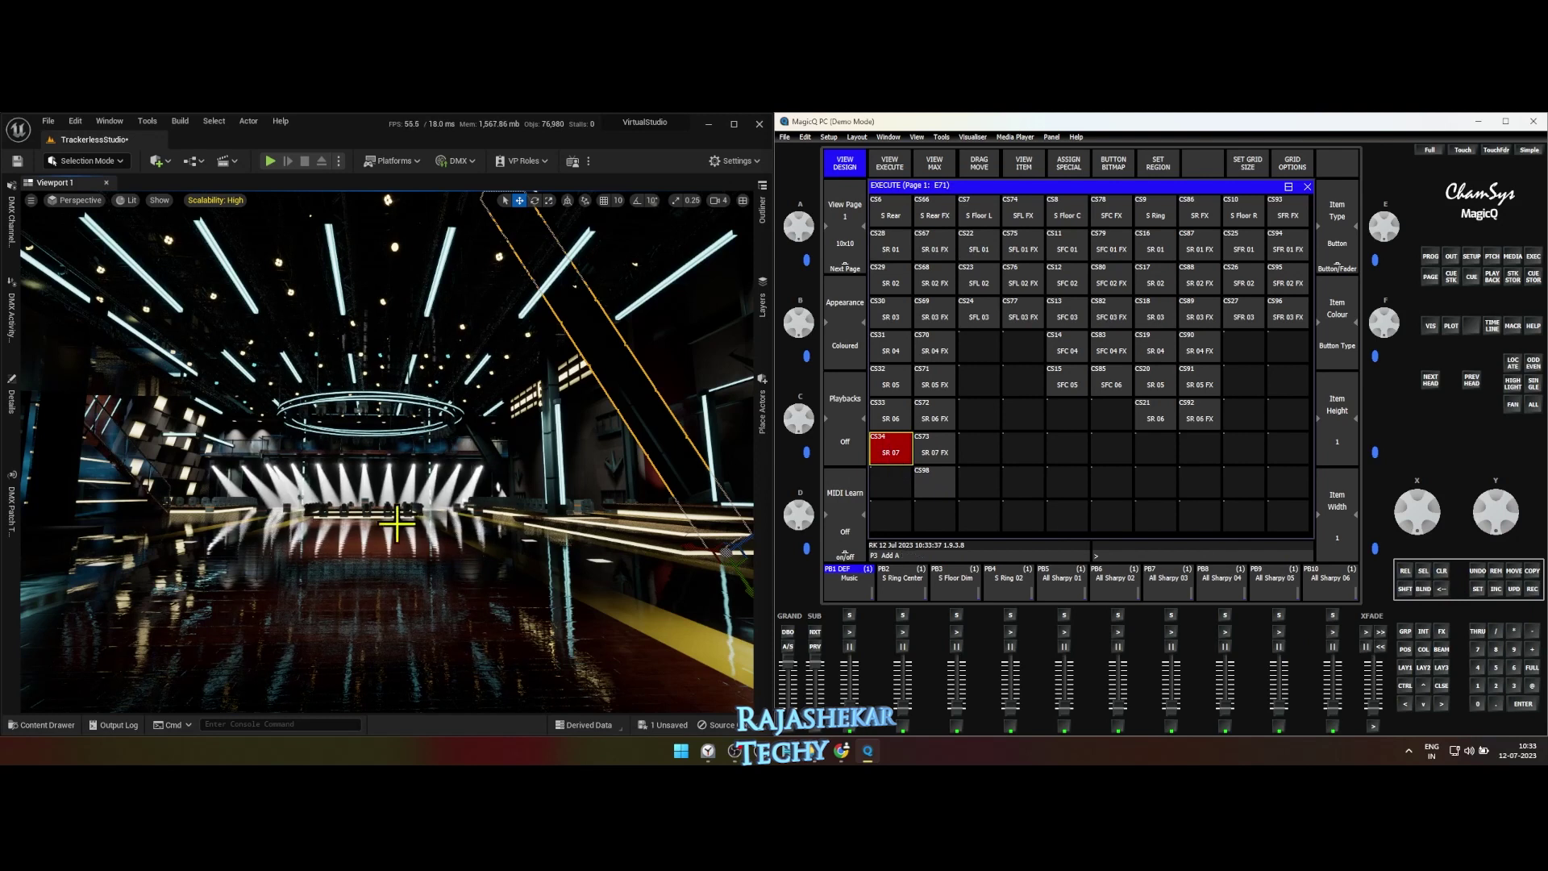
pyautogui.click(932, 484)
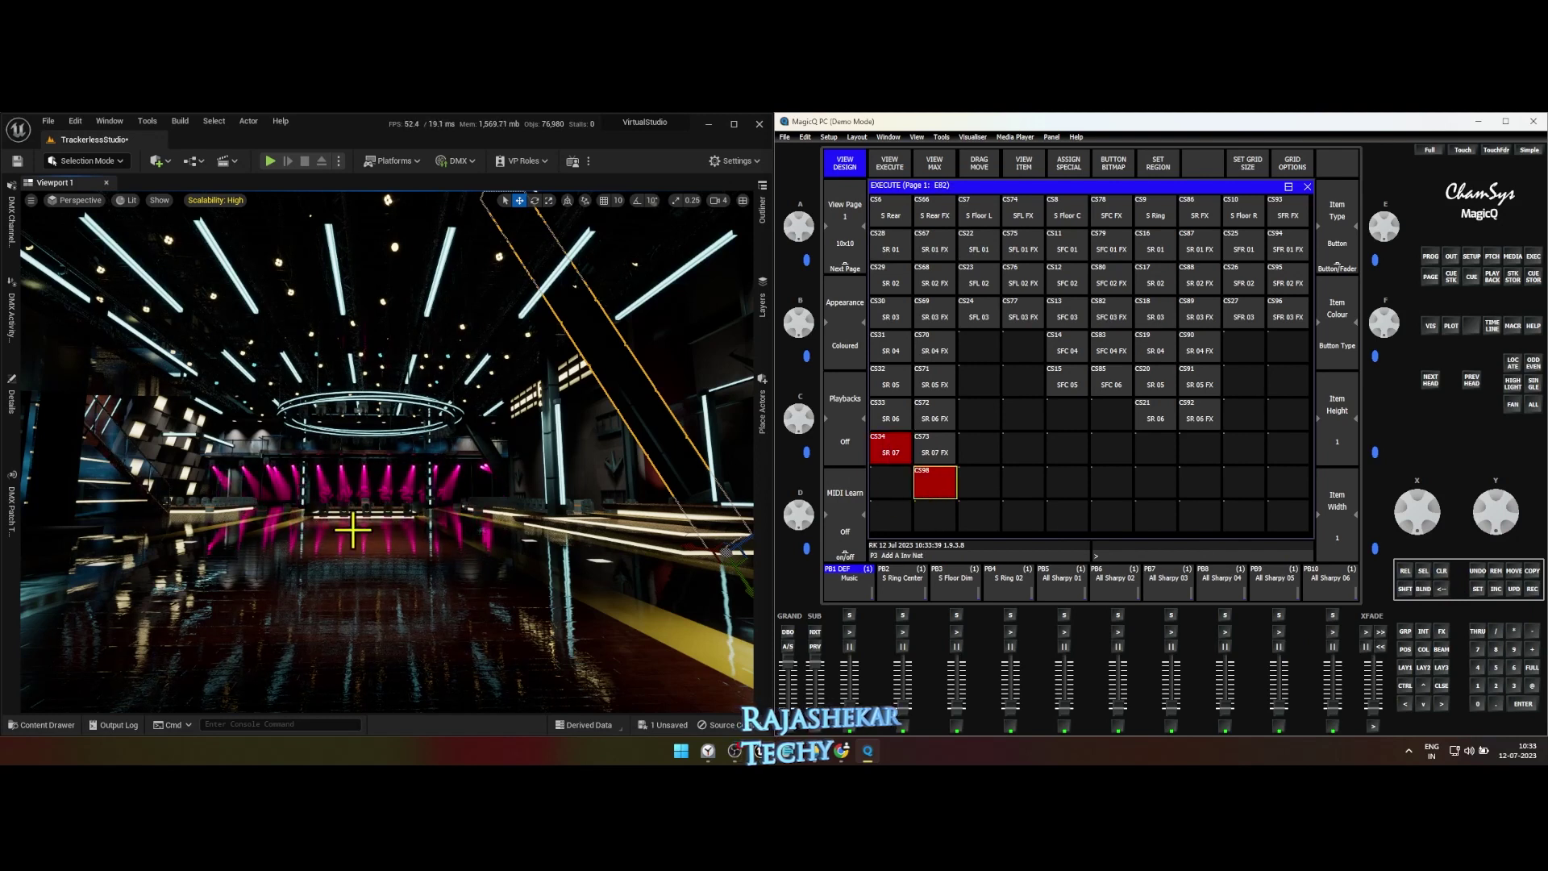
pyautogui.click(903, 463)
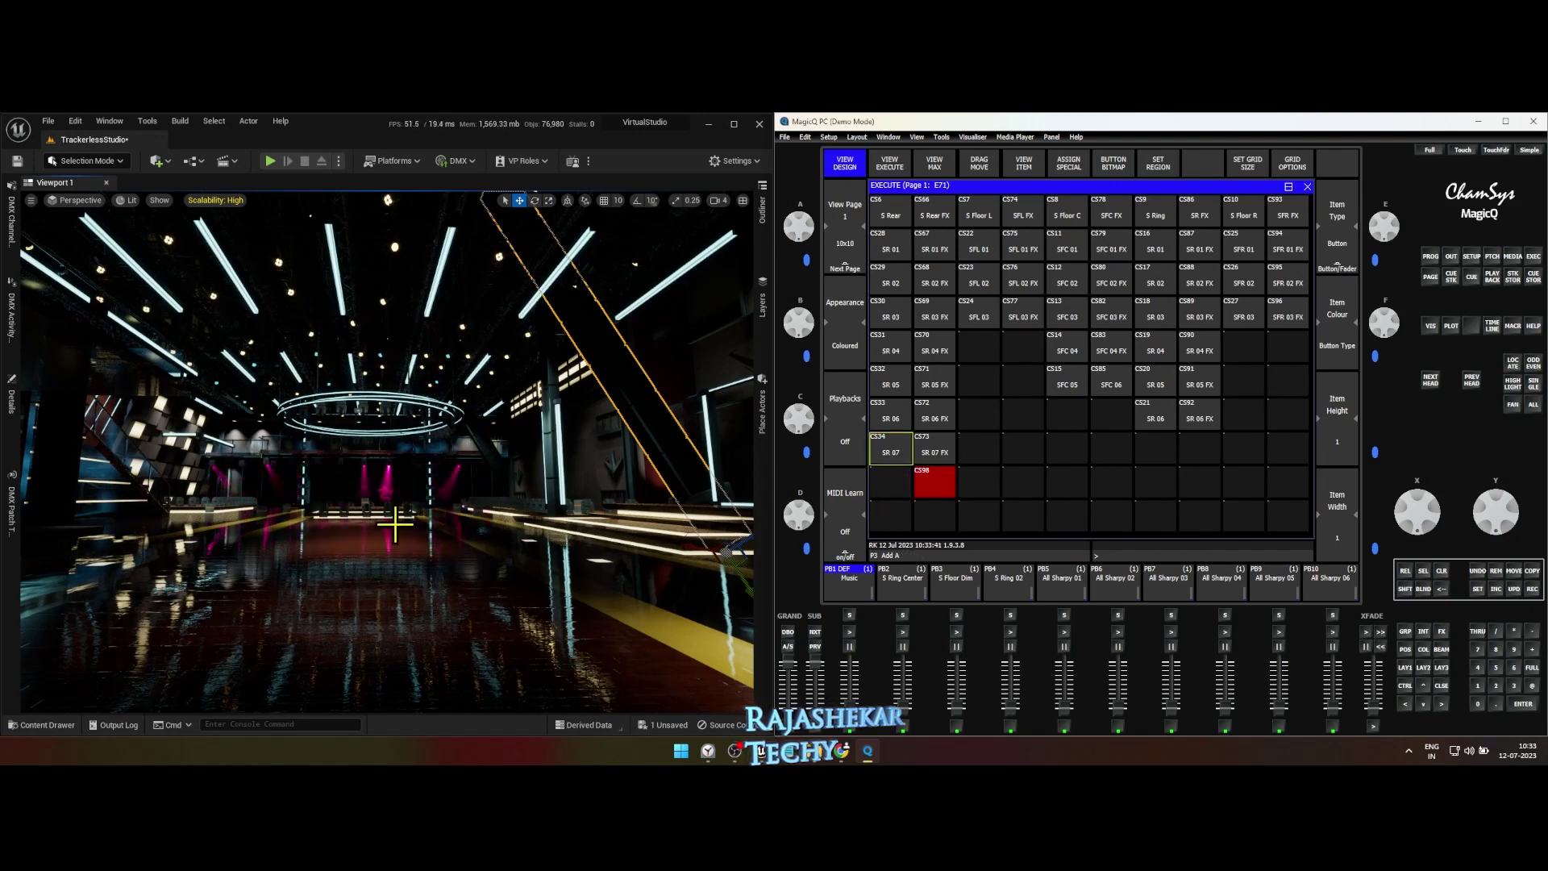
# Name the newly recorded cue below SR 07 FX as SR 07 FX2
pyautogui.click(1479, 588)
pyautogui.click(938, 494)
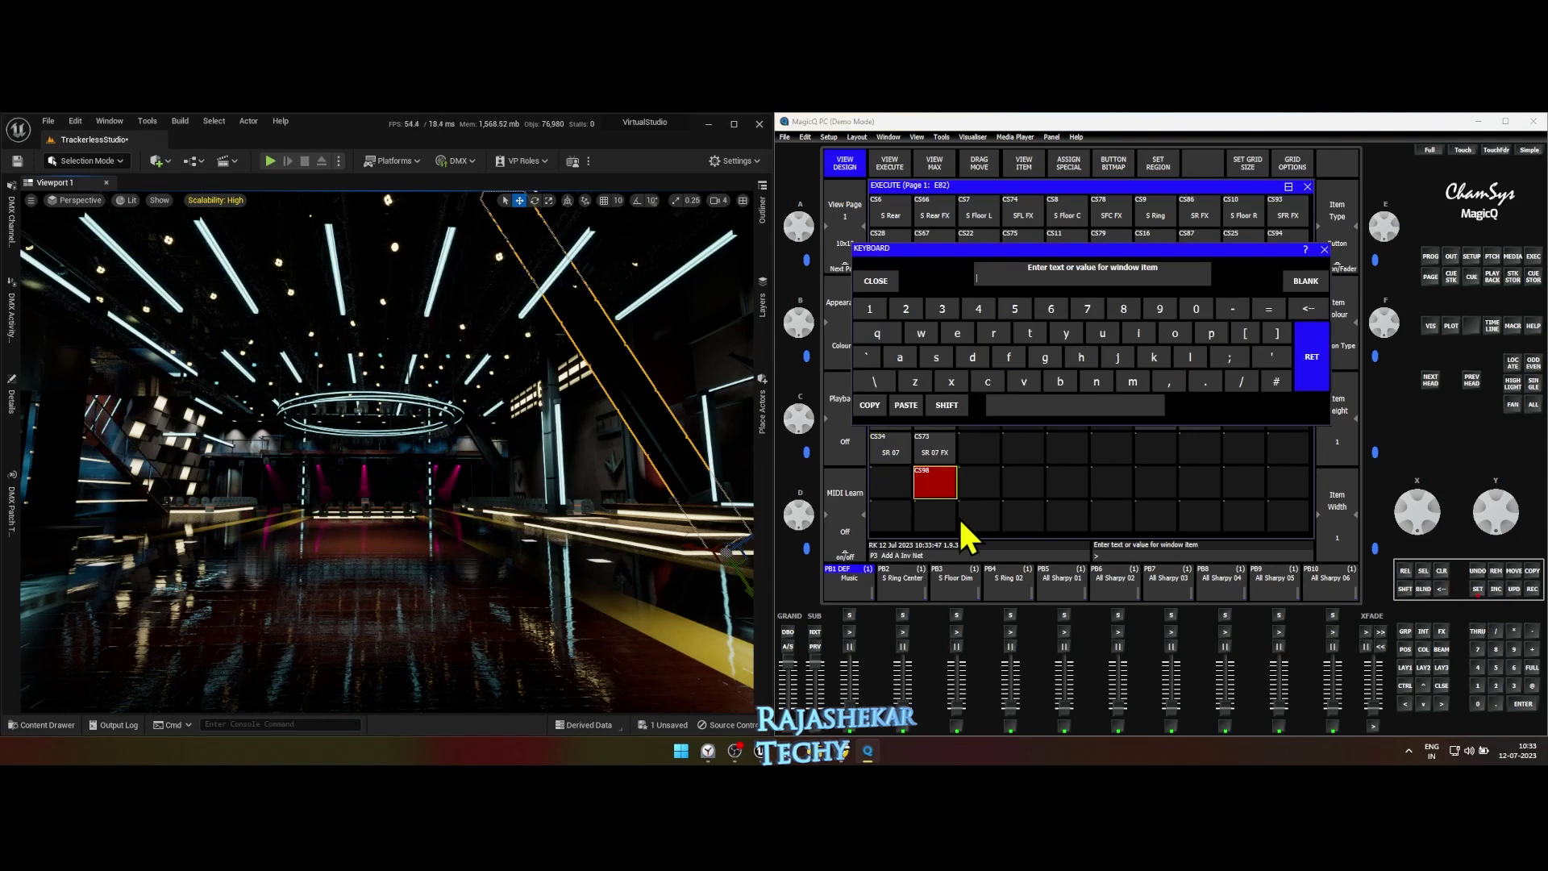
pyautogui.write('SR')
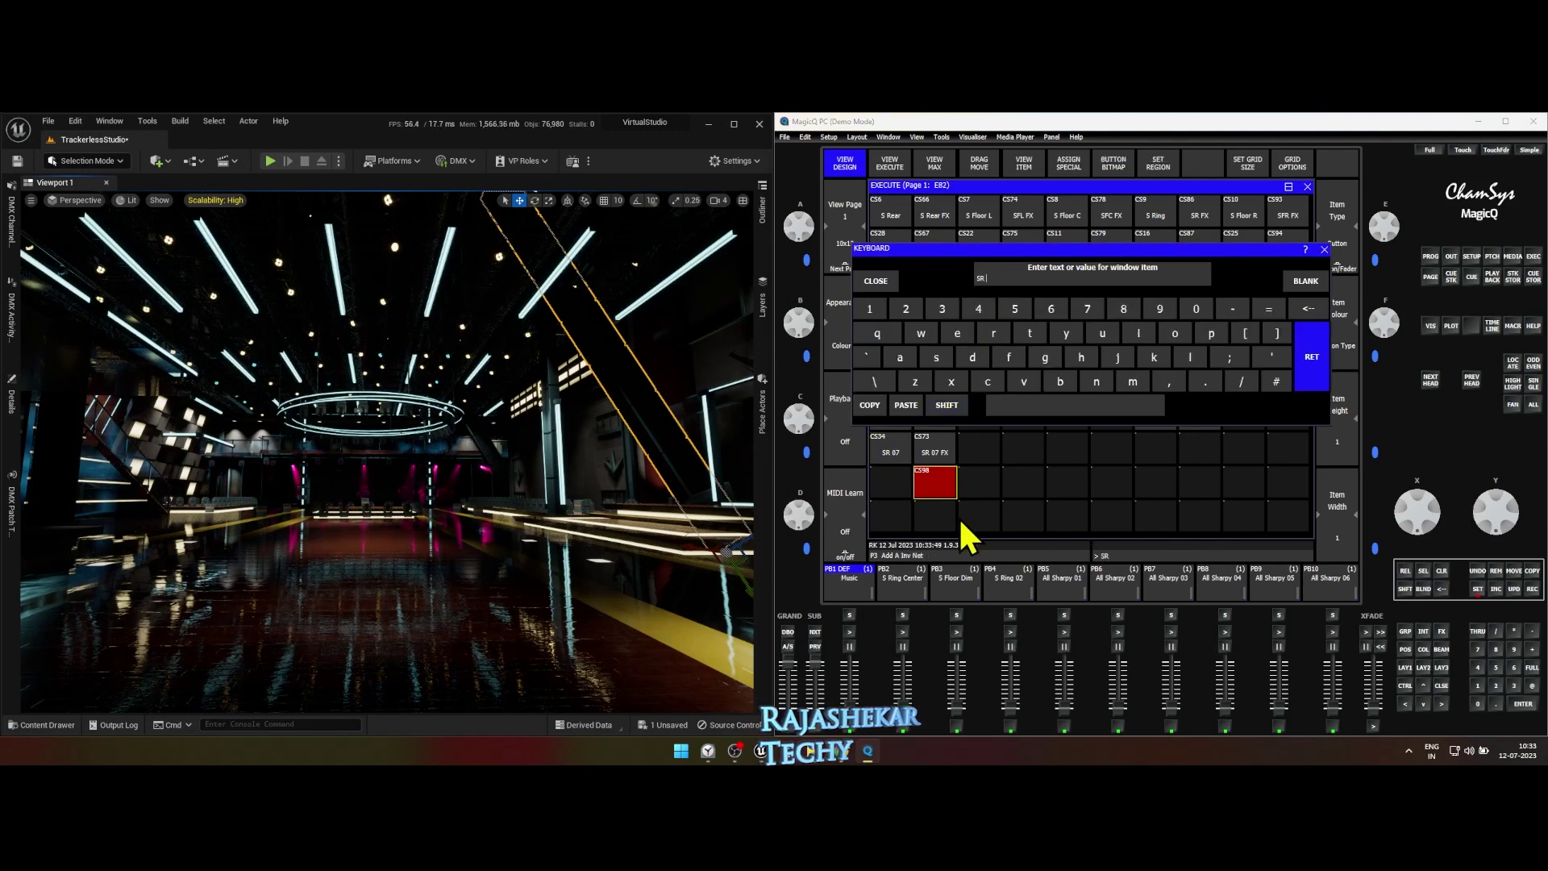
pyautogui.write(' 07 FX2')
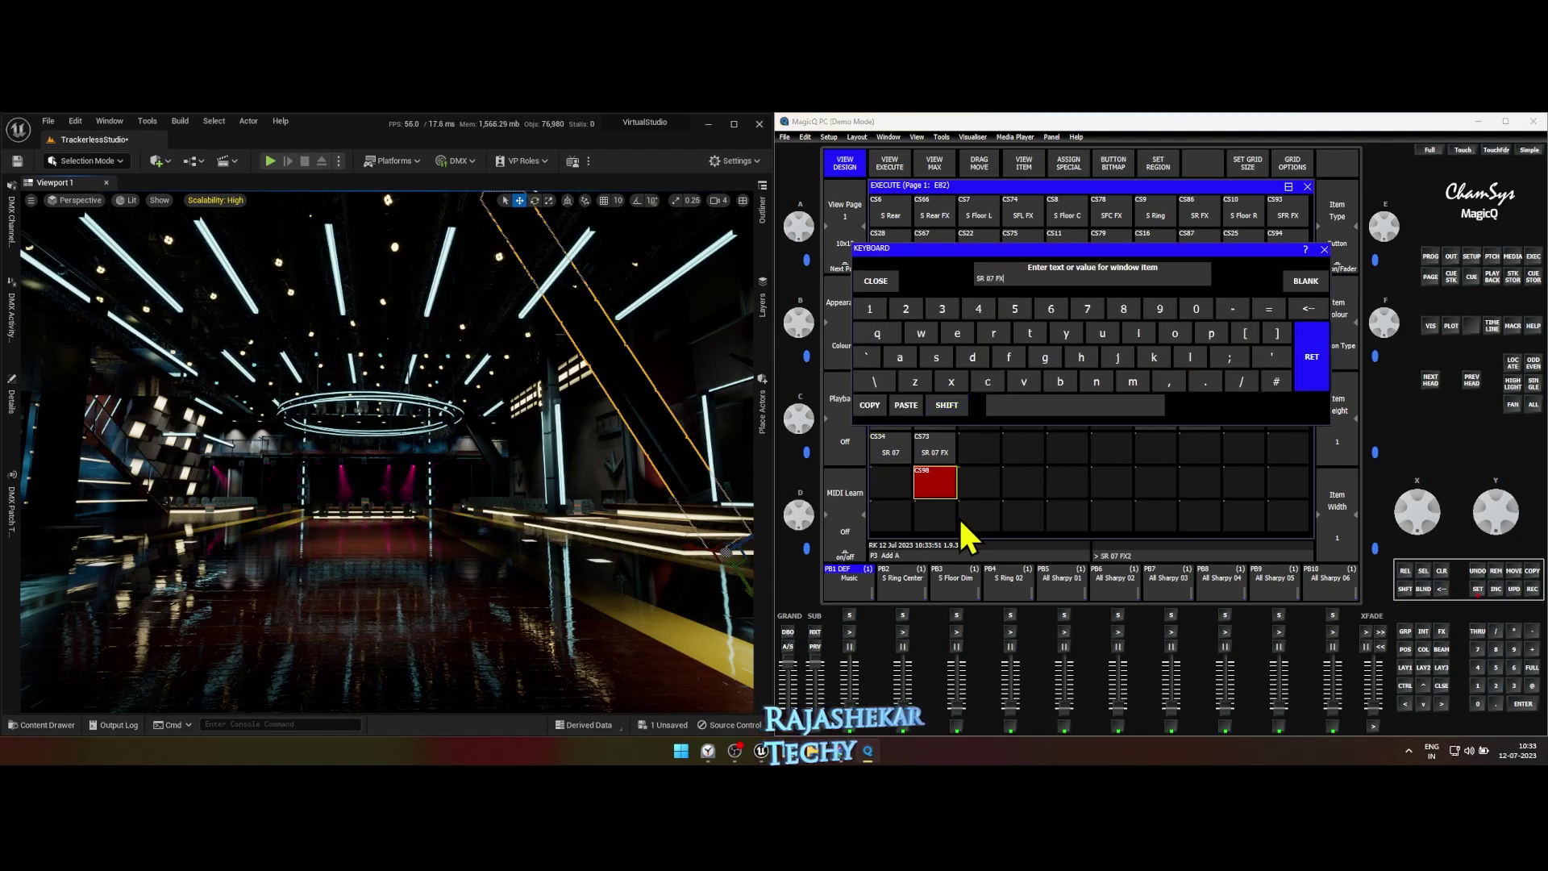
pyautogui.press('Return')
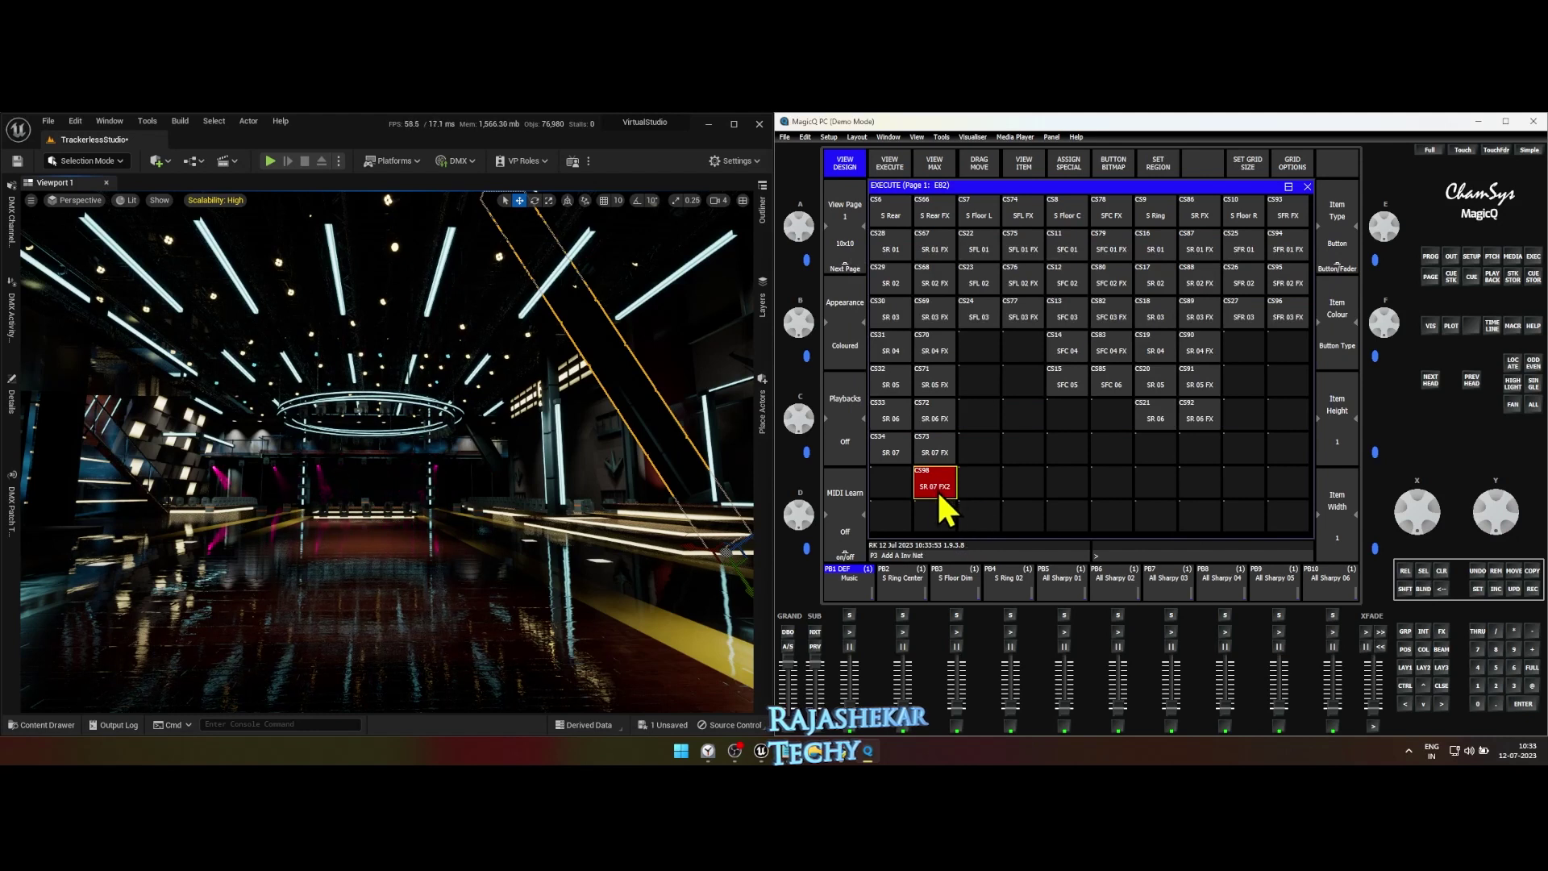
# Toggle SR 07 FX on and off, and remove the SR 07 FX2 cue from the Execute grid
pyautogui.click(935, 443)
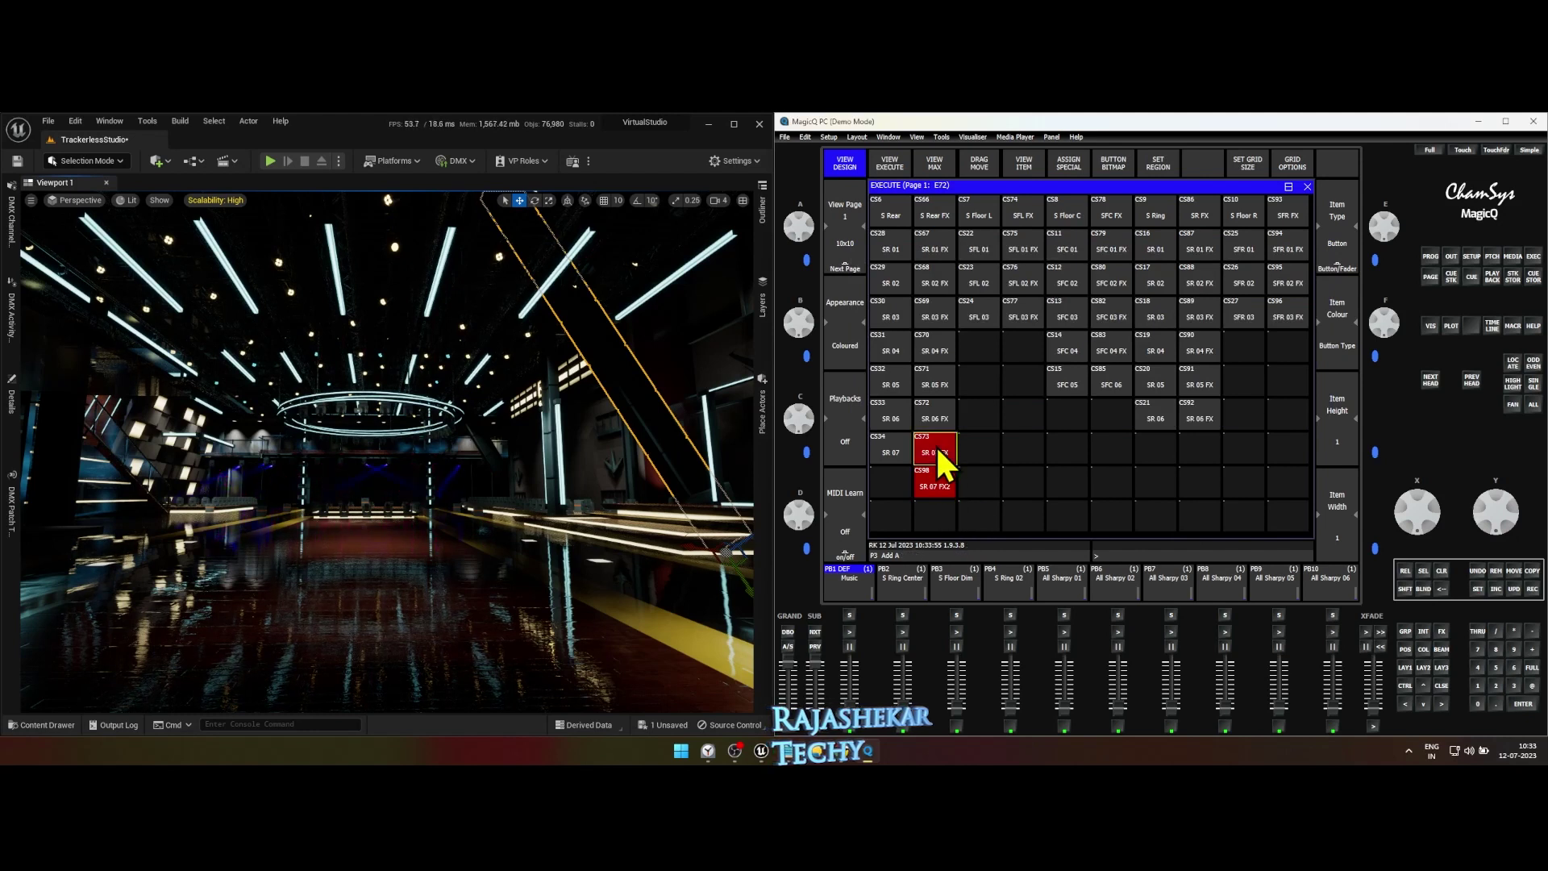
pyautogui.click(937, 447)
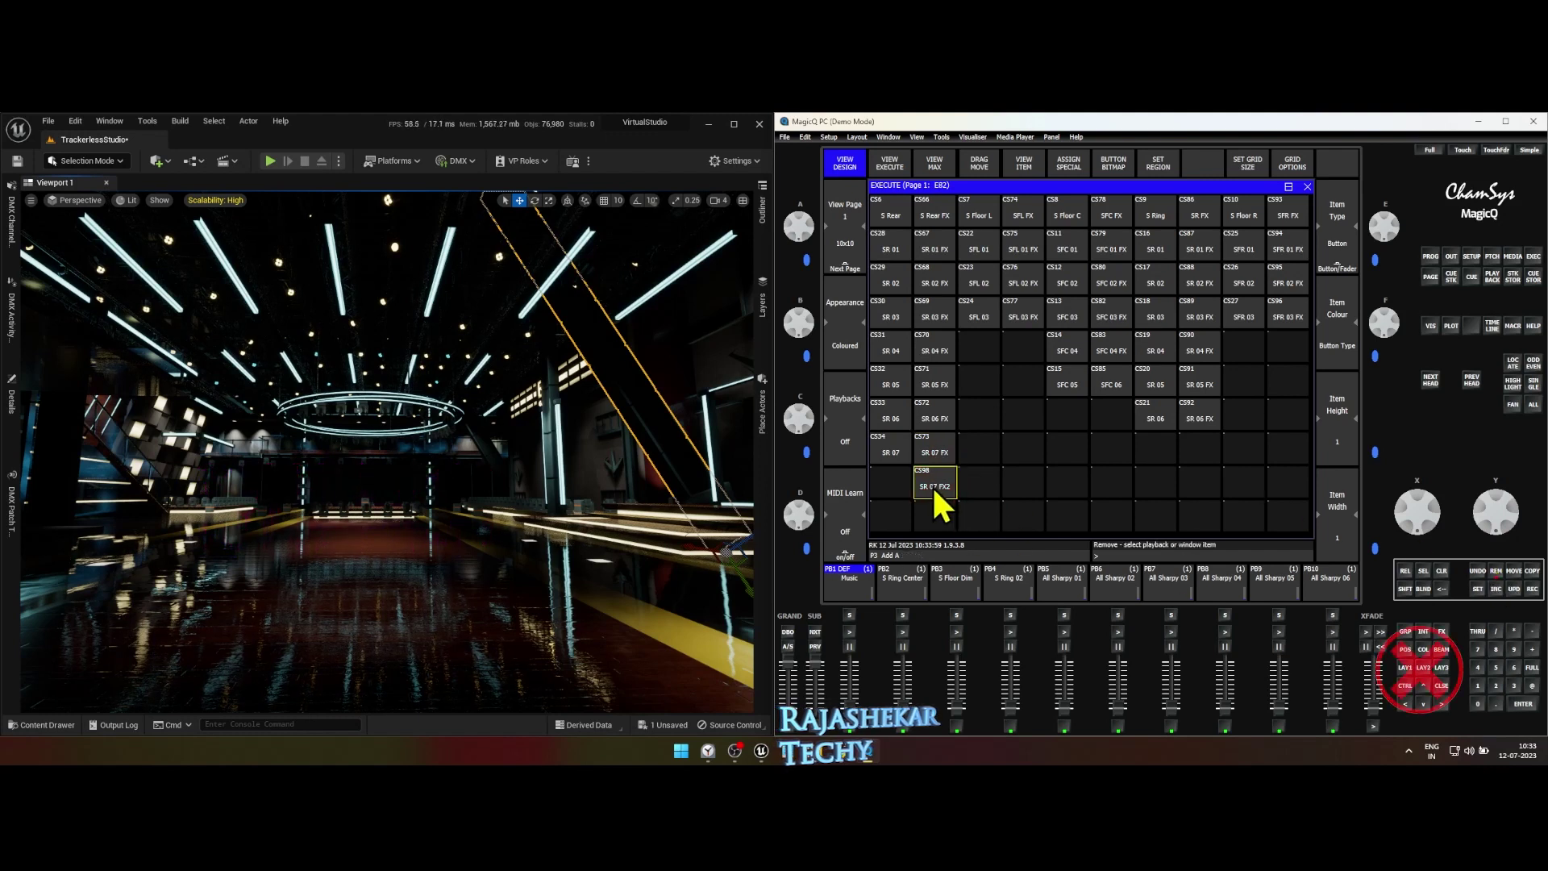
pyautogui.click(935, 492)
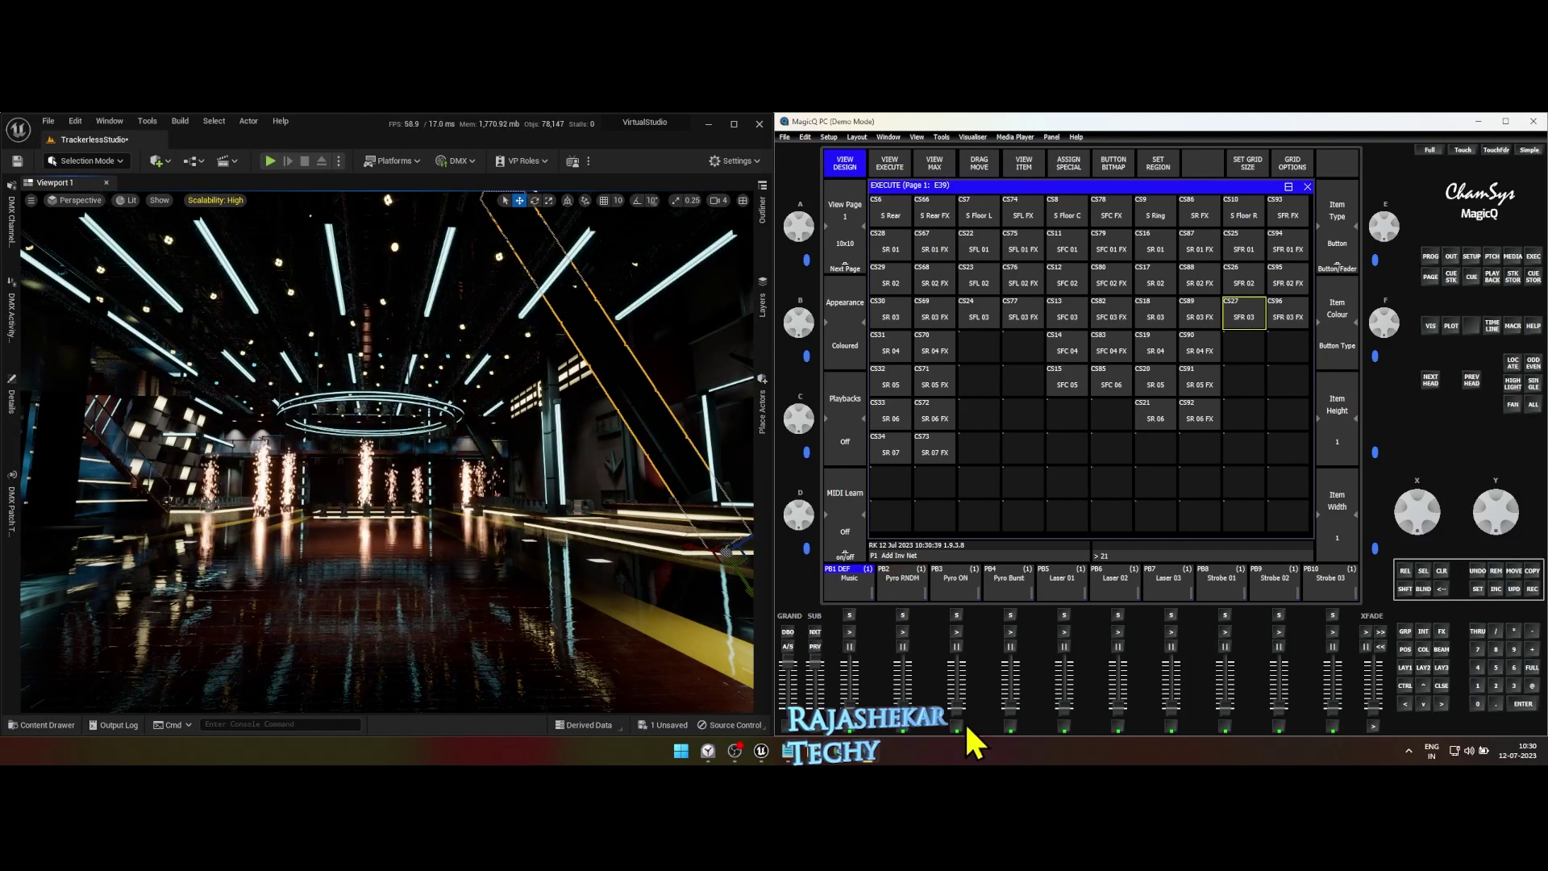
# Run the Laser and Strobe 01 to 03 playbacks on the first playback page and switch to the next page
pyautogui.moveTo(1065, 706)
pyautogui.mouseDown()
pyautogui.moveTo(1062, 639)
pyautogui.moveTo(1064, 708)
pyautogui.mouseUp()
pyautogui.moveTo(1171, 706); pyautogui.dragTo(1171, 645)
pyautogui.moveTo(1171, 645); pyautogui.dragTo(1223, 632)
pyautogui.moveTo(1223, 632); pyautogui.dragTo(1277, 628)
pyautogui.moveTo(1277, 628); pyautogui.dragTo(1328, 608)
pyautogui.moveTo(1328, 608); pyautogui.dragTo(1332, 710)
pyautogui.click(815, 633)
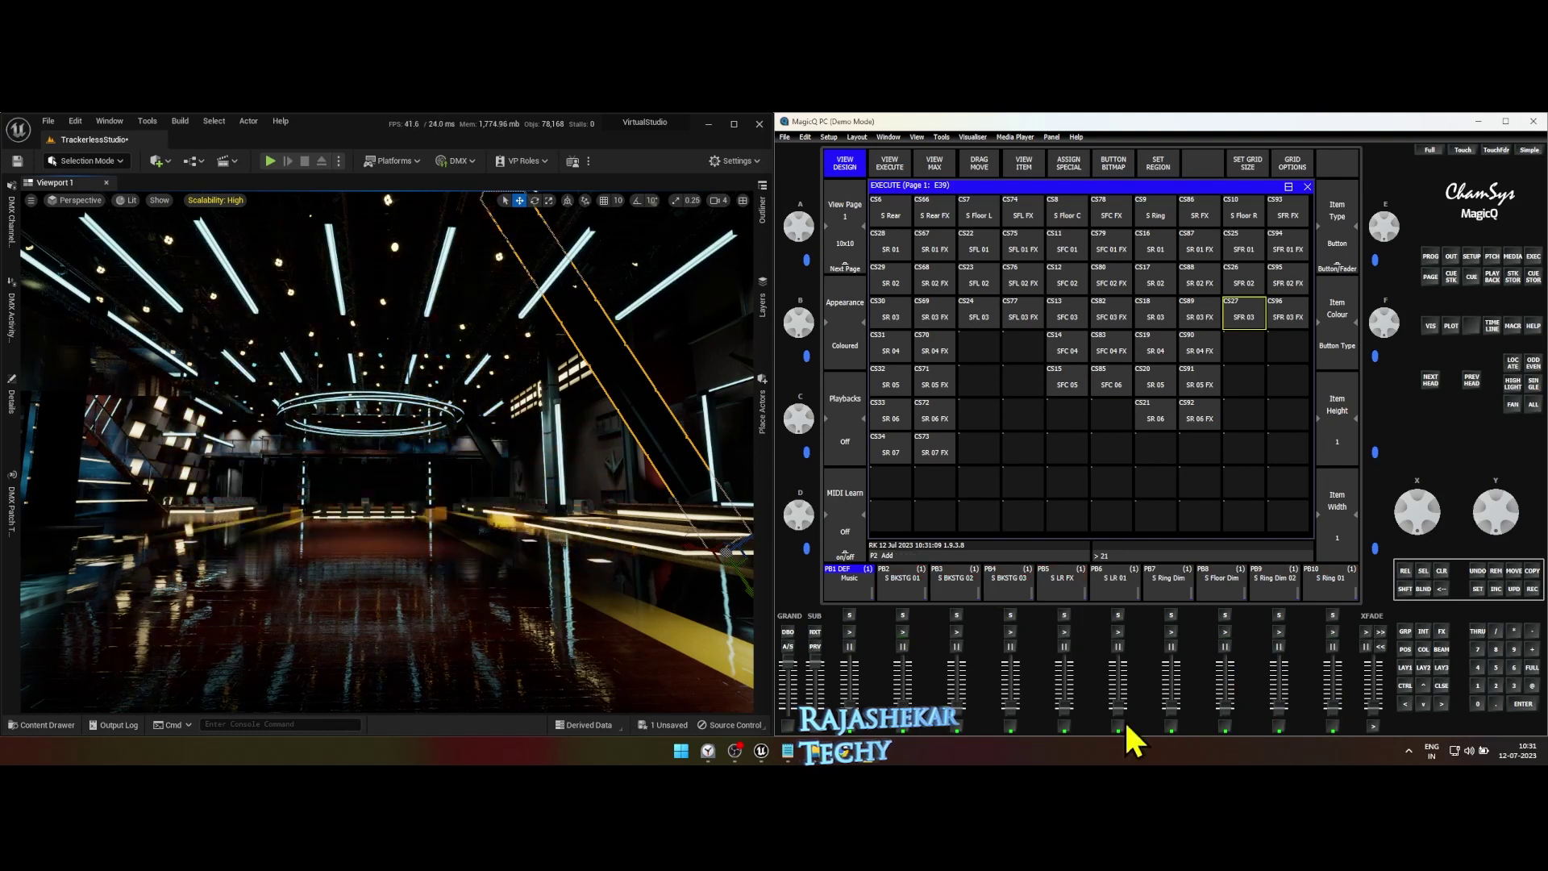
# Run S Ring 01, switch to playback page 3, and run its playbacks from S Ring Center through All Sharpy 06
pyautogui.moveTo(1335, 704)
pyautogui.mouseDown()
pyautogui.moveTo(1333, 629)
pyautogui.moveTo(1332, 709)
pyautogui.mouseUp()
pyautogui.click(815, 633)
pyautogui.moveTo(902, 708); pyautogui.dragTo(957, 629)
pyautogui.moveTo(956, 629); pyautogui.dragTo(1010, 710)
pyautogui.moveTo(1064, 708)
pyautogui.mouseDown()
pyautogui.moveTo(1067, 599)
pyautogui.moveTo(1065, 709)
pyautogui.mouseUp()
pyautogui.click(1119, 632)
pyautogui.click(1171, 632)
pyautogui.click(1225, 630)
pyautogui.moveTo(1279, 708)
pyautogui.mouseDown()
pyautogui.moveTo(1279, 635)
pyautogui.moveTo(1279, 709)
pyautogui.mouseUp()
pyautogui.moveTo(1333, 708); pyautogui.dragTo(1331, 615)
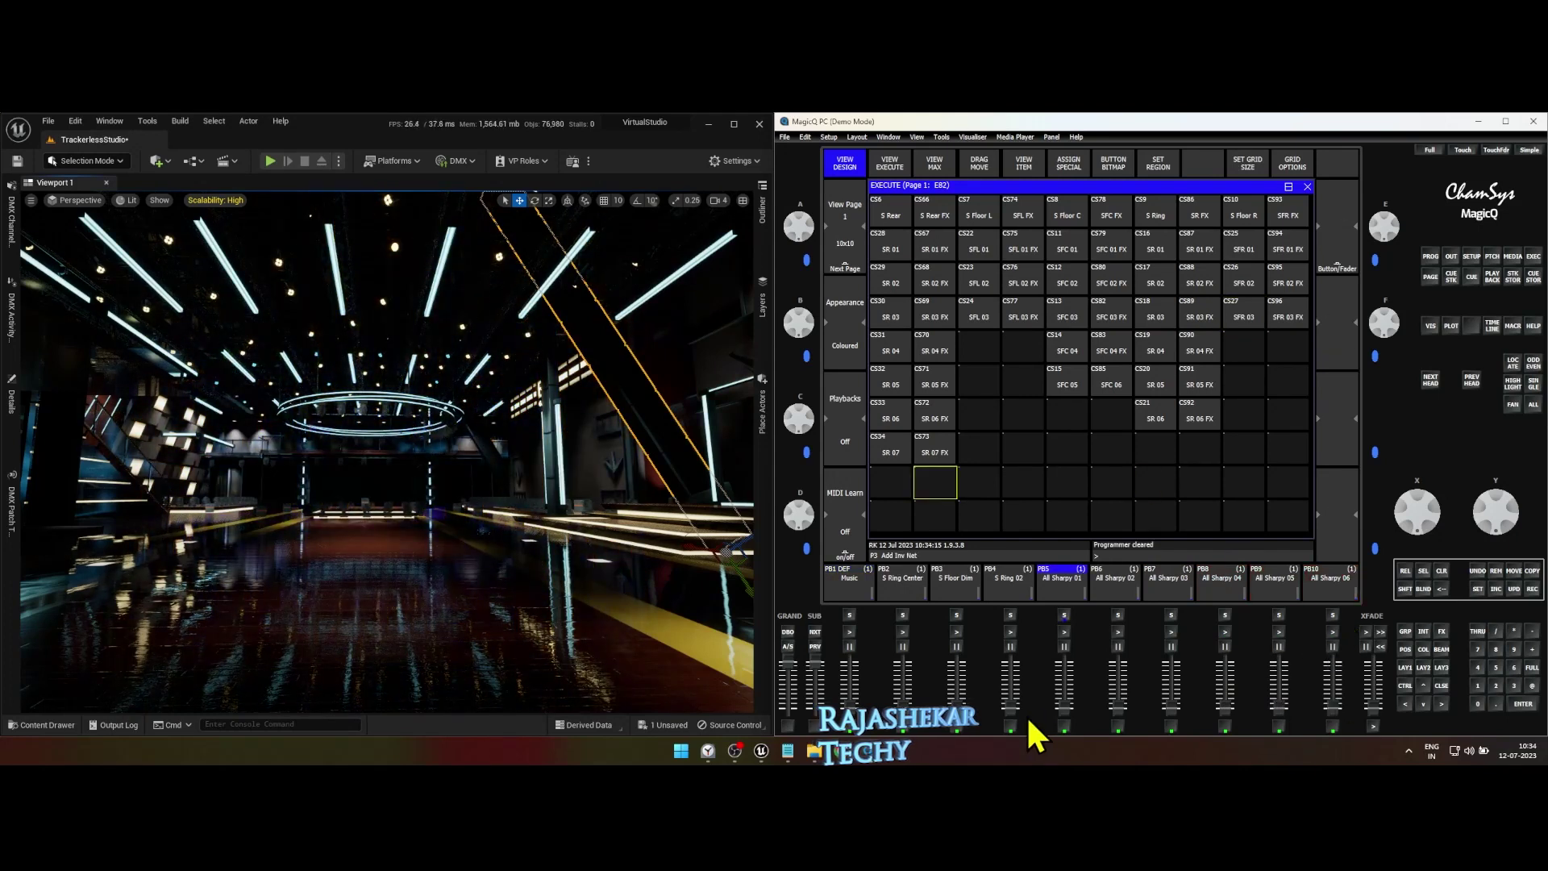
# Include the S Ring 02 playback in the programmer and update it with the Green colour palette
pyautogui.click(1016, 717)
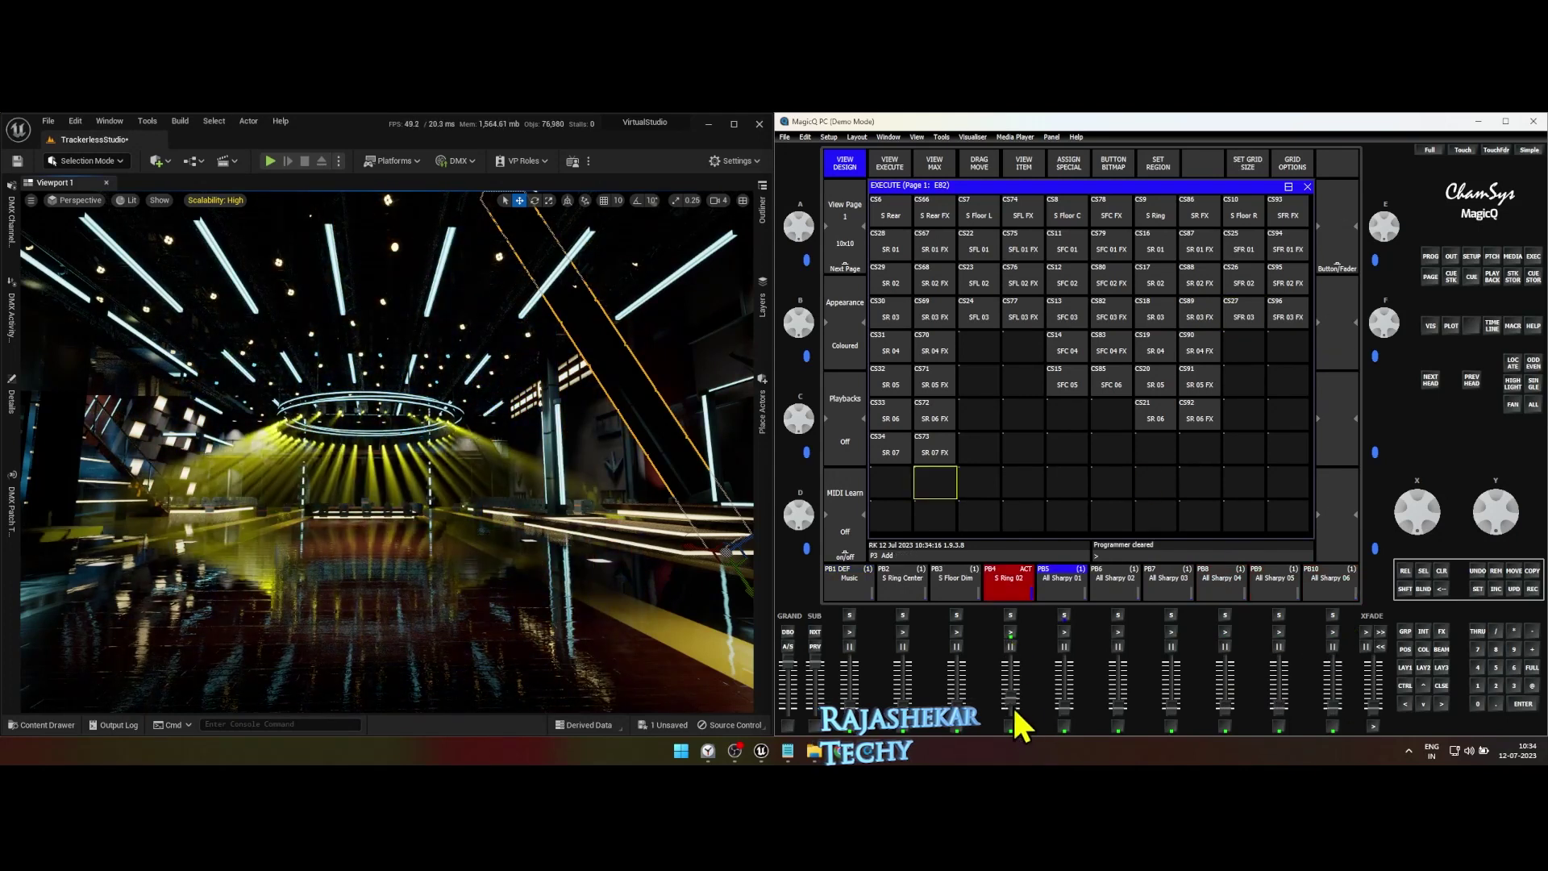
pyautogui.click(1496, 589)
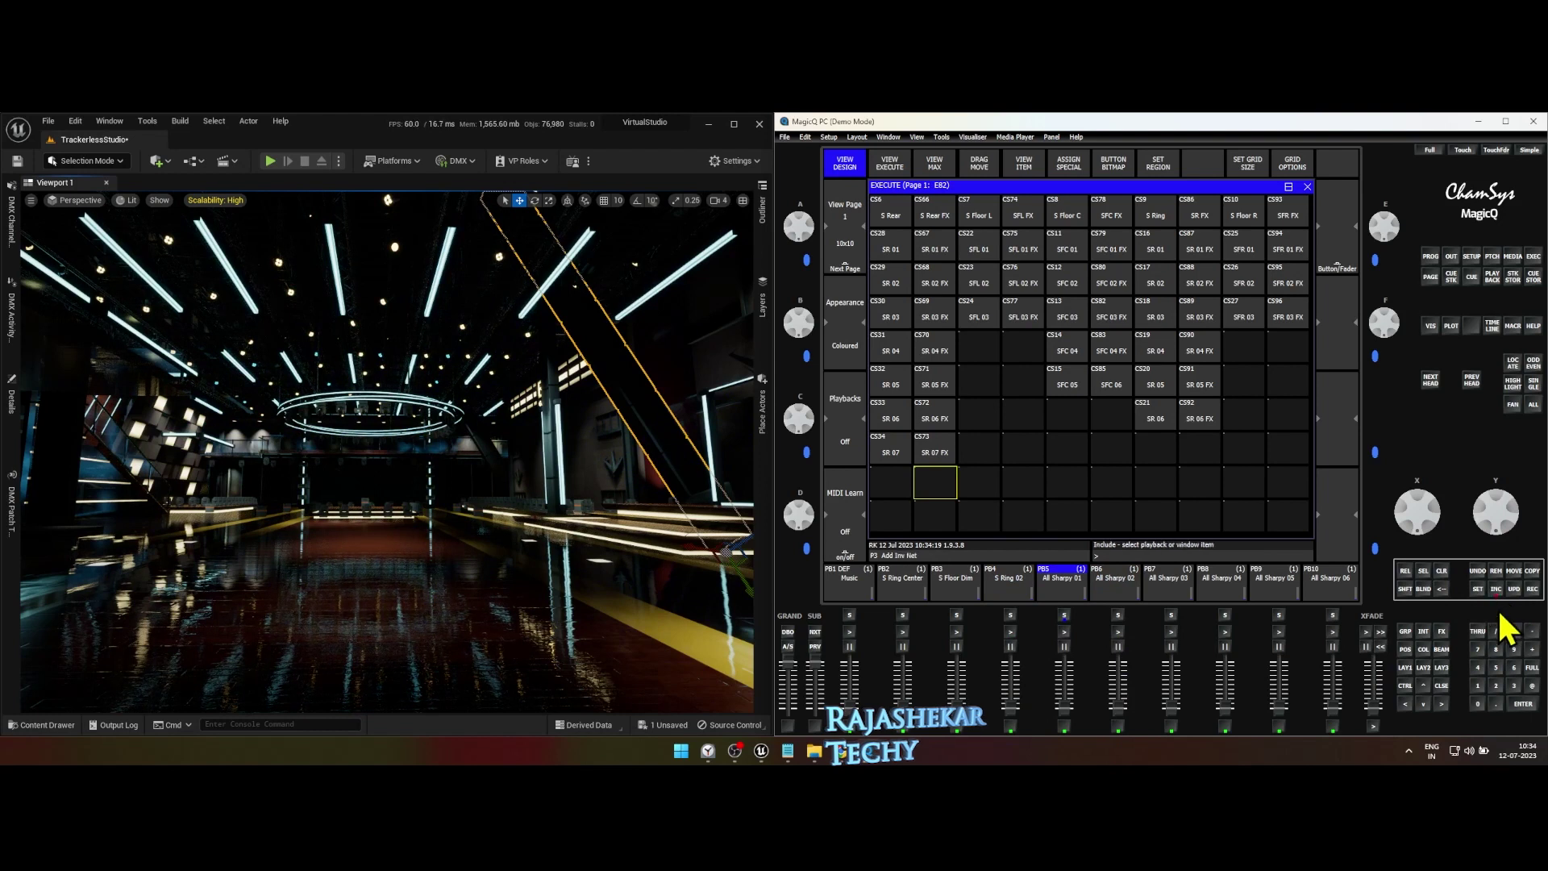
pyautogui.click(1009, 578)
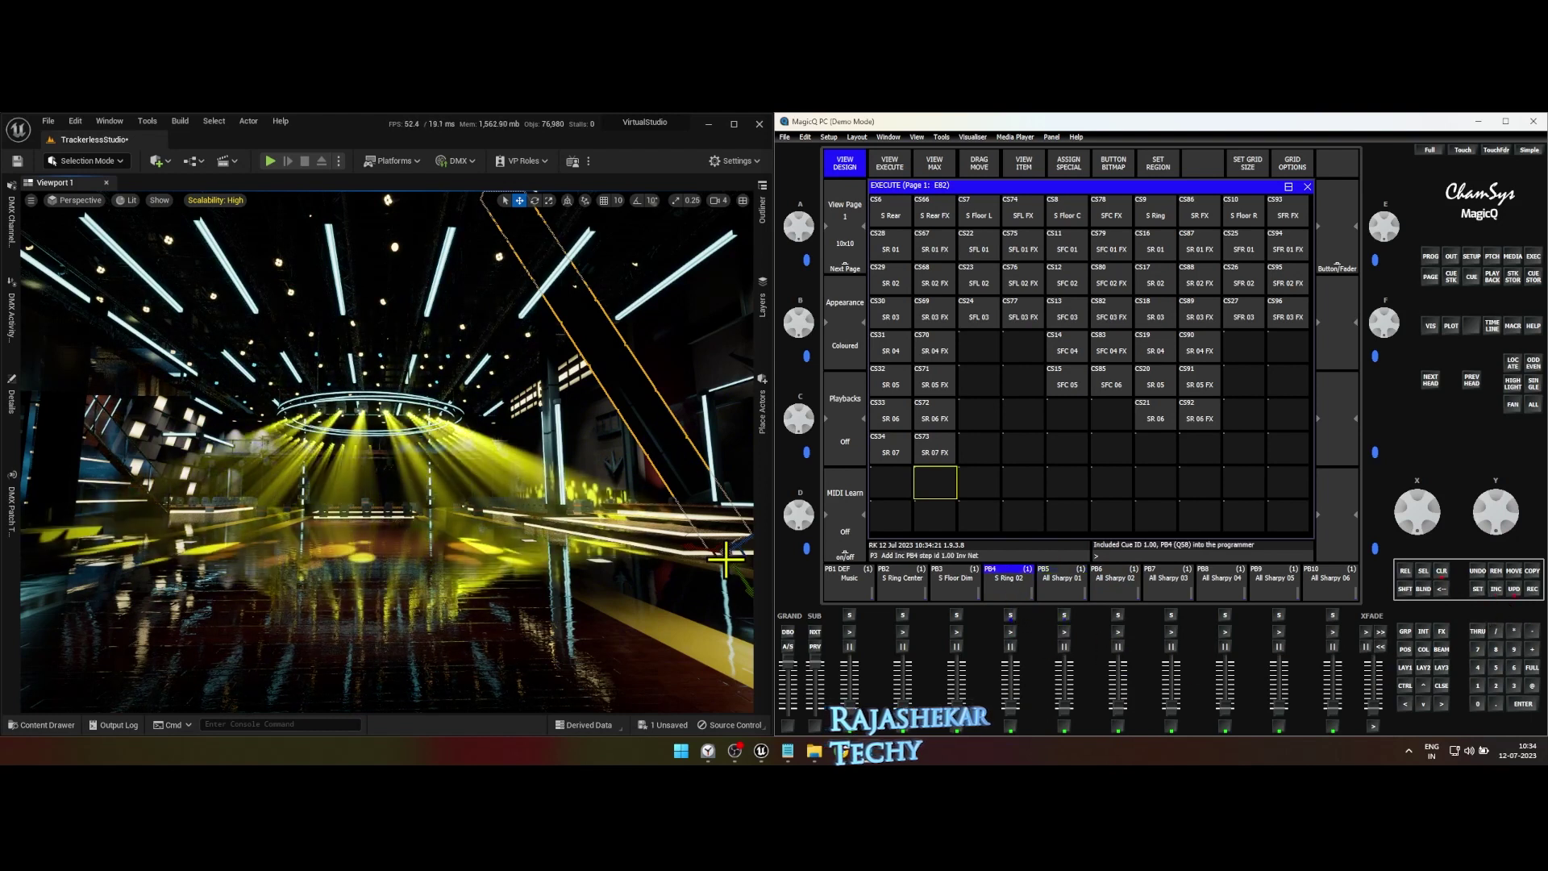
pyautogui.click(1423, 668)
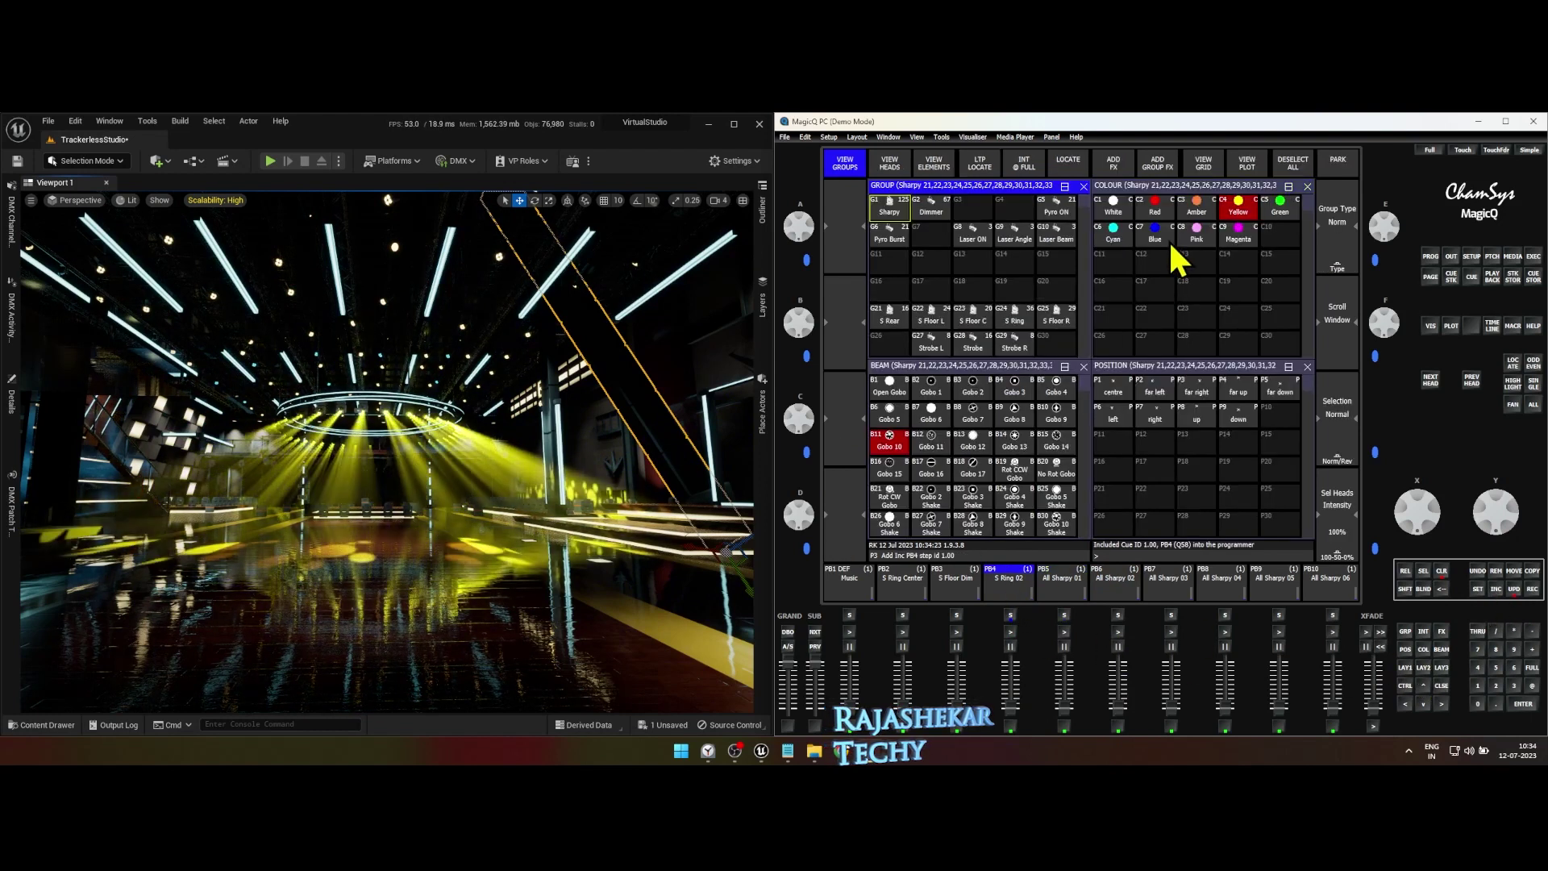
pyautogui.click(1279, 211)
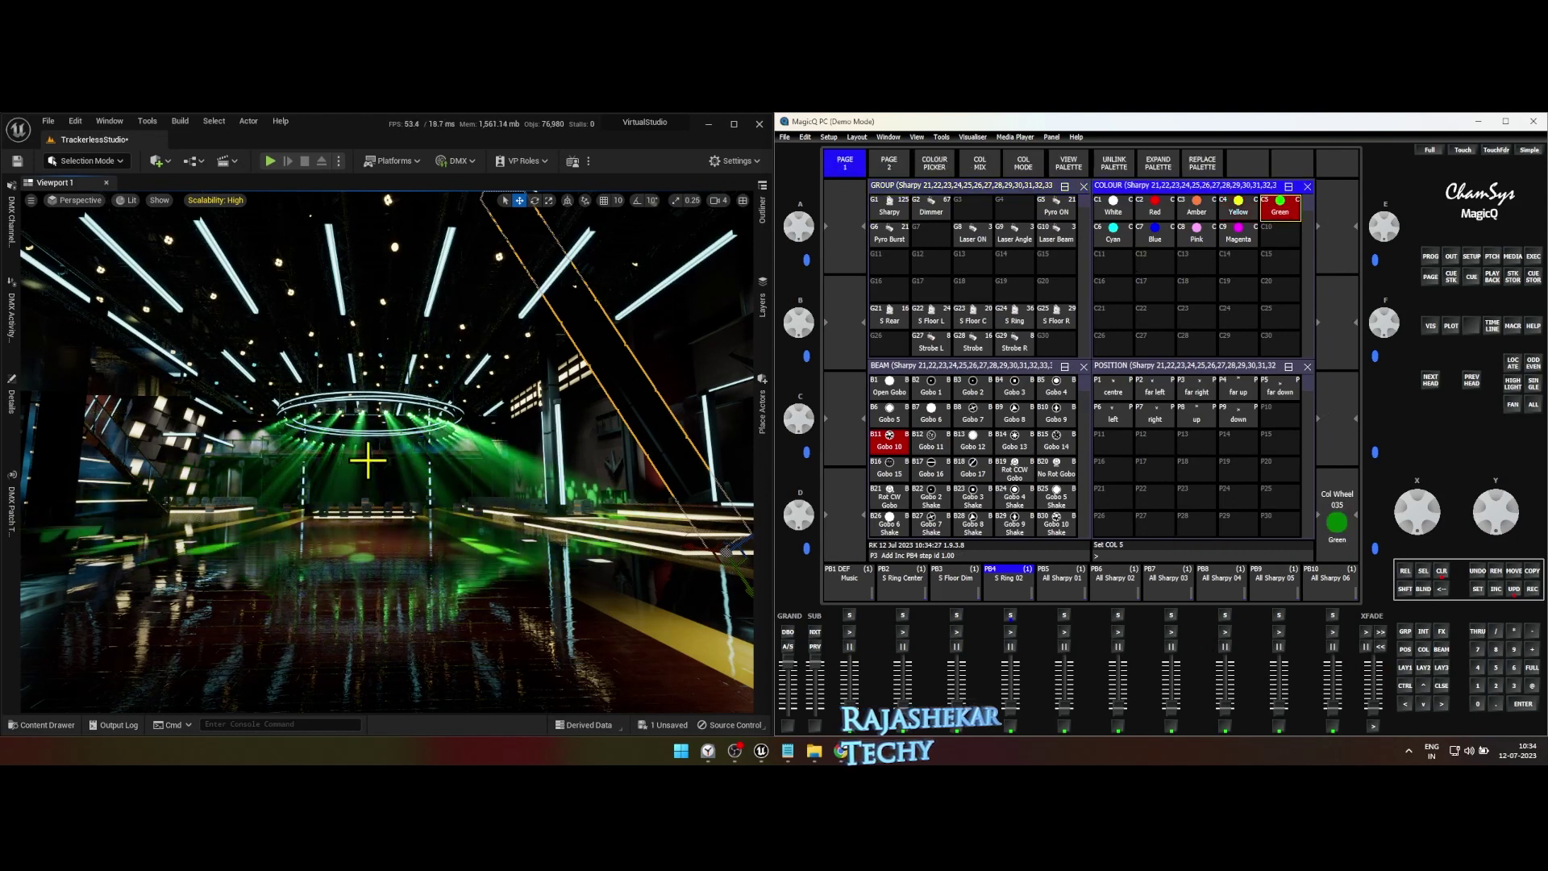
pyautogui.click(1515, 589)
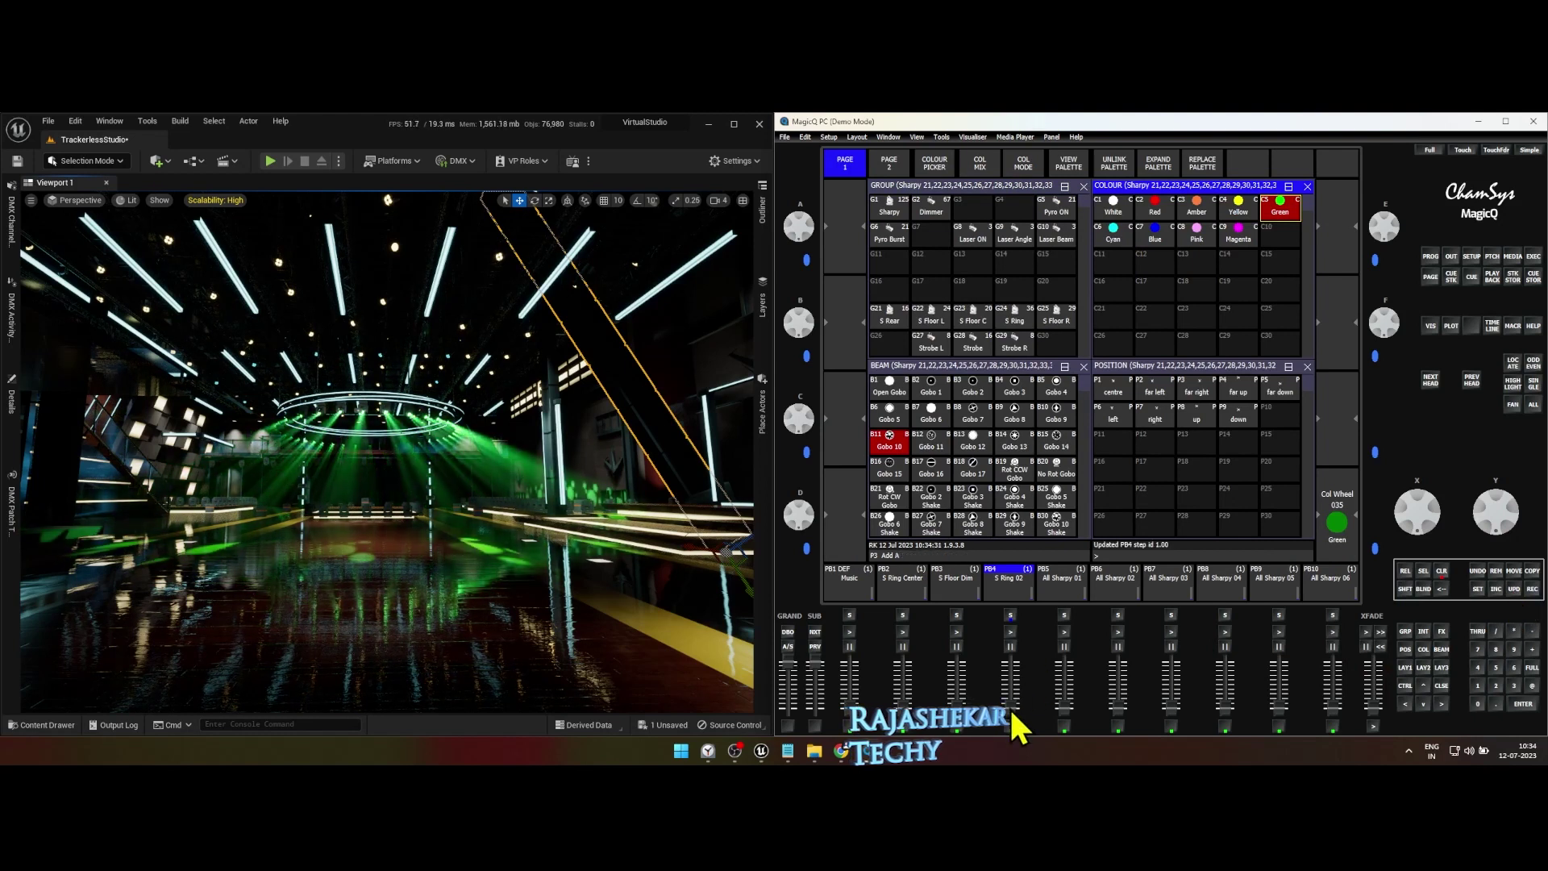
# Clear the programmer and test the updated S Ring 02 playback by raising and lowering its fader
pyautogui.click(1442, 571)
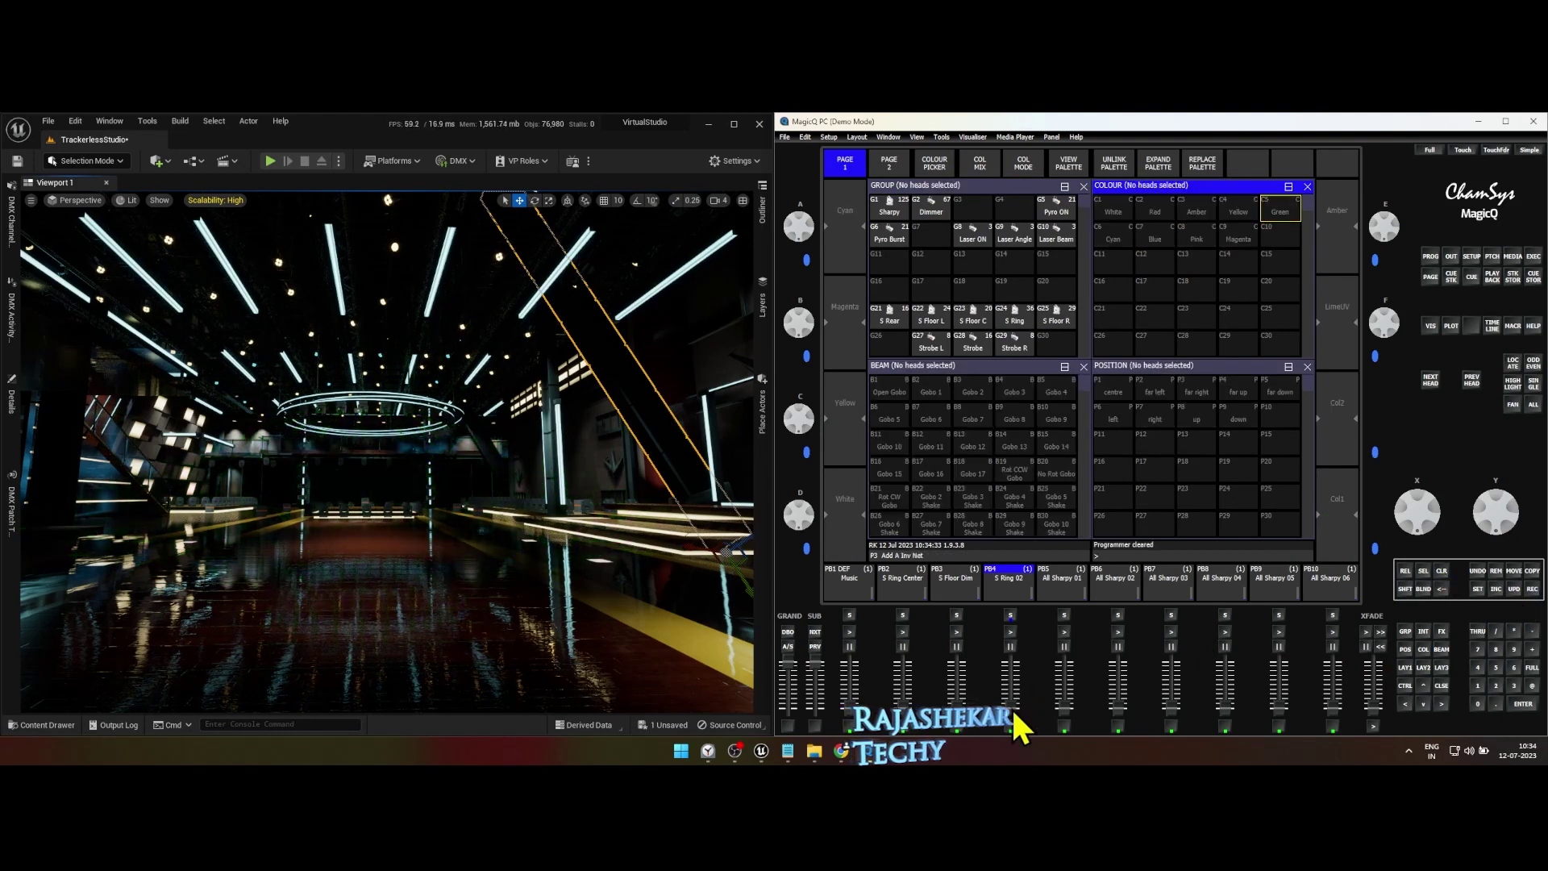
pyautogui.moveTo(1013, 677); pyautogui.dragTo(1012, 659)
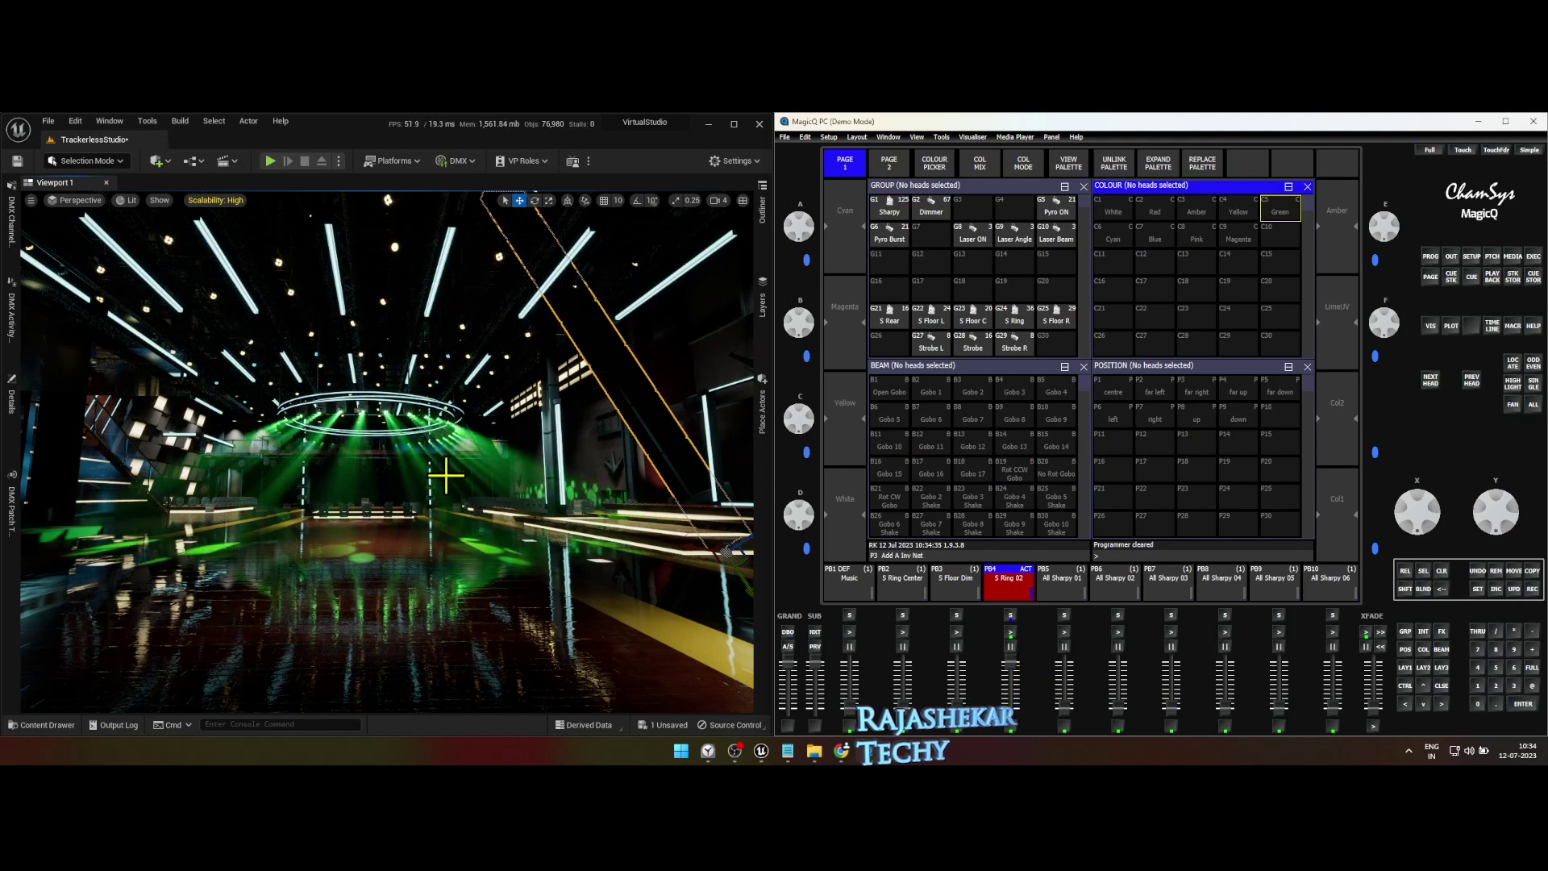
pyautogui.moveTo(1013, 662); pyautogui.dragTo(1026, 739)
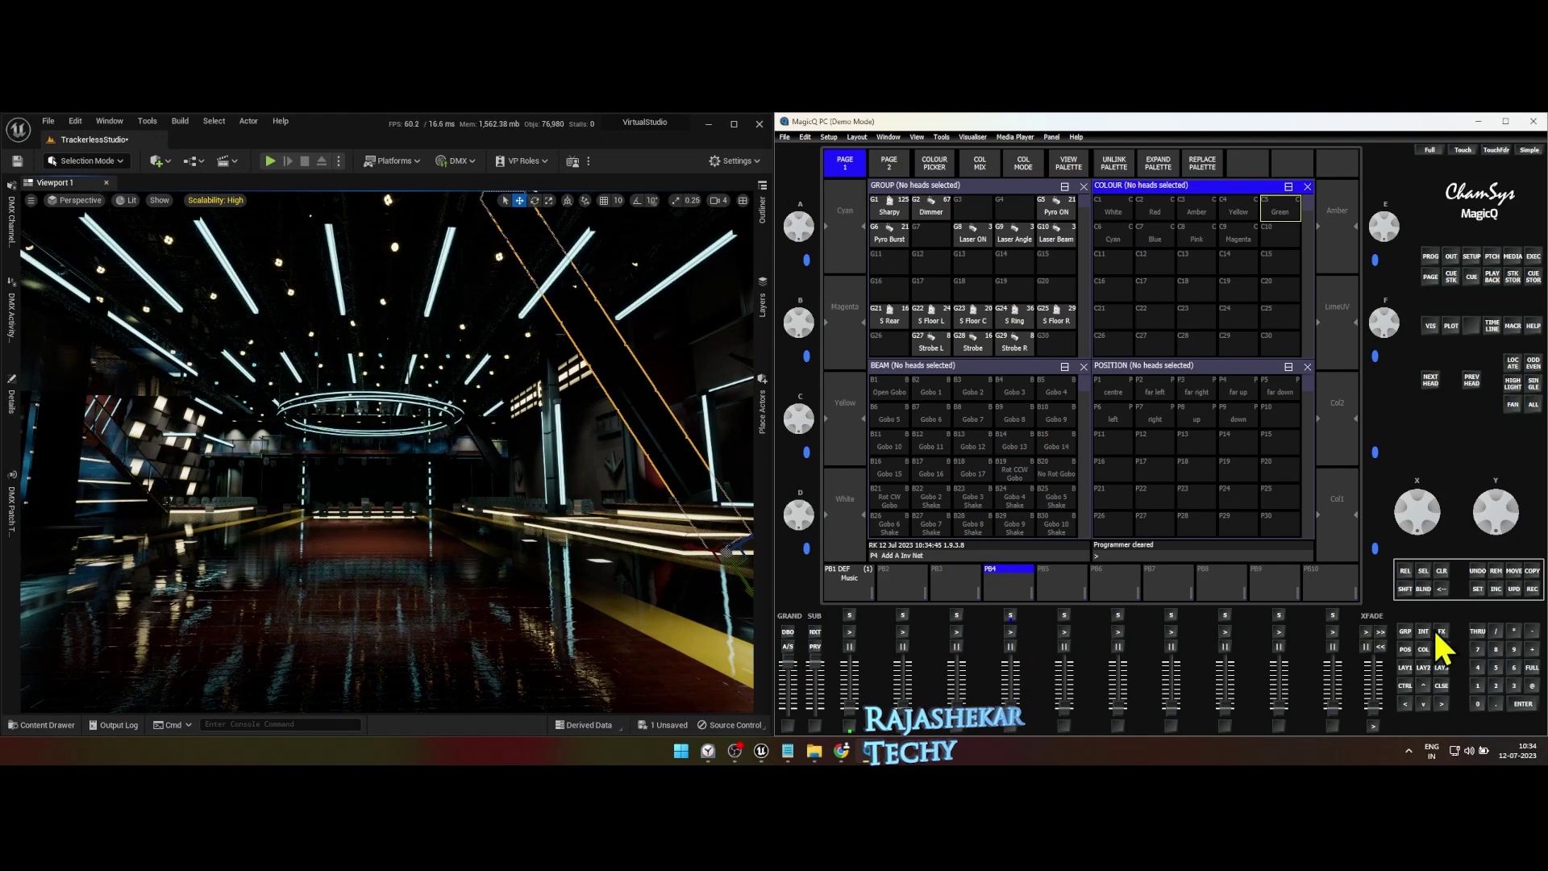
# Locate the S Ring group's heads and give them the Cyan colour and Gobo 10
pyautogui.click(1021, 327)
pyautogui.click(1512, 363)
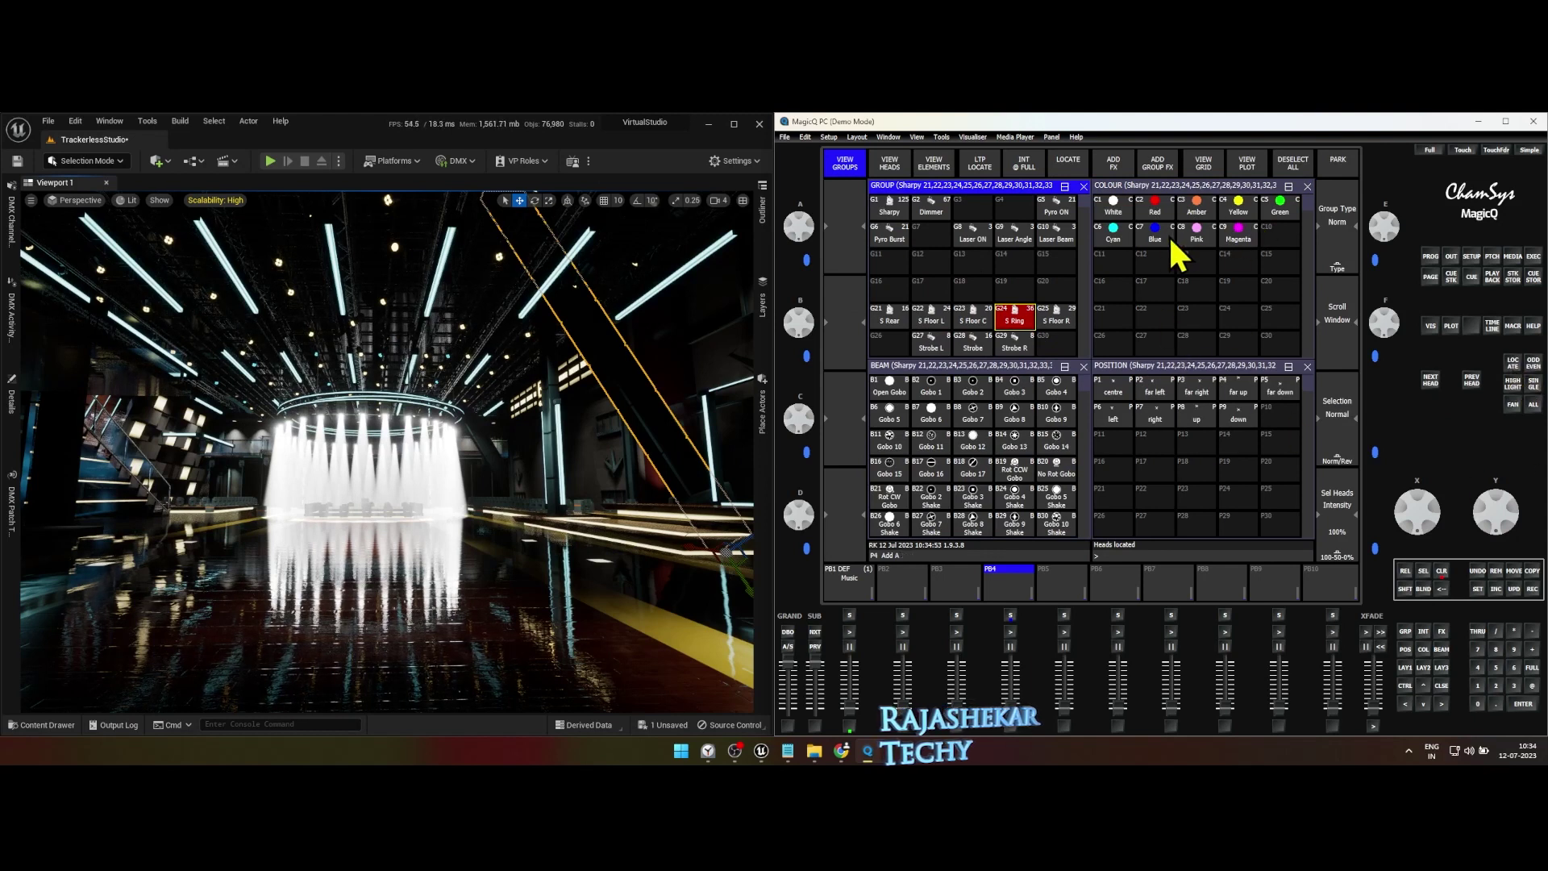
pyautogui.click(1116, 236)
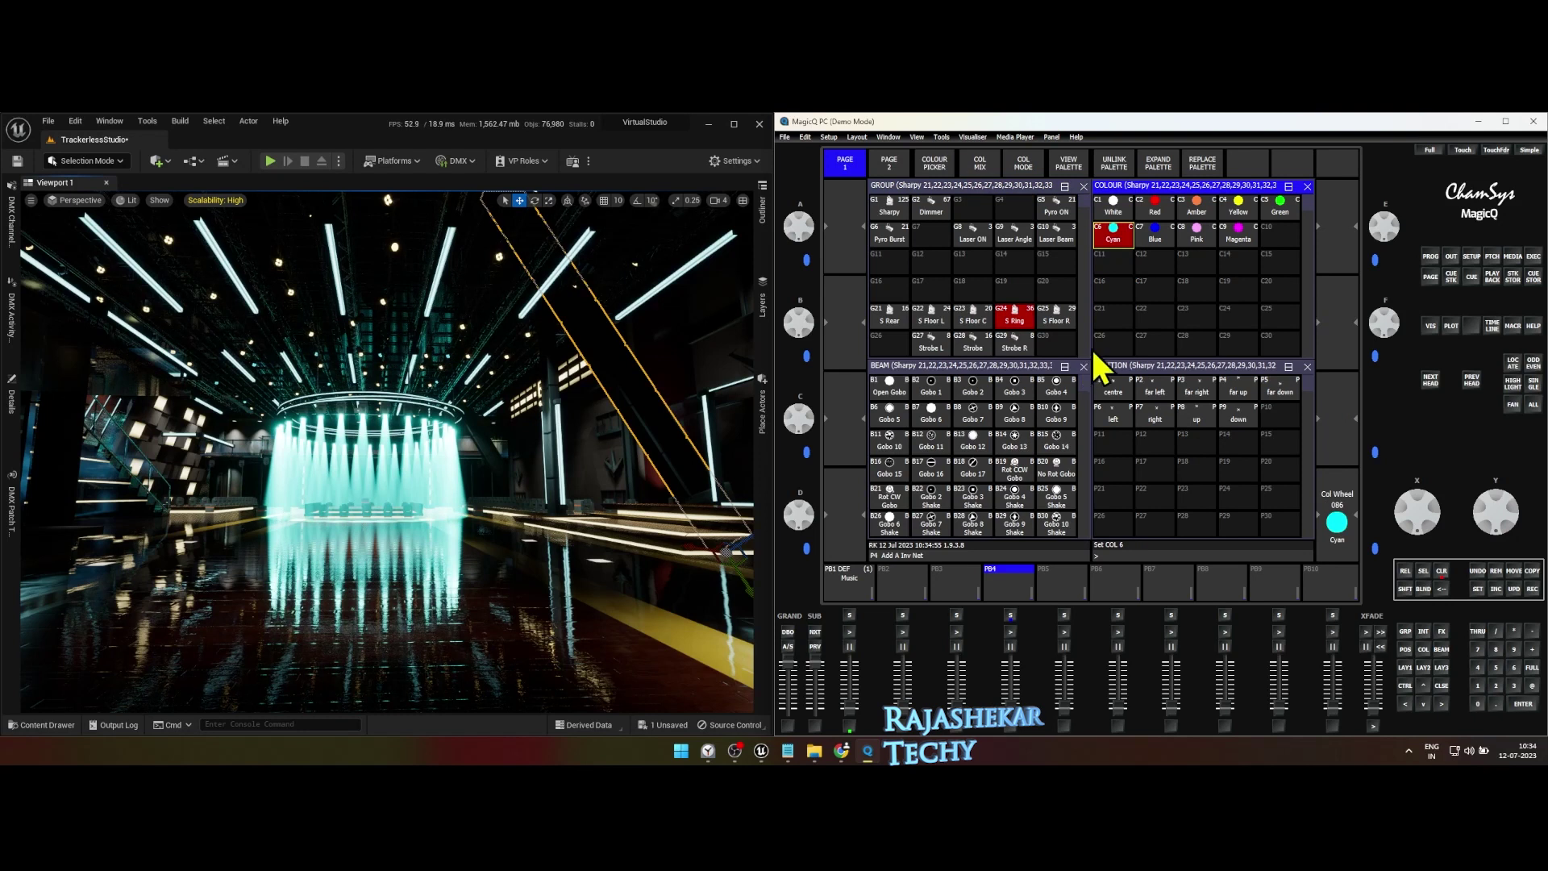
pyautogui.click(888, 443)
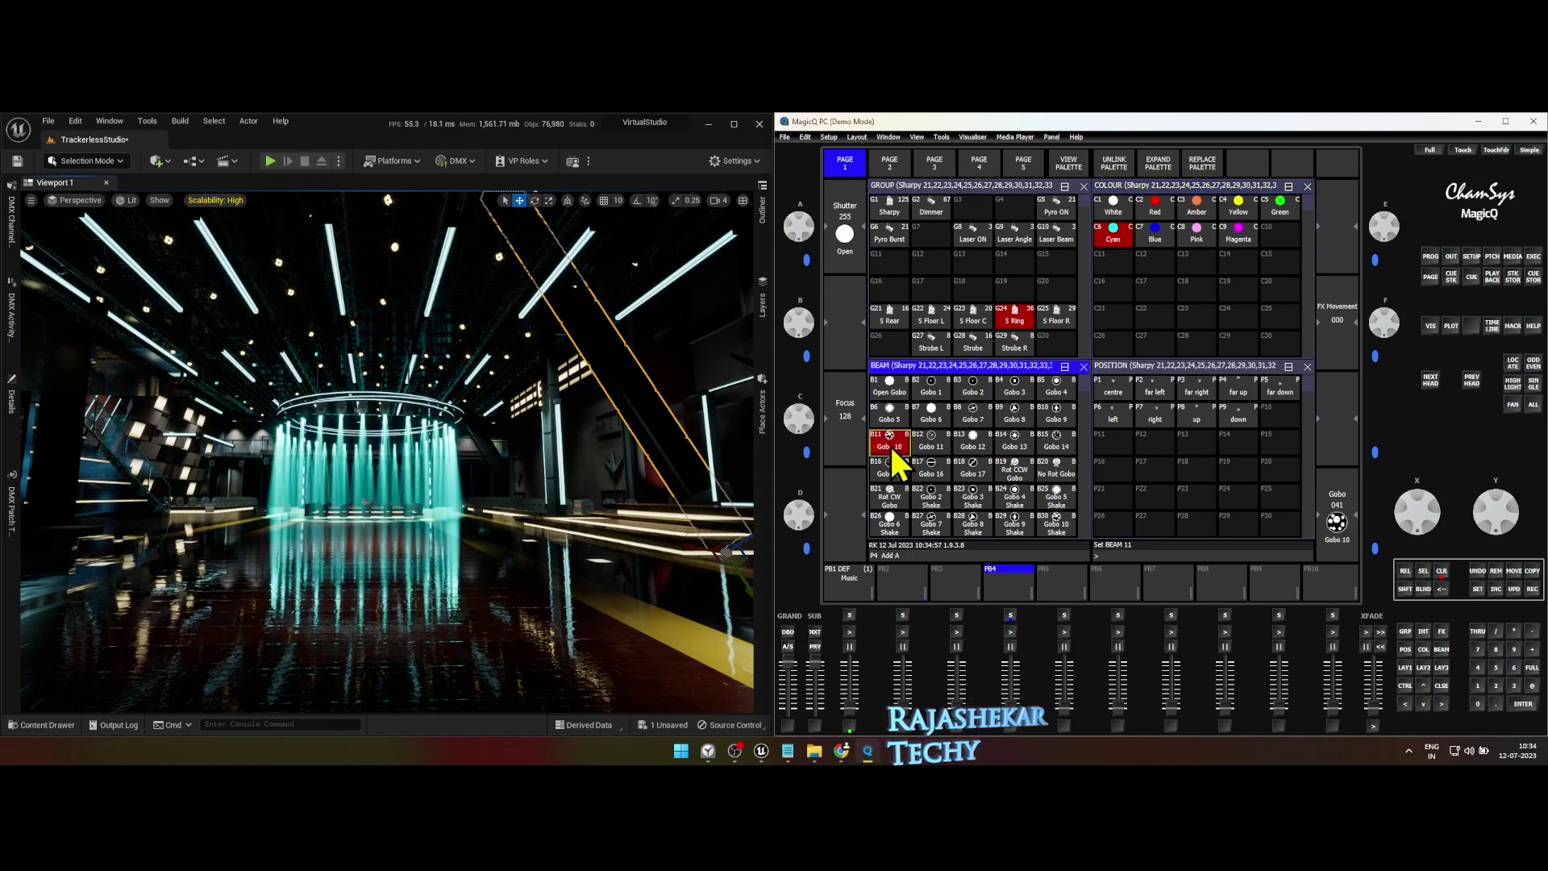
# Add a Dim Chase effect to the S Ring heads and set its Add mode to Abs
pyautogui.click(1033, 186)
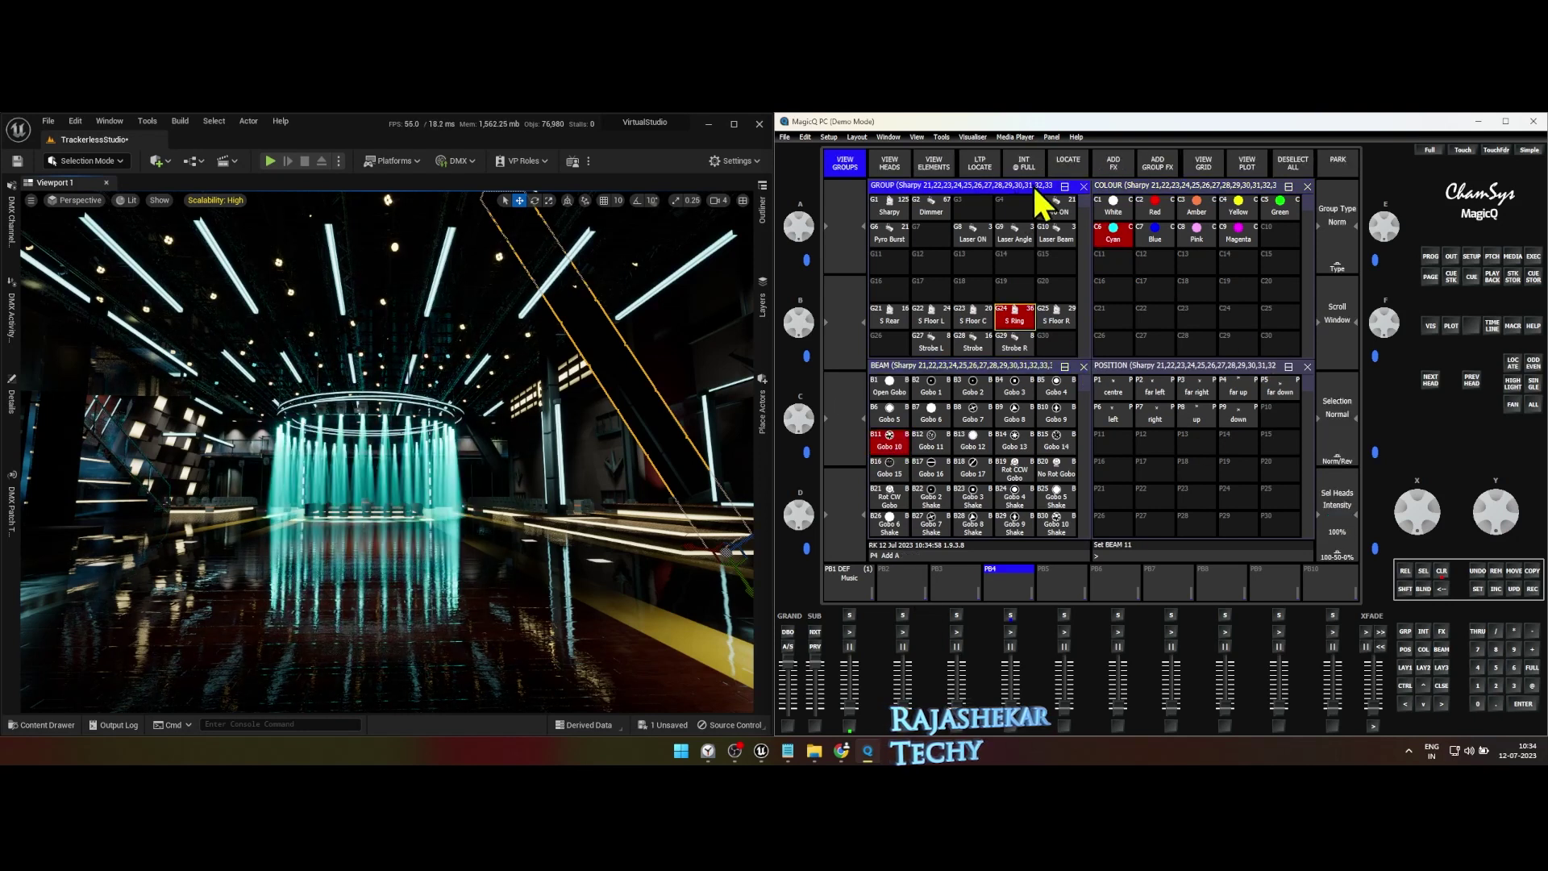
pyautogui.click(1112, 164)
pyautogui.click(945, 229)
pyautogui.click(896, 232)
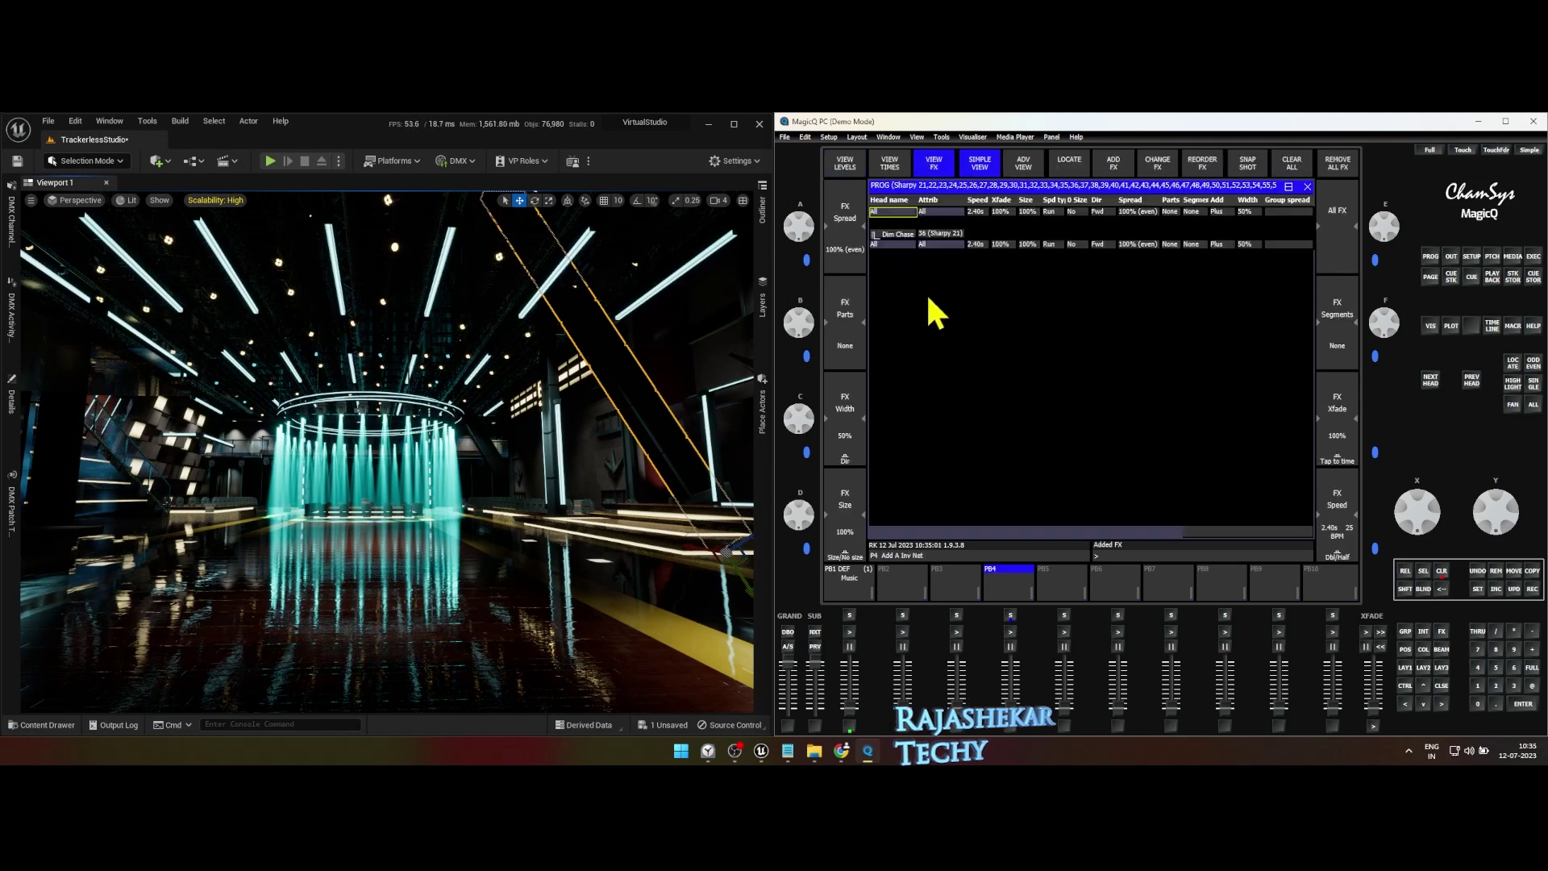
pyautogui.click(1222, 244)
pyautogui.click(1169, 240)
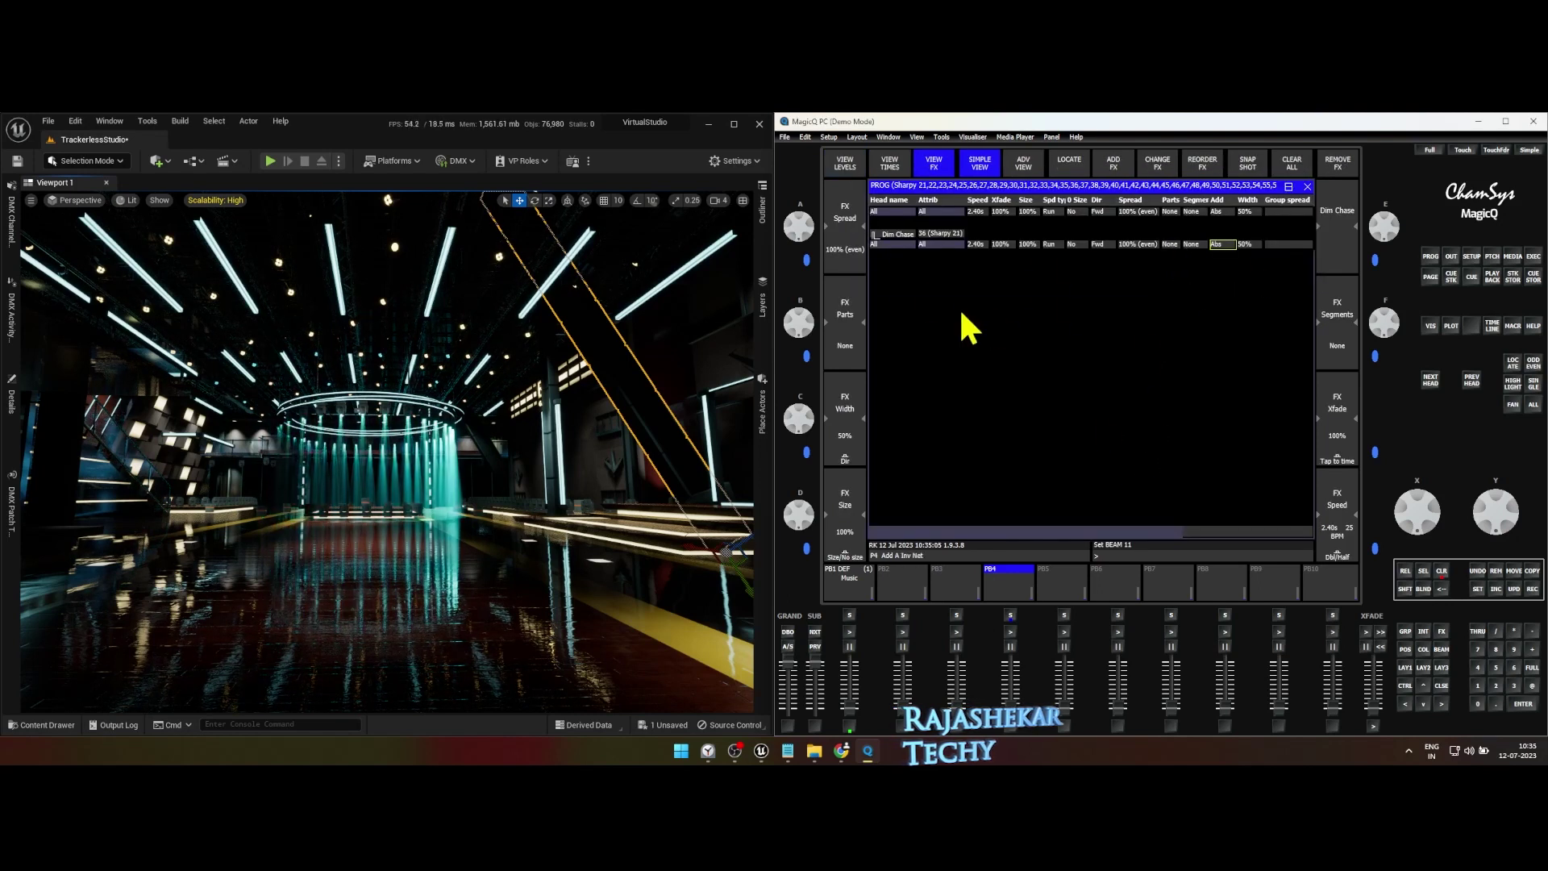
# Set the Dim Chase effect to a 1.00 s speed, Centre in direction and 25% crossfade
pyautogui.click(977, 243)
pyautogui.write('1')
pyautogui.press('Return')
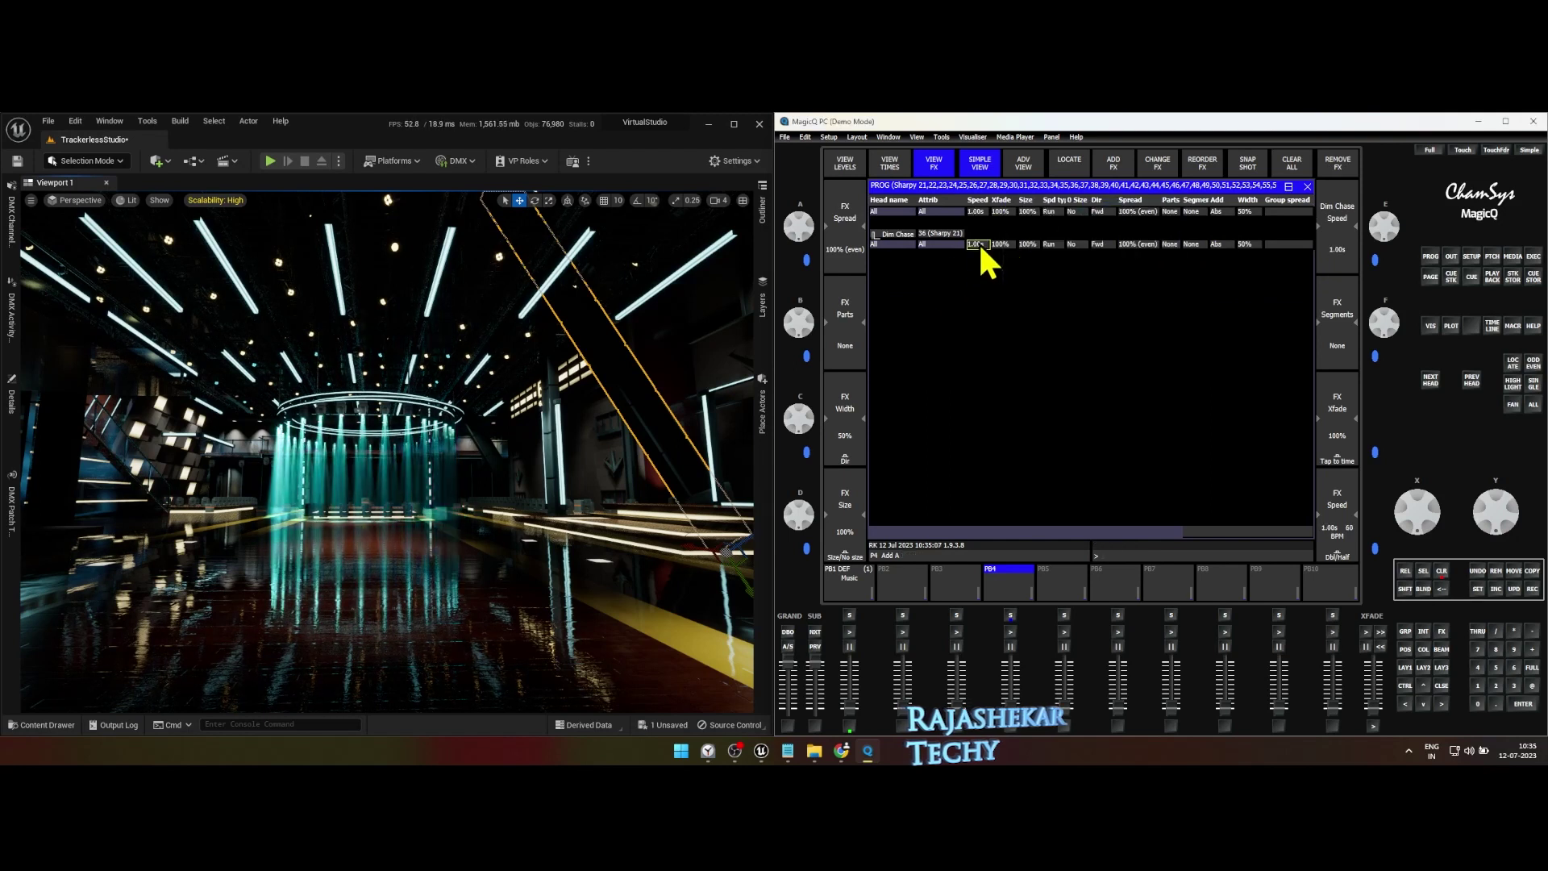
pyautogui.click(1096, 243)
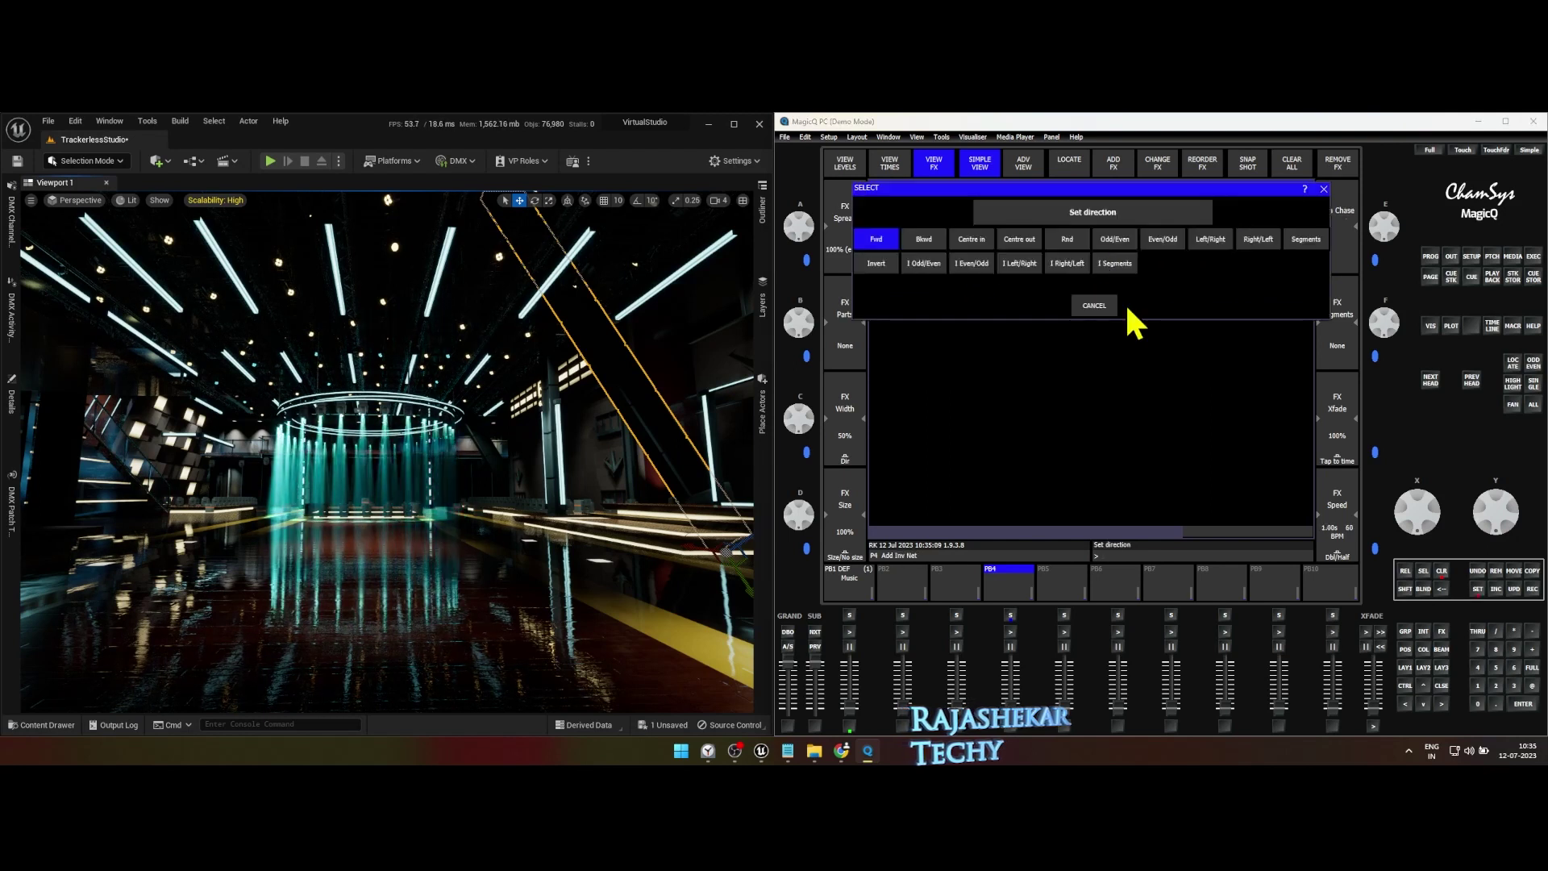
pyautogui.click(972, 244)
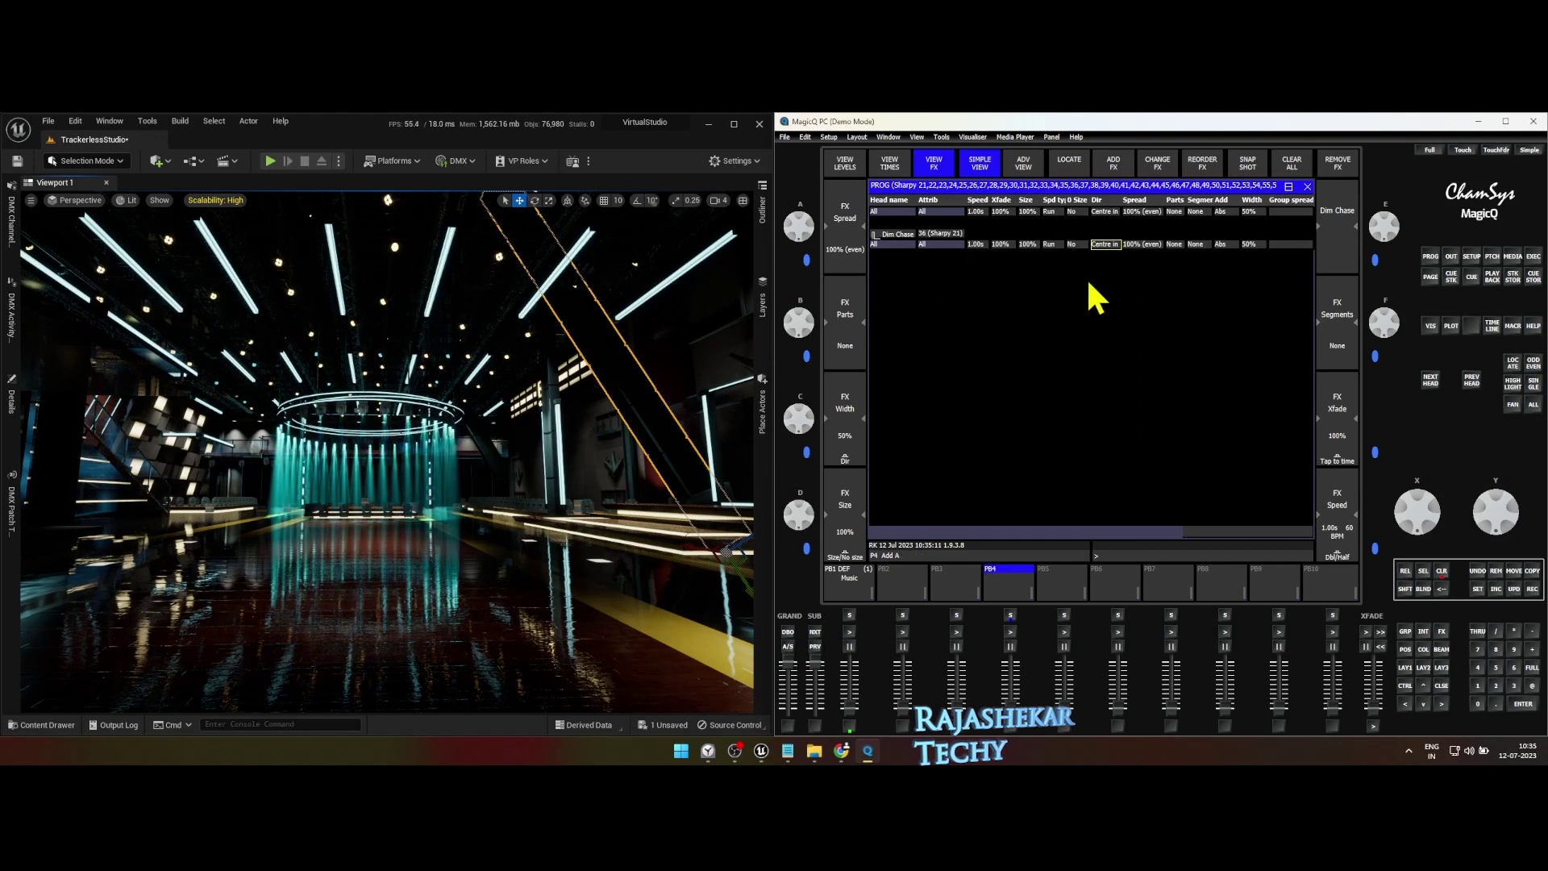
pyautogui.click(998, 244)
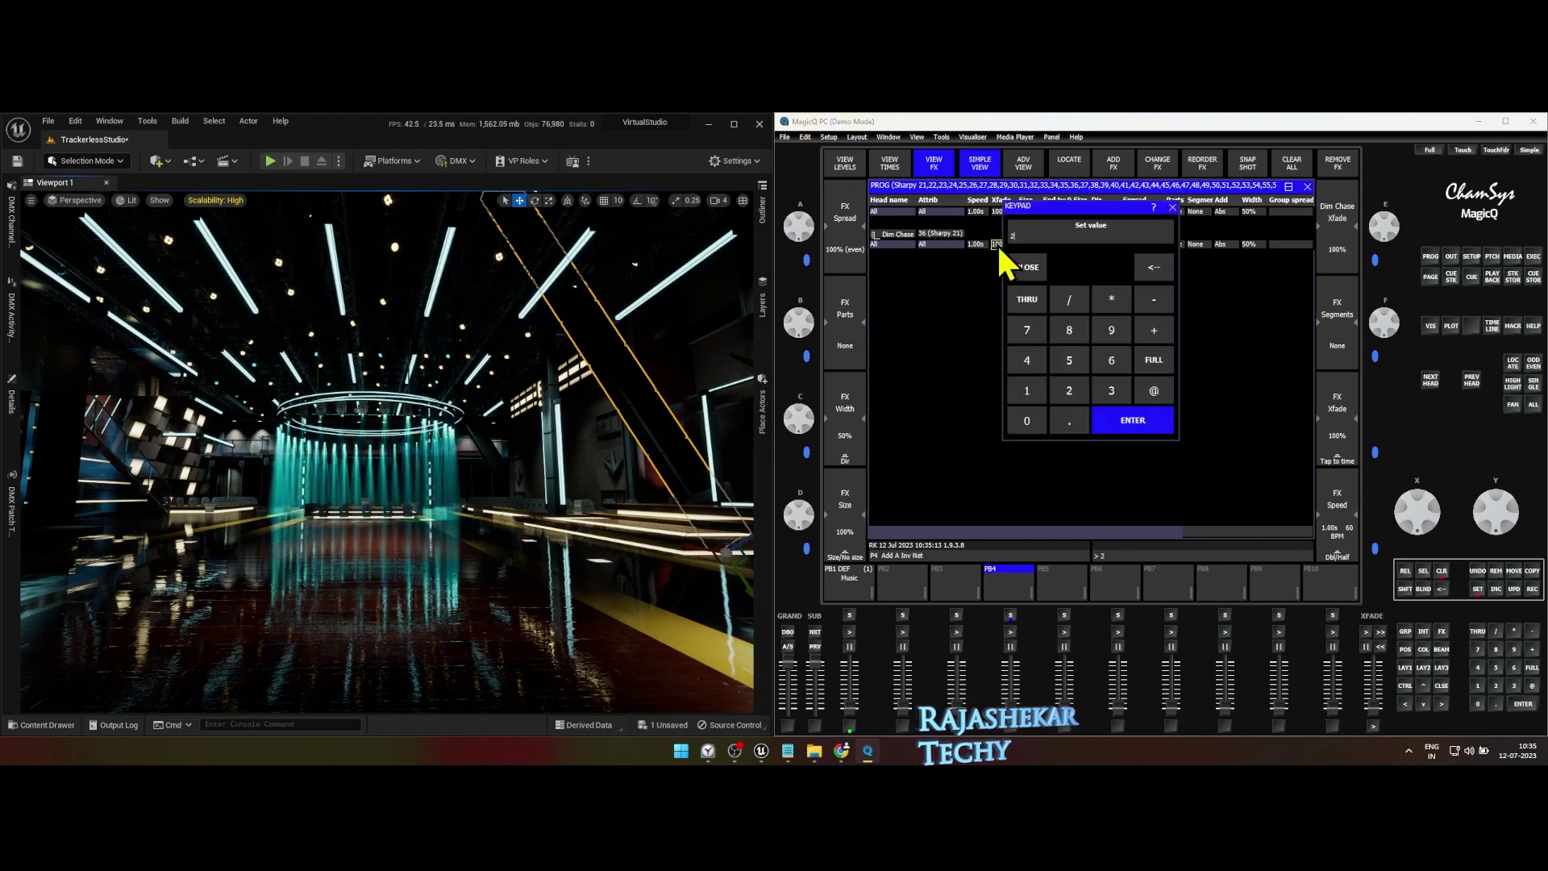
pyautogui.write('25')
pyautogui.press('Return')
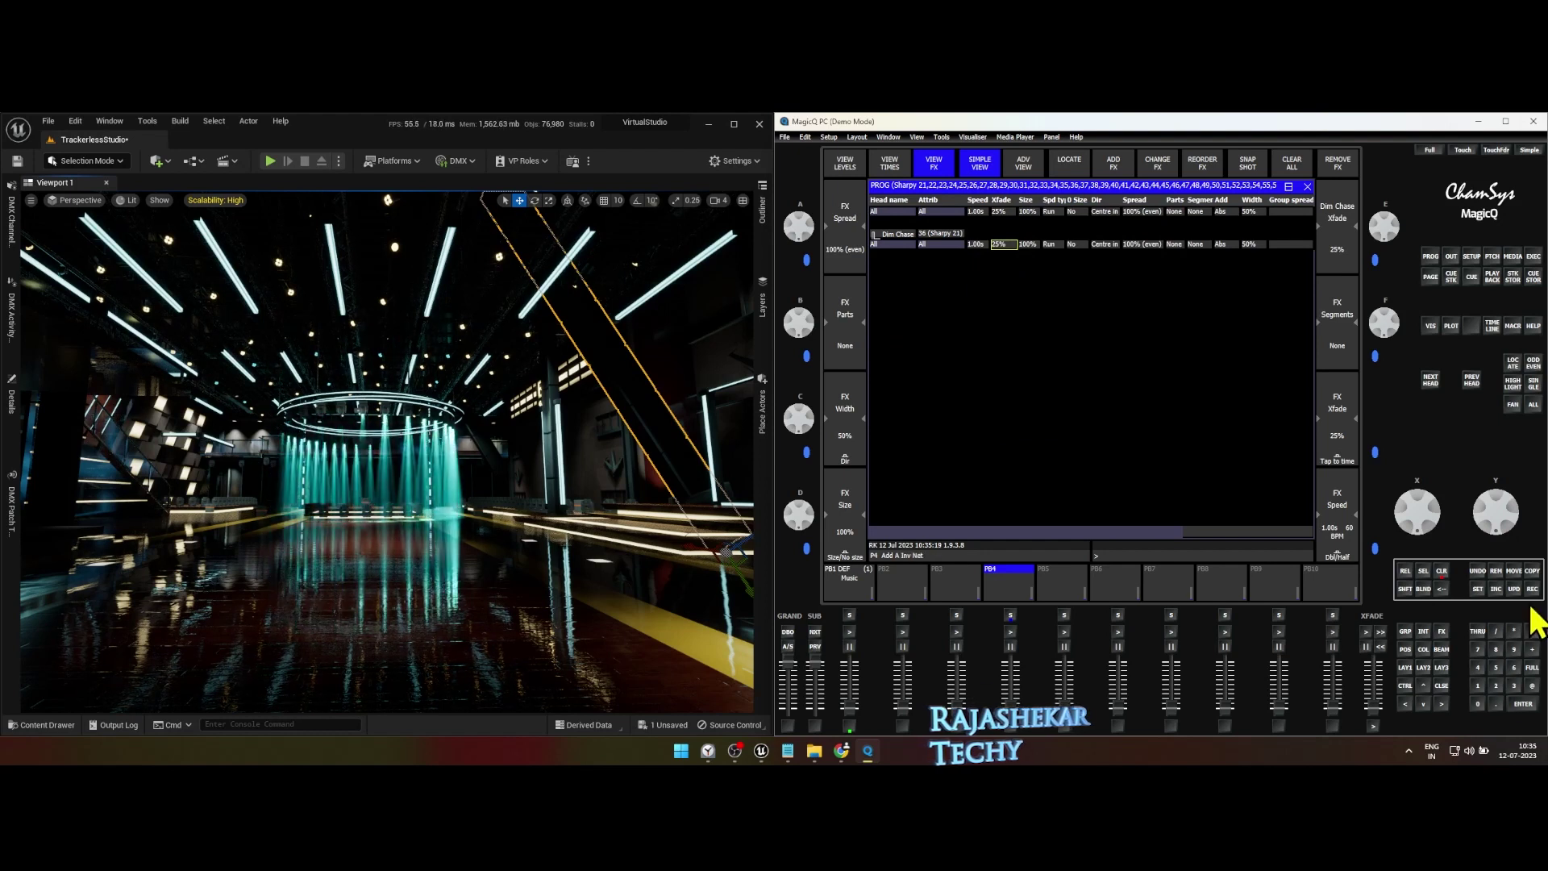
# Record the programmer to playback PB2, clear the programmer and test the PB2 fader
pyautogui.click(1532, 589)
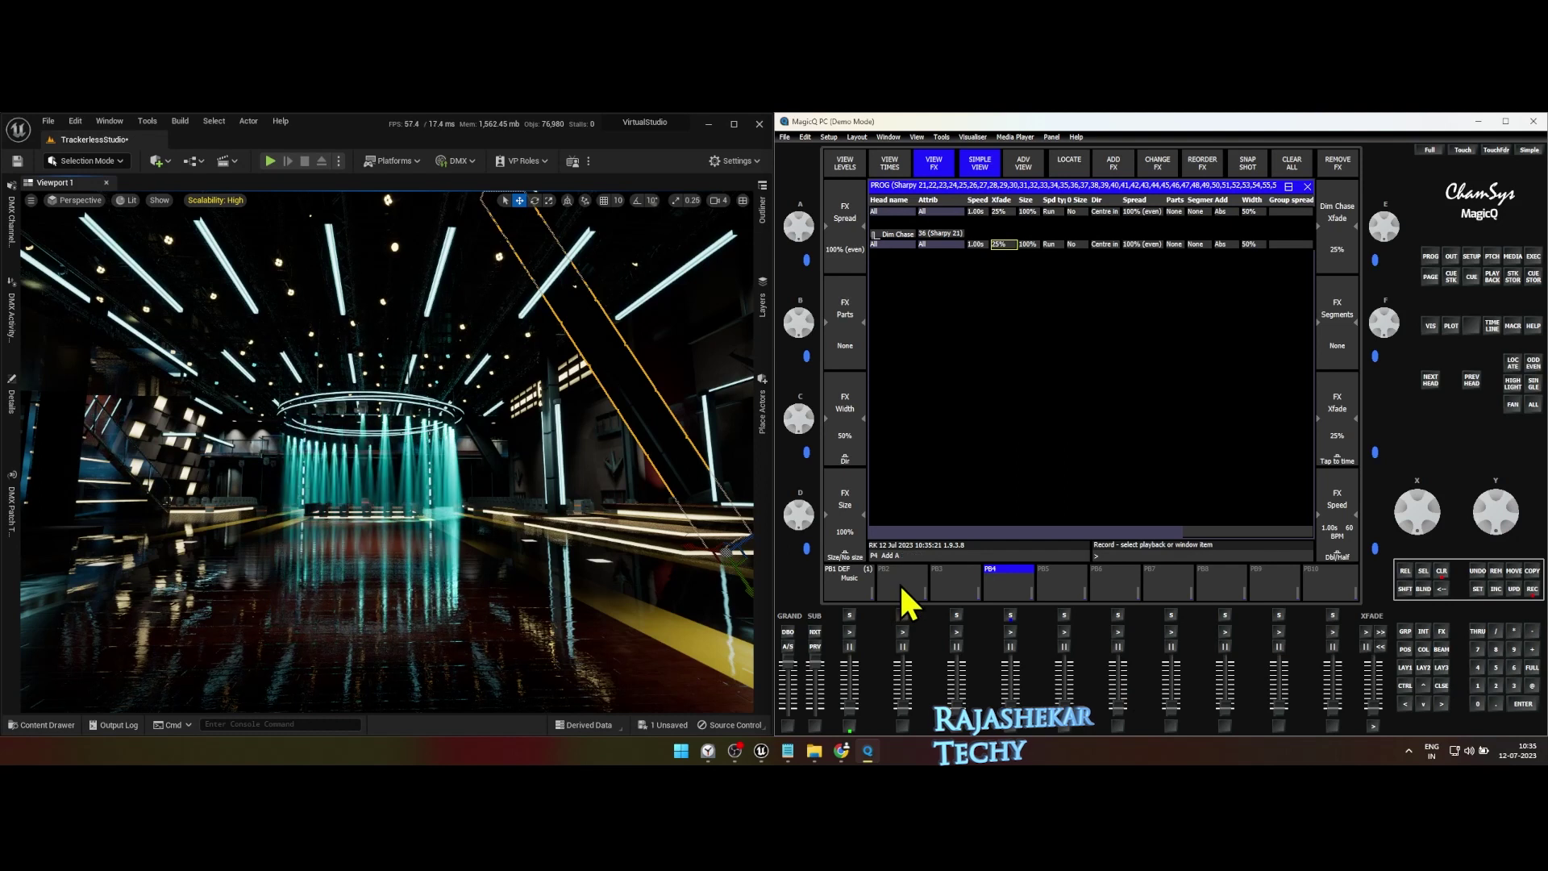
pyautogui.click(903, 615)
pyautogui.click(1442, 571)
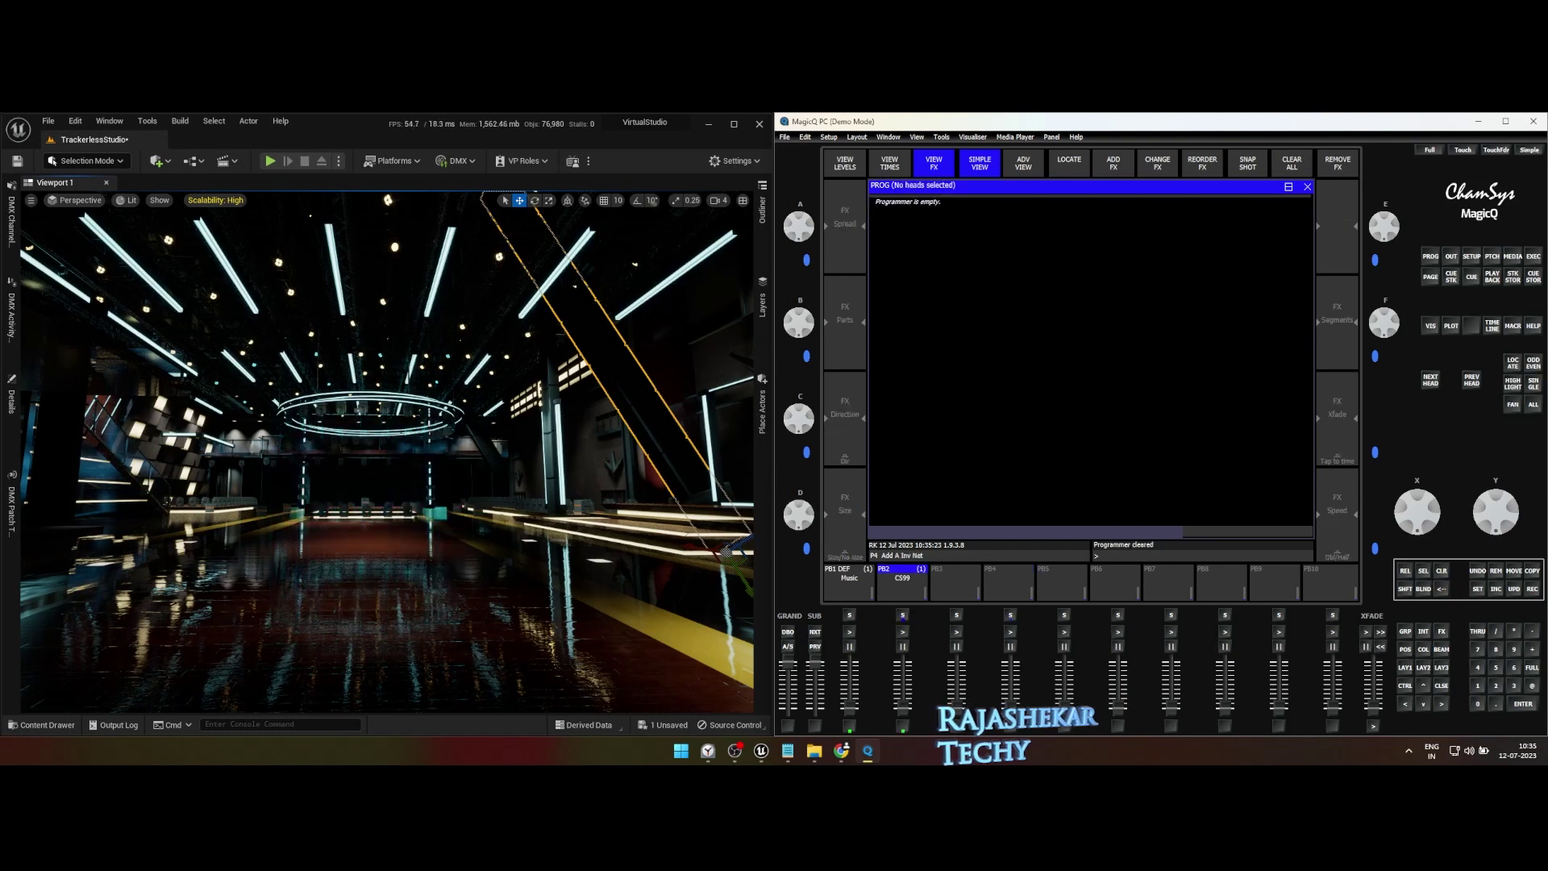
pyautogui.moveTo(905, 710)
pyautogui.mouseDown()
pyautogui.moveTo(915, 632)
pyautogui.moveTo(913, 716)
pyautogui.mouseUp()
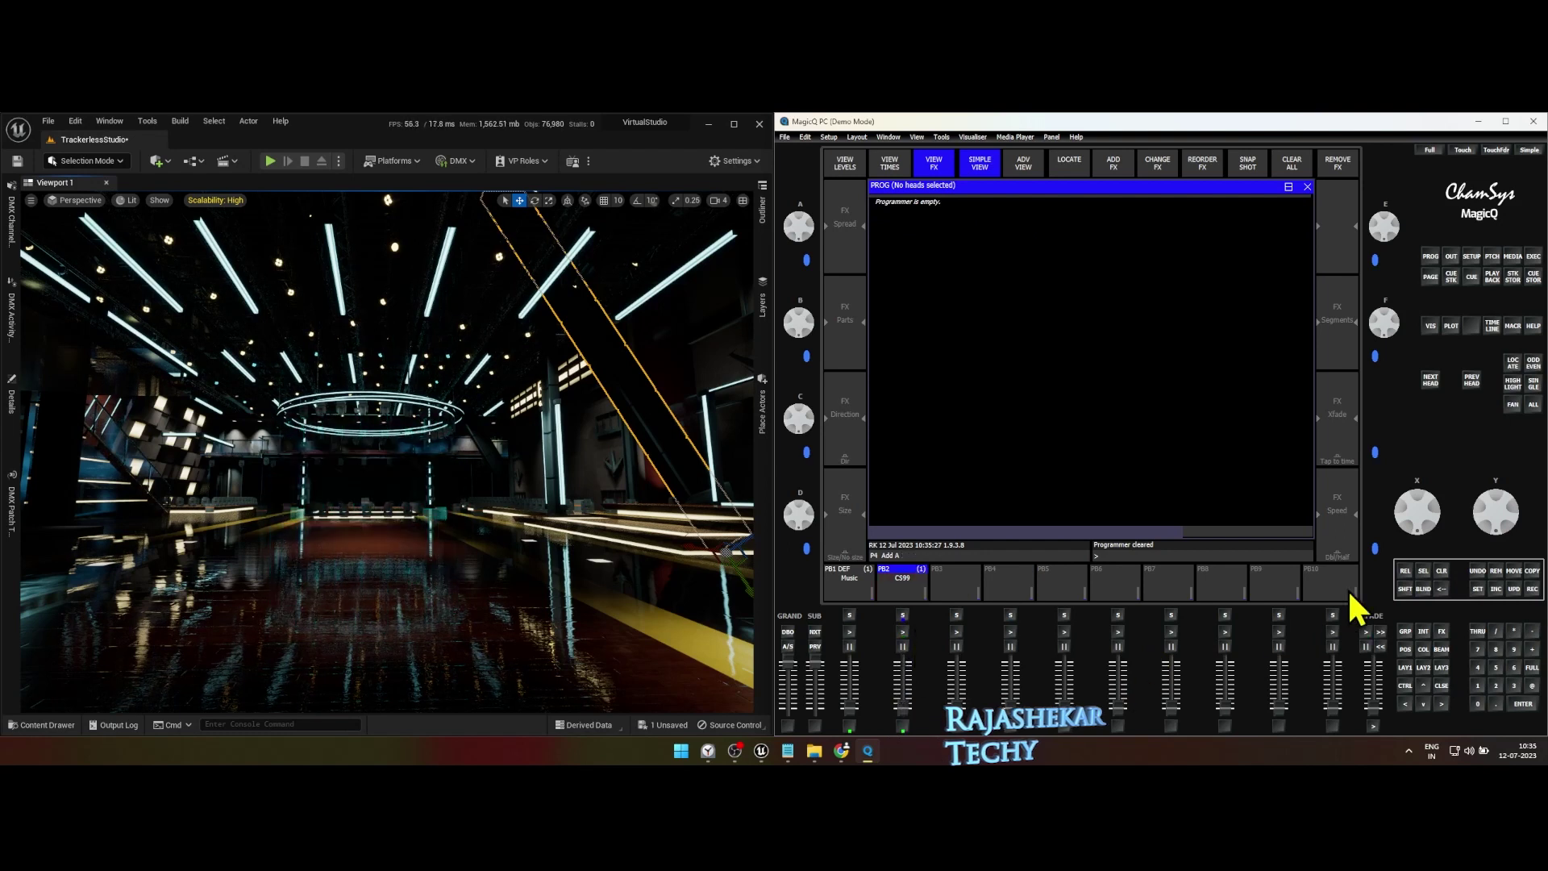
# Name playback PB2 "Ring FX"
pyautogui.click(1477, 589)
pyautogui.click(902, 582)
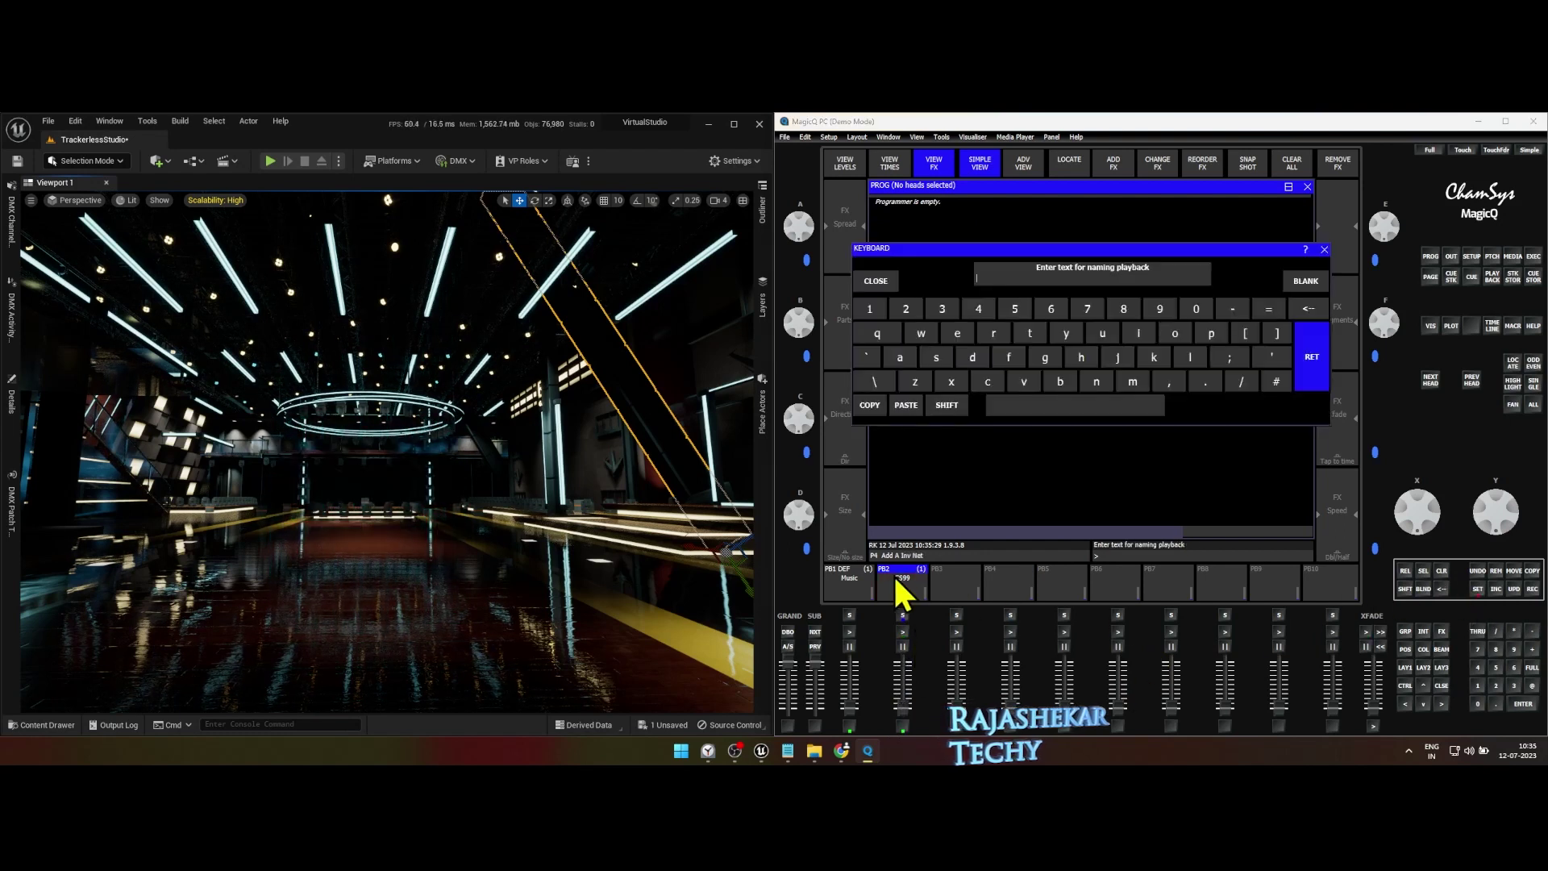
pyautogui.write('Ring FX')
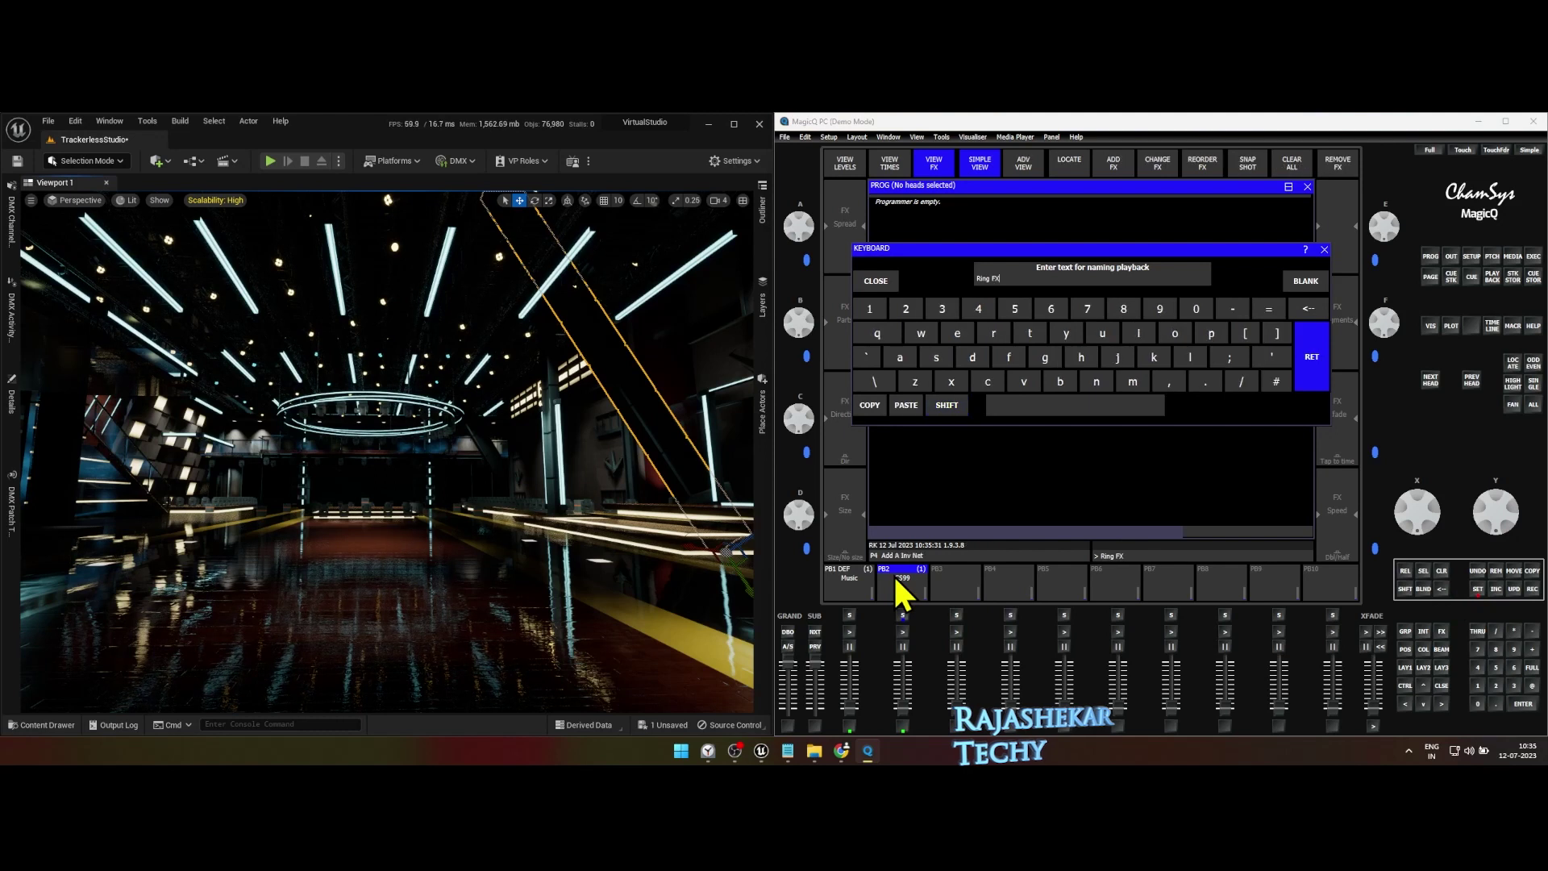
pyautogui.press('Return')
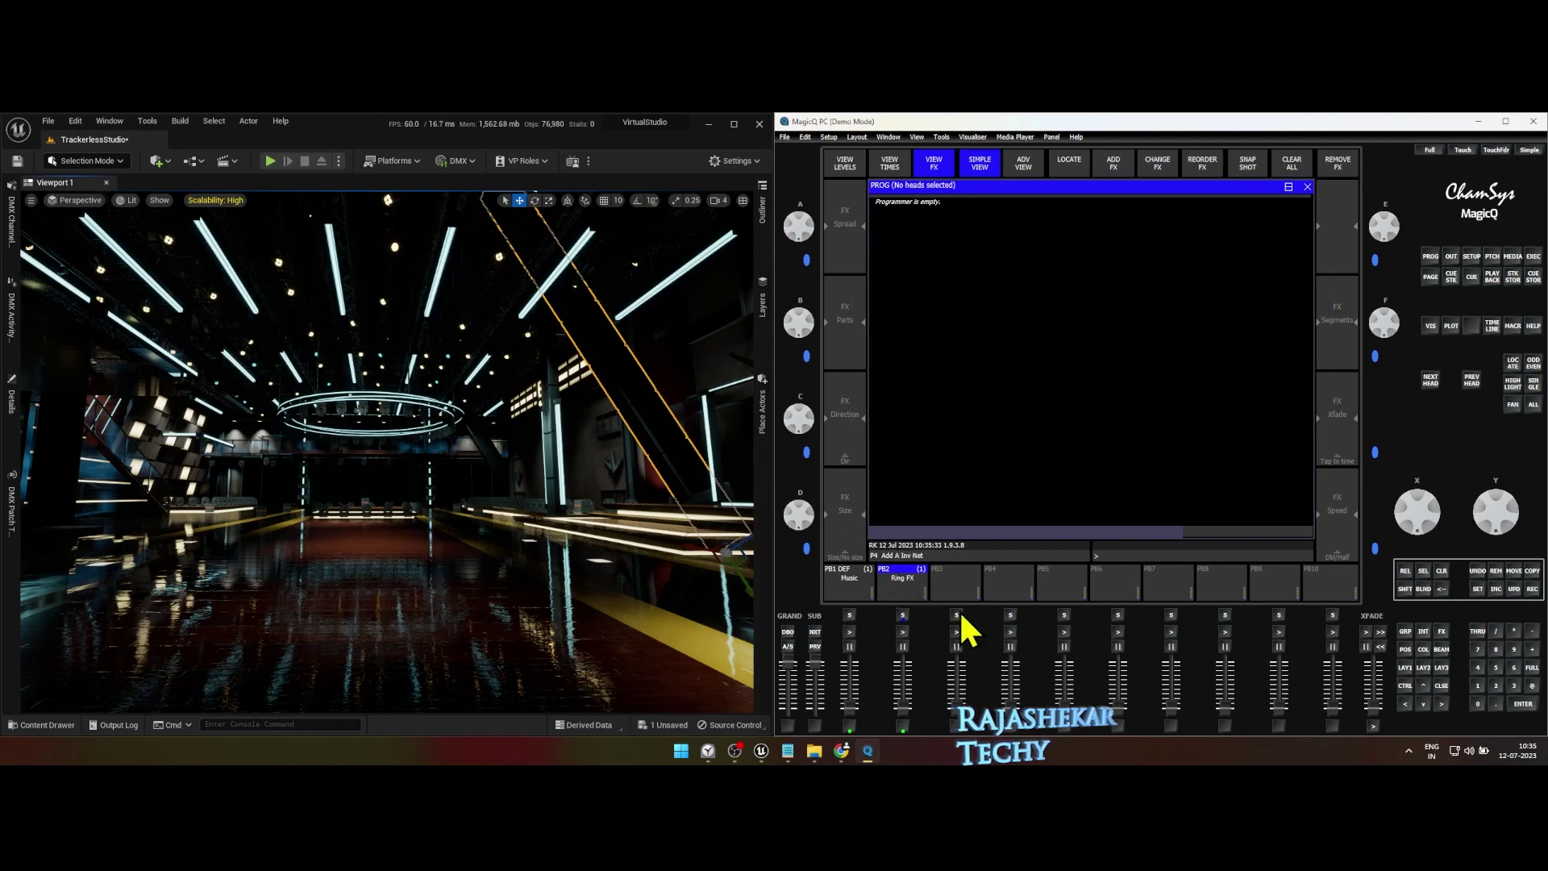
# Remove the Ring FX playback from PB2
pyautogui.click(1497, 574)
pyautogui.click(899, 582)
pyautogui.click(1020, 305)
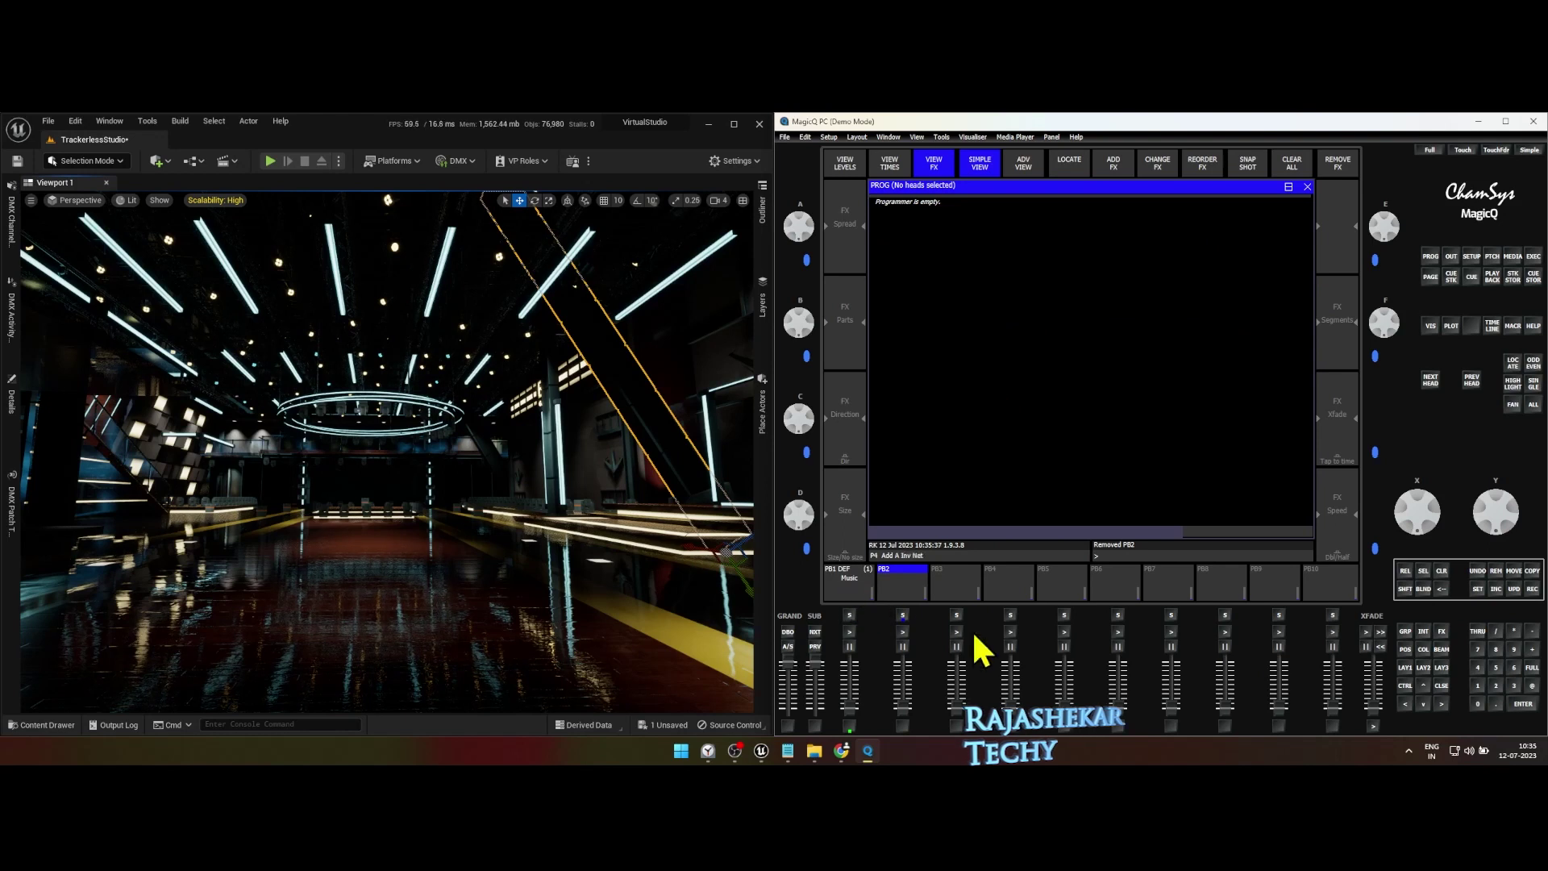
# Return the playbacks to page 1, which starts with Music and Pyro RNDM
pyautogui.click(814, 645)
pyautogui.click(814, 645)
pyautogui.click(814, 645)
pyautogui.click(846, 582)
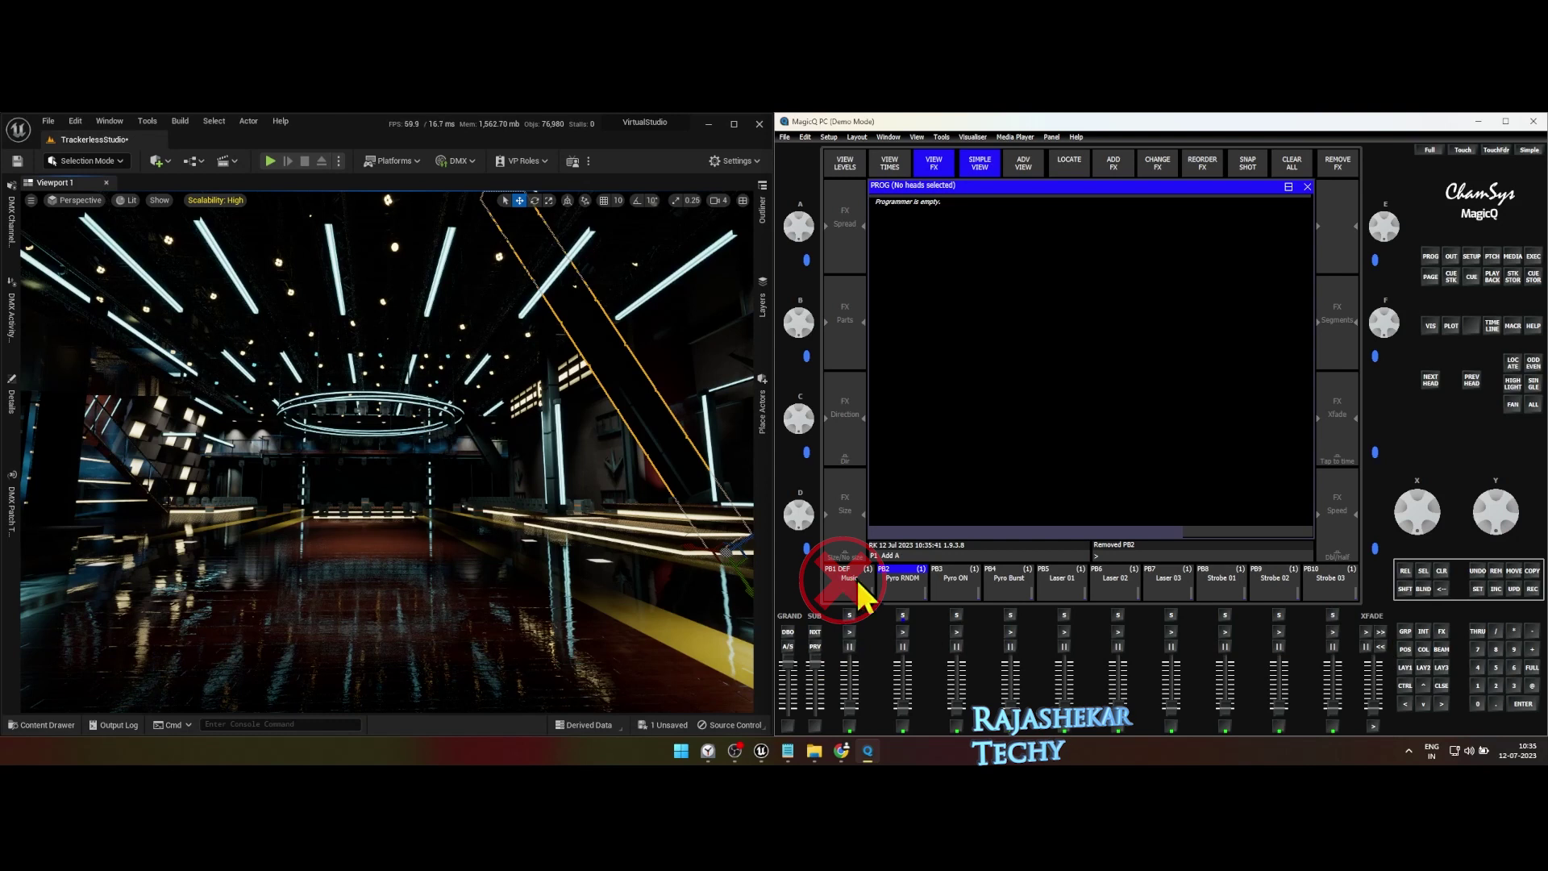
pyautogui.click(815, 631)
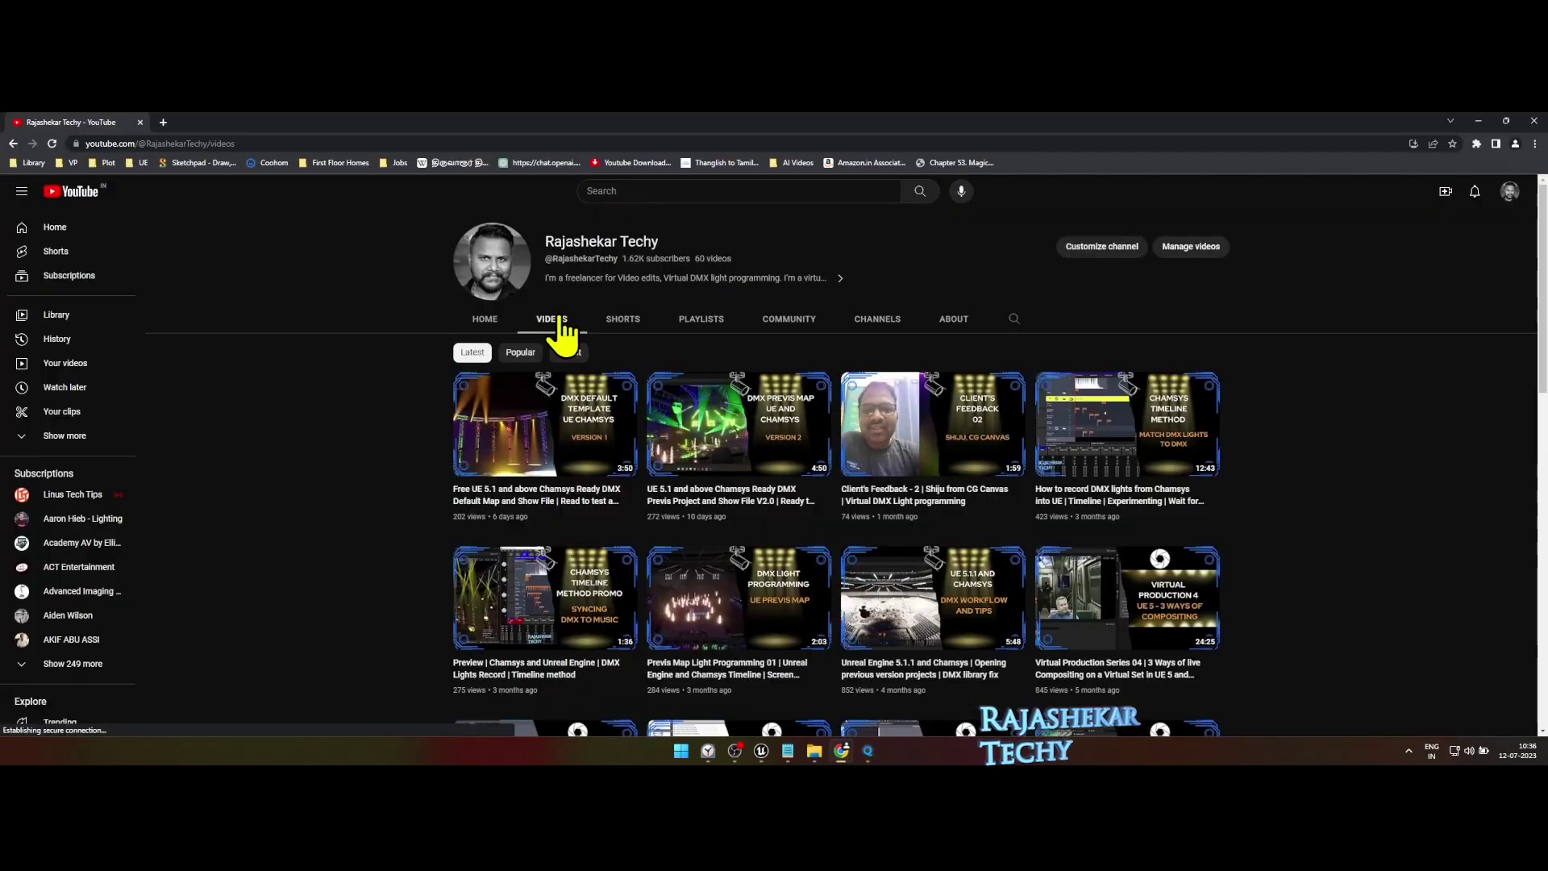
pyautogui.scroll(-1, 1124, 483)
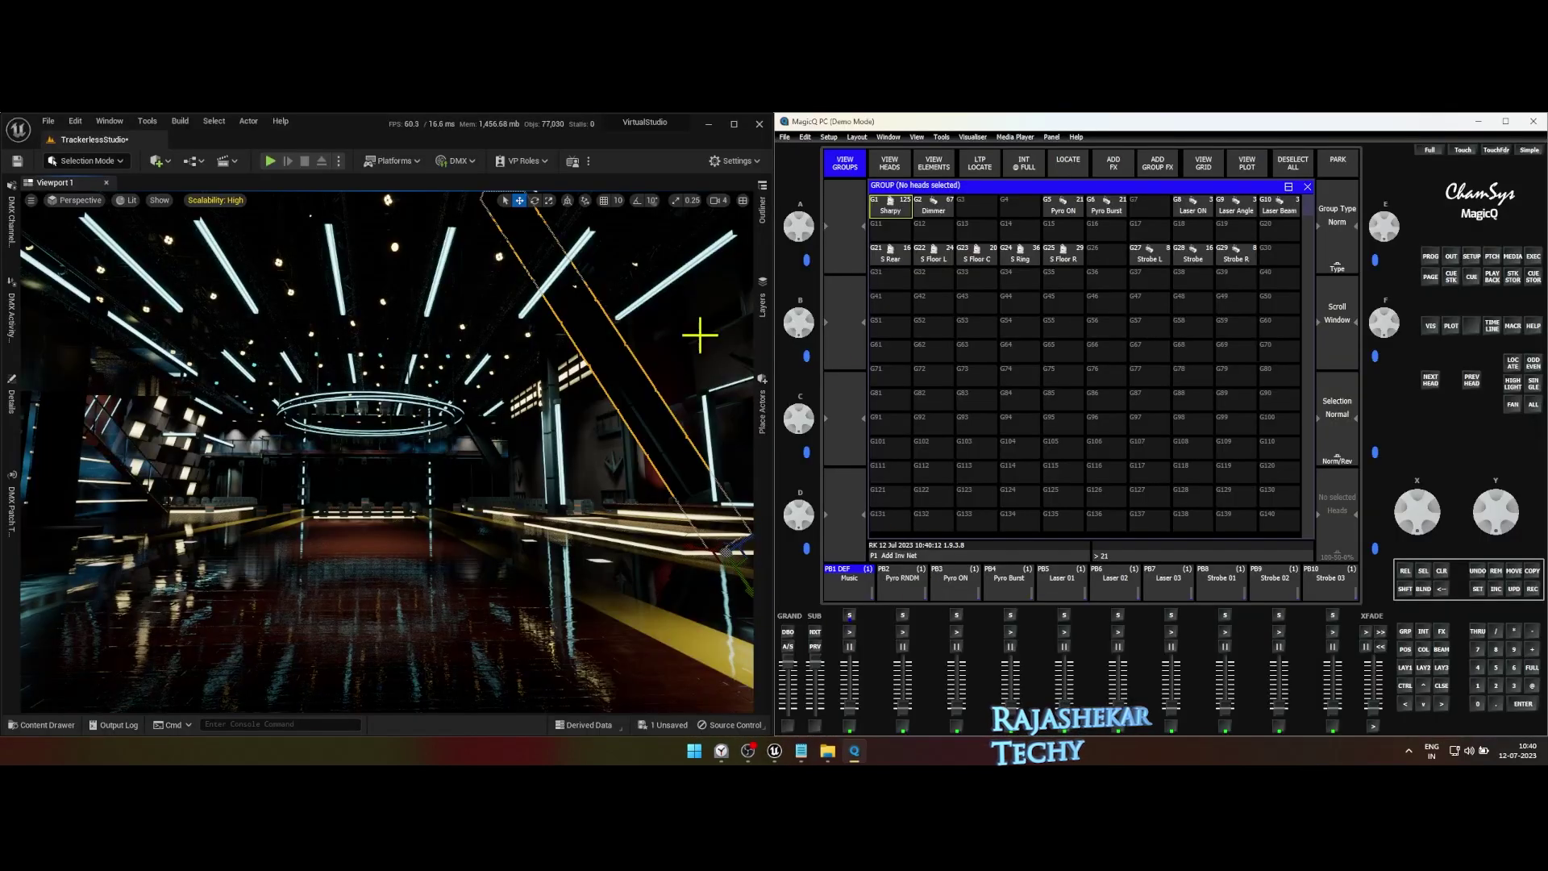
# Show the Execute window and test SR 03 and SR 03 FX by activating and releasing both
pyautogui.click(1438, 670)
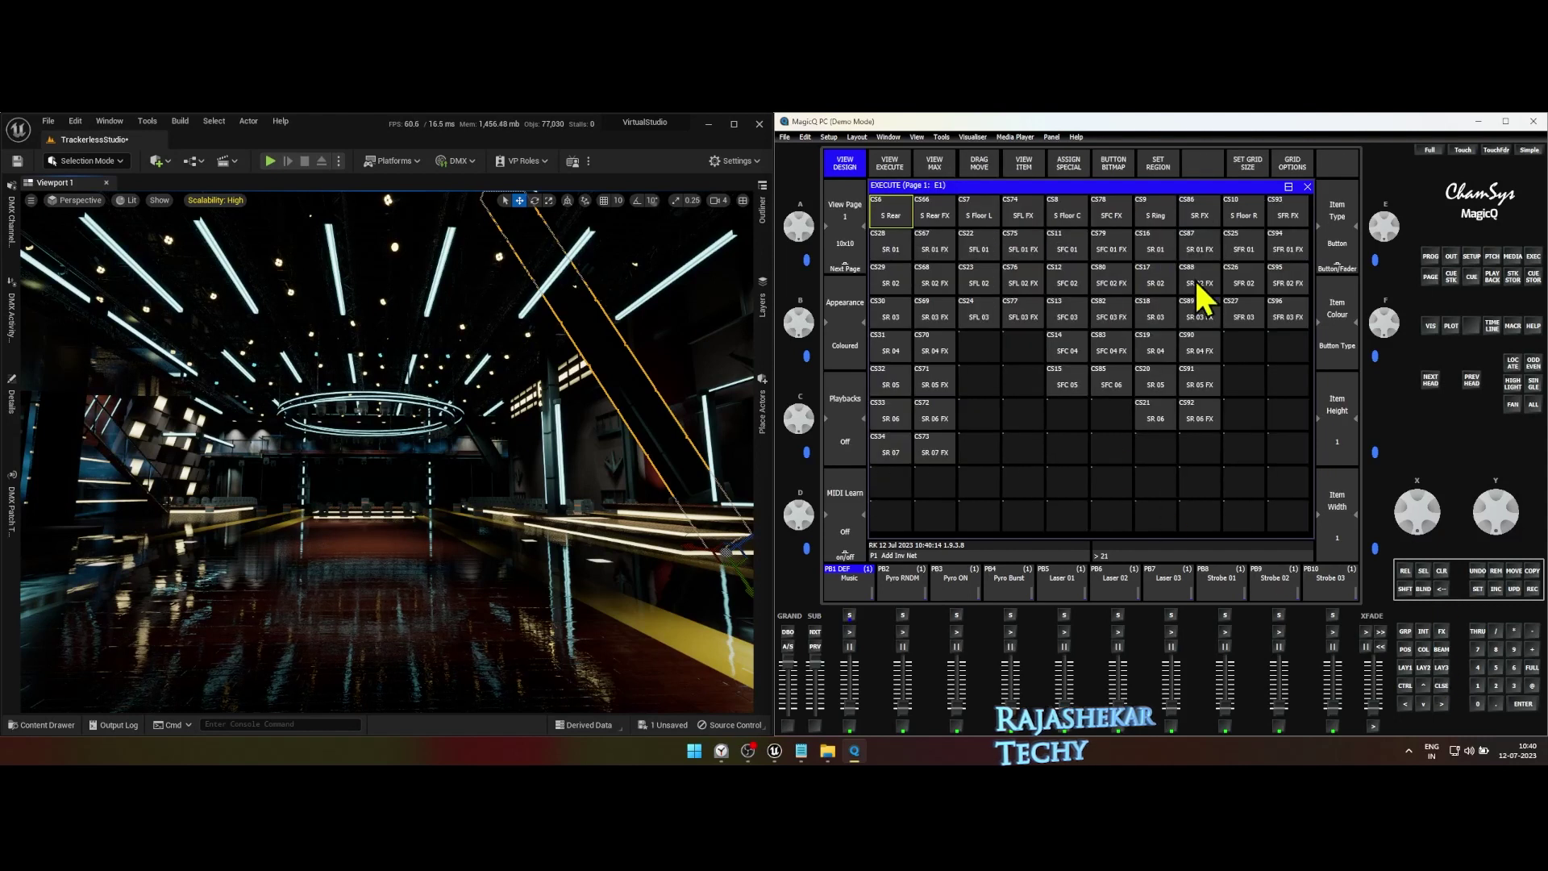
pyautogui.click(1161, 319)
pyautogui.click(1197, 320)
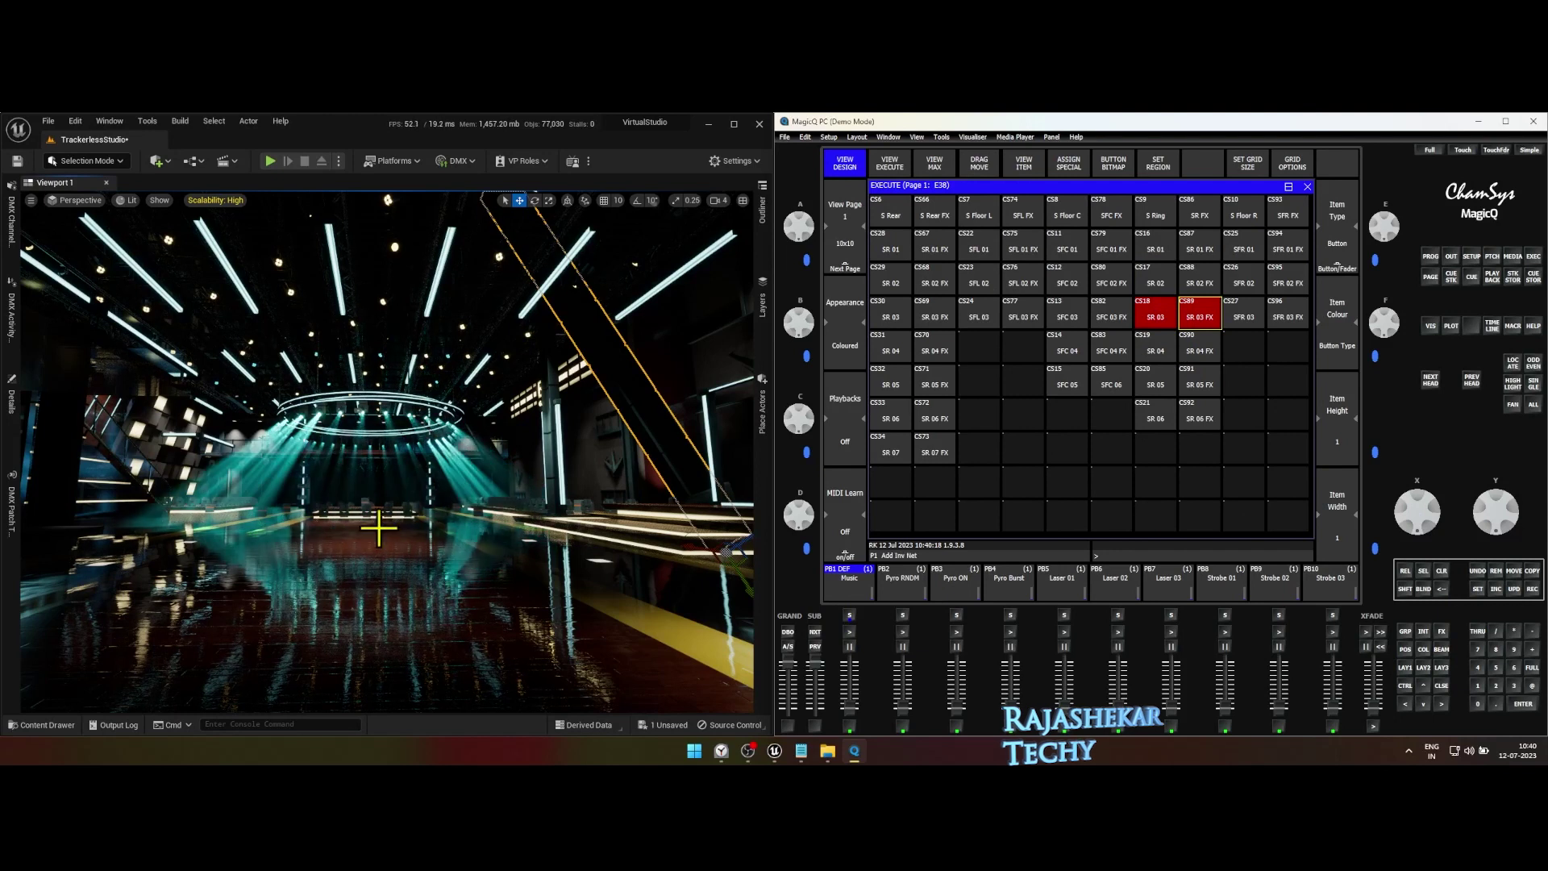
pyautogui.click(1169, 312)
pyautogui.click(1207, 309)
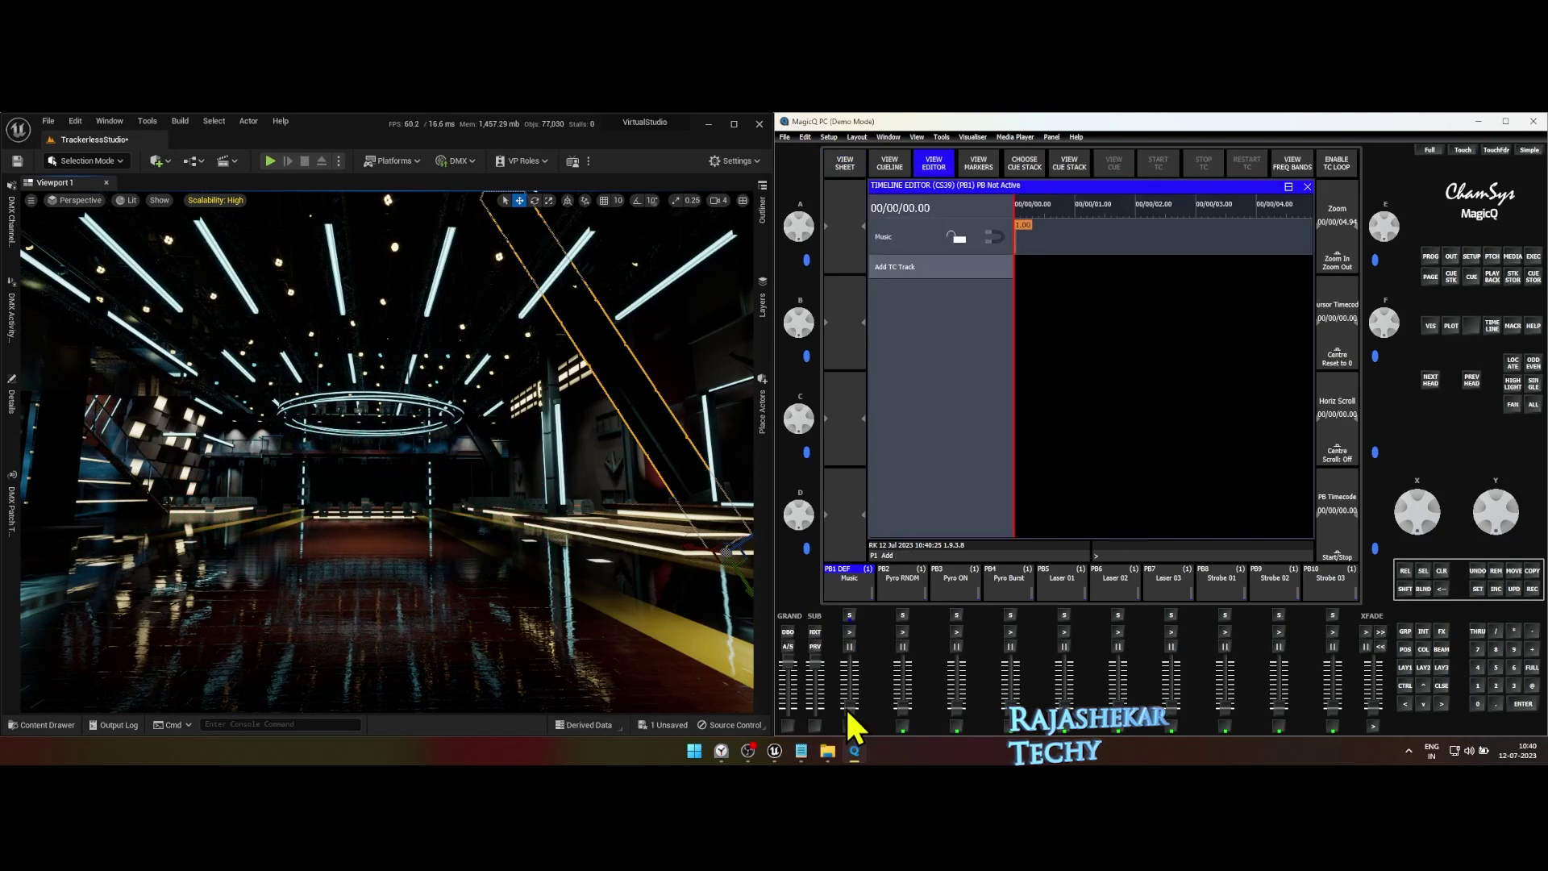
# Start recording a TC track on the running Music timeline, then activate and release SR 03 and SR 03 FX from the Execute window
pyautogui.click(850, 633)
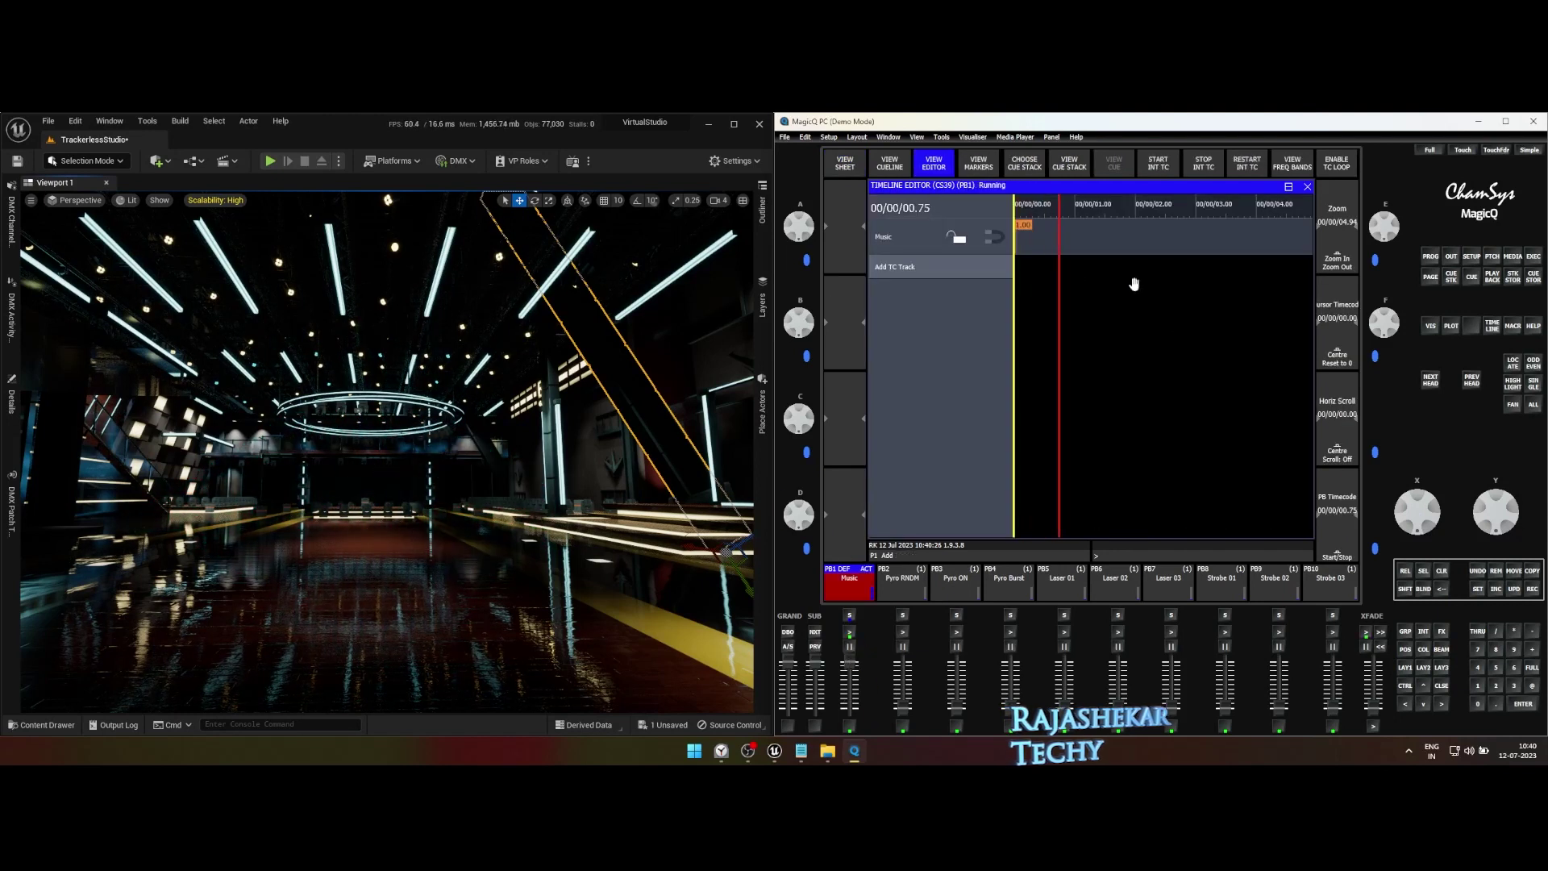
pyautogui.click(917, 274)
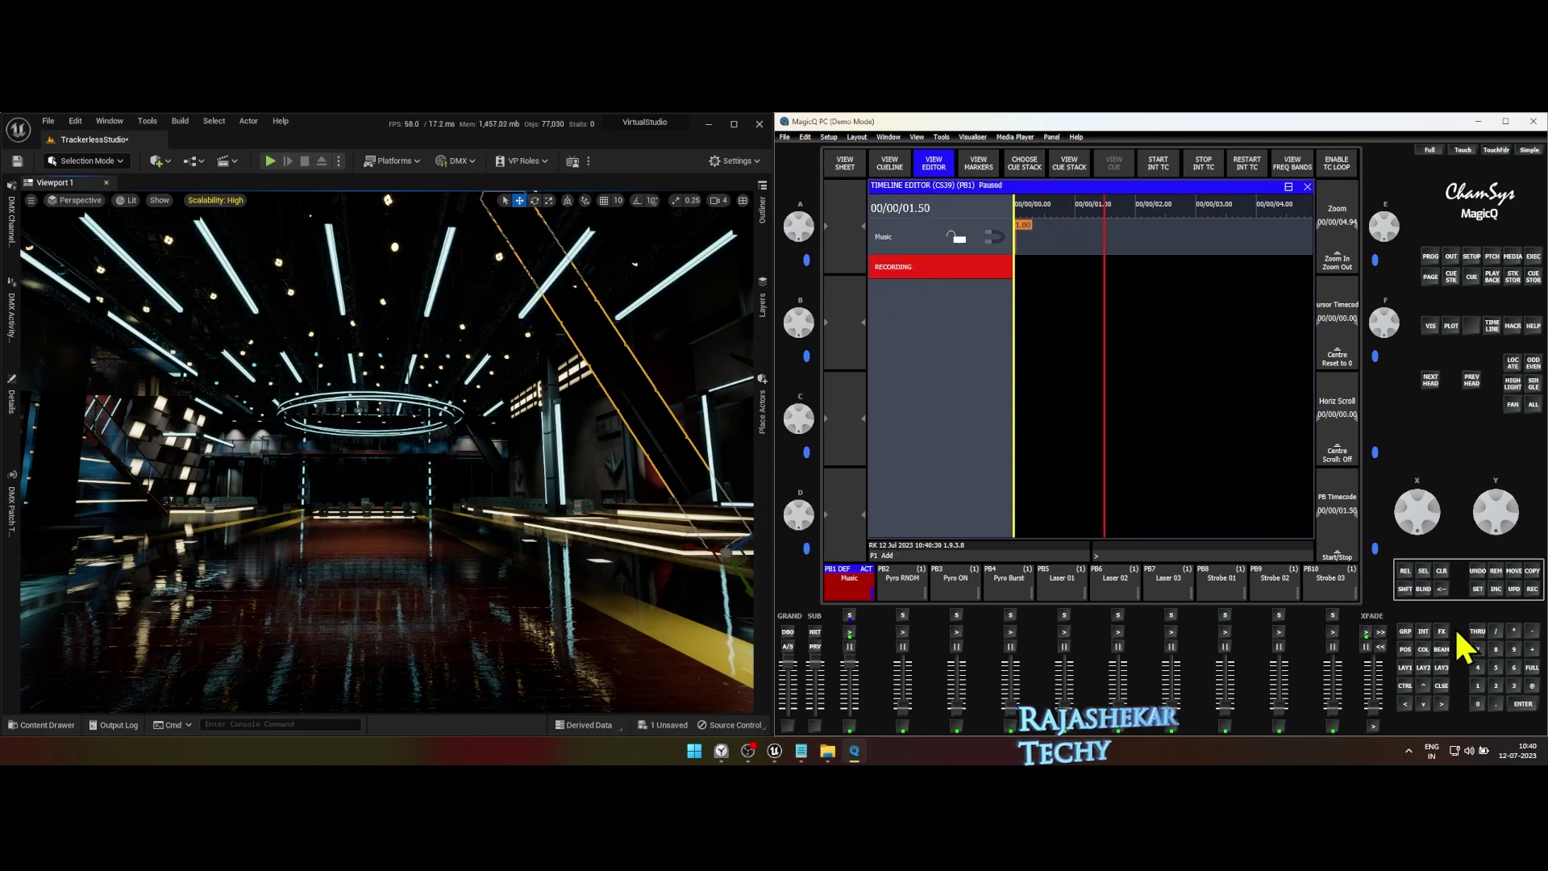
pyautogui.hotkey('alt', 'e')
pyautogui.click(1156, 317)
pyautogui.click(1199, 318)
pyautogui.click(1156, 316)
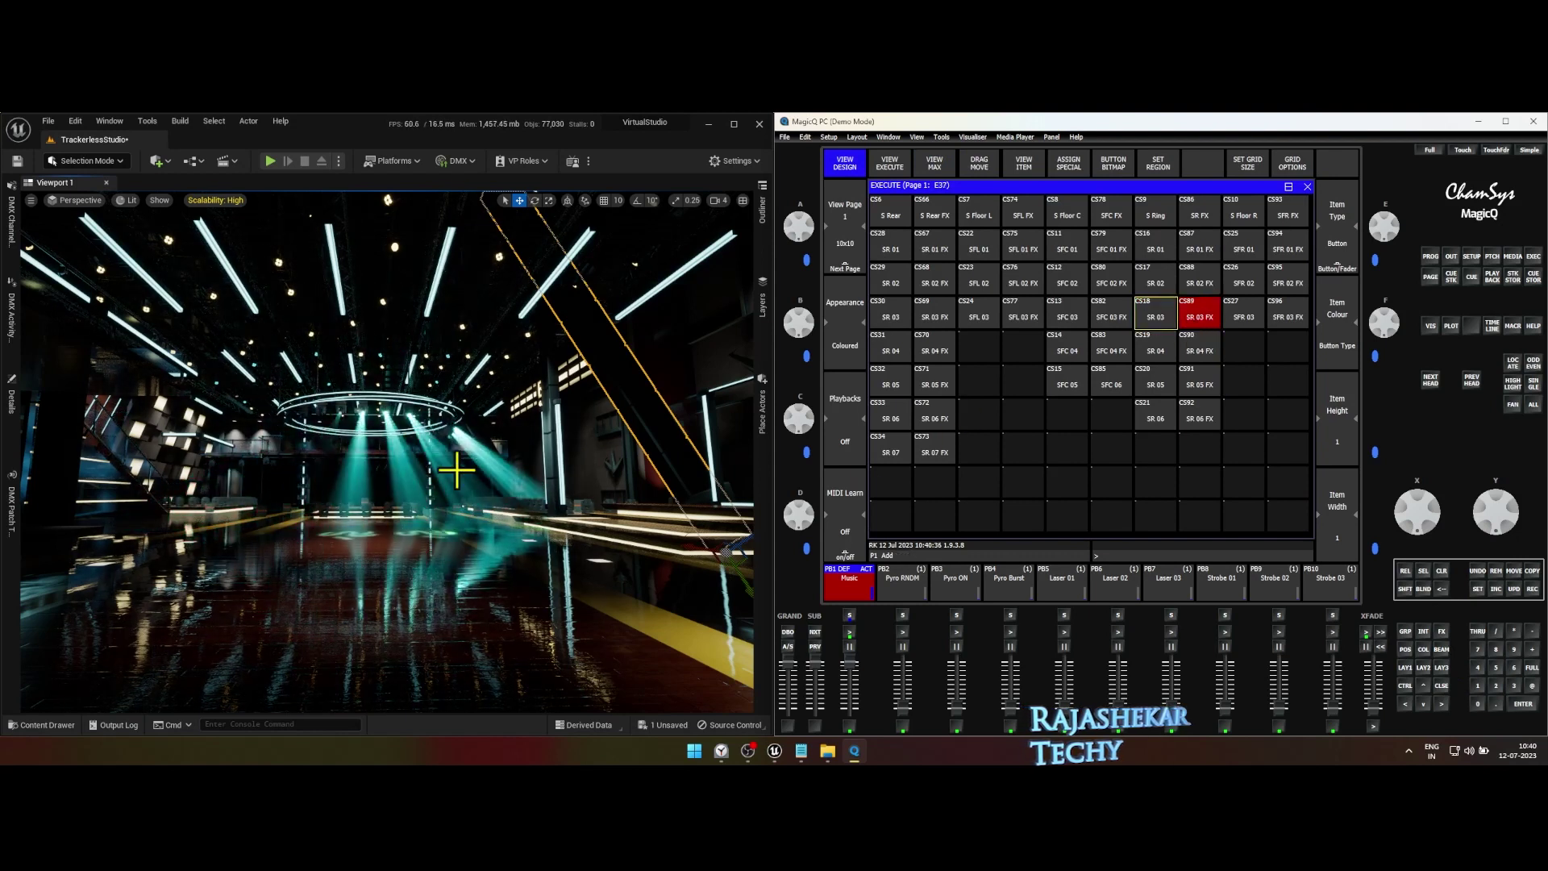
pyautogui.click(1206, 312)
pyautogui.click(1492, 326)
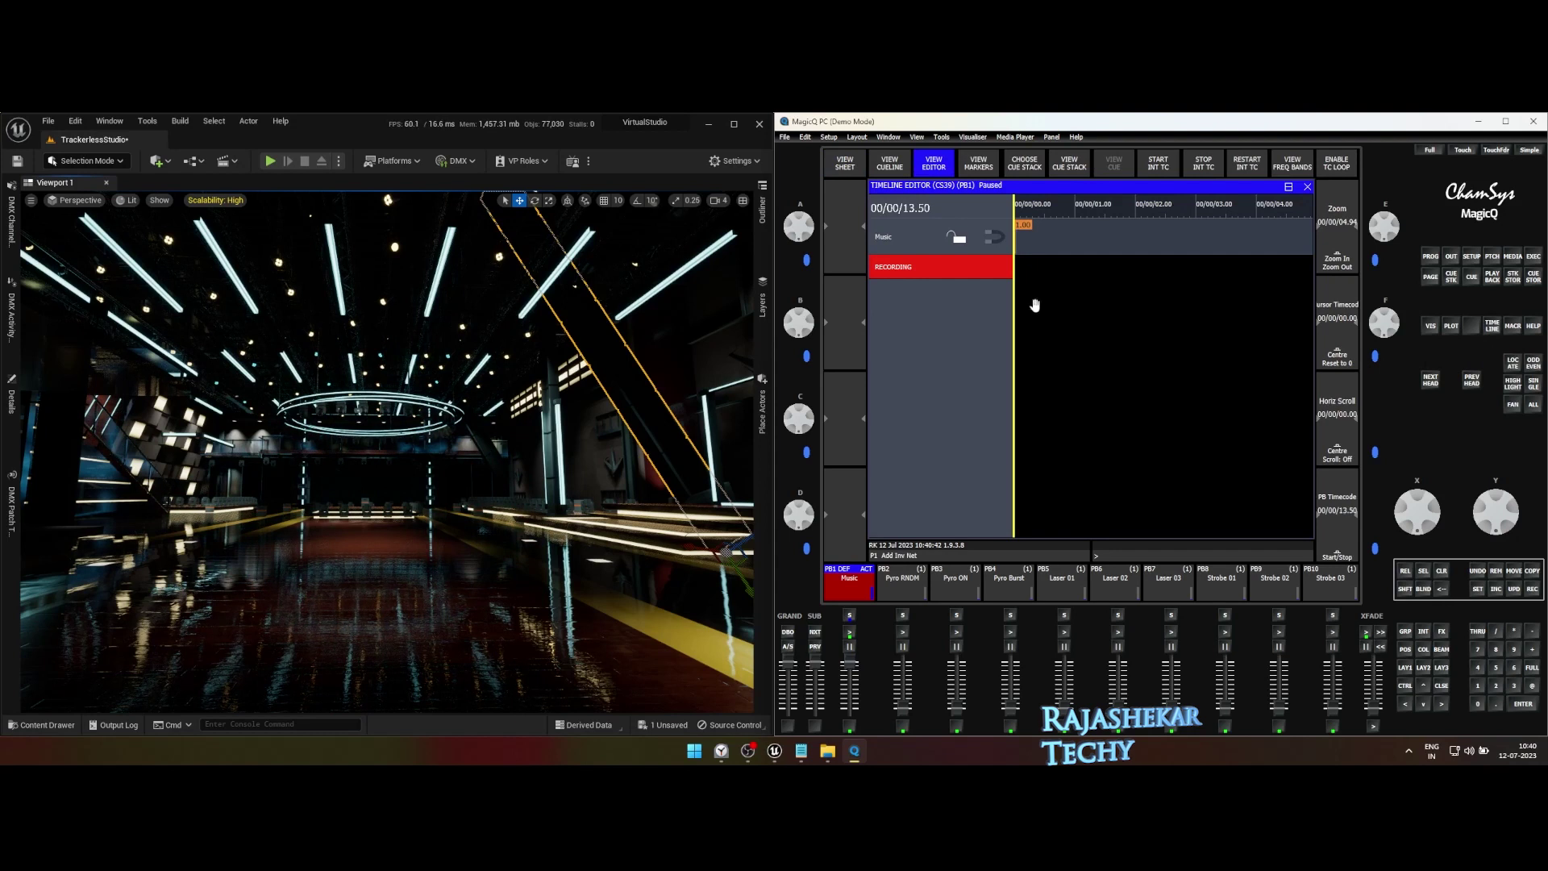
# Record the Pyro RNDM fader being raised and lowered as a TC track, finish the recording and stop the internal timecode
pyautogui.scroll(-3, 1082, 325)
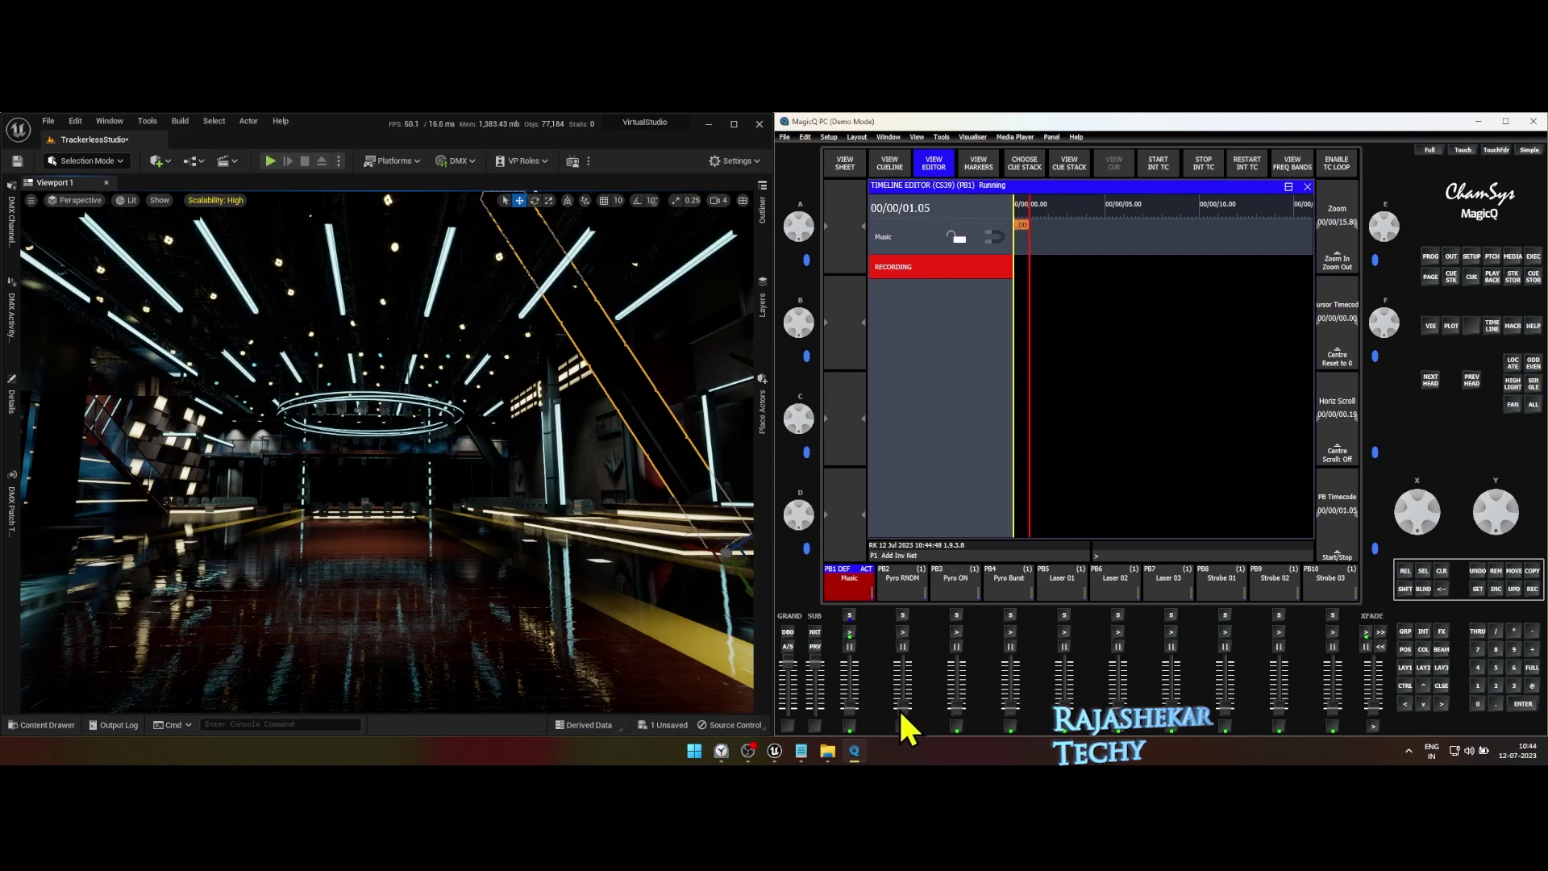
pyautogui.moveTo(905, 718); pyautogui.dragTo(905, 643)
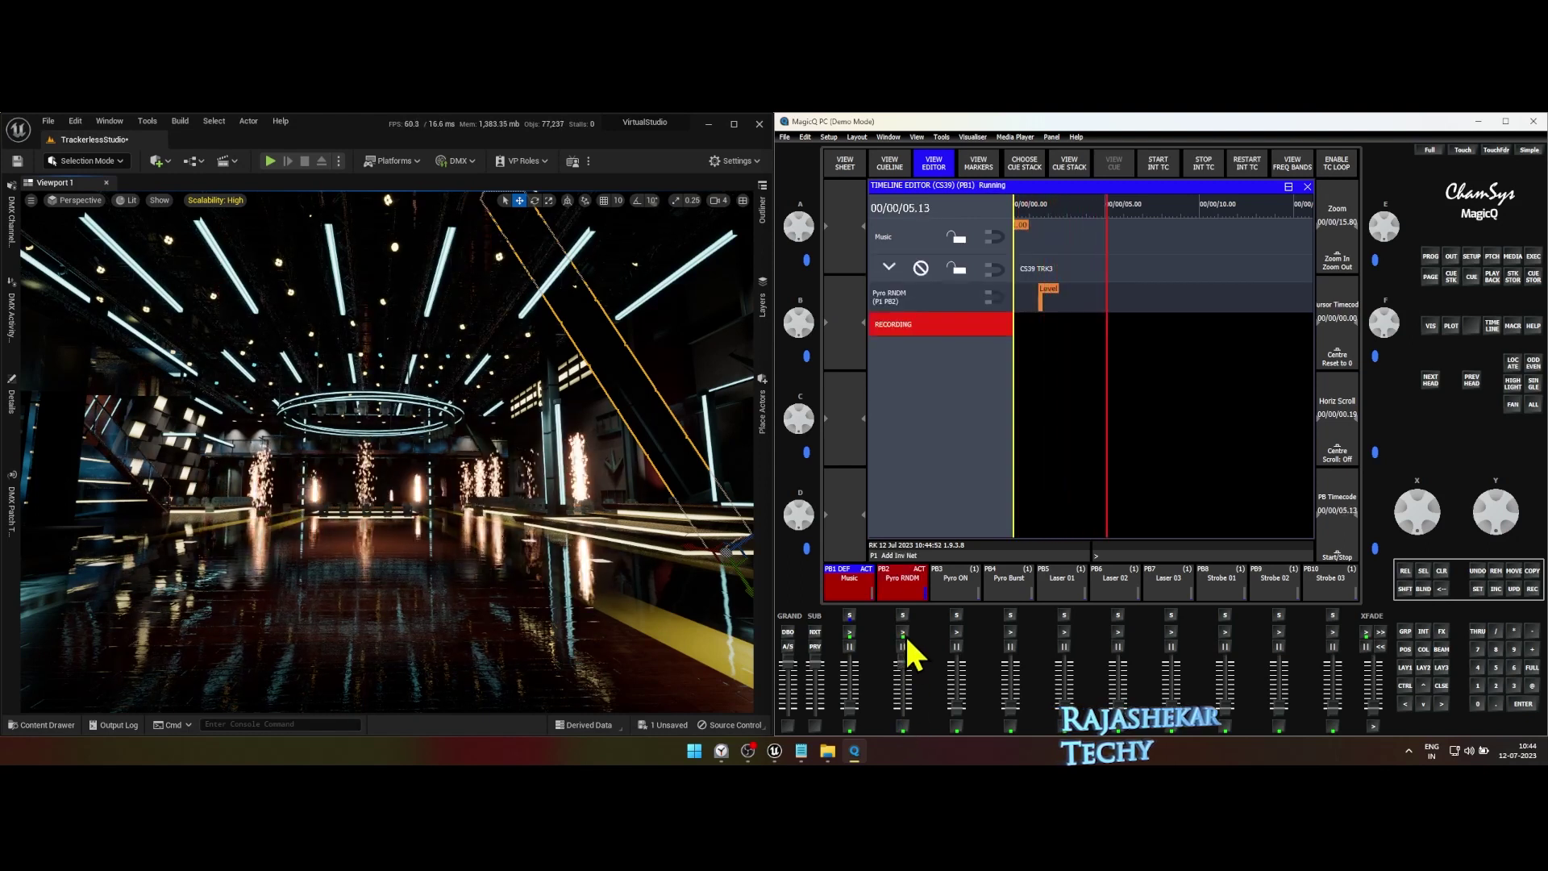
pyautogui.moveTo(904, 633); pyautogui.dragTo(904, 706)
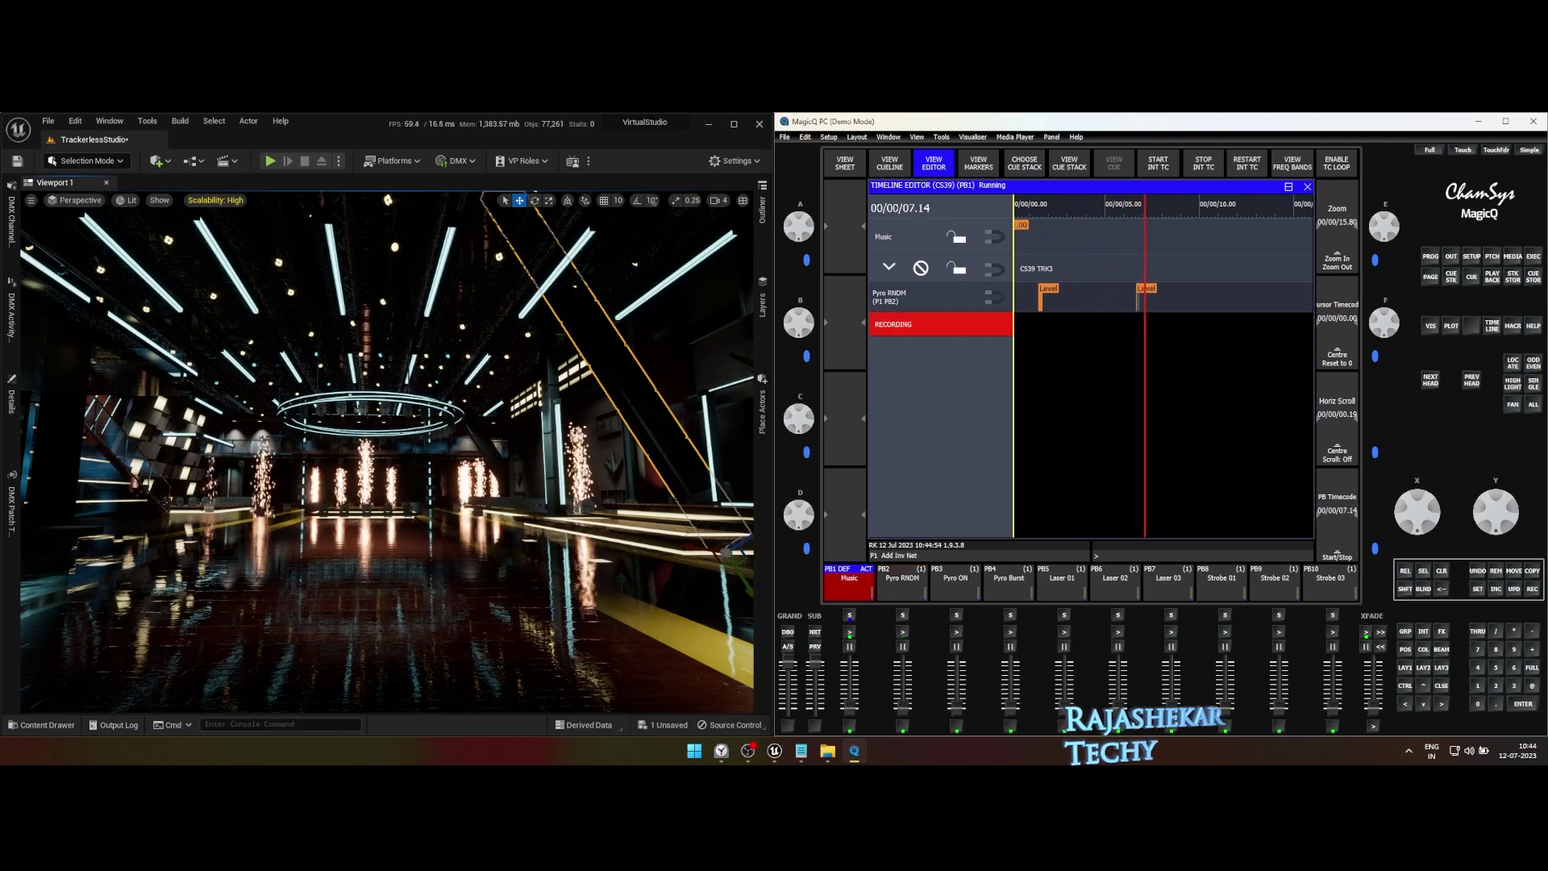
pyautogui.click(909, 326)
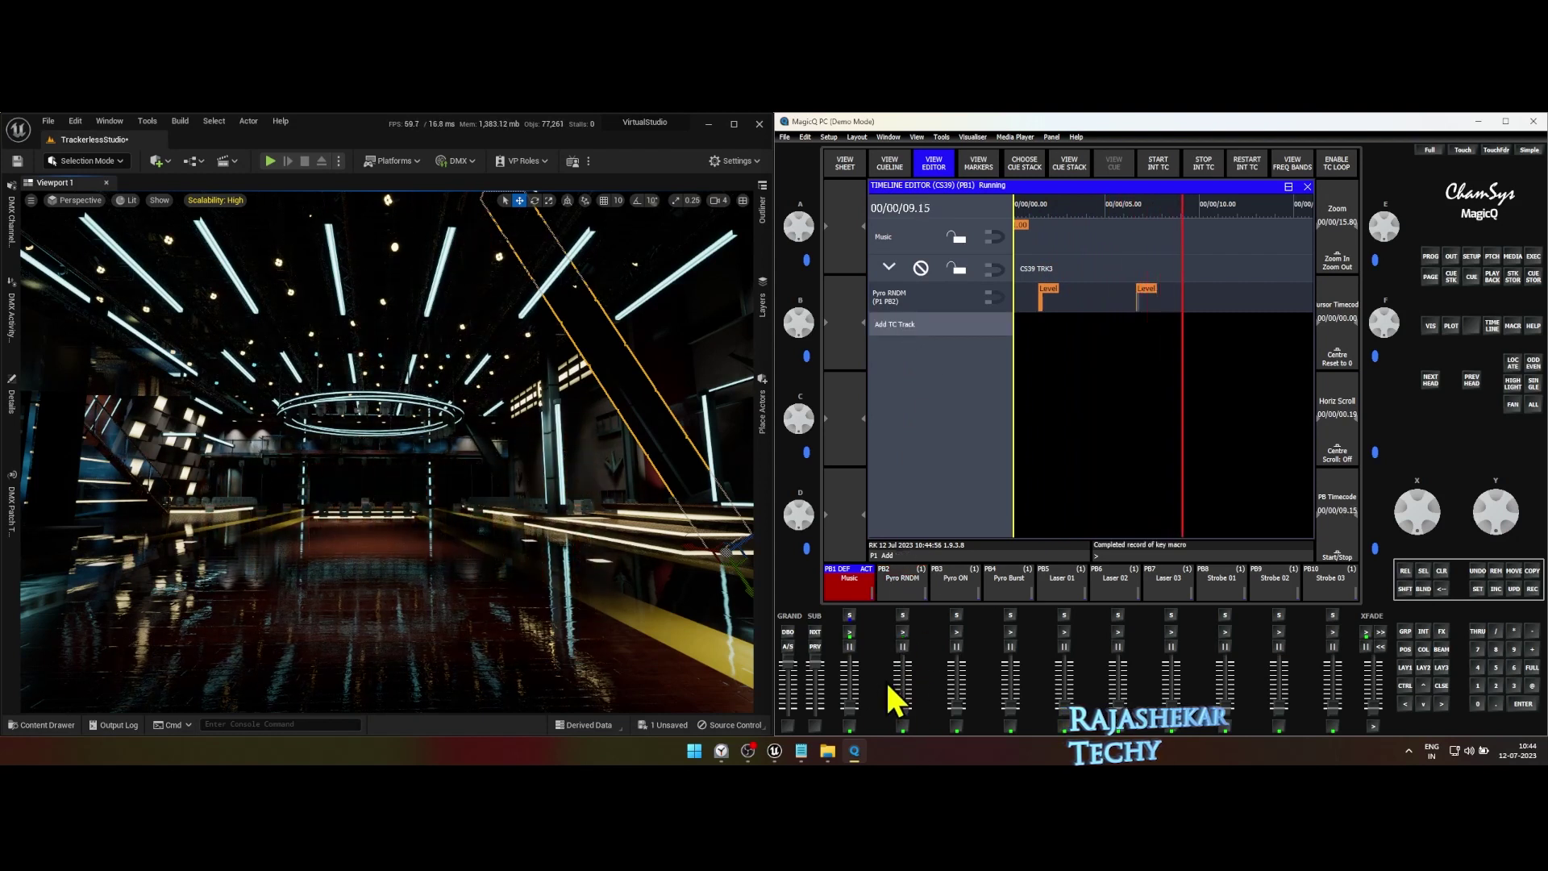
pyautogui.click(1205, 165)
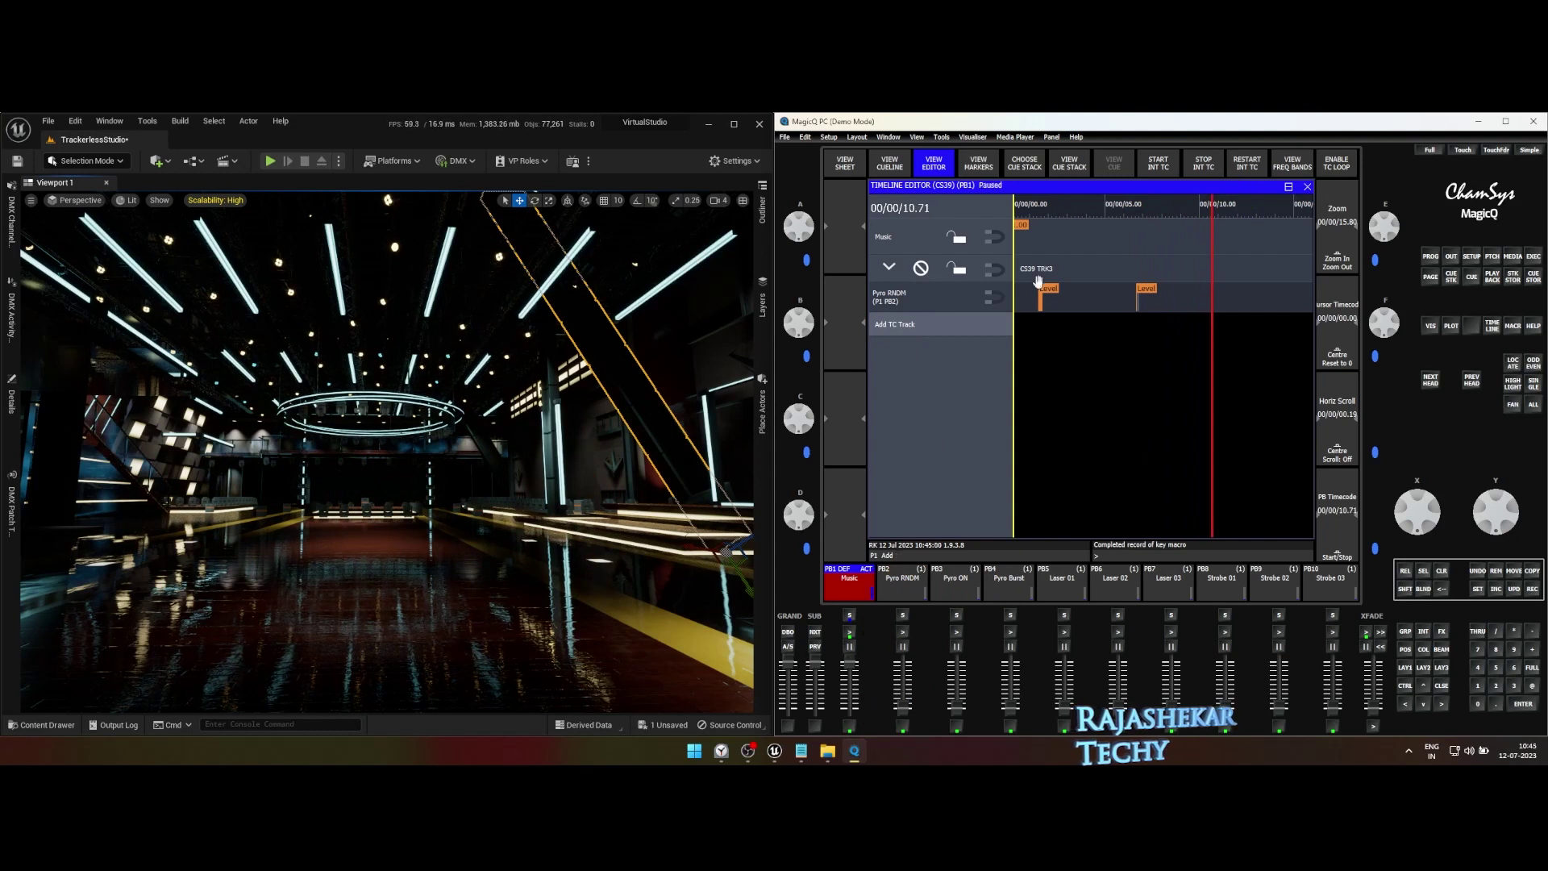
pyautogui.moveTo(850, 662); pyautogui.dragTo(866, 597)
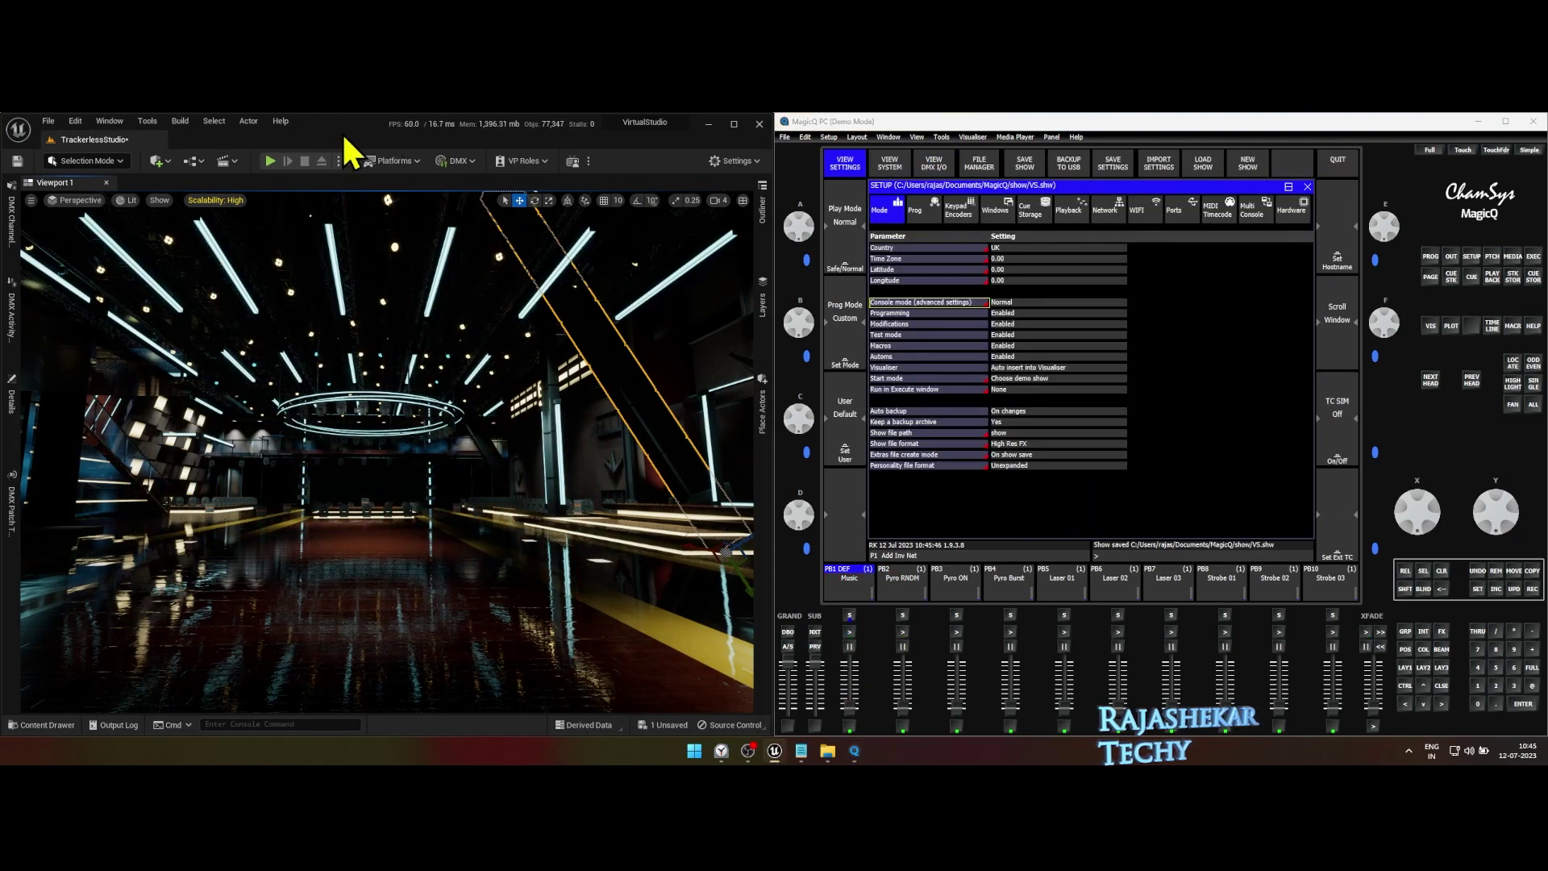
# Switch to Unreal Engine, open the Take Recorder and add a DMX Library source
pyautogui.click(109, 121)
pyautogui.moveTo(148, 152)
pyautogui.click(307, 191)
pyautogui.click(597, 322)
pyautogui.click(640, 390)
# Assign the VSDMX library to the DMX source and add all its fixture patches
pyautogui.click(695, 549)
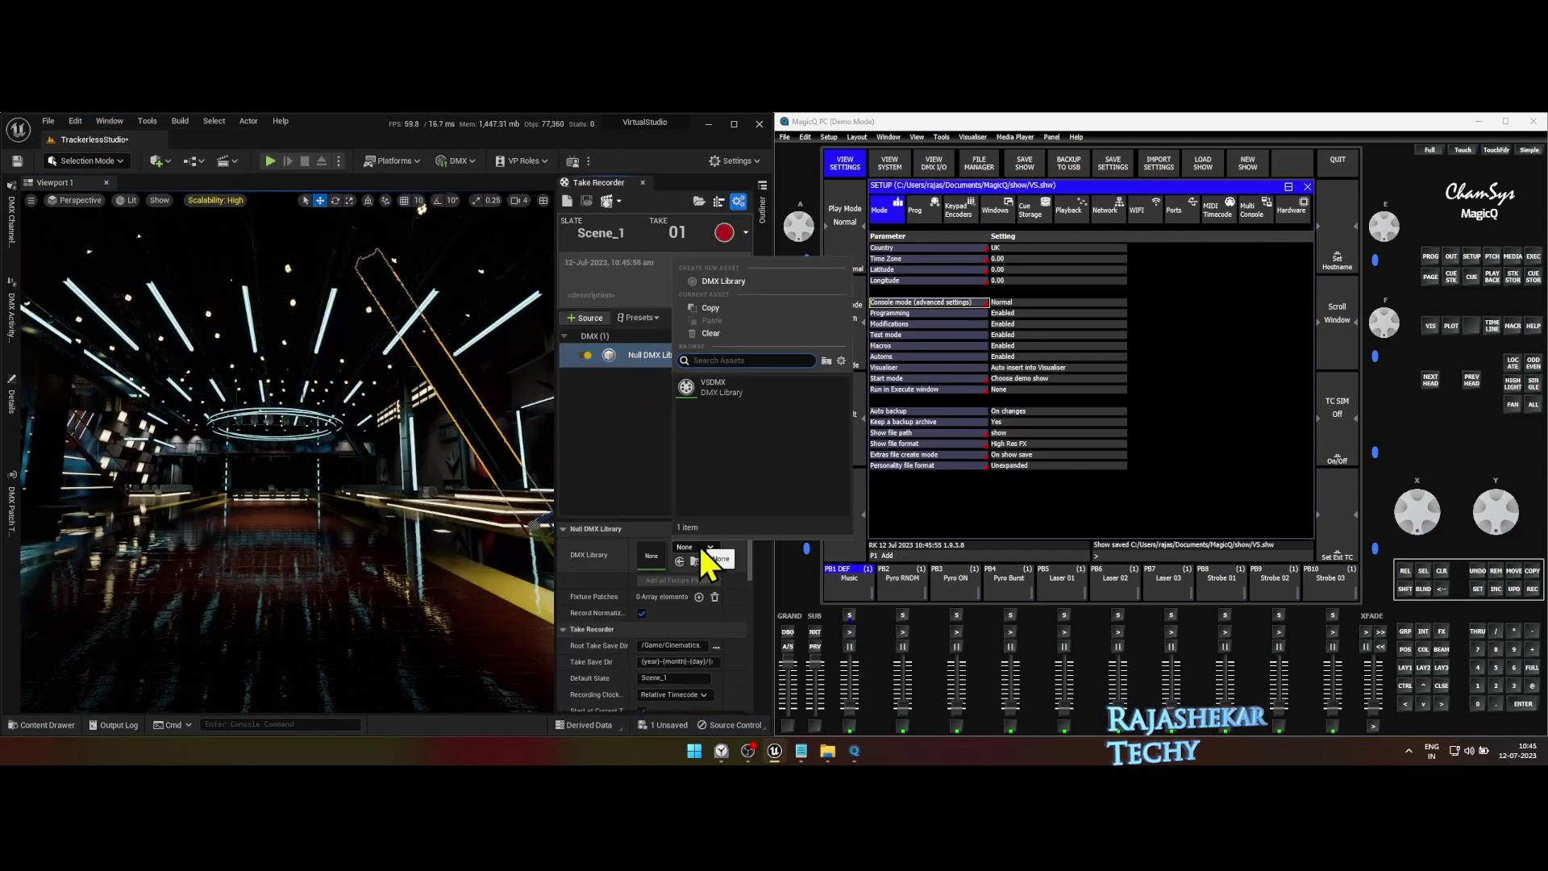
pyautogui.click(706, 390)
pyautogui.click(668, 579)
pyautogui.scroll(-2, 690, 578)
pyautogui.moveTo(749, 550)
pyautogui.mouseDown()
pyautogui.moveTo(758, 702)
pyautogui.moveTo(750, 532)
pyautogui.mouseUp()
# Record take 01 of Scene_1 in Unreal's Take Recorder while activating and releasing SR 03 and SR 03 FX in MagicQ's Execute window
pyautogui.click(1441, 683)
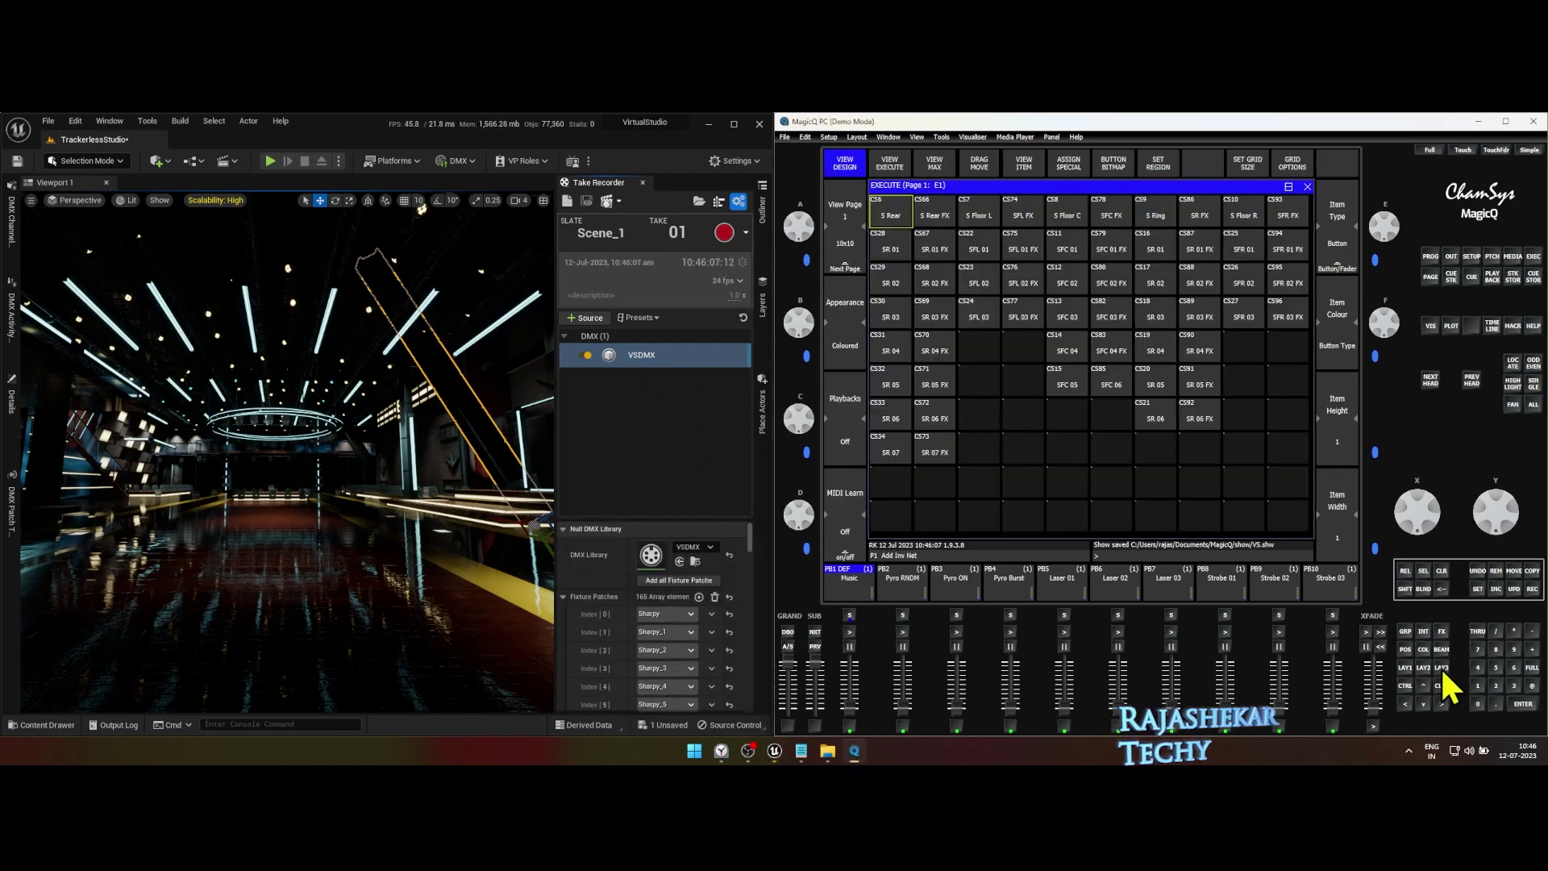
pyautogui.click(723, 233)
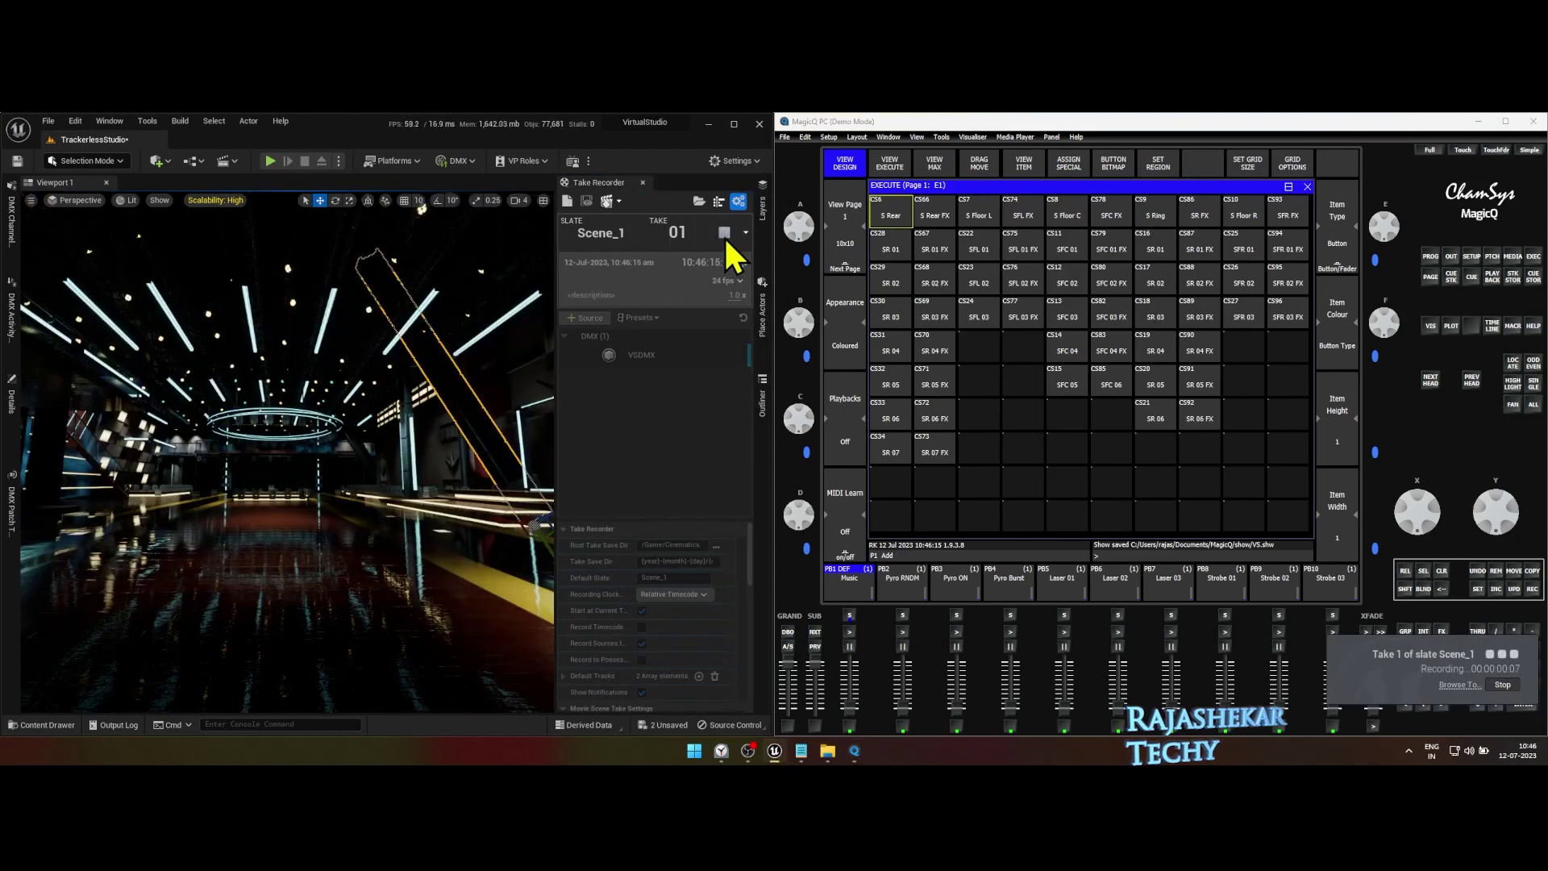
pyautogui.click(1151, 320)
pyautogui.click(1198, 316)
pyautogui.click(1166, 323)
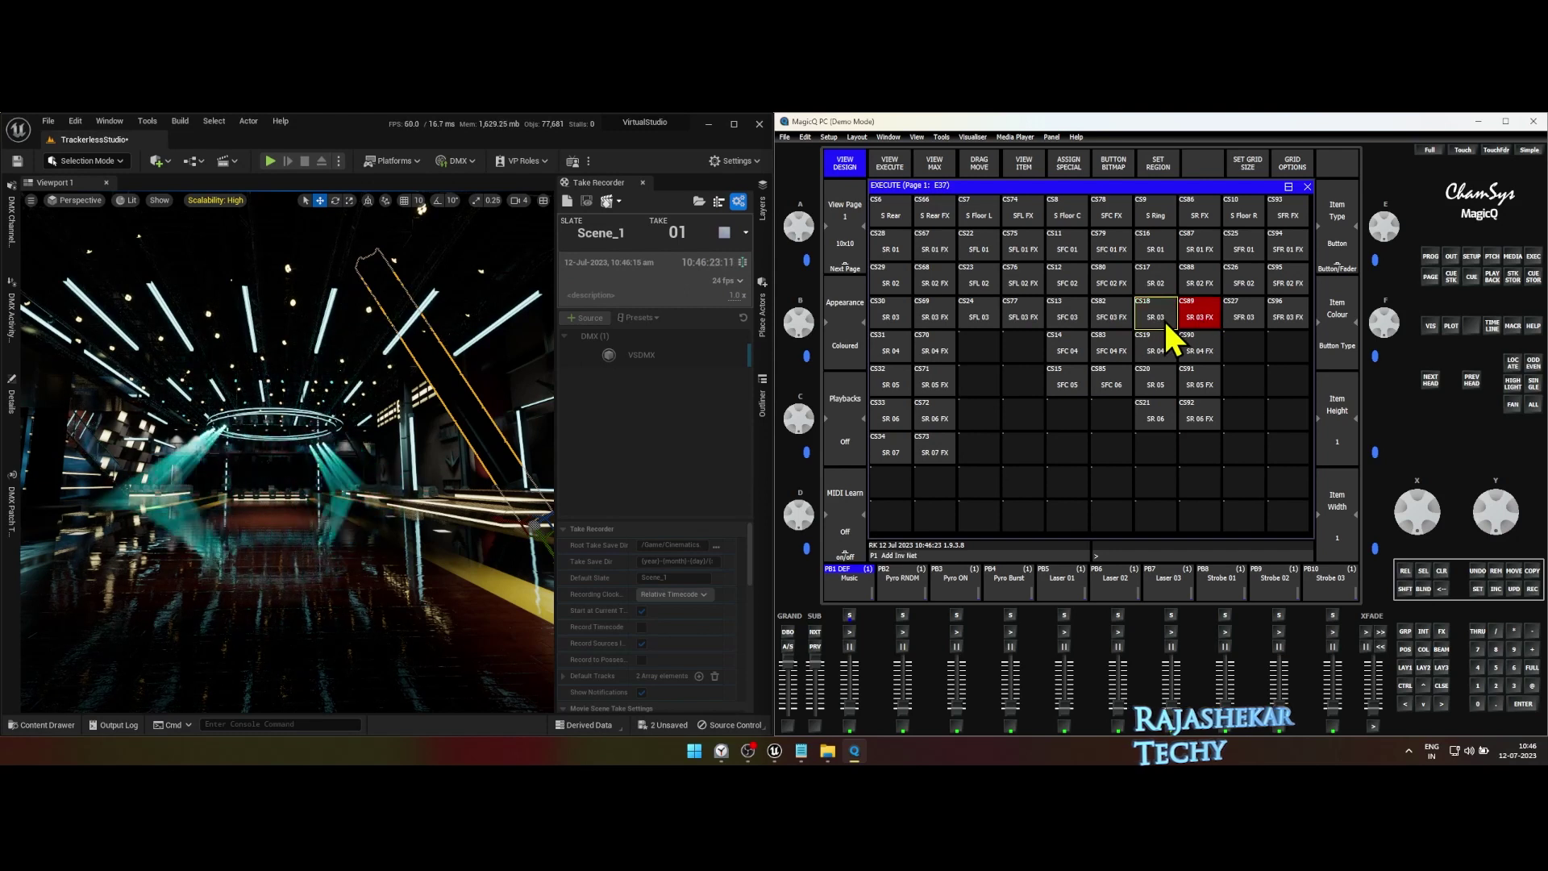
pyautogui.click(1196, 322)
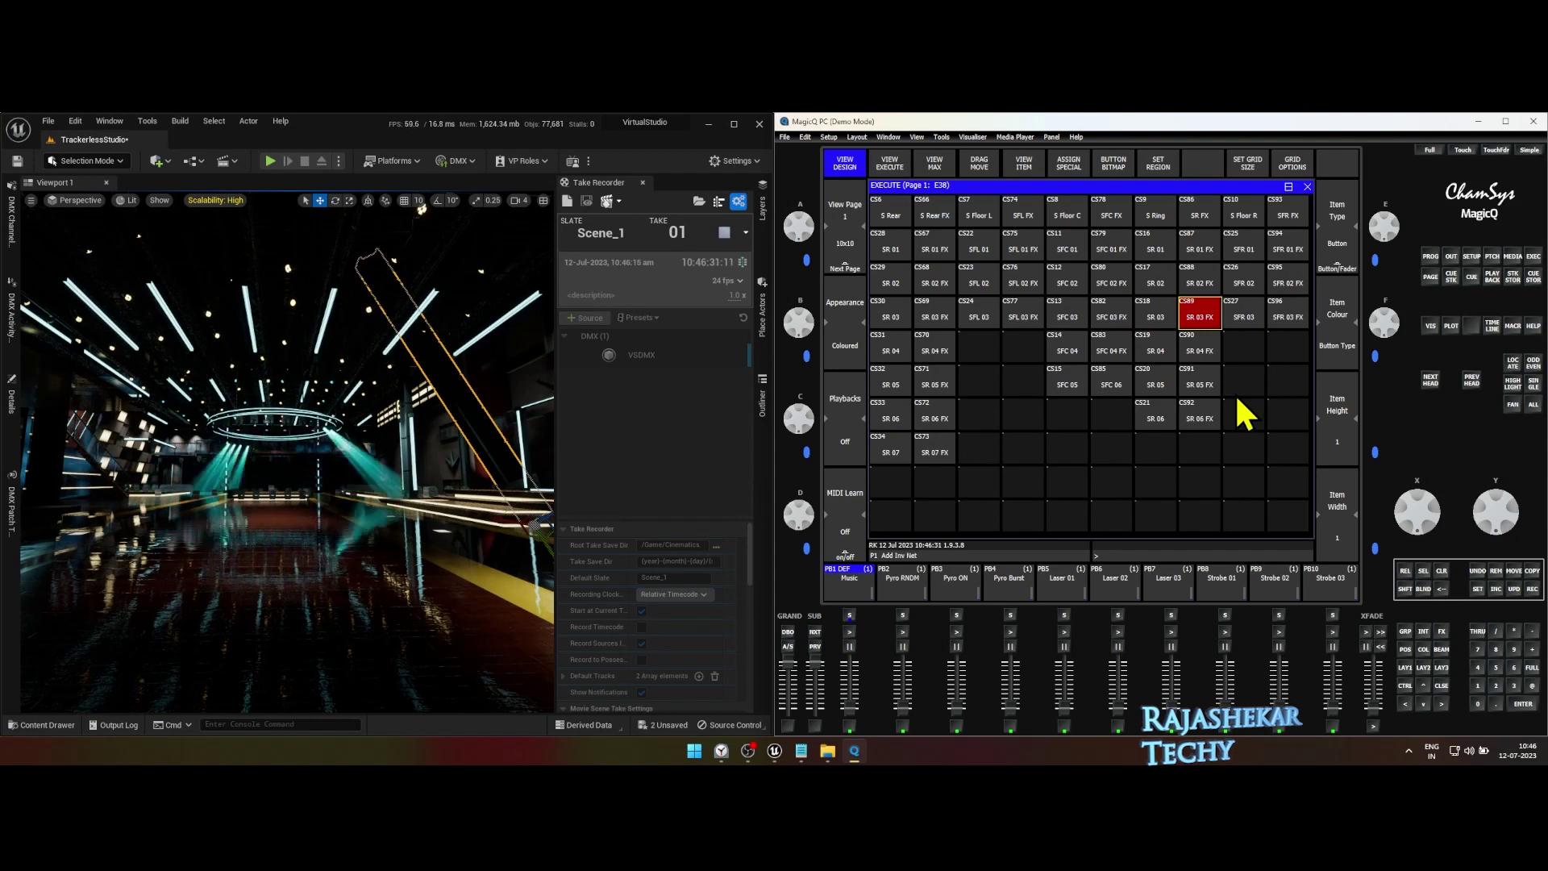
pyautogui.click(1201, 322)
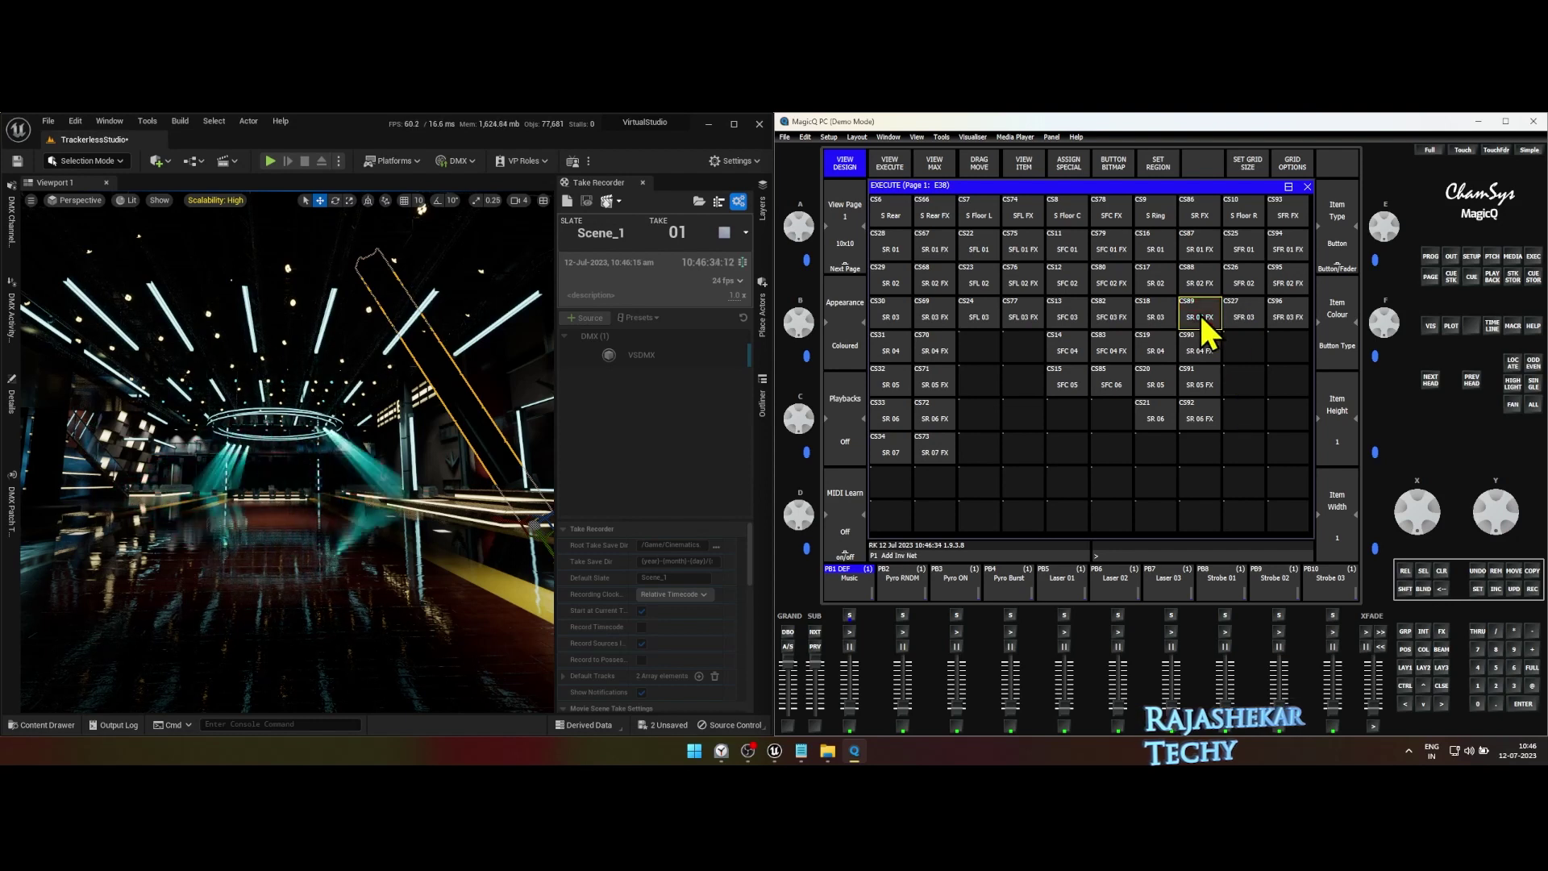
pyautogui.click(724, 233)
# Maximize the Unreal editor, then open the recorded Scene_1_01 take from the Cinematics/Takes folder and play it in Sequencer
pyautogui.doubleClick(744, 136)
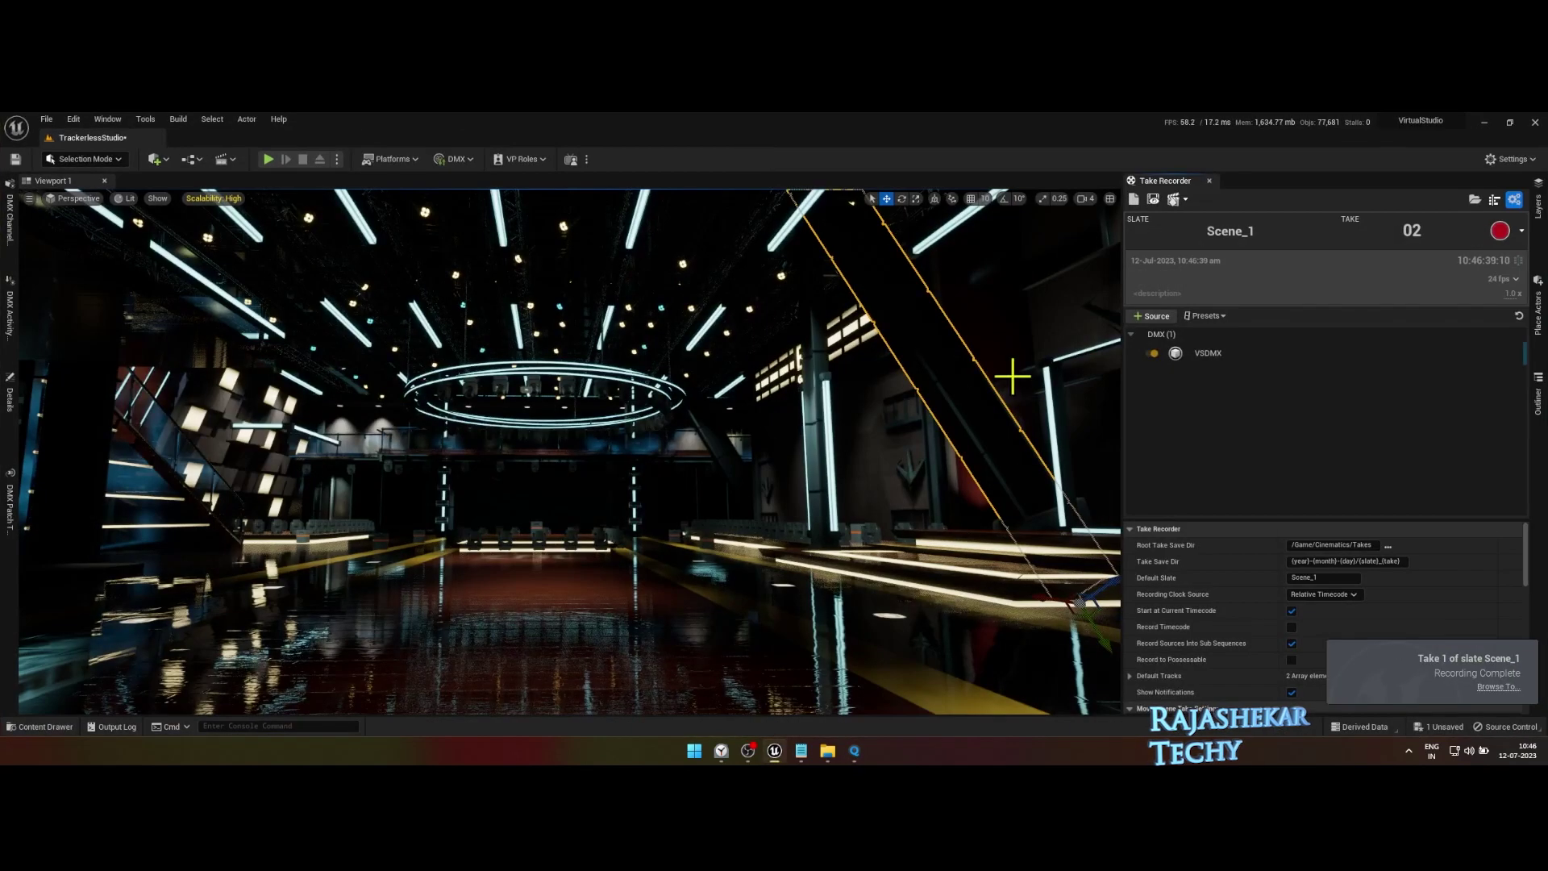
pyautogui.hotkey('ctrl', 'space')
pyautogui.doubleClick(65, 581)
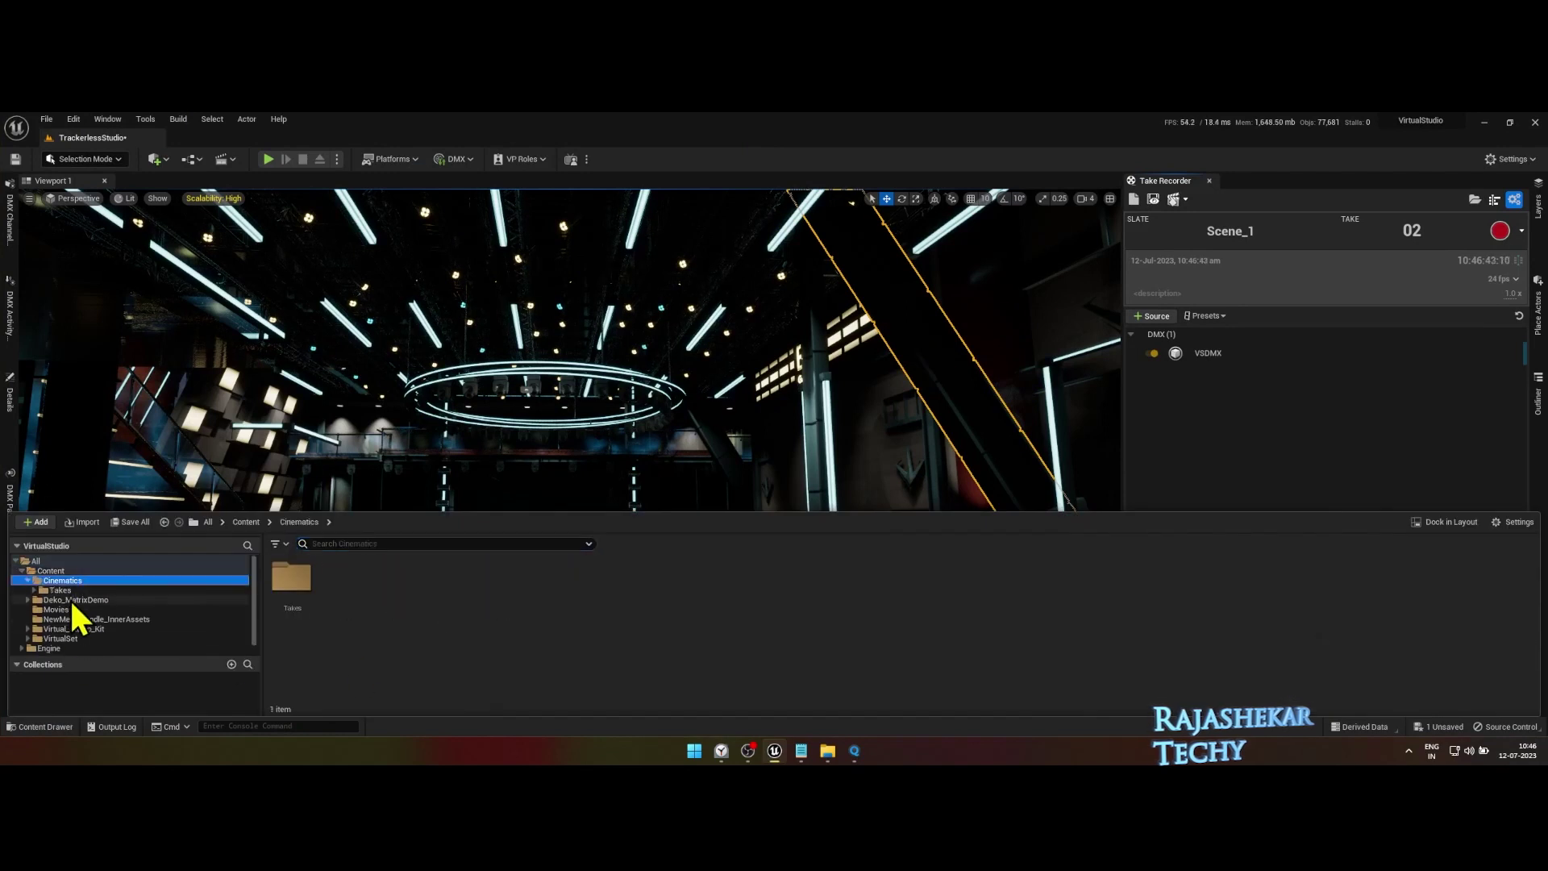
pyautogui.doubleClick(286, 581)
pyautogui.doubleClick(293, 587)
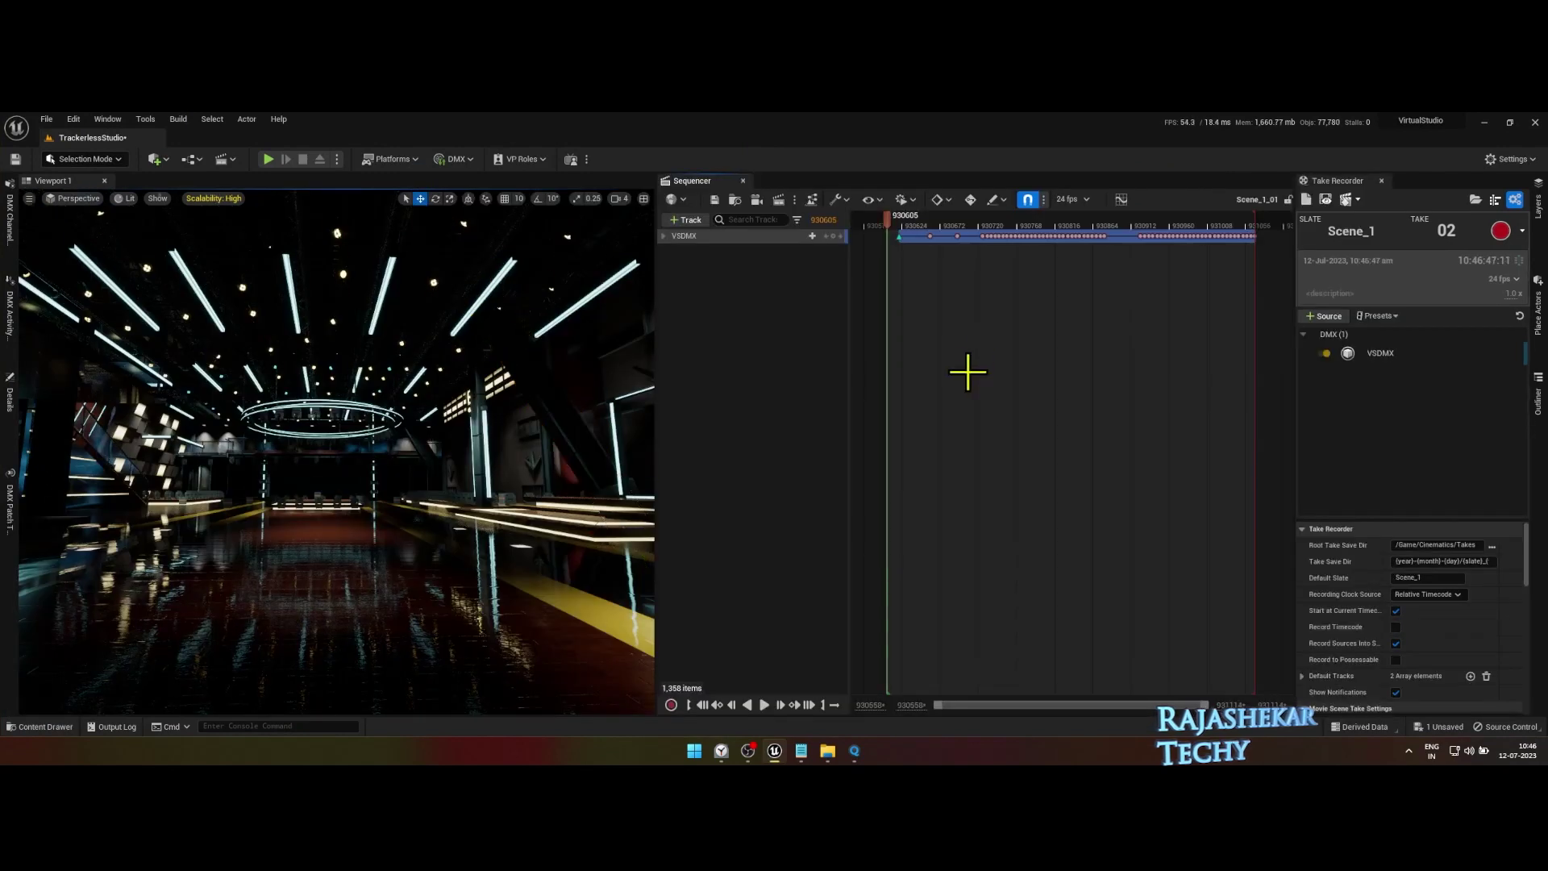
pyautogui.scroll(-2, 976, 387)
pyautogui.press('space')
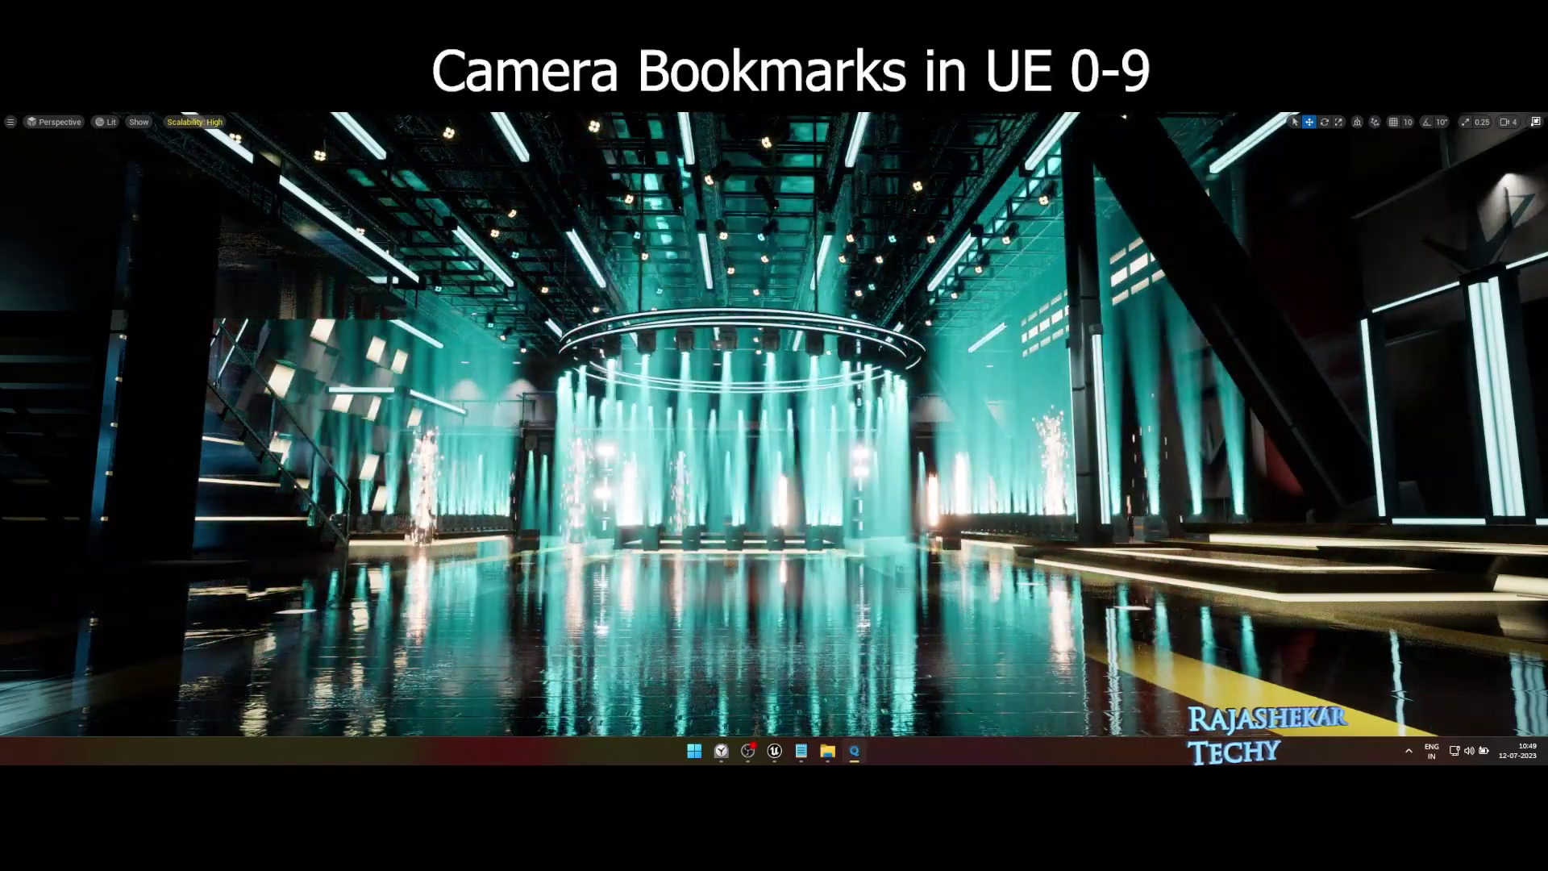
# Cycle the full-screen viewport through camera bookmarks 1 to 8 to view the running light show from different angles
pyautogui.press('1')
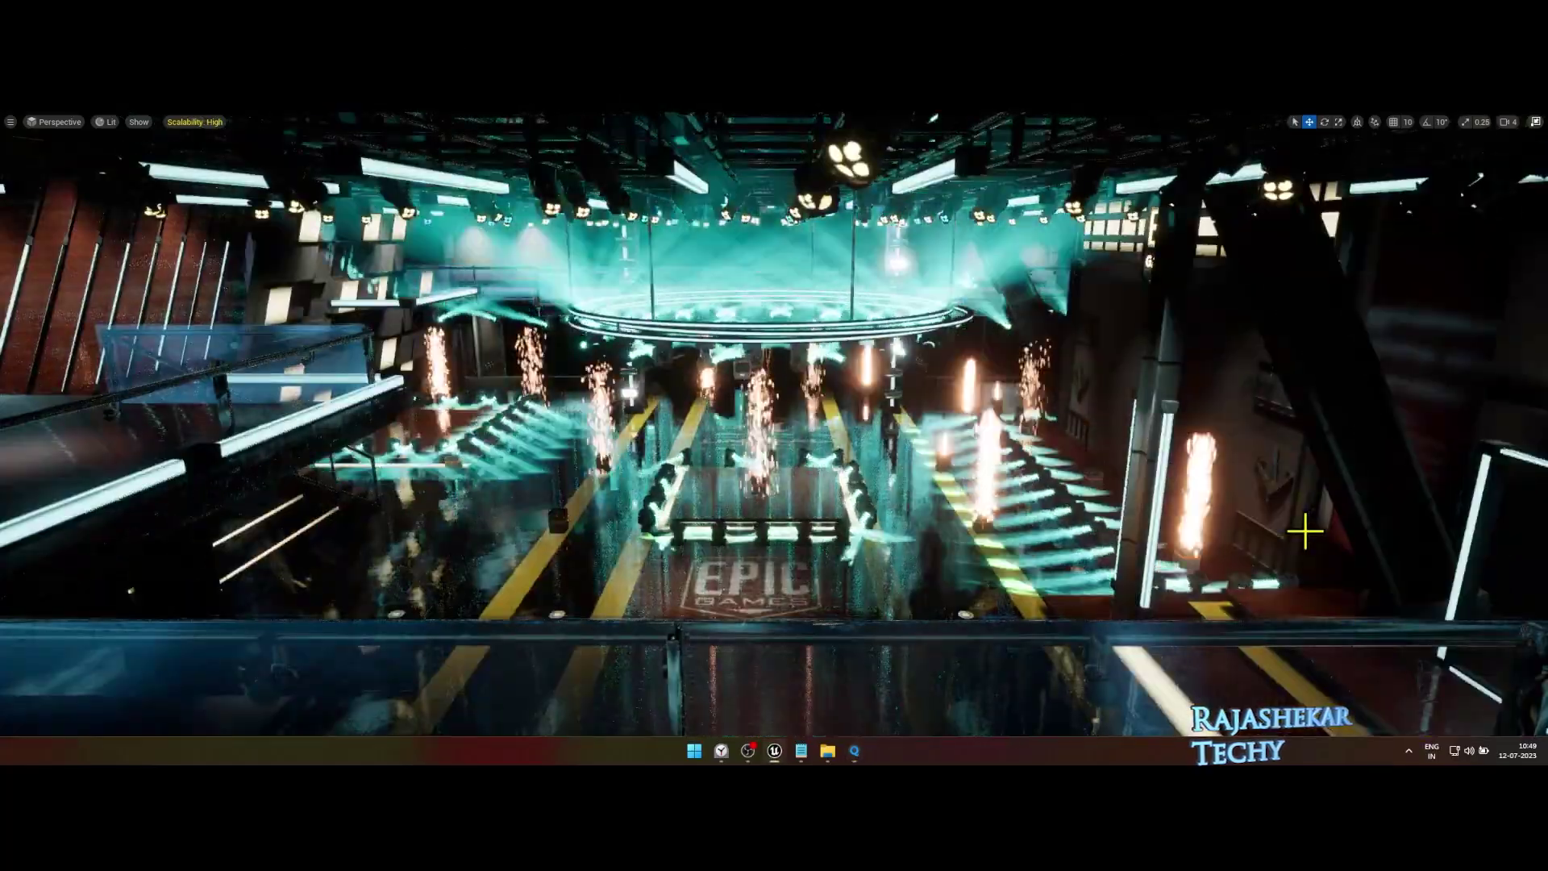
pyautogui.press('2')
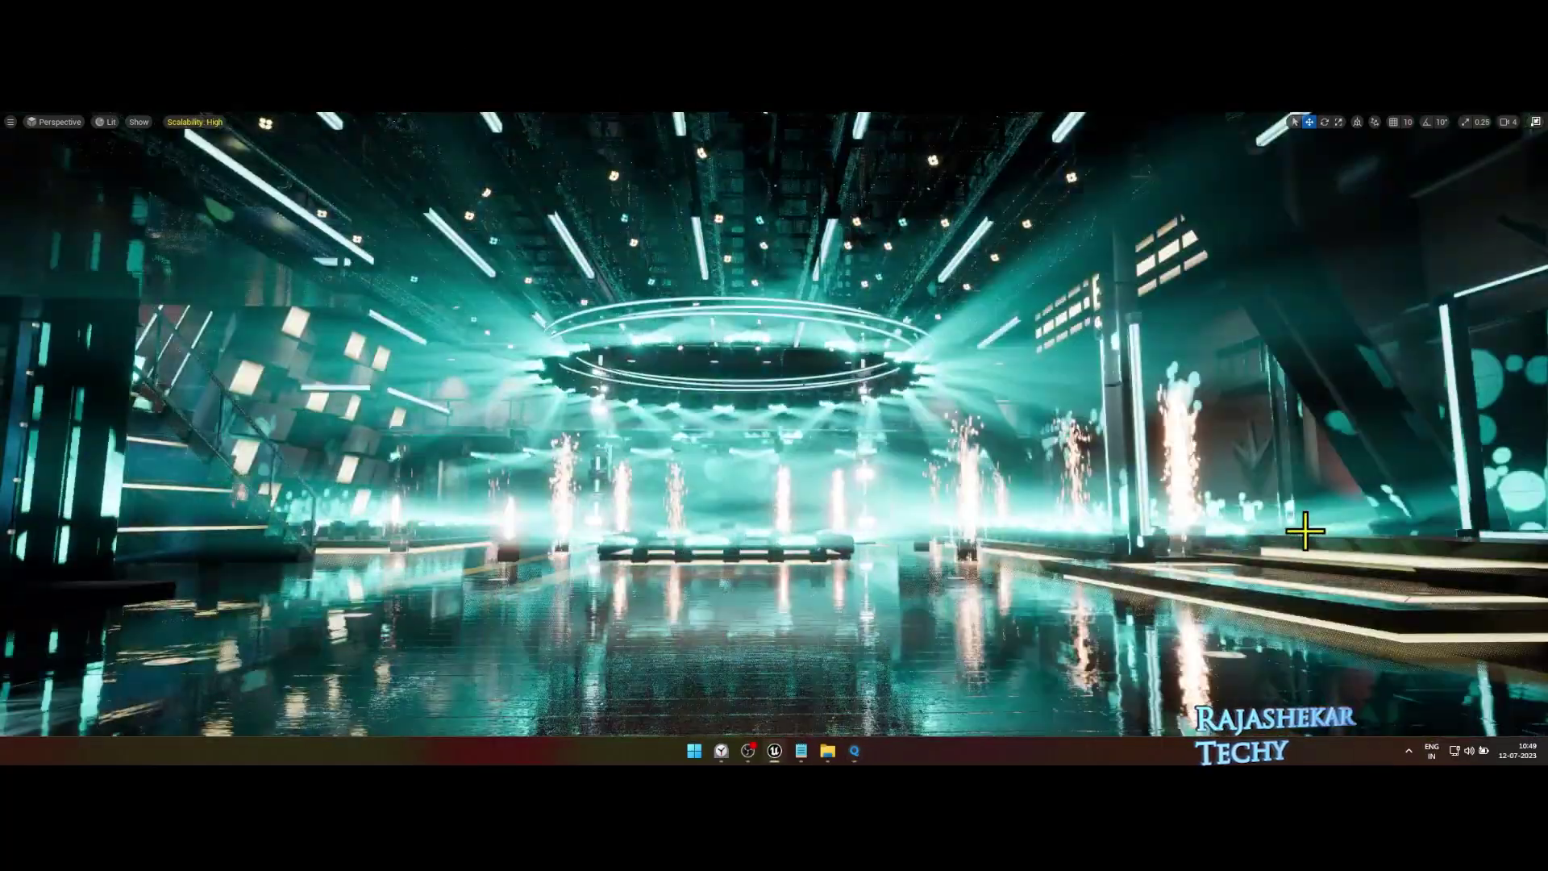
pyautogui.press('3')
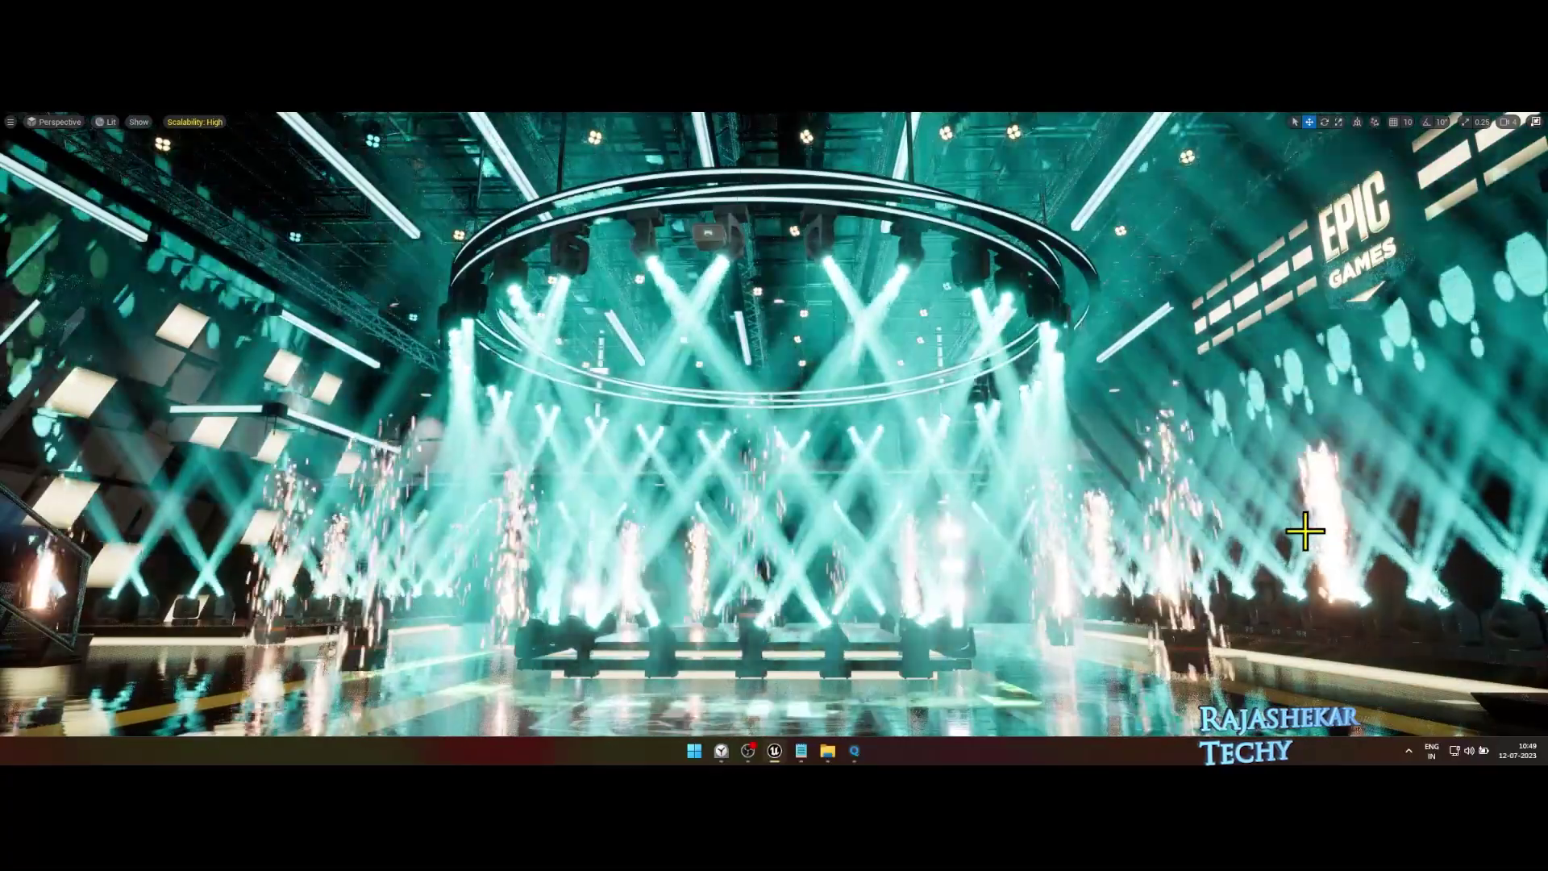
pyautogui.press('3')
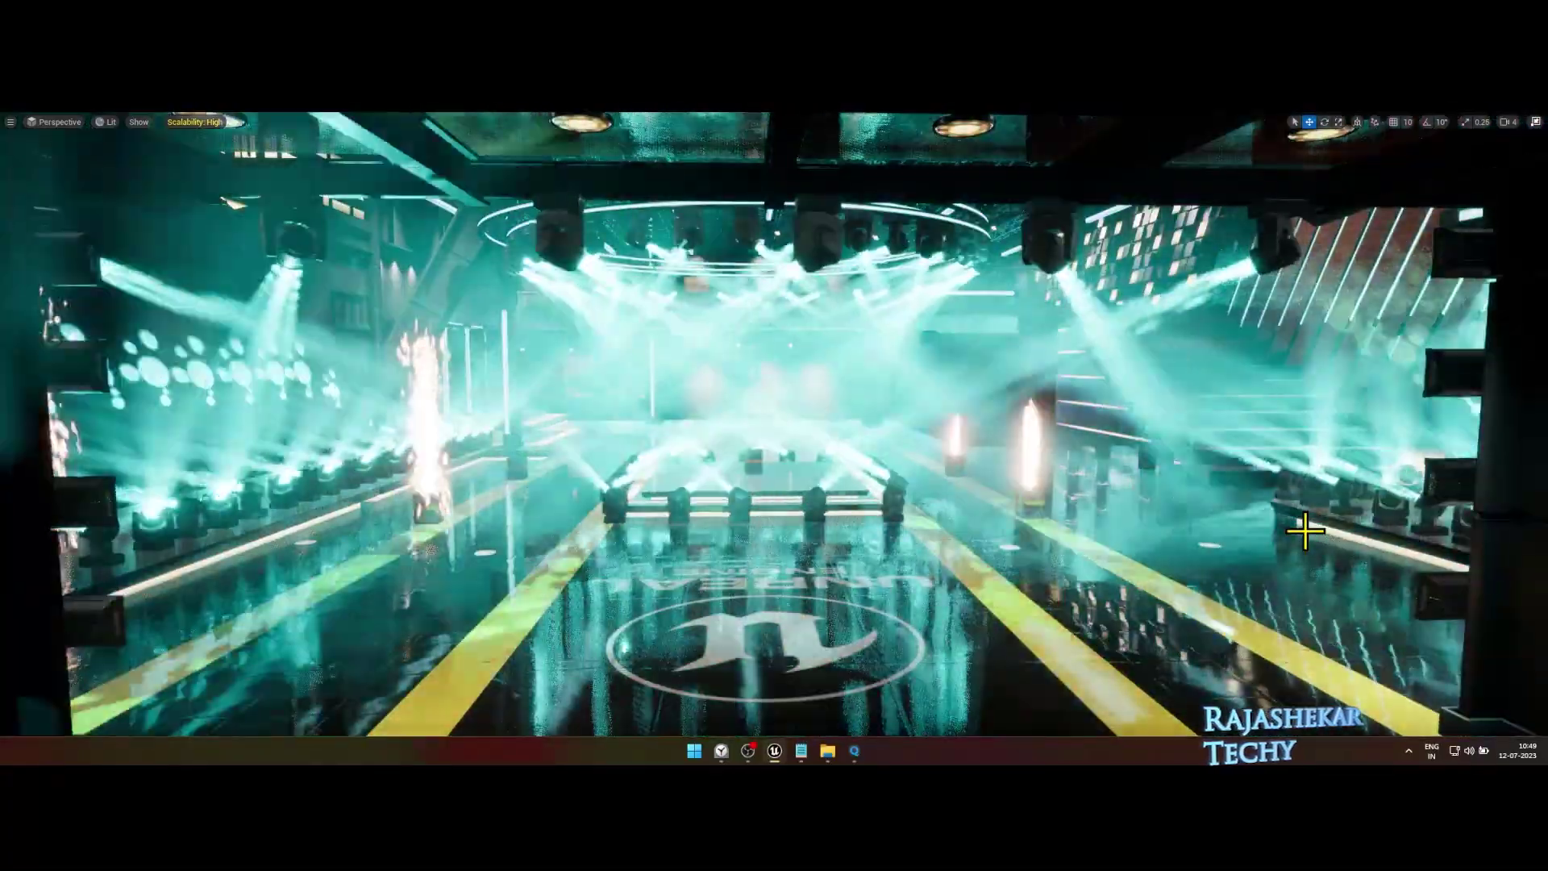
pyautogui.press('1')
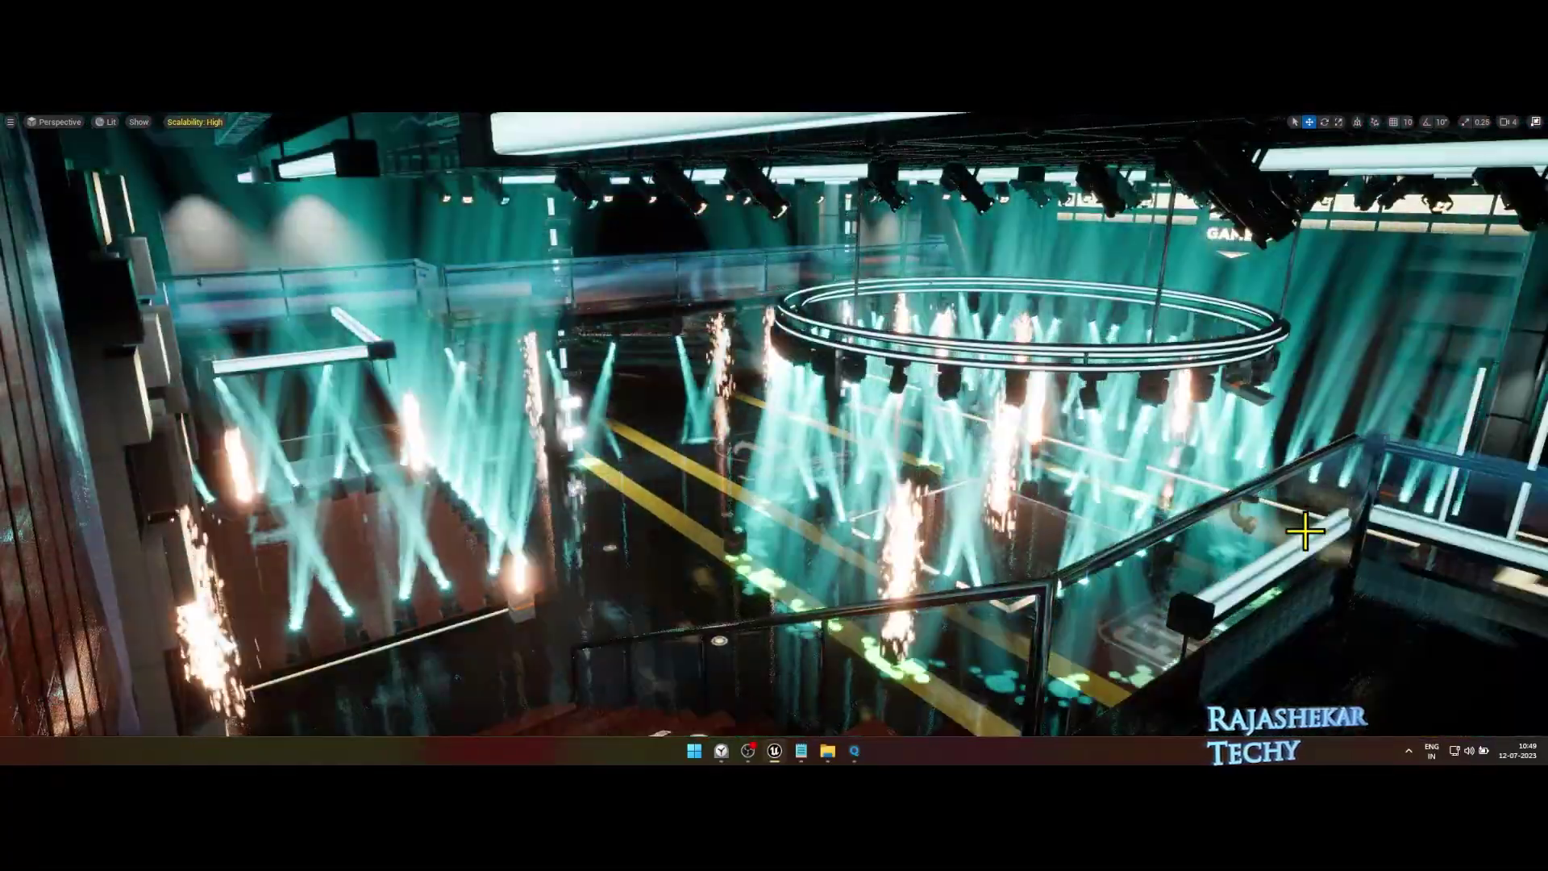
pyautogui.press('5')
pyautogui.press('6')
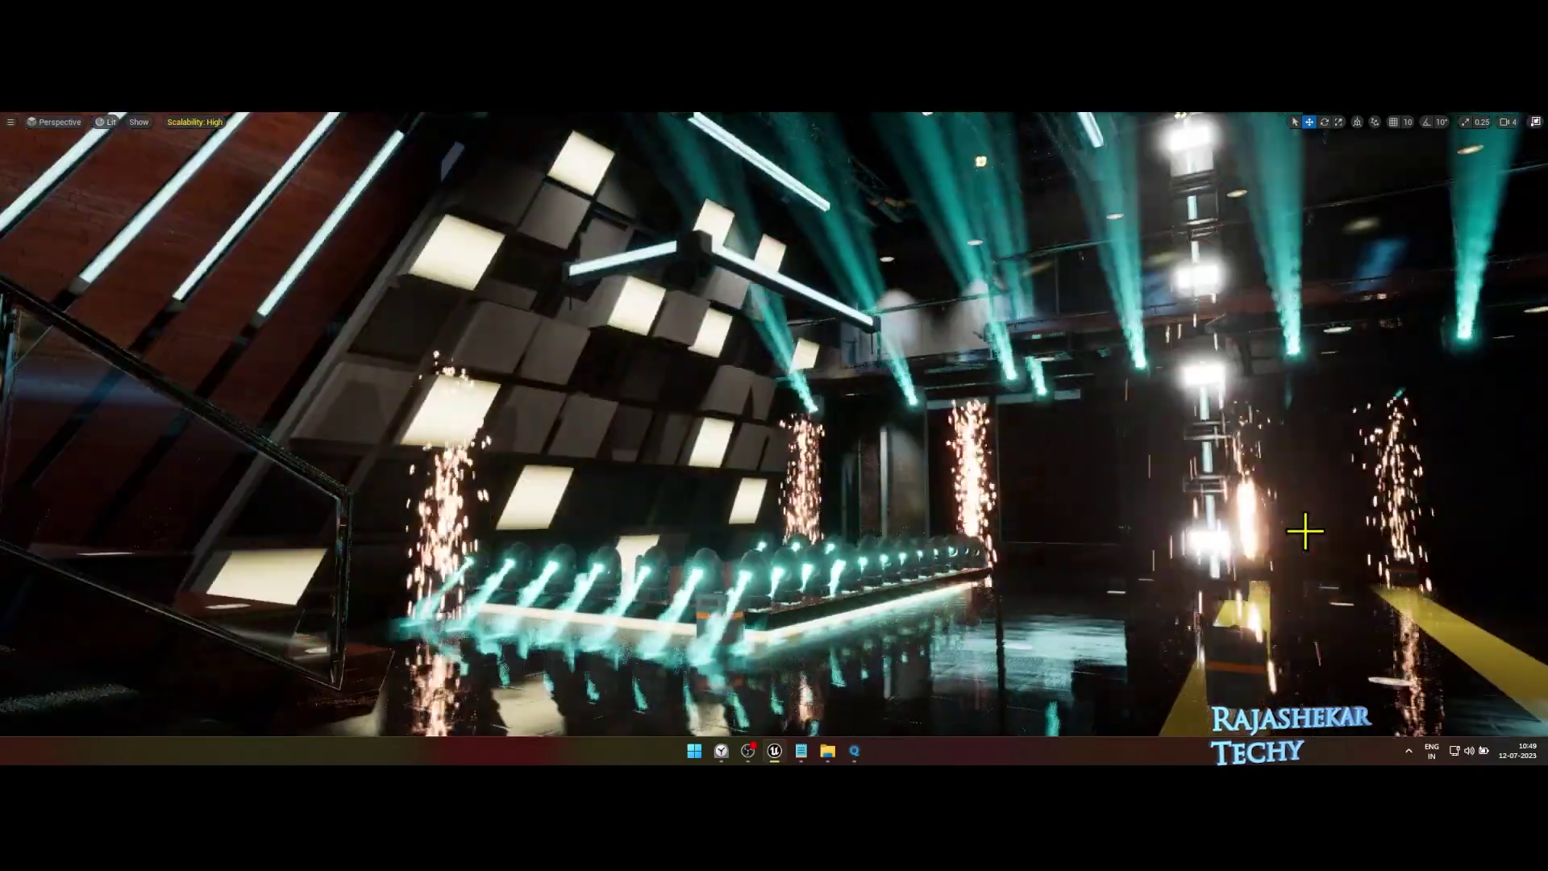
pyautogui.press('7')
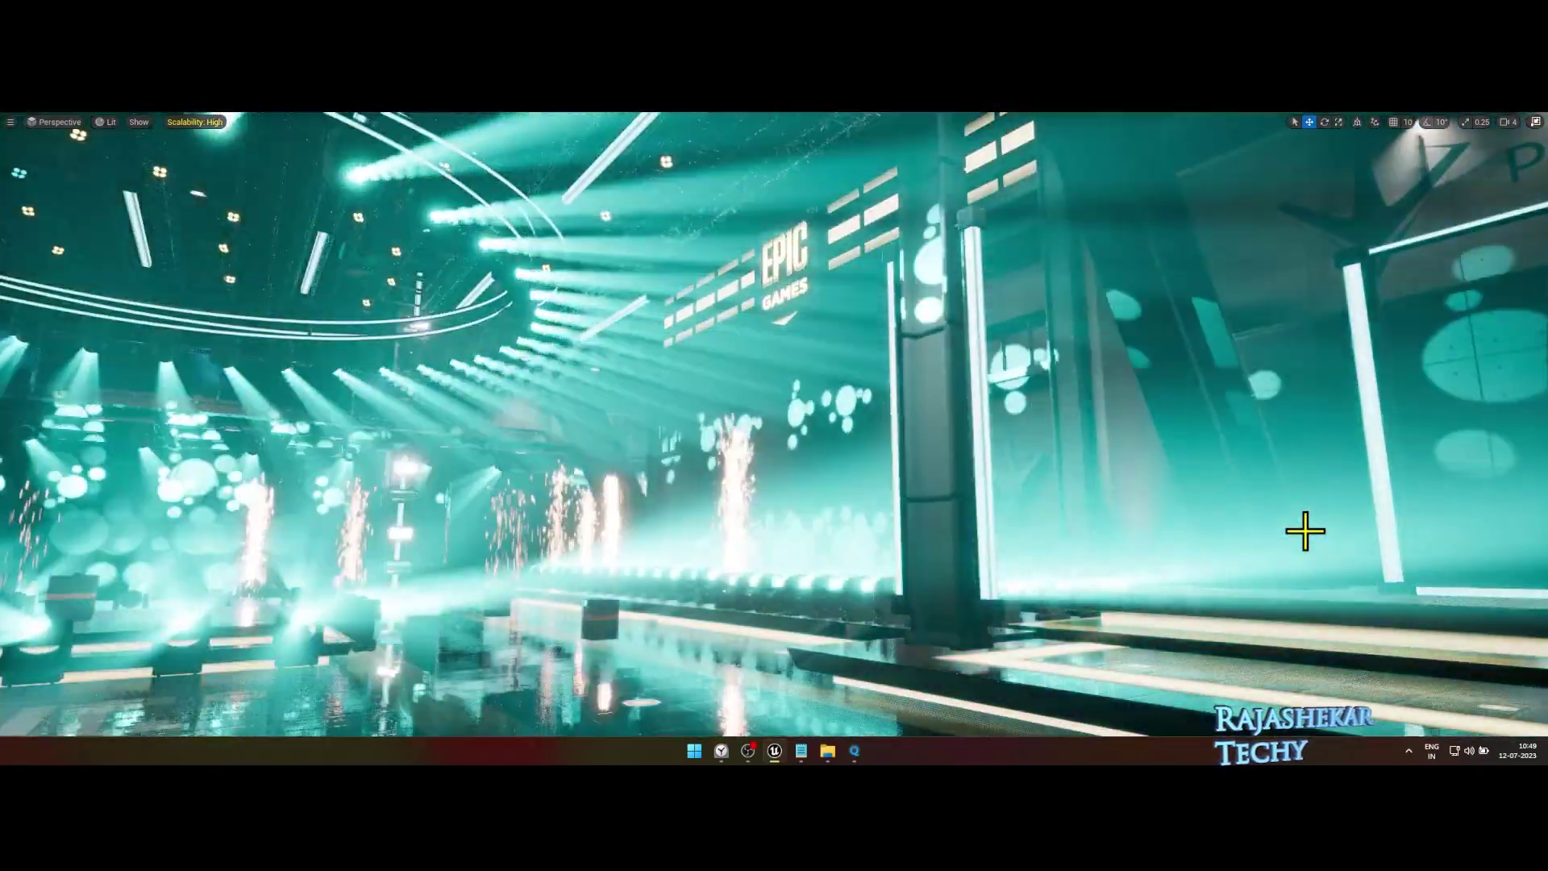
pyautogui.press('8')
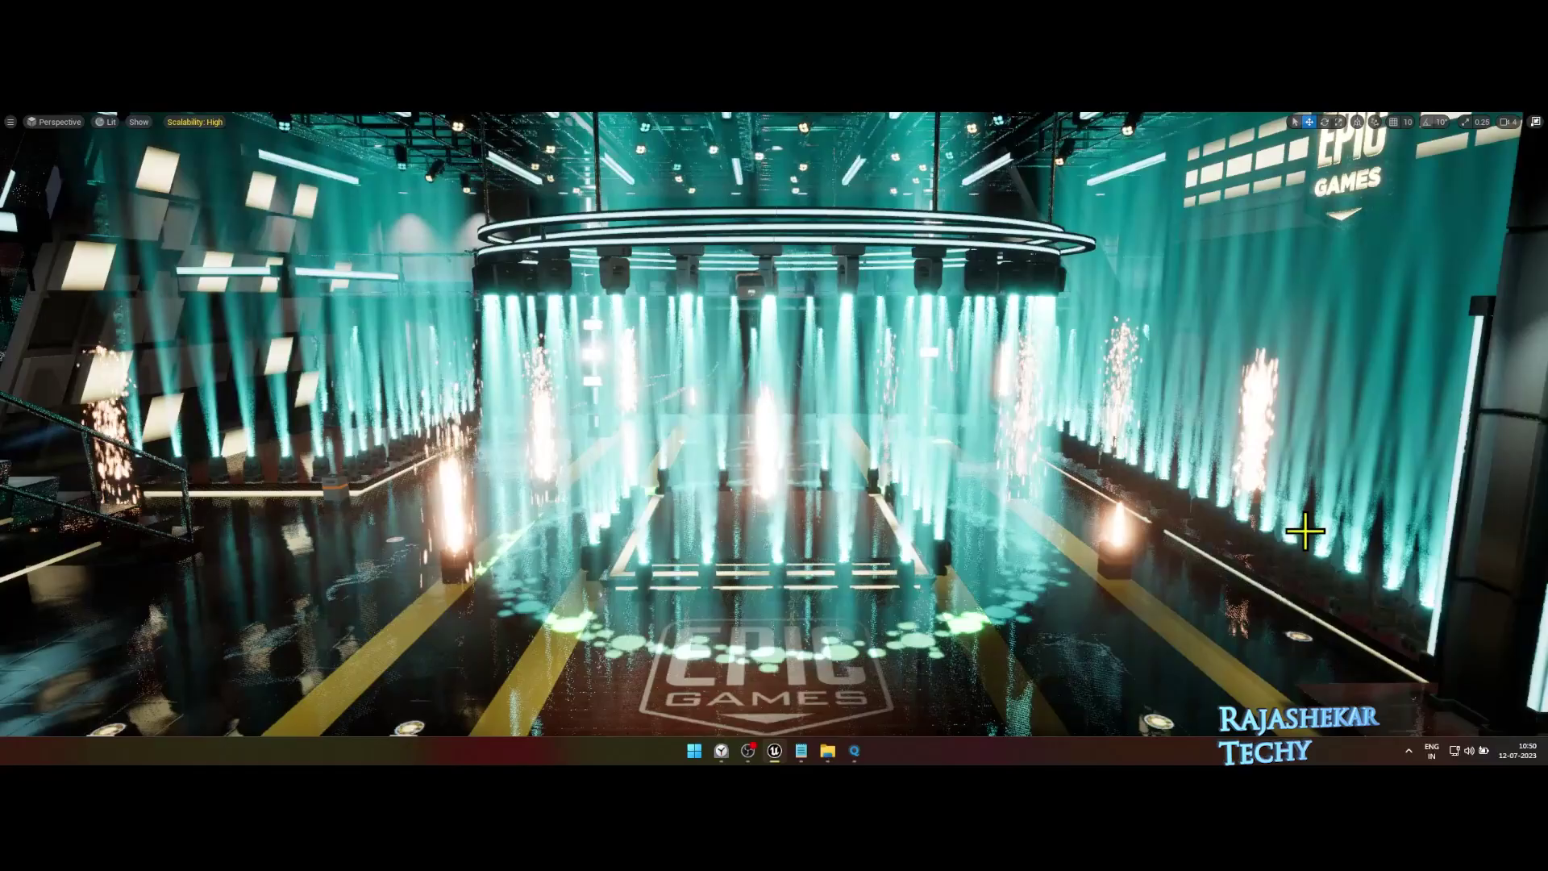